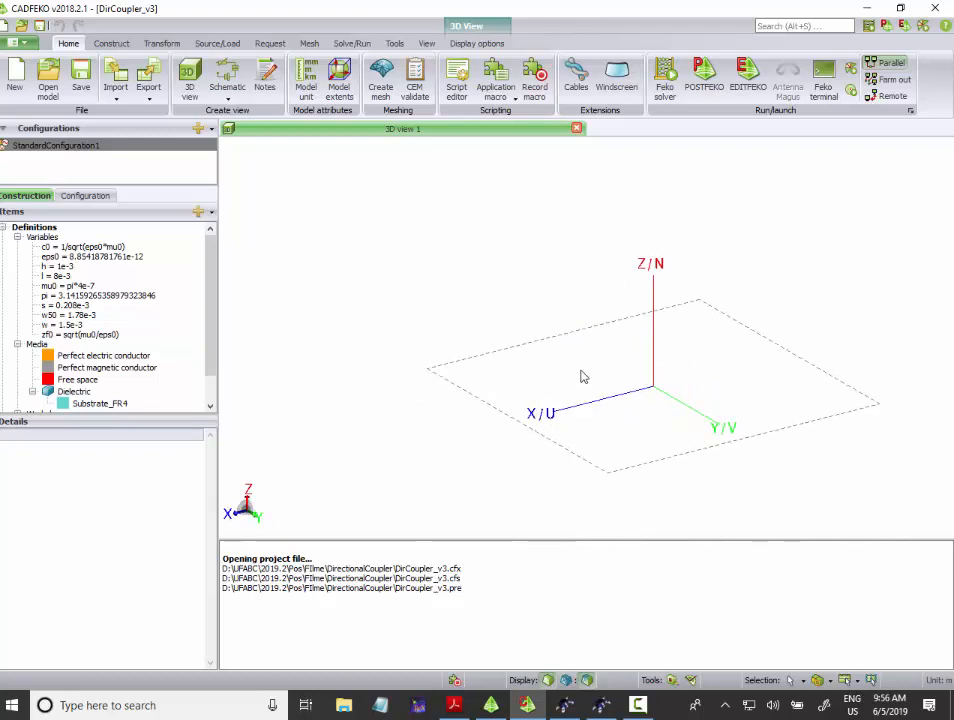
Step: Review the expression of variable h in its definition, leaving the value as it is
{"action": "left_click", "coordinate": [69, 267]}
{"action": "double_click", "coordinate": [70, 267]}
{"action": "left_click", "coordinate": [249, 160]}
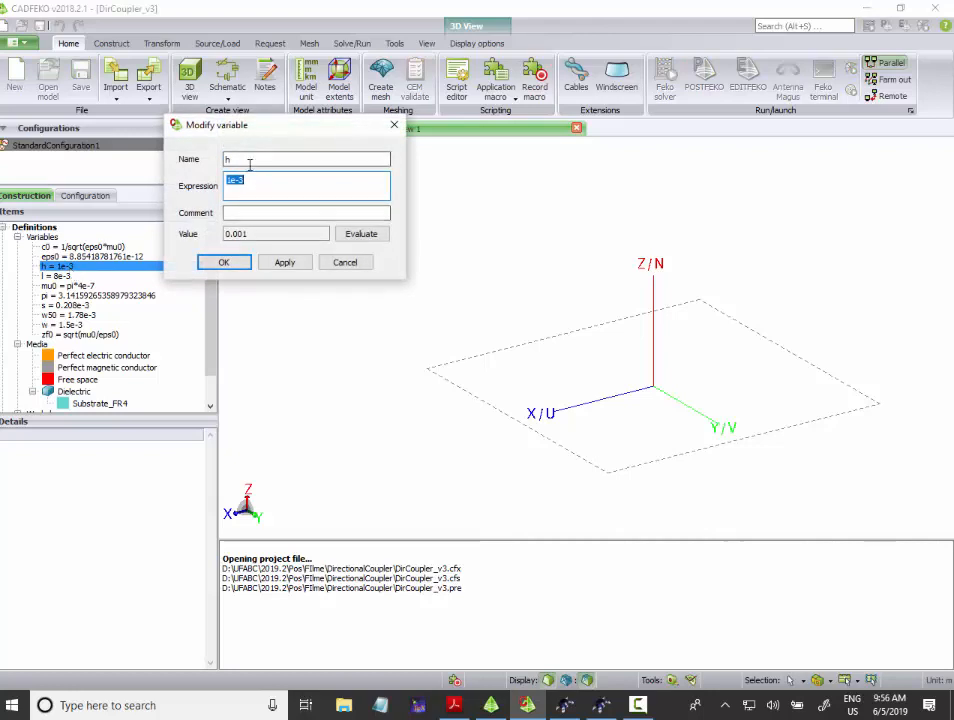
{"action": "left_click_drag", "start_coordinate": [262, 181], "coordinate": [229, 181]}
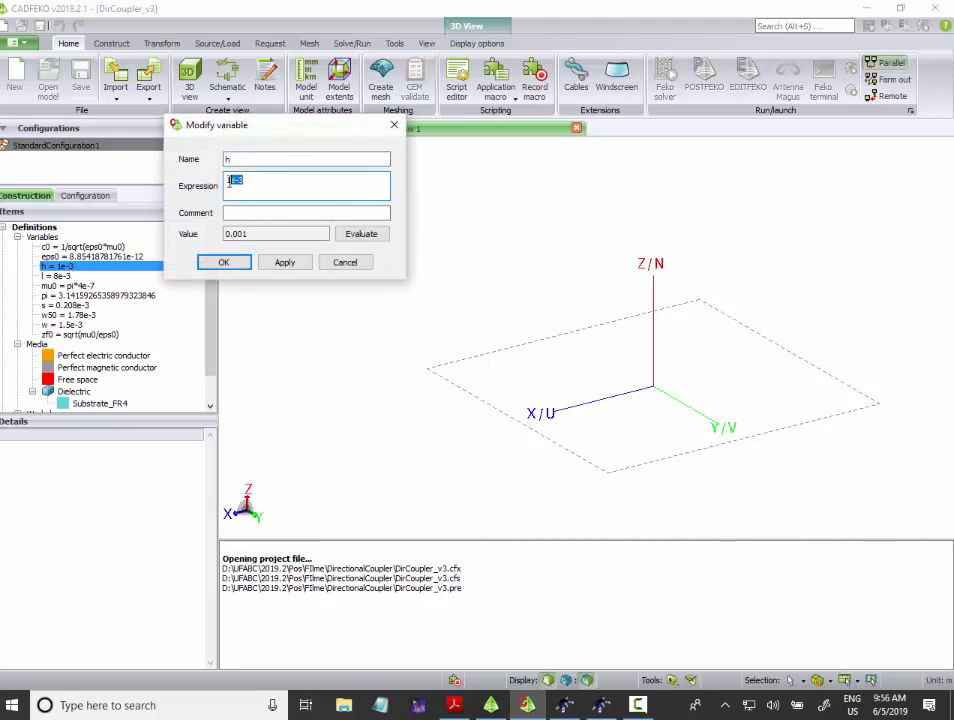
{"action": "left_click", "coordinate": [285, 263]}
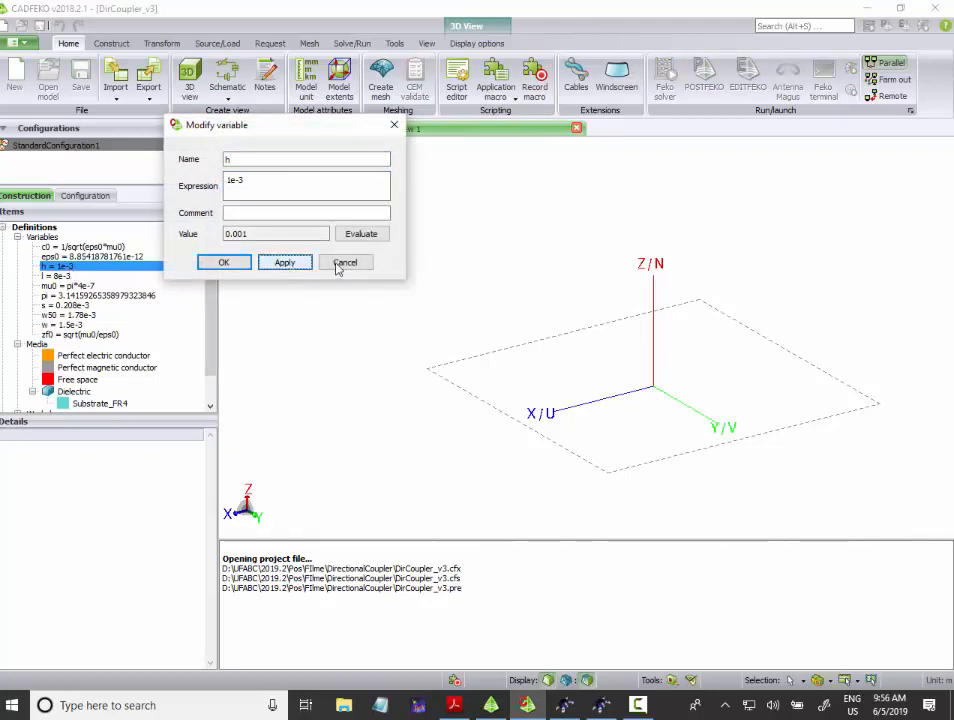
{"action": "left_click", "coordinate": [340, 264]}
Step: Check the expression of variable l against the coupled-microstrip length L in Qucs Transcalc
{"action": "double_click", "coordinate": [57, 276]}
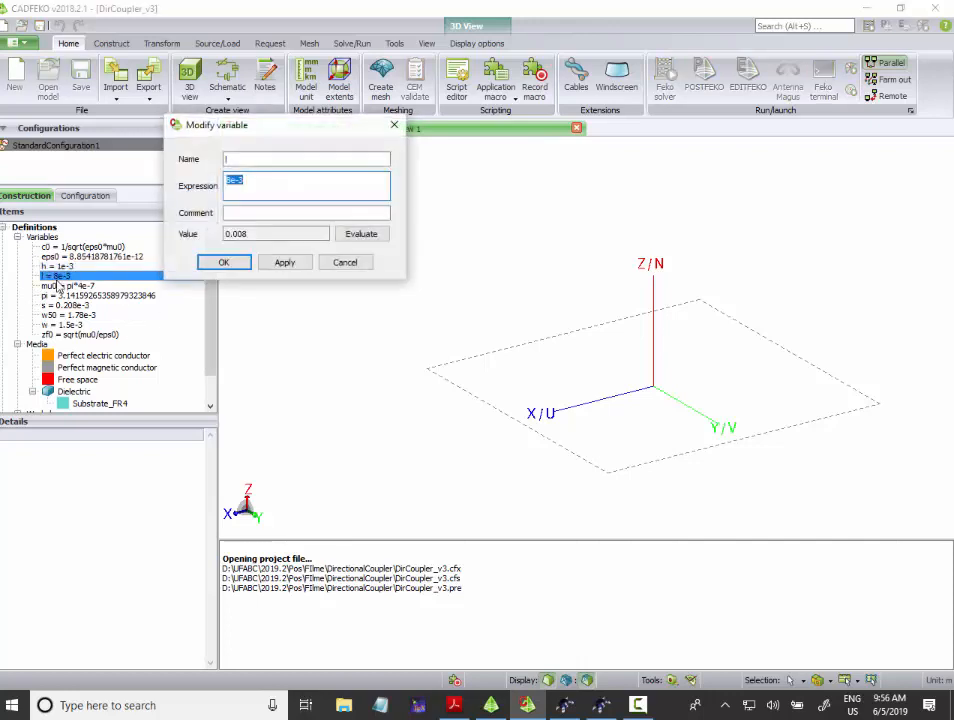
{"action": "left_click", "coordinate": [342, 263]}
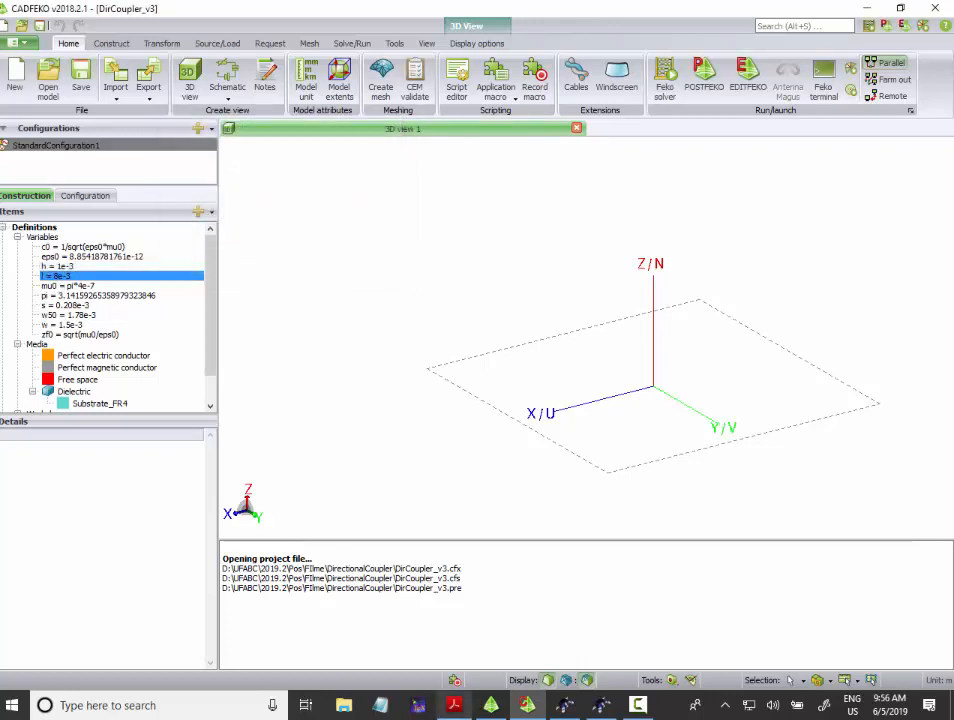
{"action": "left_click", "coordinate": [601, 705]}
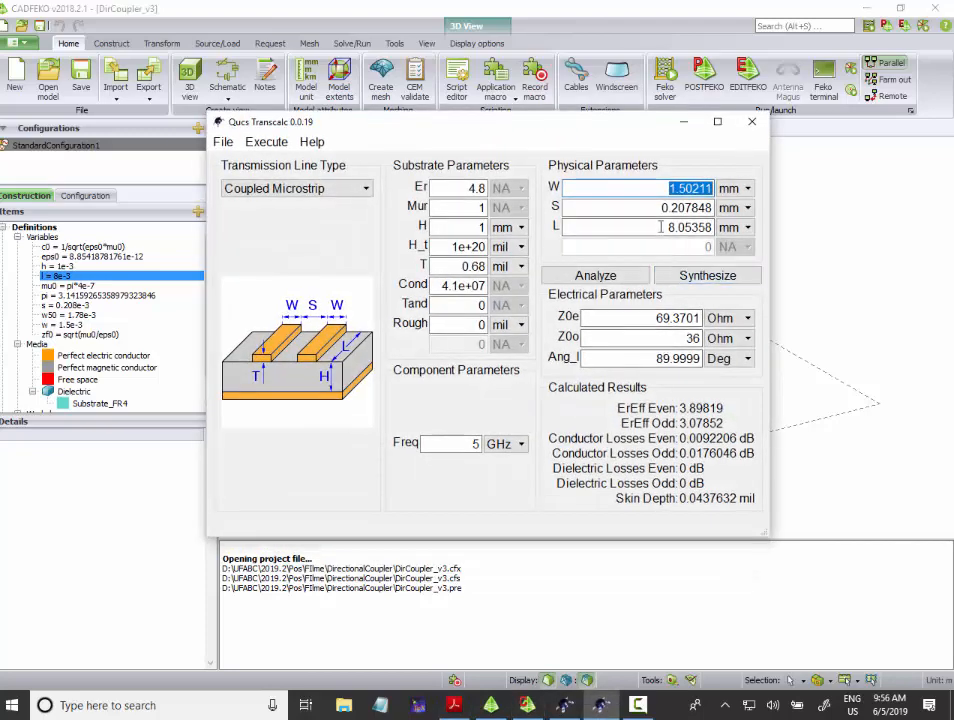
{"action": "left_click_drag", "start_coordinate": [667, 228], "coordinate": [710, 228]}
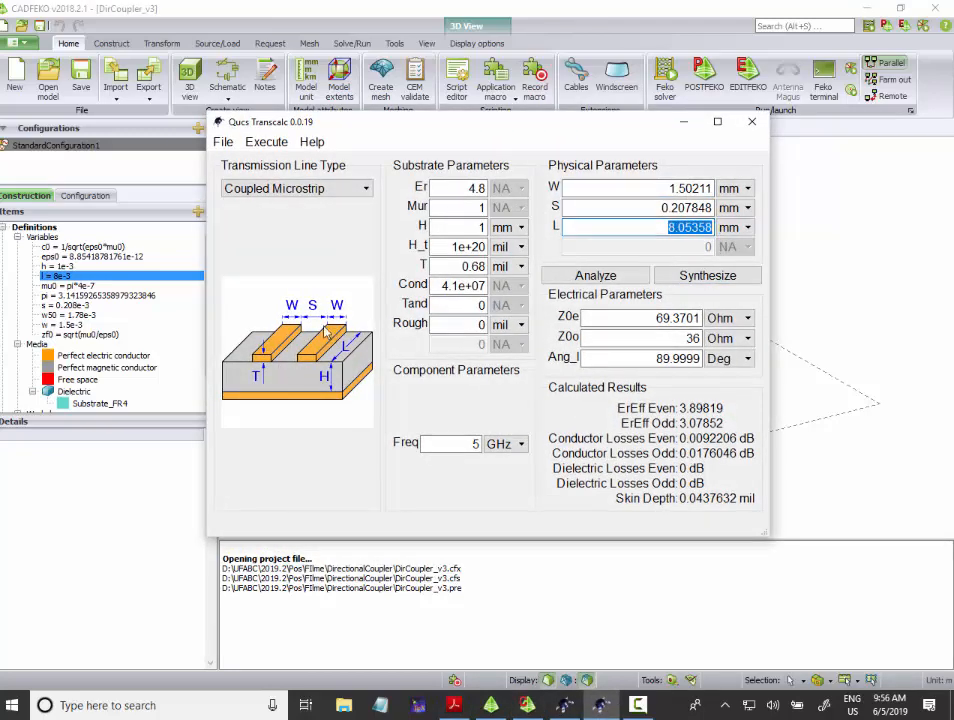
Step: Compare the definition of variable s with the W and S dimensions in Qucs Transcalc, closing the calculator and the variable definition
{"action": "left_click", "coordinate": [73, 286]}
{"action": "left_click", "coordinate": [71, 296]}
{"action": "double_click", "coordinate": [62, 305]}
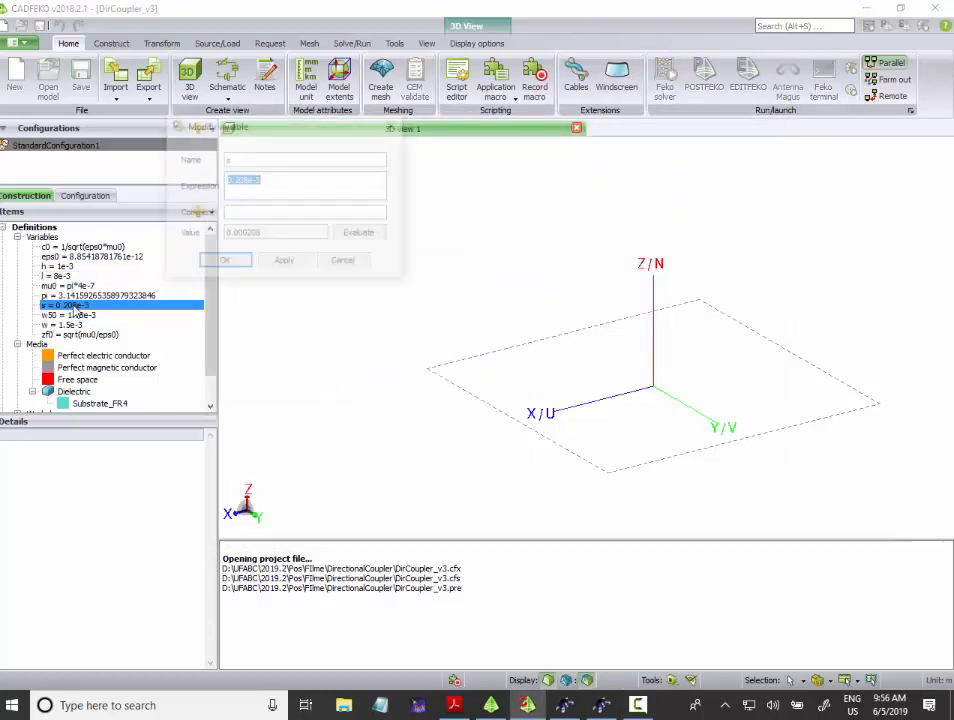
{"action": "left_click", "coordinate": [262, 183]}
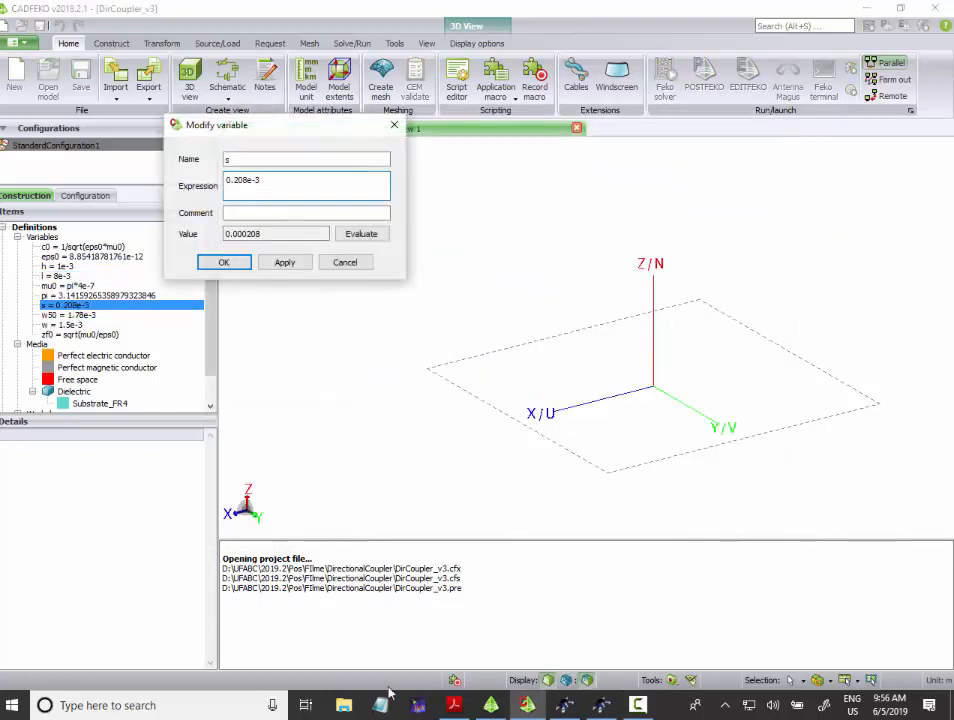
{"action": "left_click", "coordinate": [598, 706]}
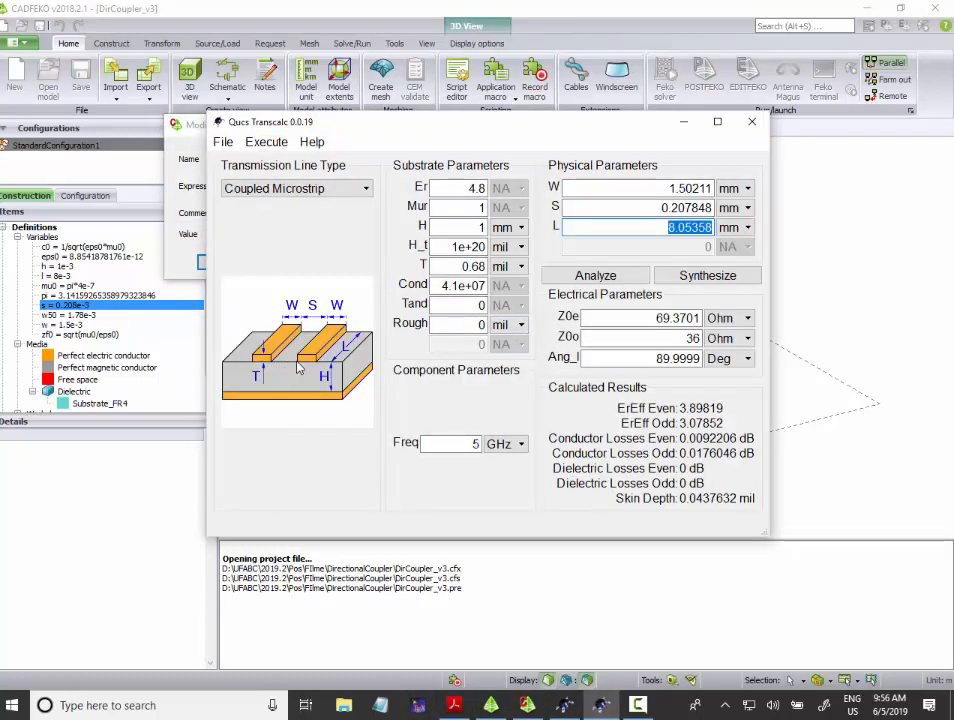
{"action": "double_click", "coordinate": [712, 189]}
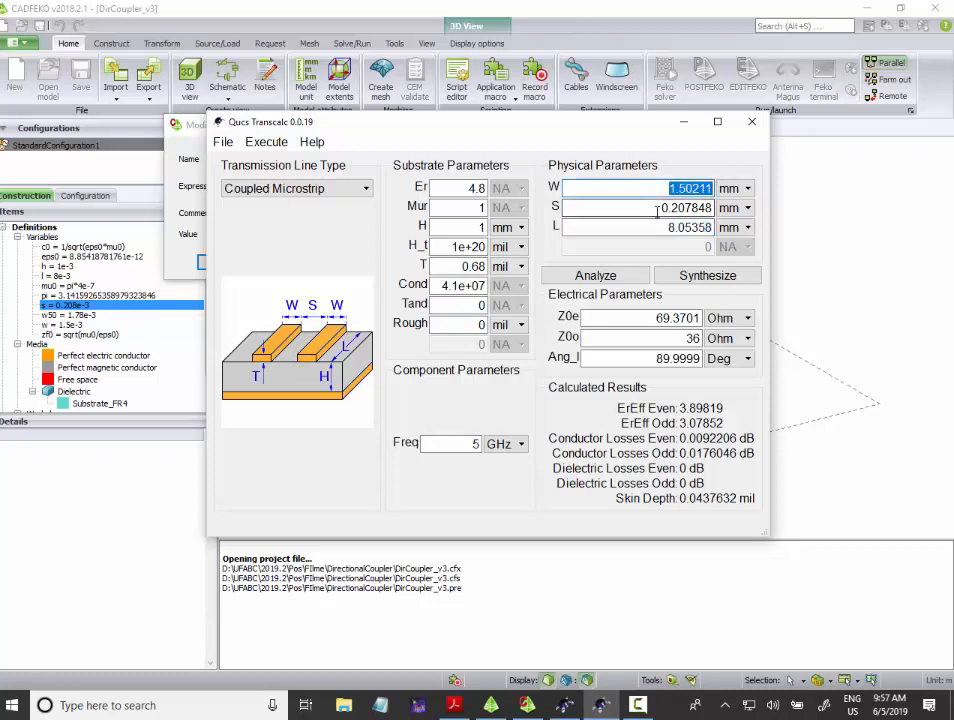
{"action": "double_click", "coordinate": [726, 209]}
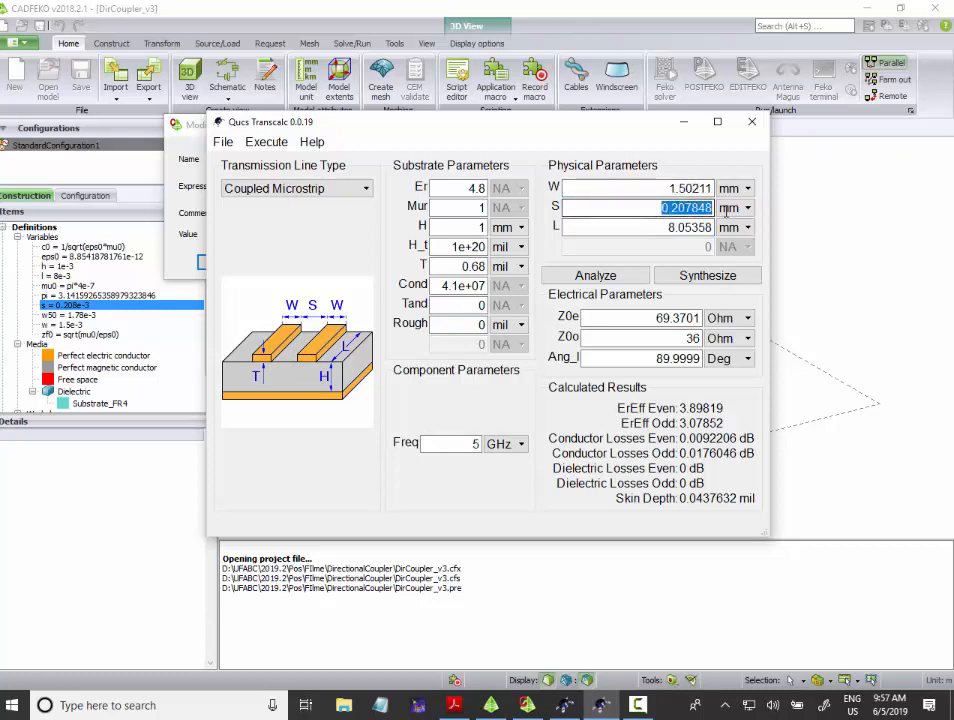
{"action": "left_click", "coordinate": [751, 121]}
{"action": "left_click", "coordinate": [78, 316]}
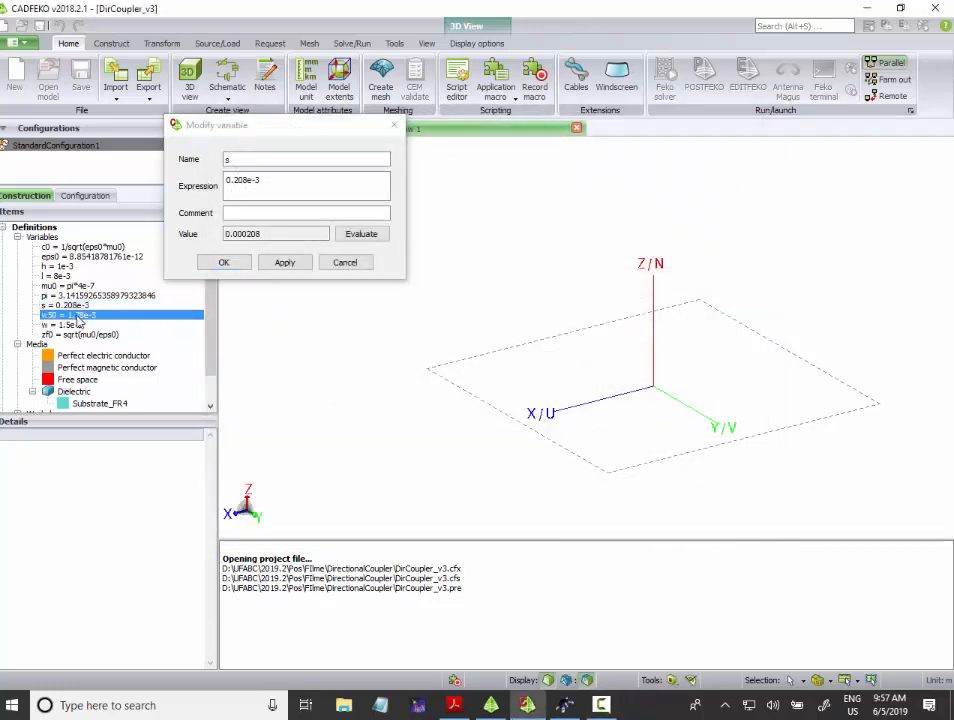
{"action": "left_click", "coordinate": [368, 266]}
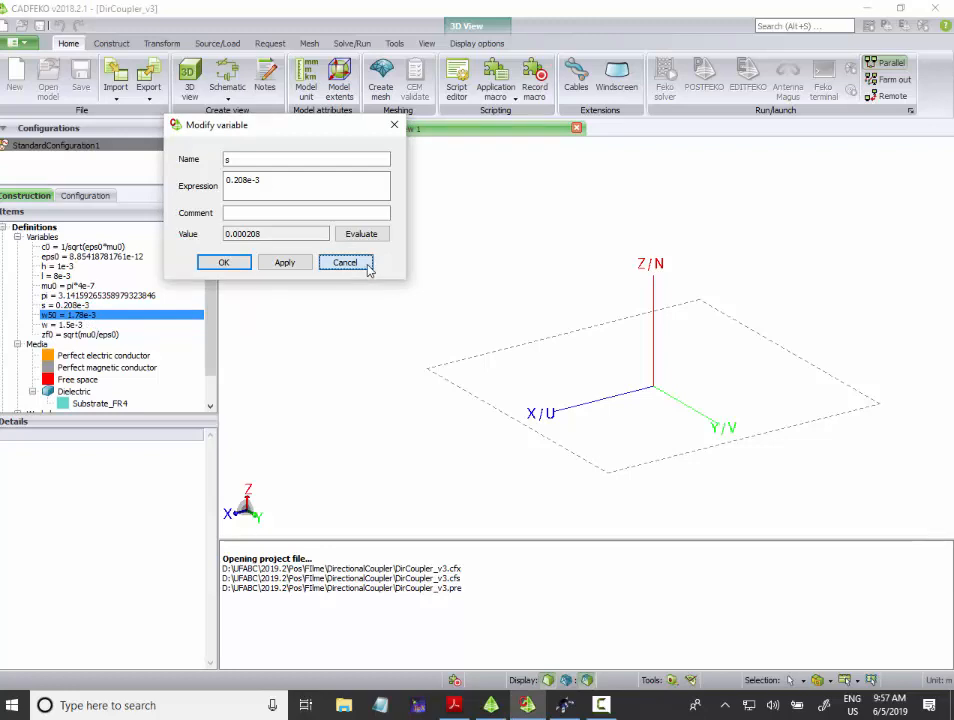
{"action": "left_click", "coordinate": [345, 263]}
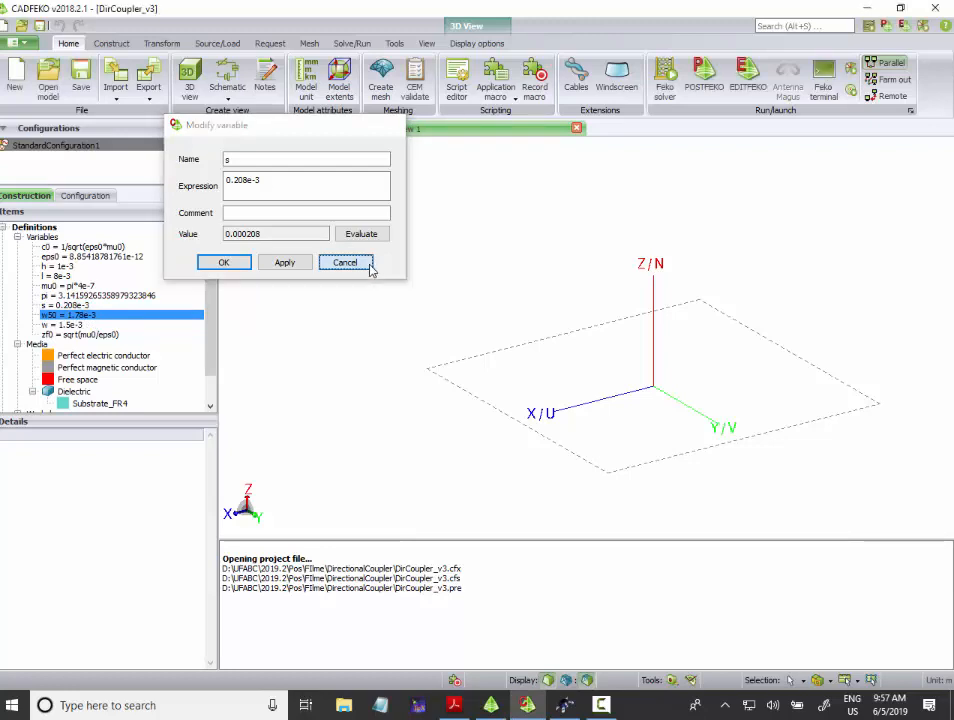
{"action": "left_click", "coordinate": [78, 287]}
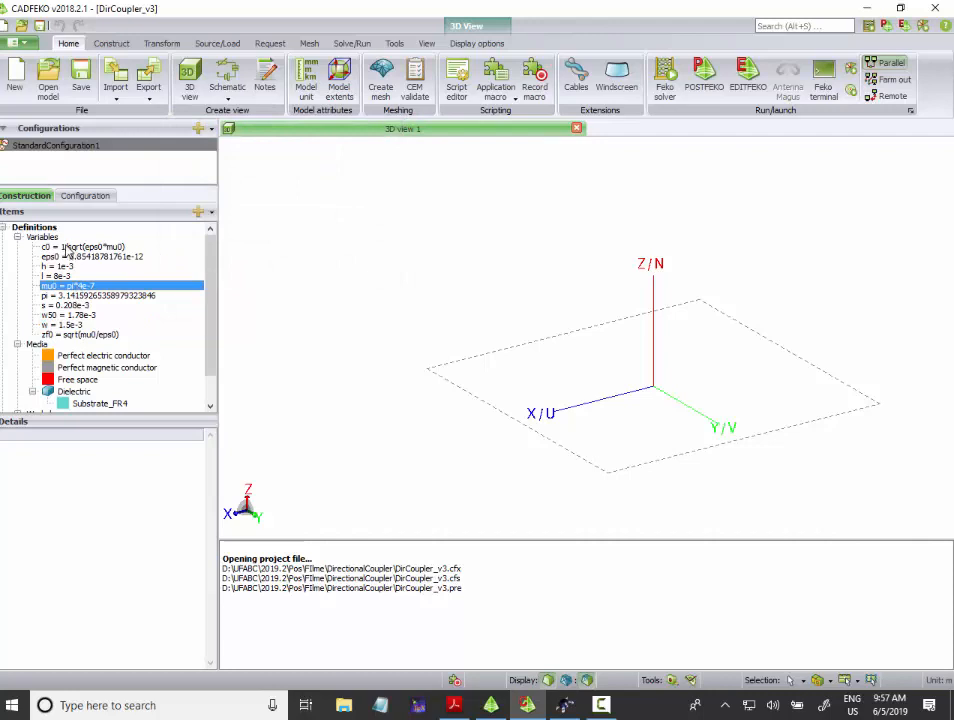
{"action": "left_click", "coordinate": [64, 247]}
{"action": "right_click", "coordinate": [64, 247]}
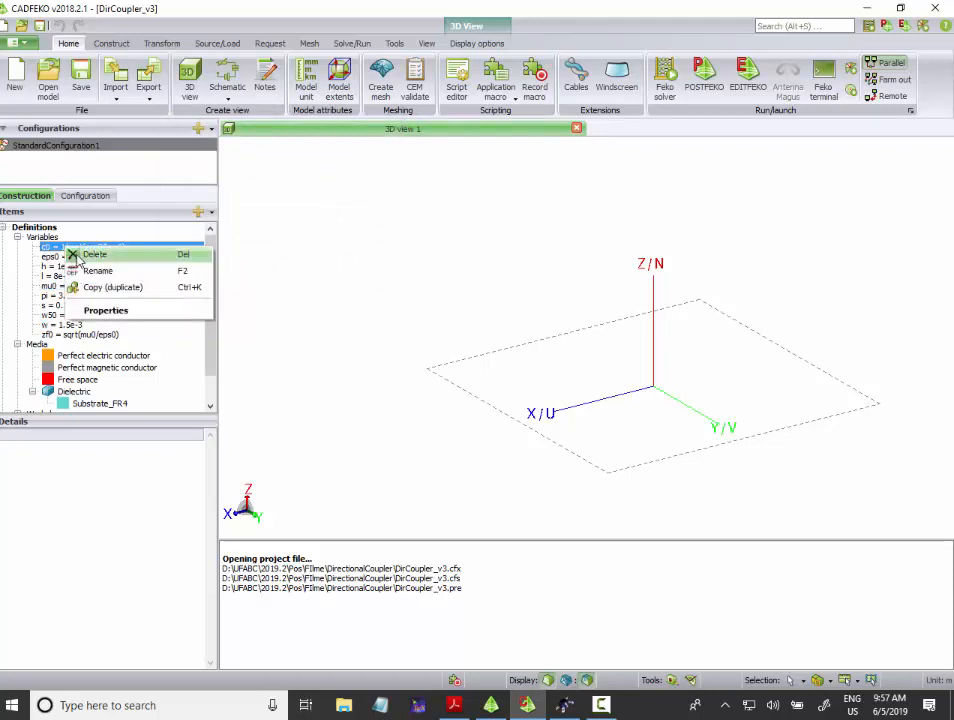
{"action": "left_click", "coordinate": [104, 308]}
{"action": "right_click", "coordinate": [48, 239]}
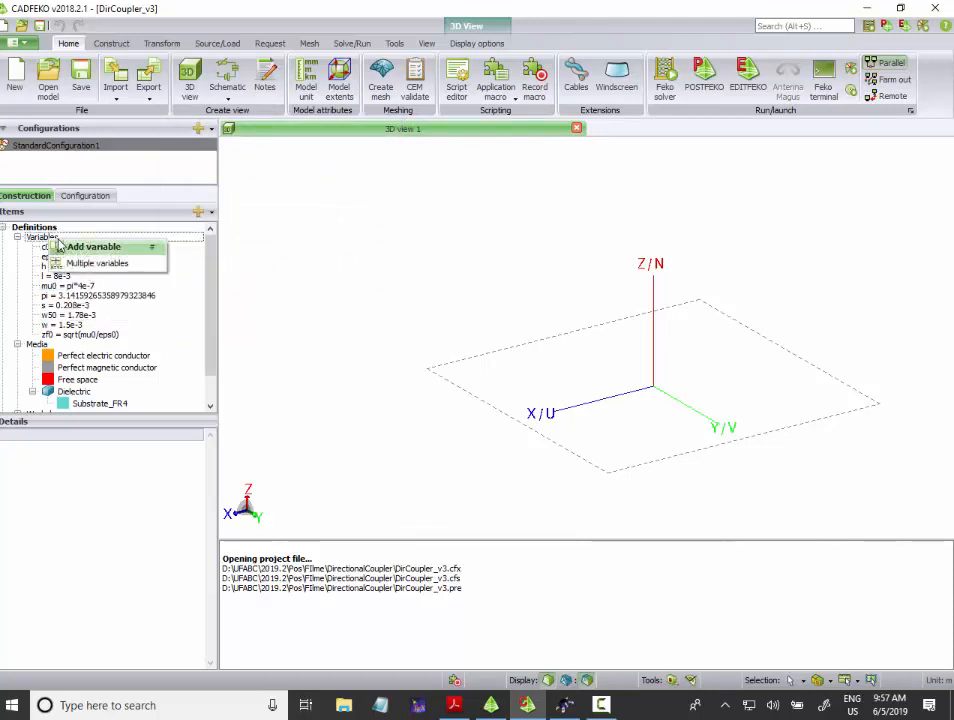
{"action": "left_click", "coordinate": [357, 284]}
{"action": "scroll", "coordinate": [97, 365], "scroll_direction": "down", "scroll_amount": 1}
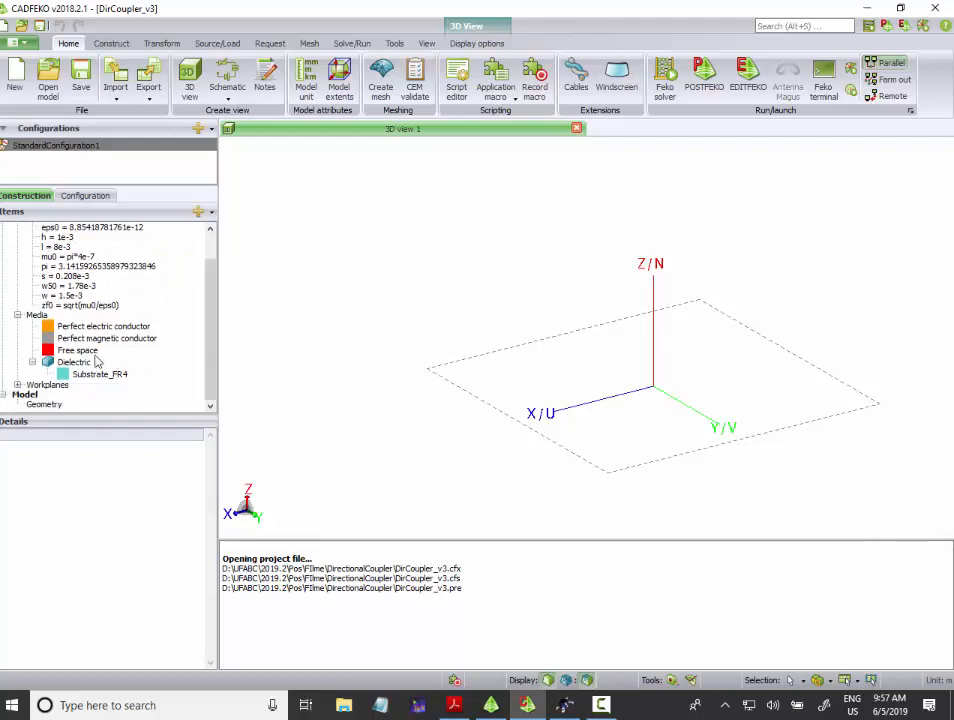
{"action": "left_click", "coordinate": [78, 363]}
{"action": "right_click", "coordinate": [78, 363]}
{"action": "left_click", "coordinate": [127, 368]}
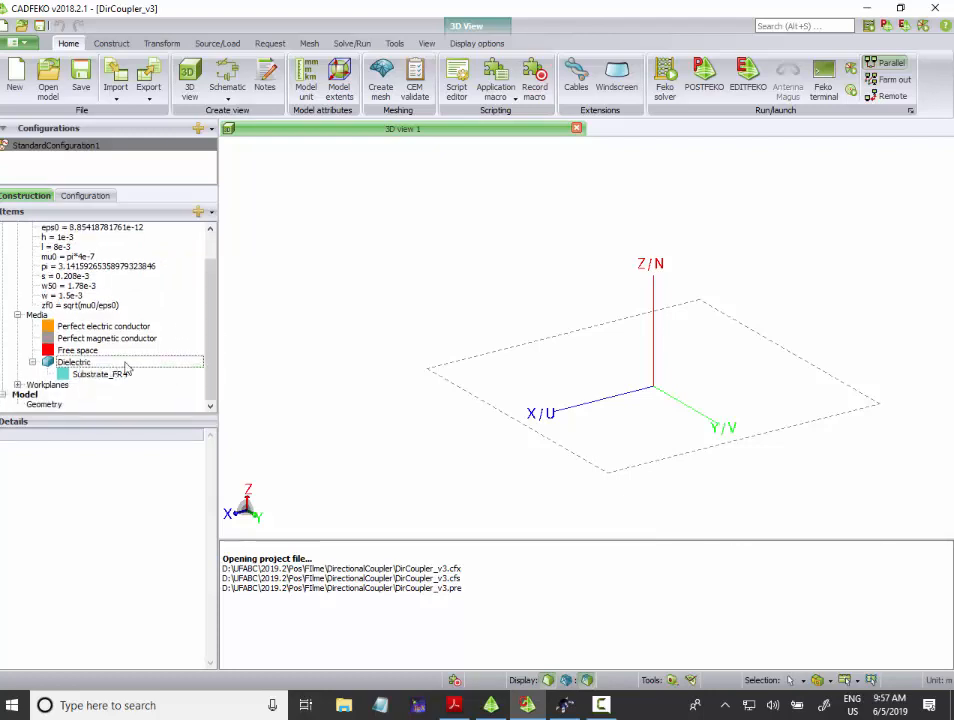
{"action": "left_click", "coordinate": [379, 599]}
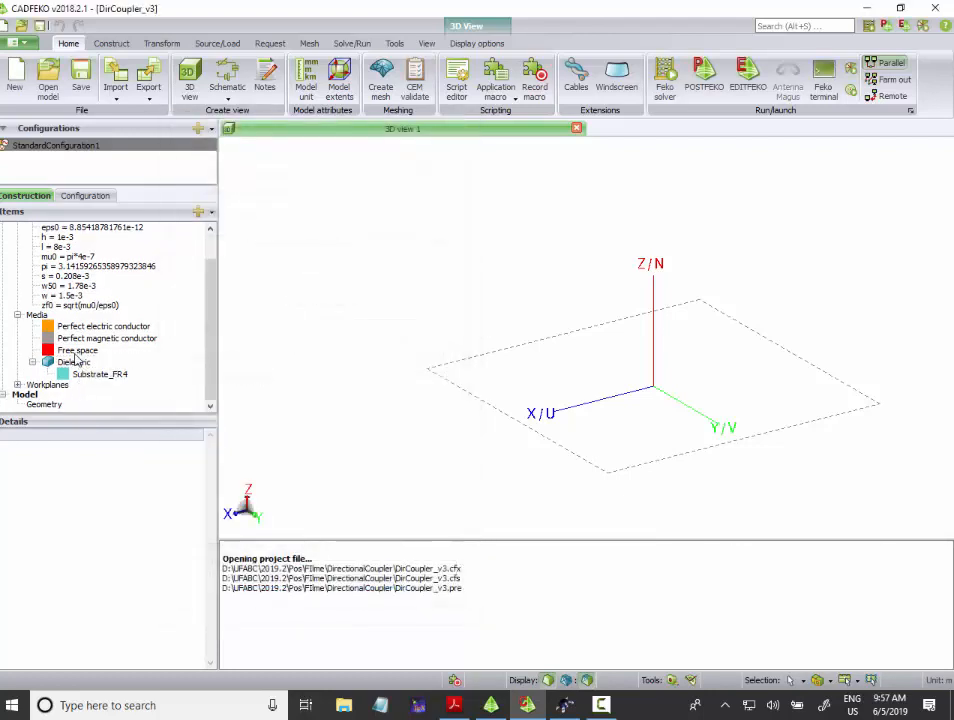
Step: Search the media library for FR and close it without adding a medium
{"action": "left_click", "coordinate": [82, 363]}
{"action": "right_click", "coordinate": [82, 363]}
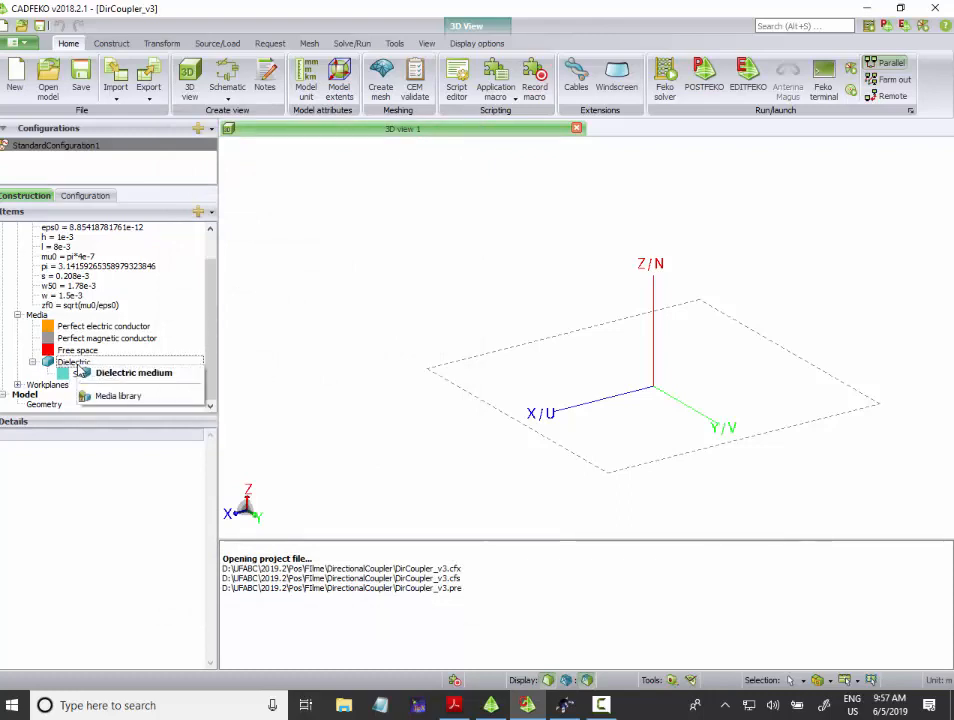
{"action": "left_click", "coordinate": [96, 397]}
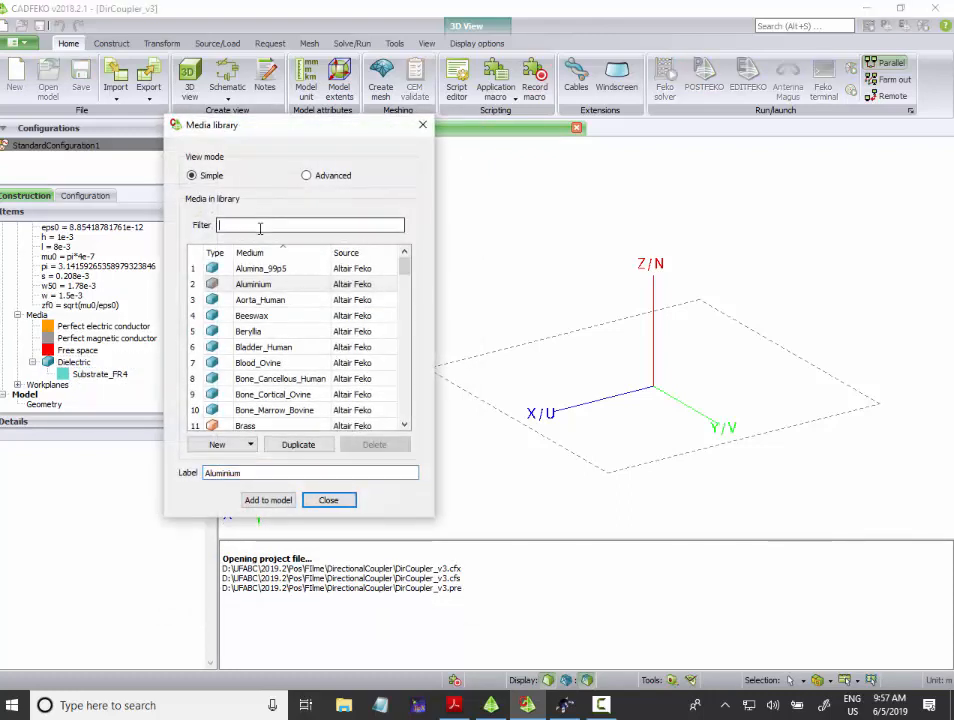
{"action": "left_click", "coordinate": [260, 228]}
{"action": "type", "text": "Fs"}
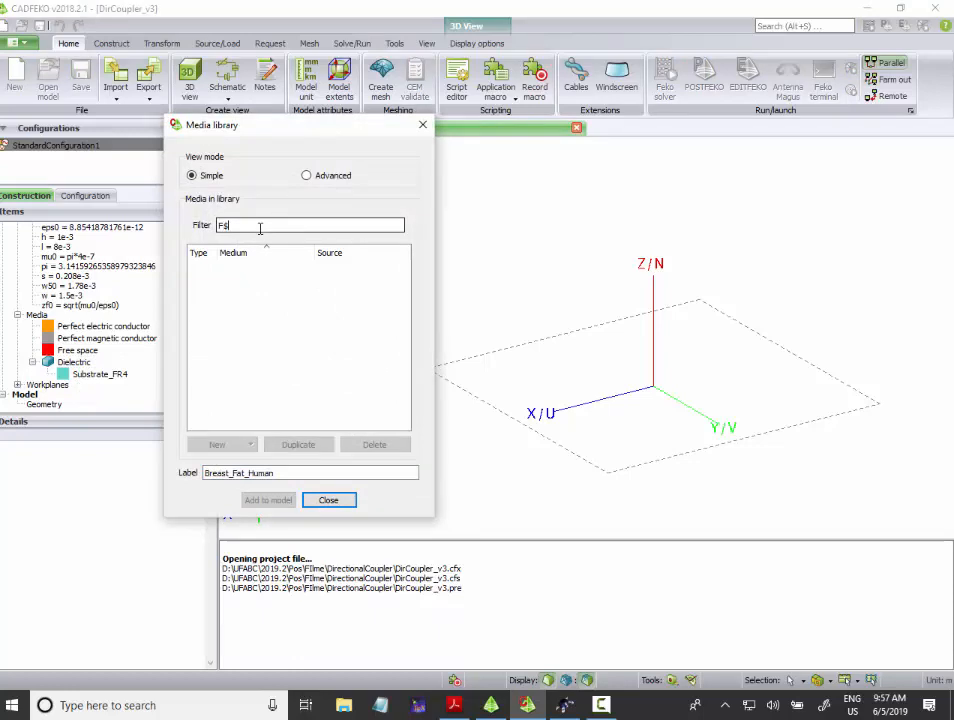
{"action": "key", "text": "BackSpace"}
{"action": "type", "text": "R"}
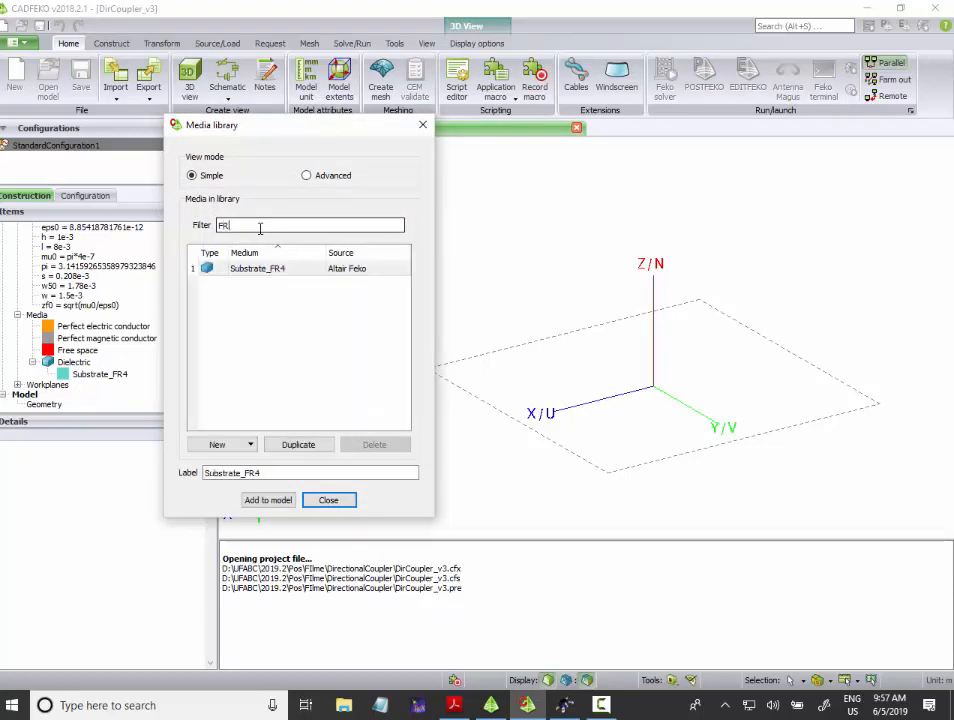
{"action": "left_click", "coordinate": [348, 501]}
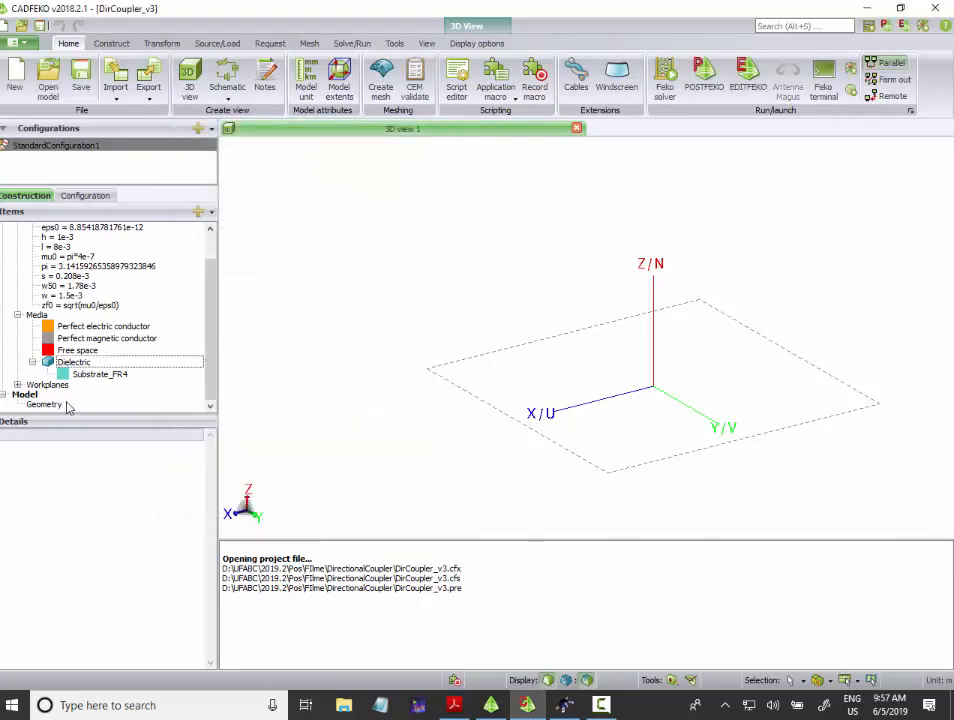
Step: Create a rectangle defined by base centre, width and depth, centred at the origin, with width w and depth l
{"action": "left_click_drag", "start_coordinate": [513, 324], "coordinate": [537, 323]}
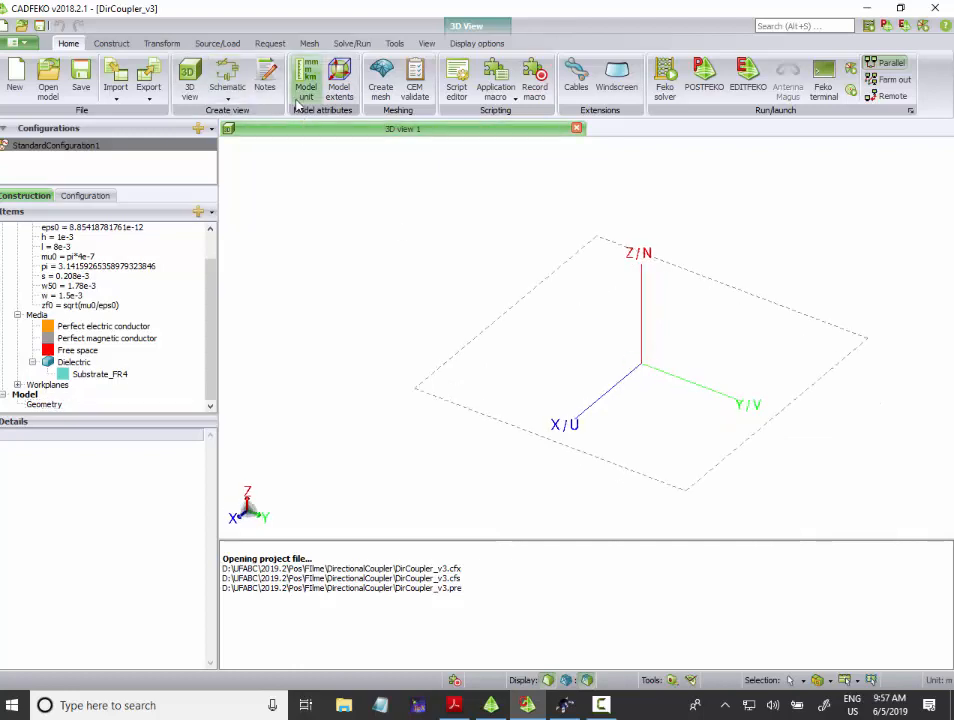
{"action": "left_click", "coordinate": [112, 43]}
{"action": "left_click", "coordinate": [397, 72]}
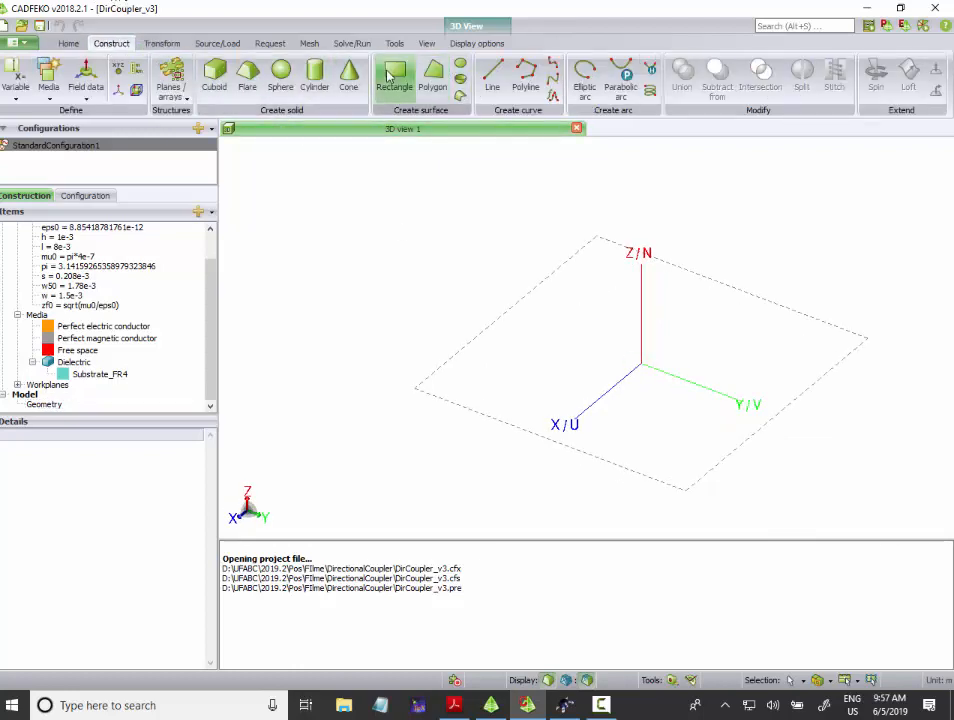
{"action": "left_click_drag", "start_coordinate": [247, 132], "coordinate": [264, 111]}
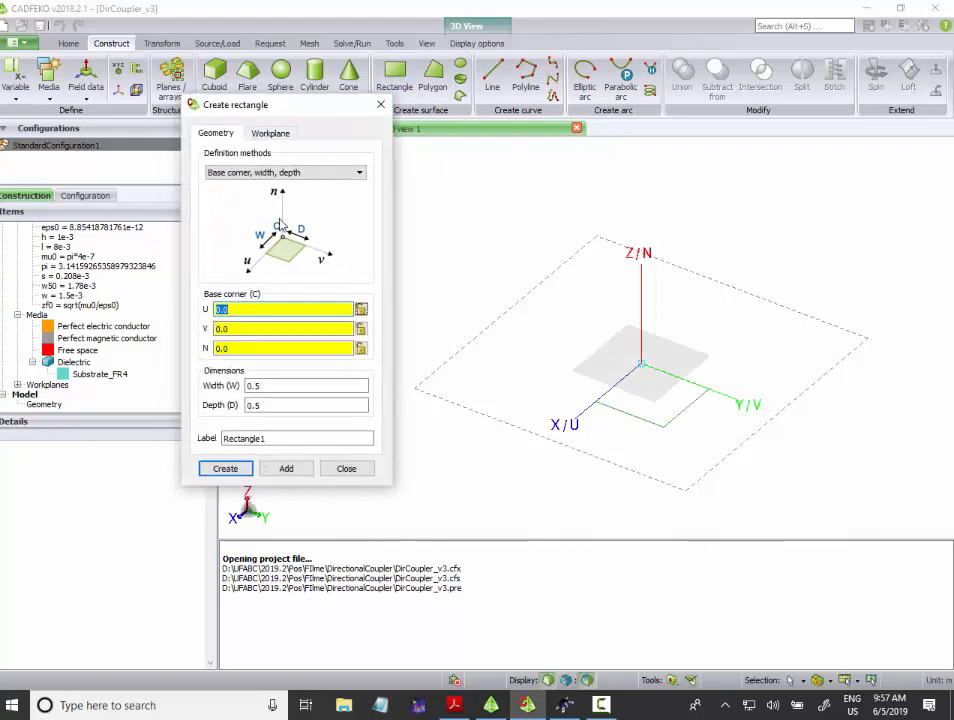
{"action": "left_click", "coordinate": [266, 173]}
{"action": "left_click", "coordinate": [261, 196]}
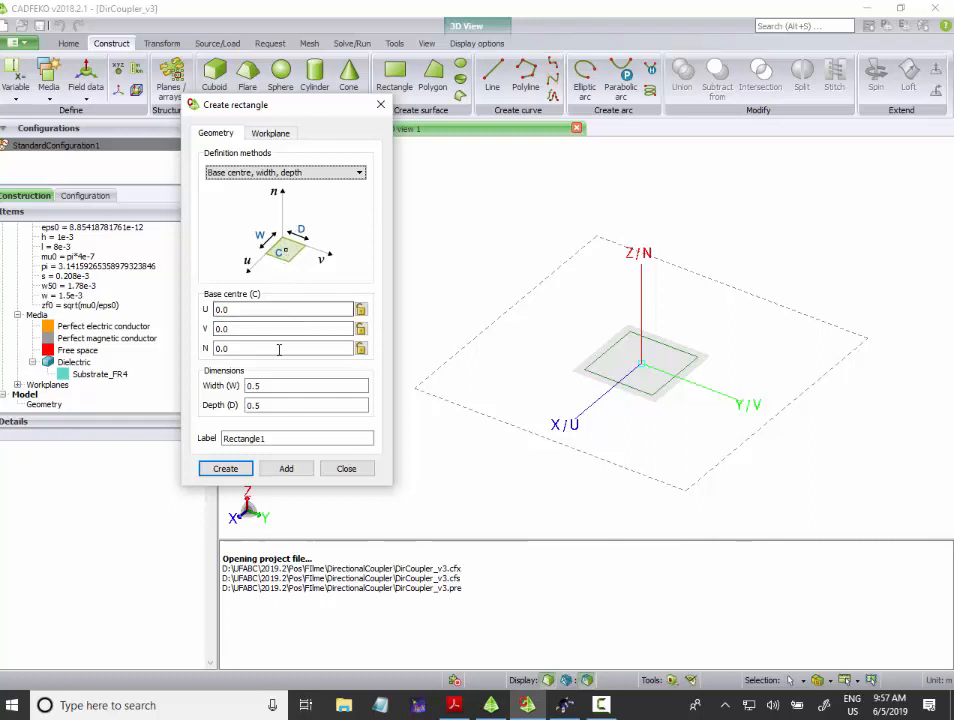
{"action": "double_click", "coordinate": [294, 387]}
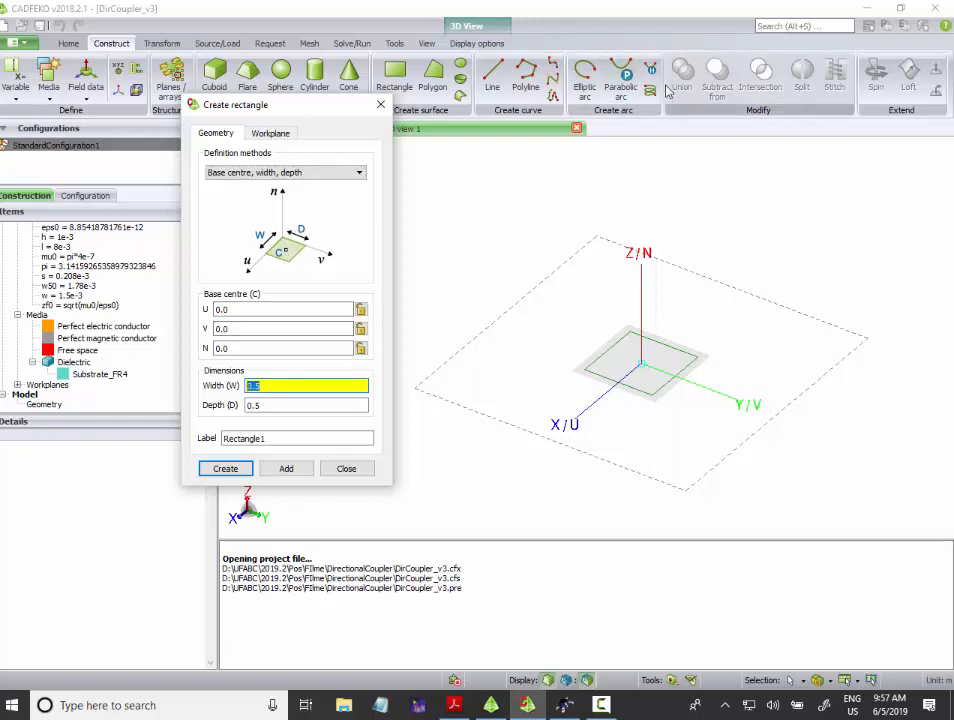
{"action": "type", "text": "w"}
{"action": "key", "text": "Tab"}
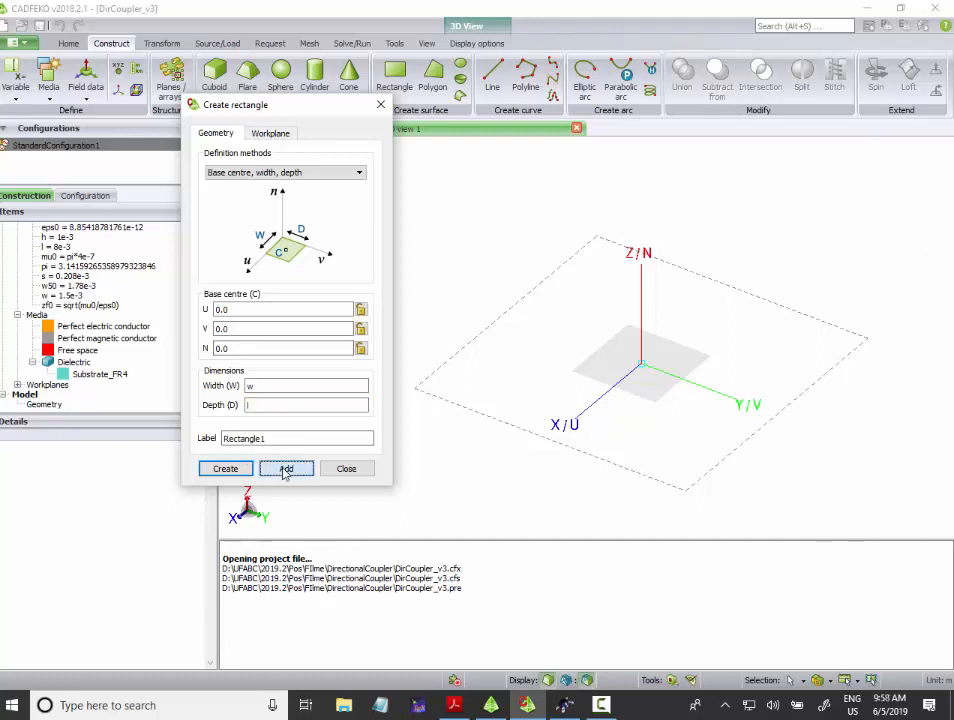
{"action": "left_click", "coordinate": [230, 468]}
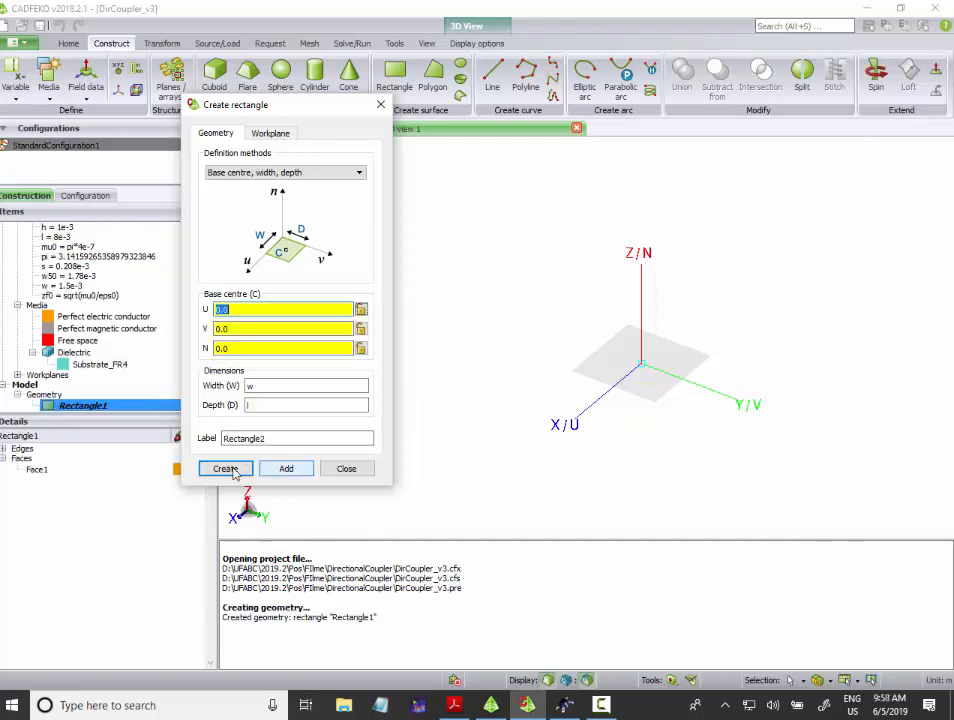
{"action": "left_click", "coordinate": [349, 472]}
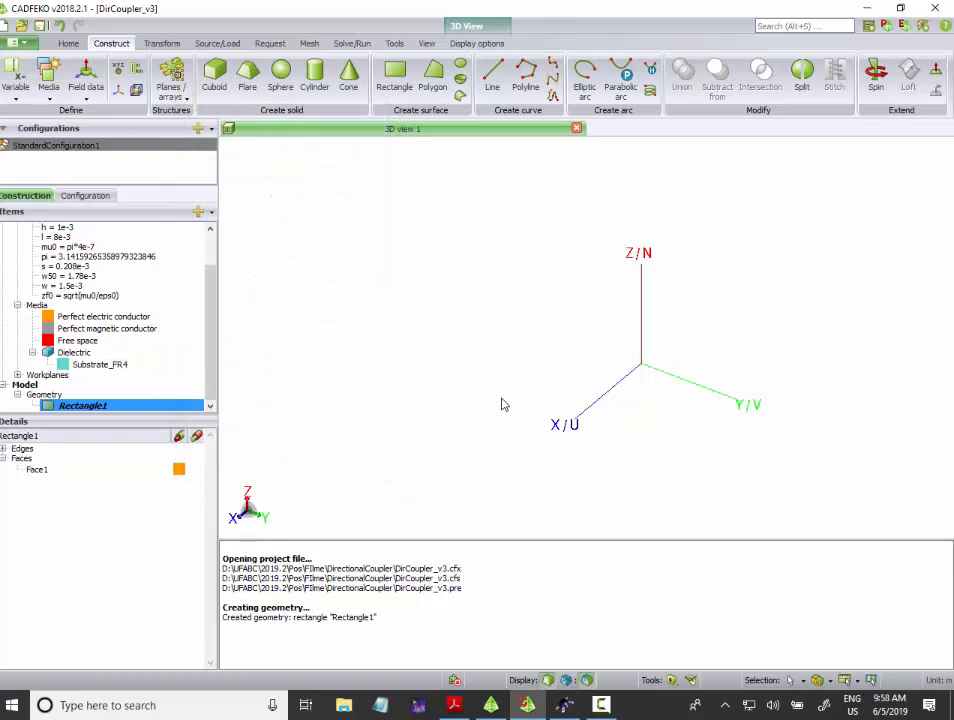
{"action": "left_click_drag", "start_coordinate": [490, 390], "coordinate": [603, 366]}
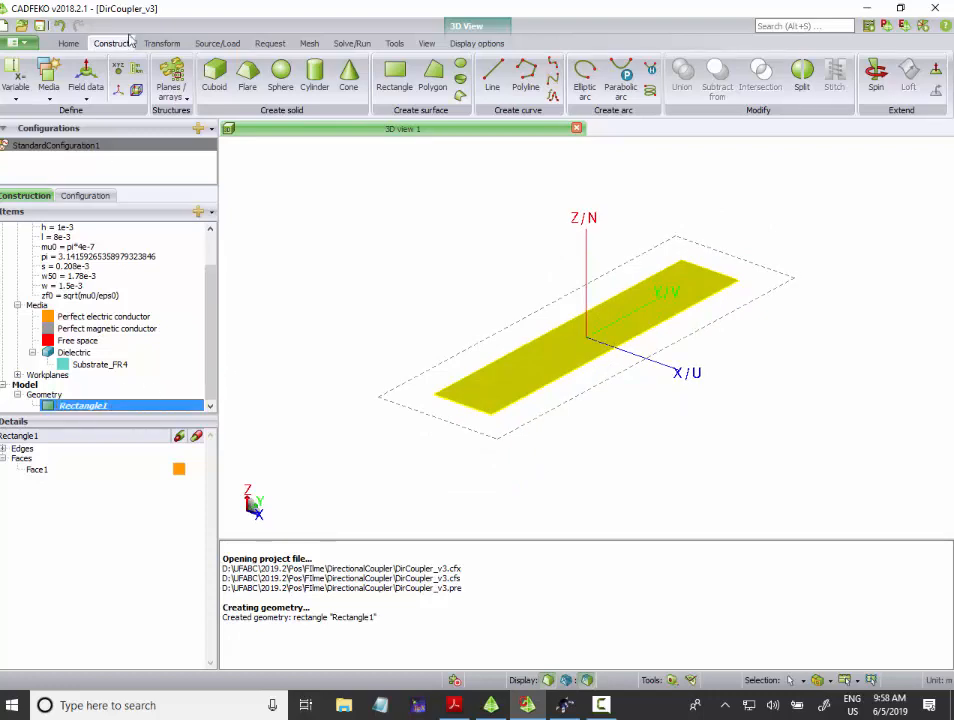
Step: Translate the rectangle from the origin (0, 0, 0) to U = (s+w)/2, V = 0, N = 0
{"action": "left_click", "coordinate": [161, 43]}
{"action": "left_click", "coordinate": [60, 72]}
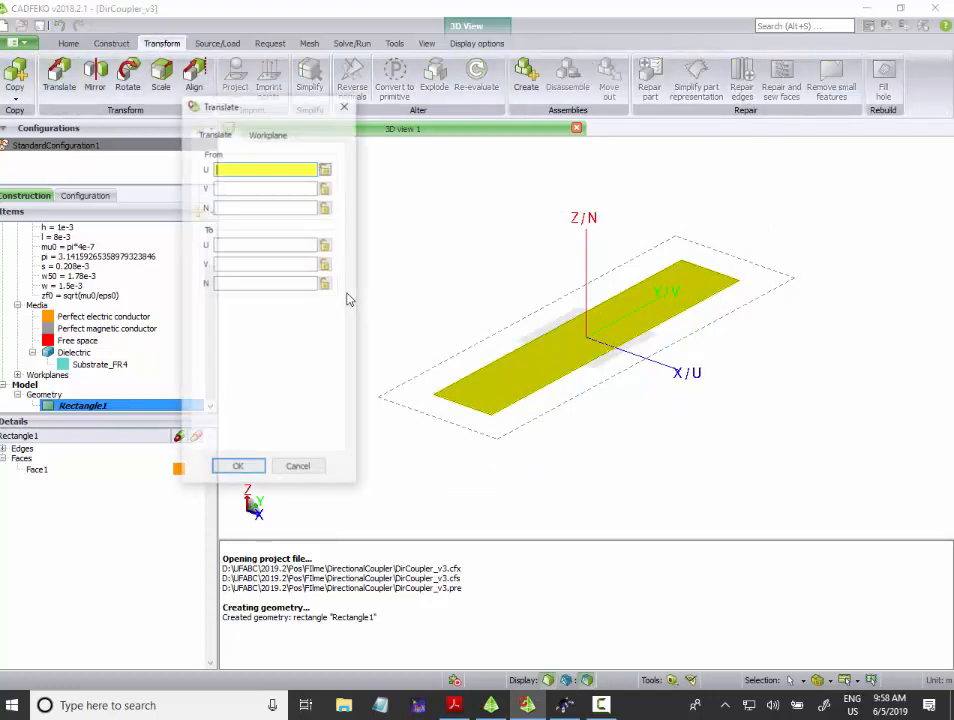
{"action": "left_click", "coordinate": [238, 168]}
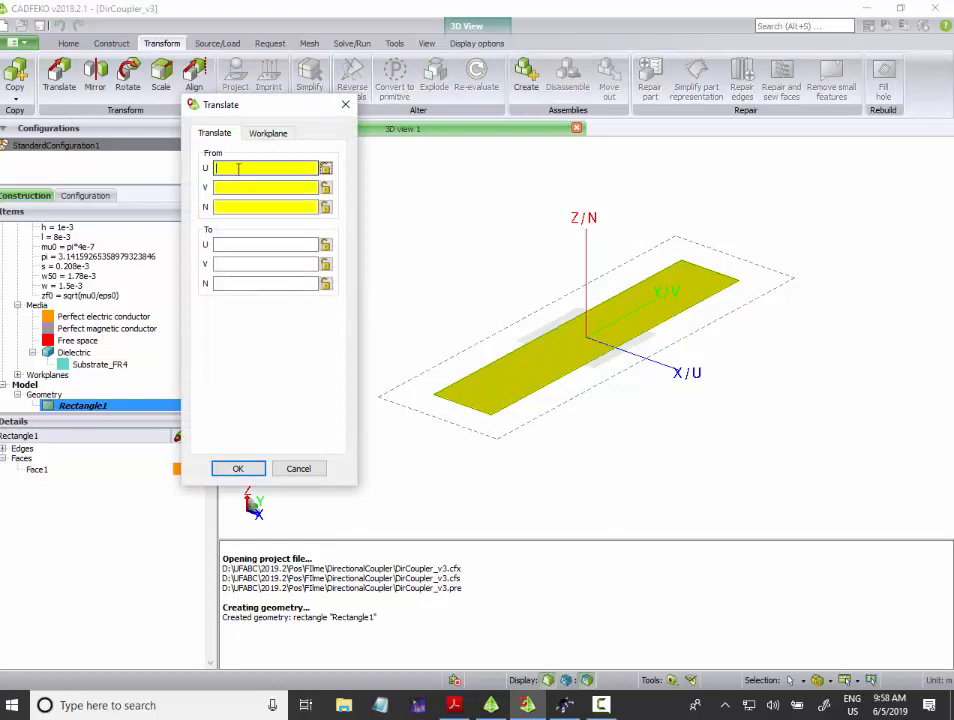
{"action": "type", "text": "0"}
{"action": "left_click", "coordinate": [230, 189]}
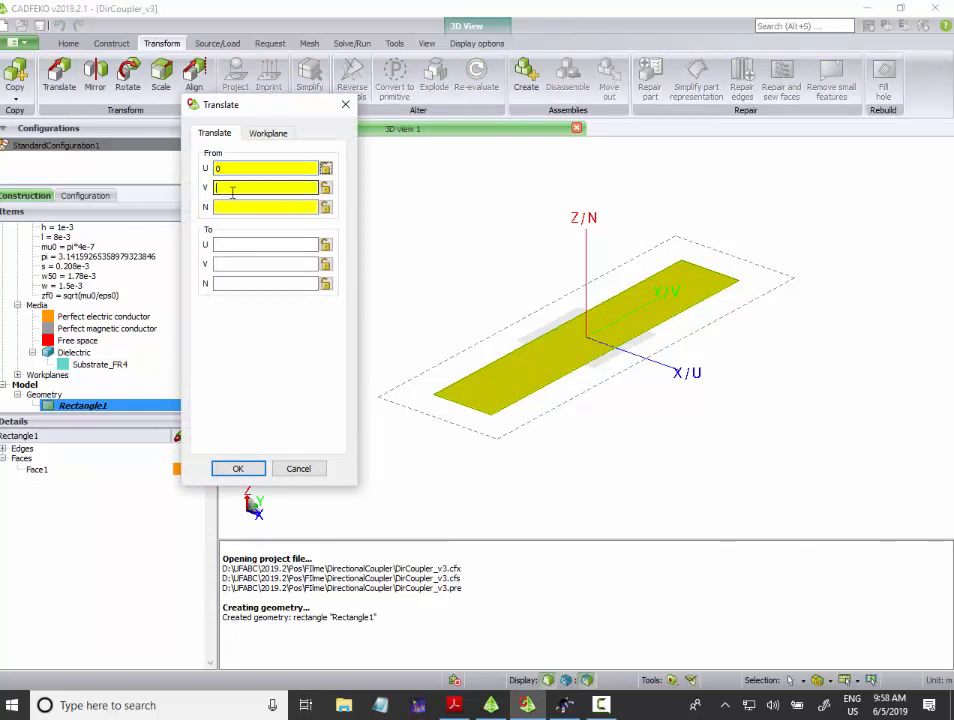
{"action": "type", "text": "0"}
{"action": "left_click", "coordinate": [232, 206]}
{"action": "type", "text": "0"}
{"action": "left_click", "coordinate": [229, 244]}
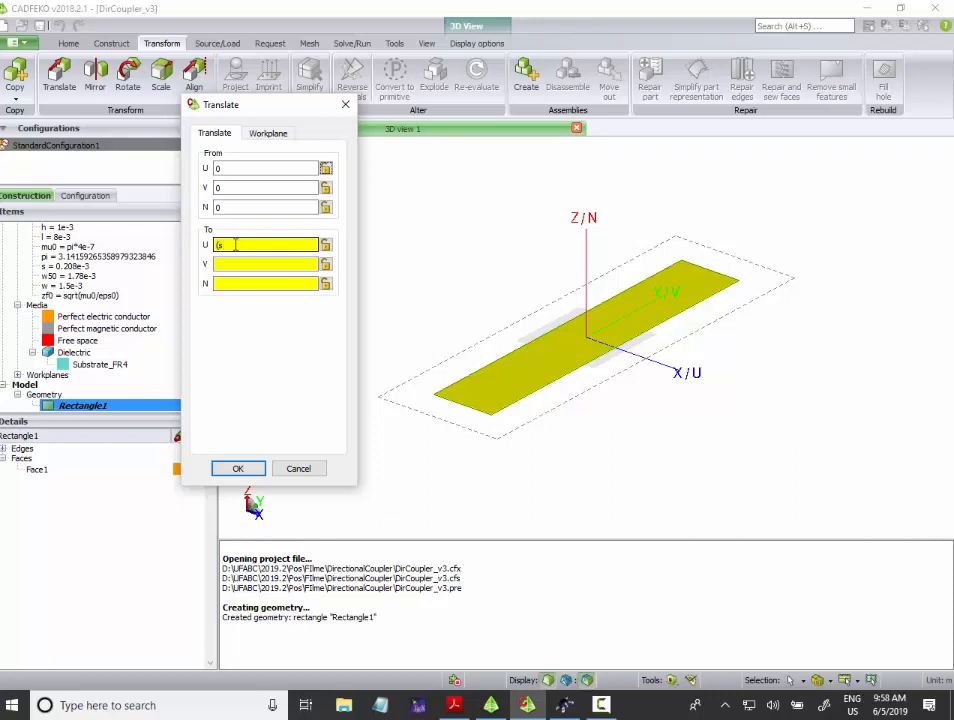
{"action": "type", "text": "w)/2"}
{"action": "left_click", "coordinate": [231, 264]}
{"action": "type", "text": "0"}
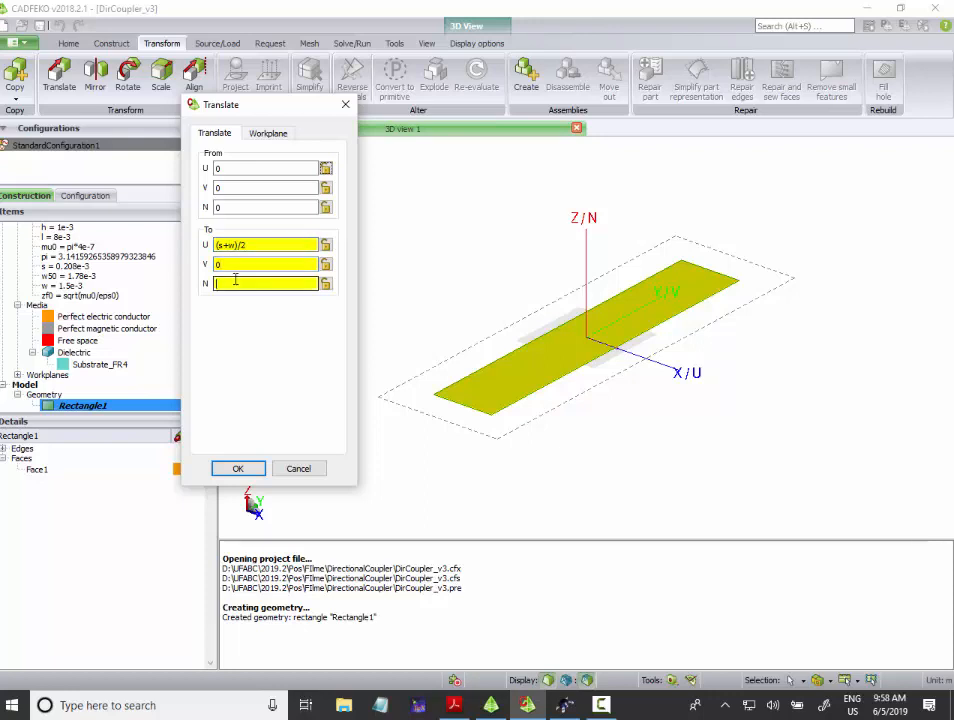
{"action": "left_click", "coordinate": [240, 284]}
{"action": "type", "text": "0"}
{"action": "left_click", "coordinate": [238, 469]}
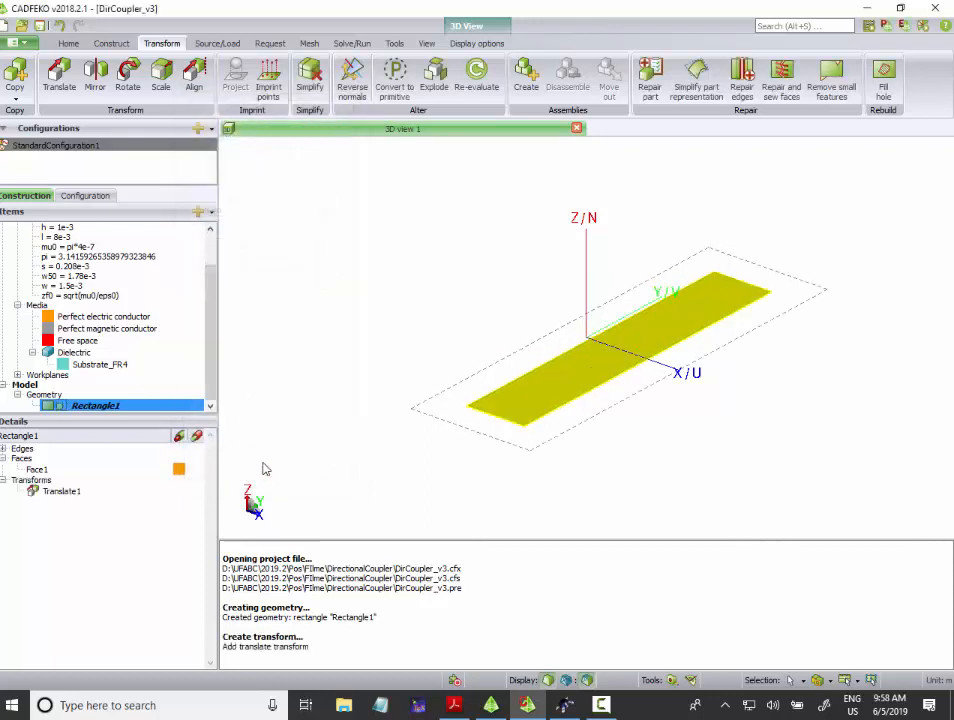
Step: Copy and mirror the translated rectangle across the UV plane of a workplane rotated 90 degrees about its V axis
{"action": "left_click_drag", "start_coordinate": [266, 469], "coordinate": [480, 435]}
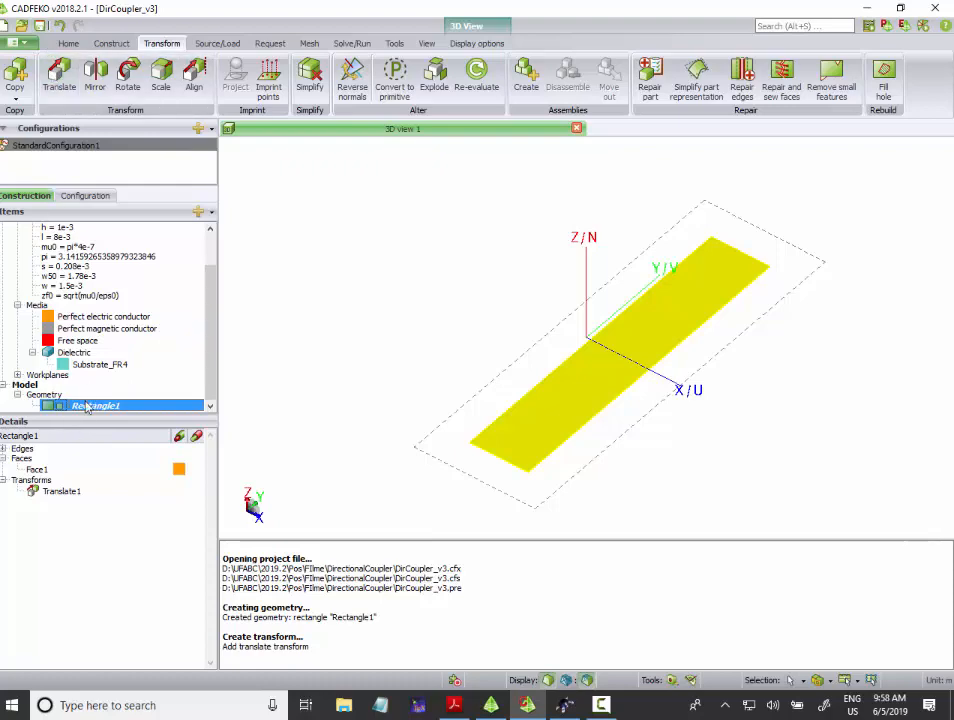
{"action": "left_click", "coordinate": [15, 80]}
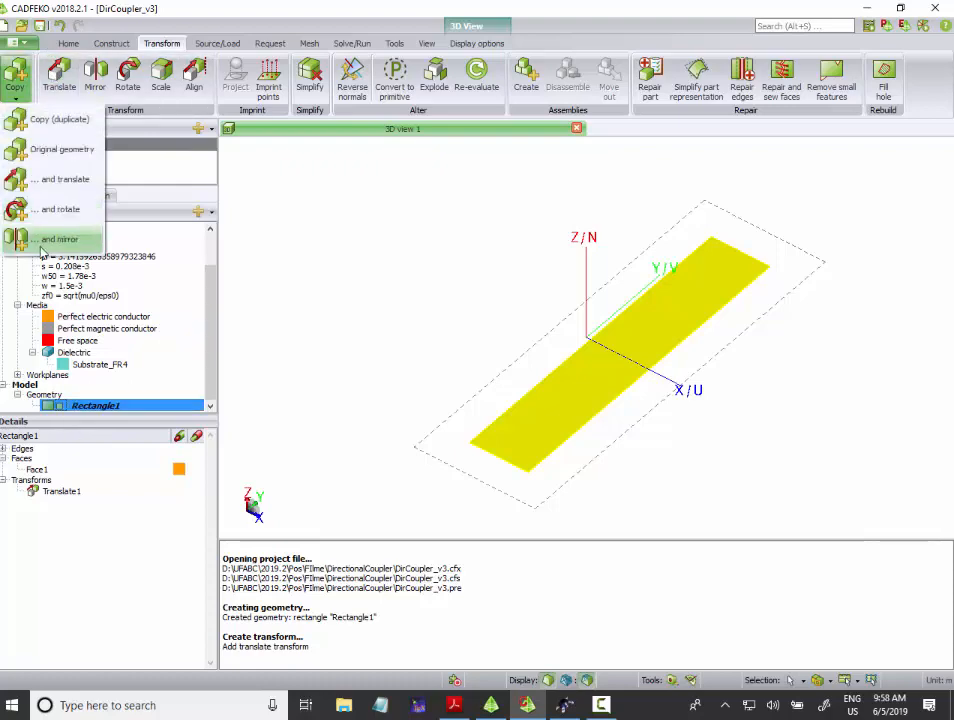
{"action": "left_click", "coordinate": [55, 240]}
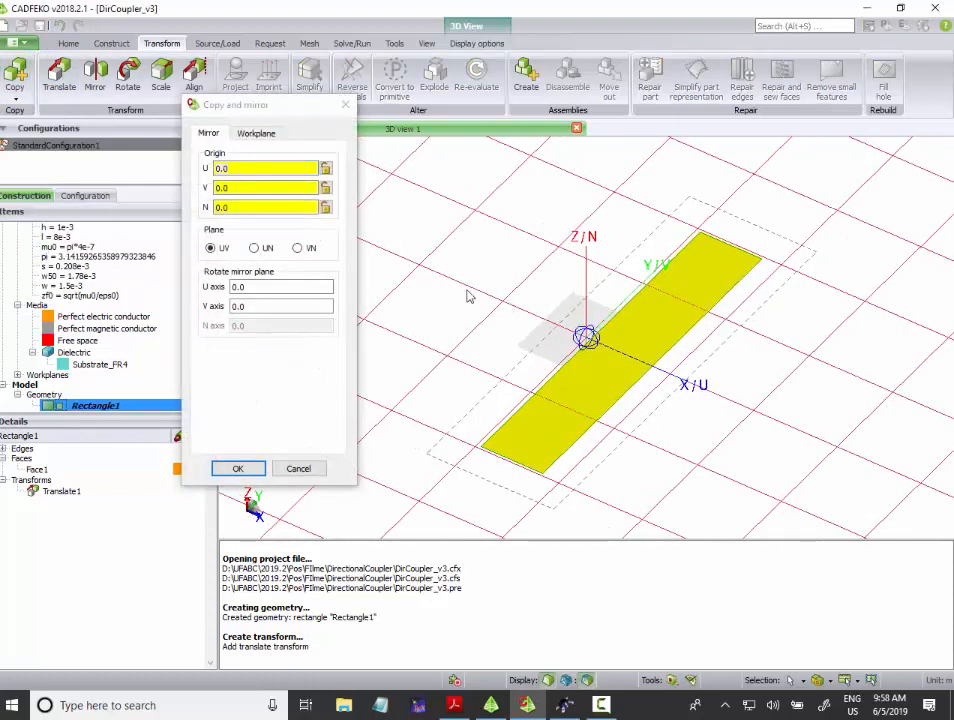
{"action": "left_click", "coordinate": [254, 133]}
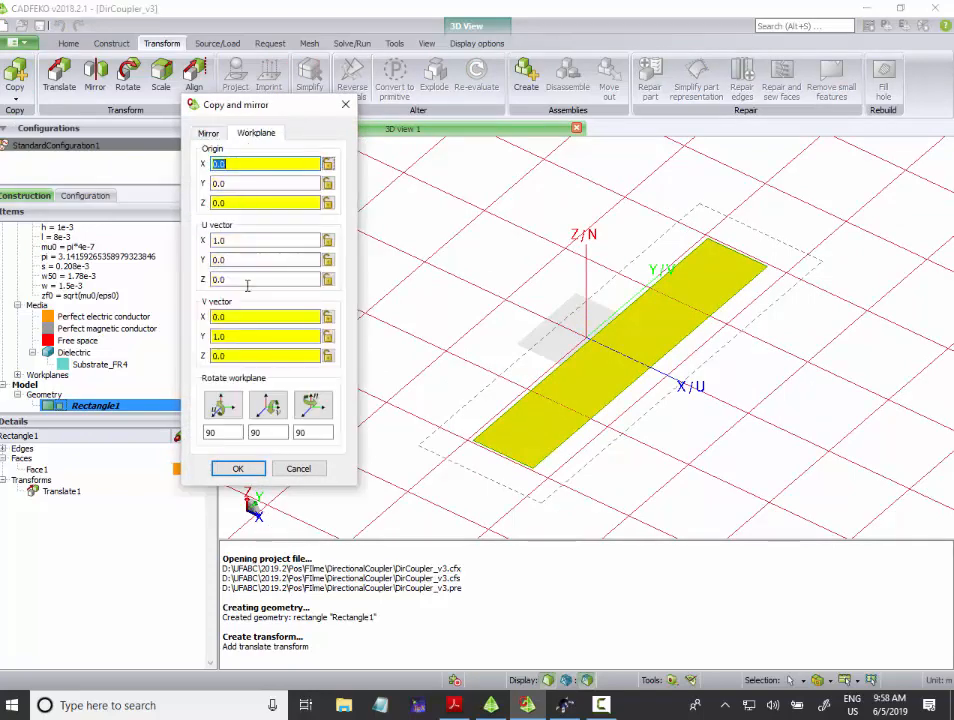
{"action": "left_click", "coordinate": [268, 408]}
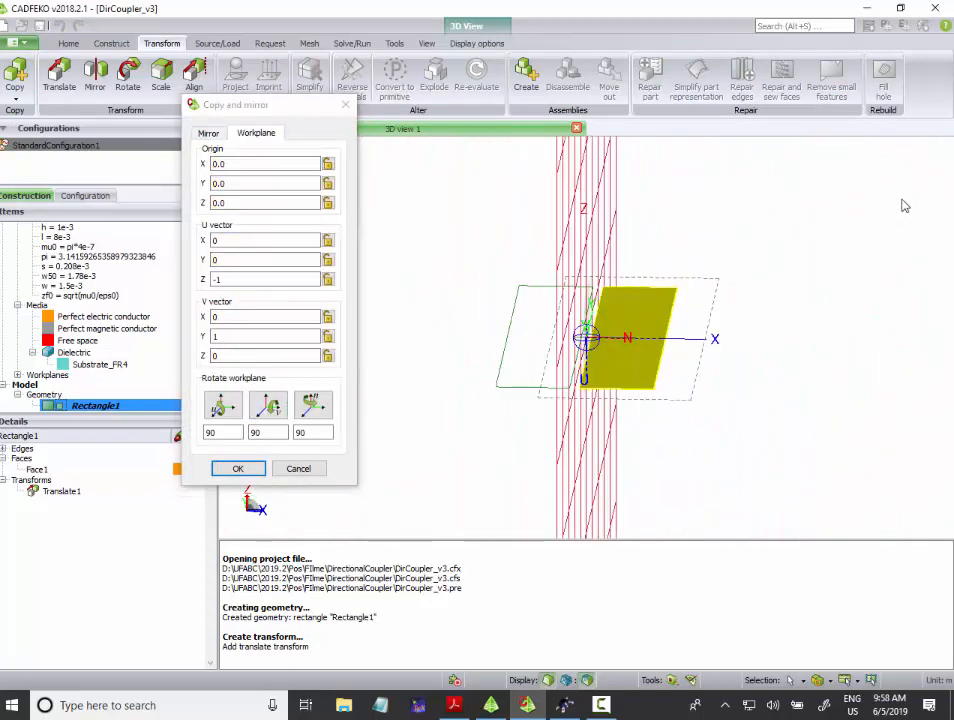
{"action": "left_click", "coordinate": [238, 468]}
Step: Measure the gap between the facing corners of the two coupled strips and close the measurement
{"action": "scroll", "coordinate": [551, 372], "scroll_direction": "up", "scroll_amount": 3}
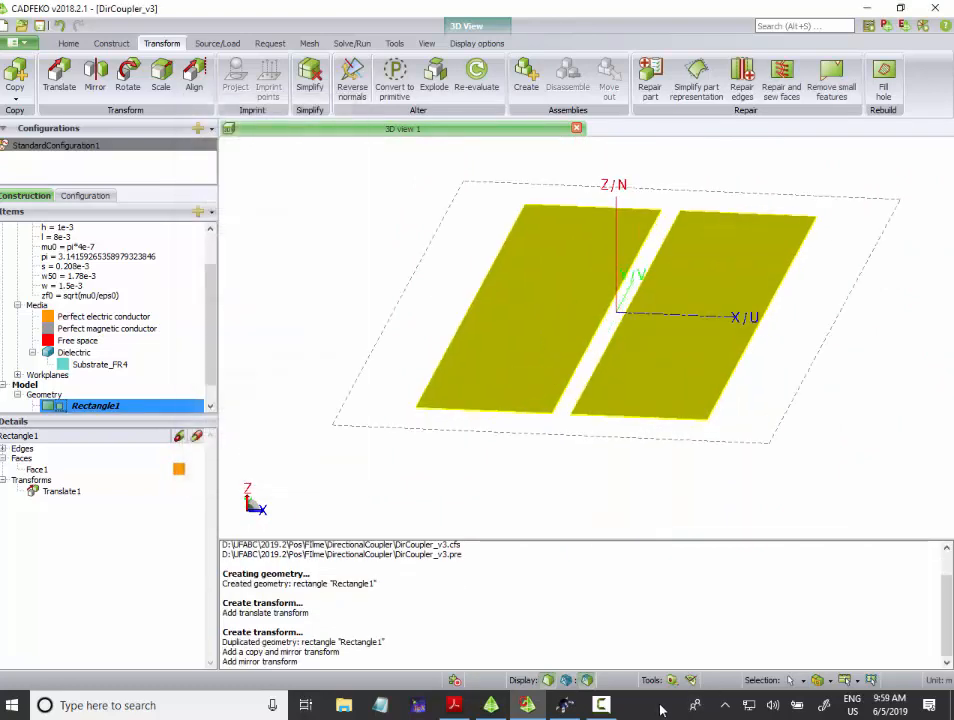
{"action": "left_click", "coordinate": [671, 681]}
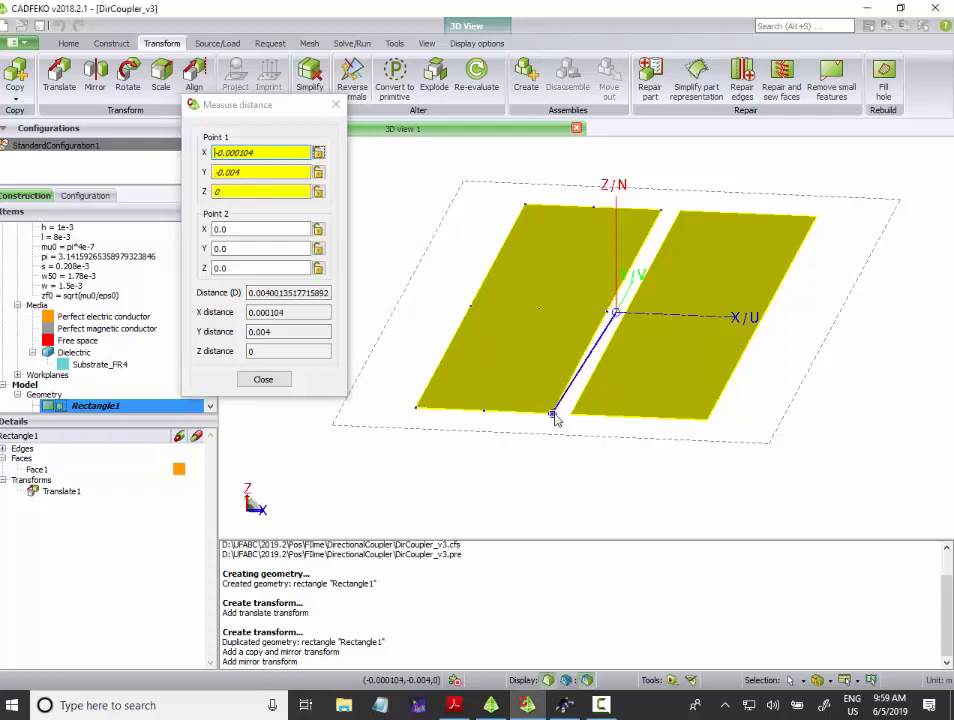
{"action": "left_click", "coordinate": [552, 412]}
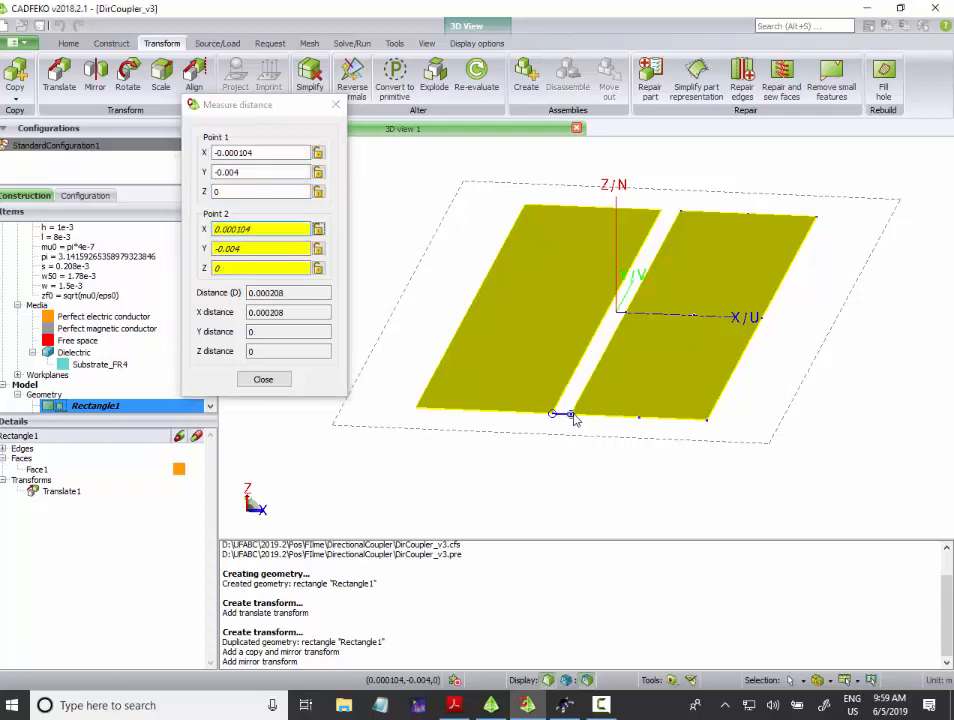
{"action": "left_click", "coordinate": [572, 414]}
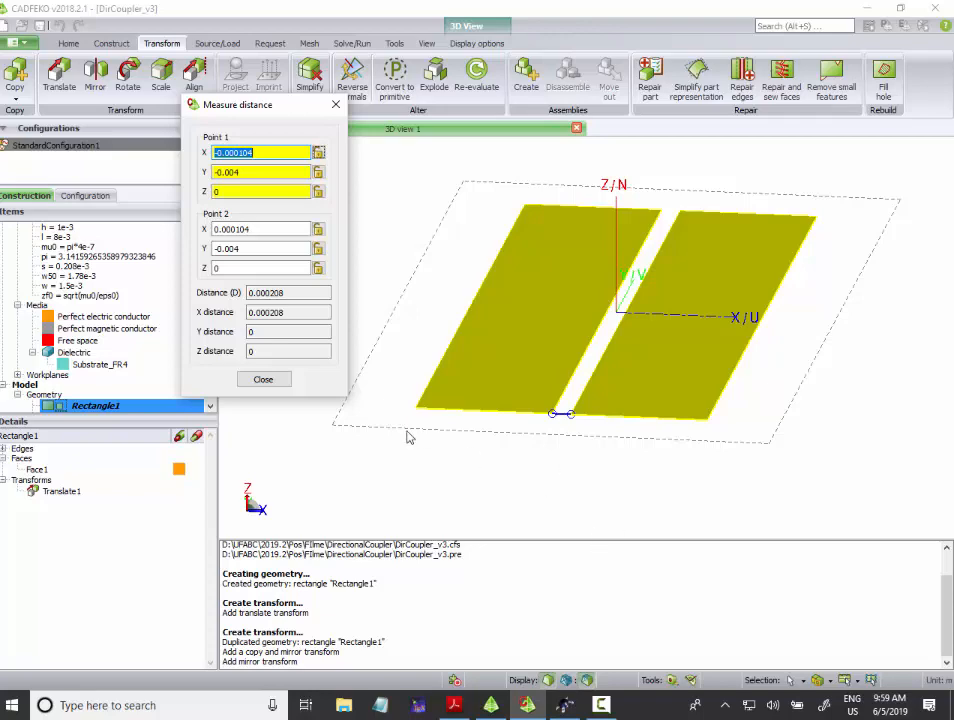
{"action": "left_click", "coordinate": [263, 380]}
Step: Define a new rectangle by base corner at the origin, with width w50 and depth l/2
{"action": "left_click_drag", "start_coordinate": [500, 410], "coordinate": [735, 285]}
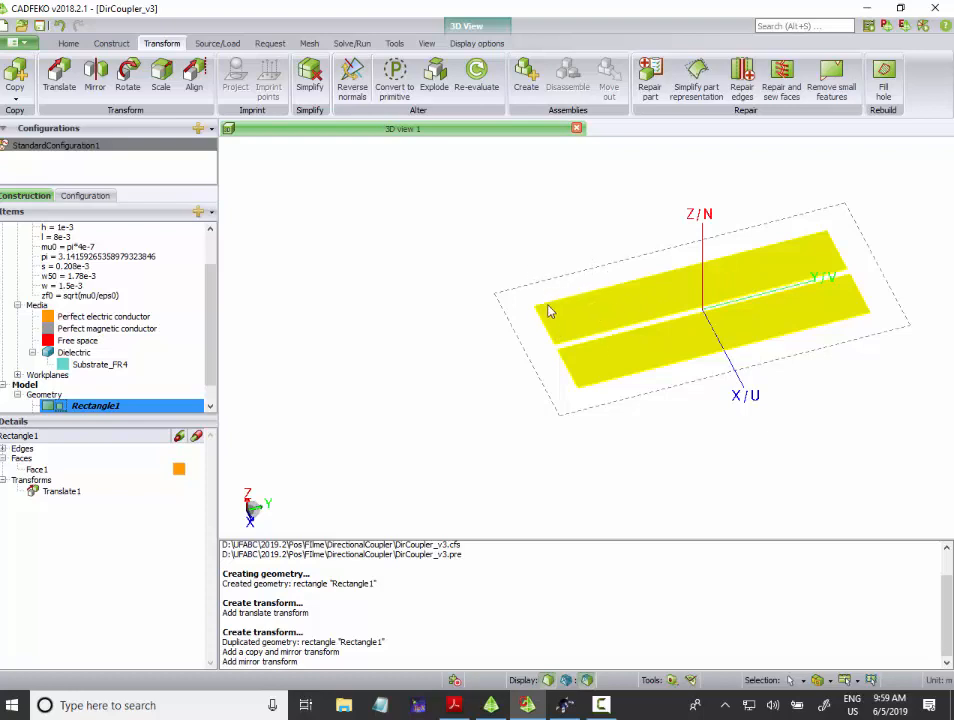
{"action": "left_click_drag", "start_coordinate": [557, 306], "coordinate": [674, 324]}
{"action": "scroll", "coordinate": [674, 324], "scroll_direction": "down", "scroll_amount": 3}
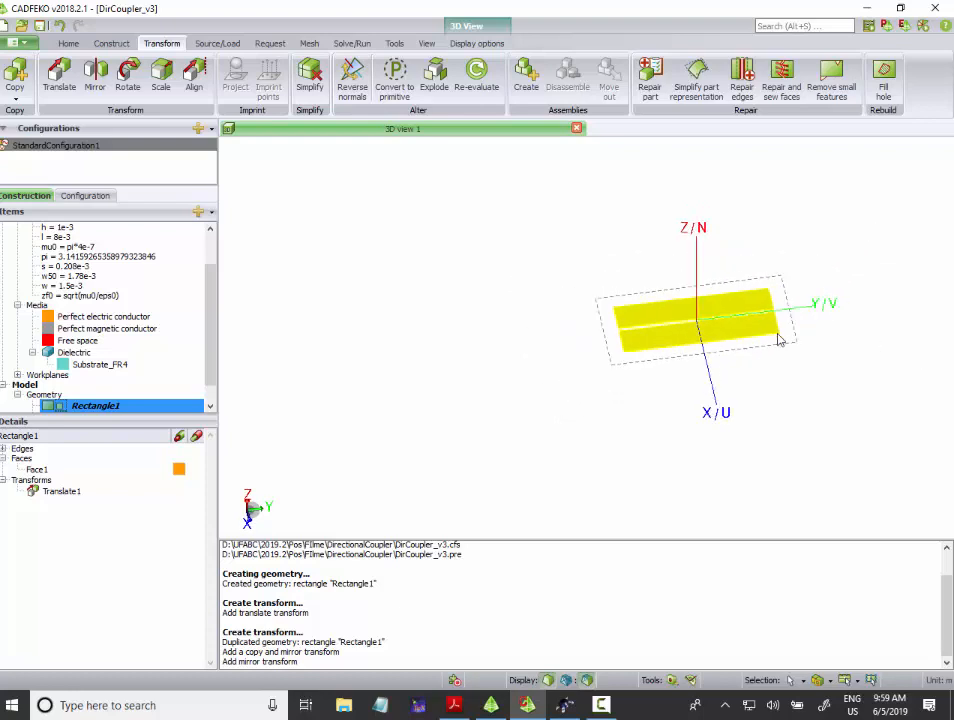
{"action": "scroll", "coordinate": [778, 341], "scroll_direction": "up", "scroll_amount": 6}
{"action": "scroll", "coordinate": [742, 330], "scroll_direction": "down", "scroll_amount": 2}
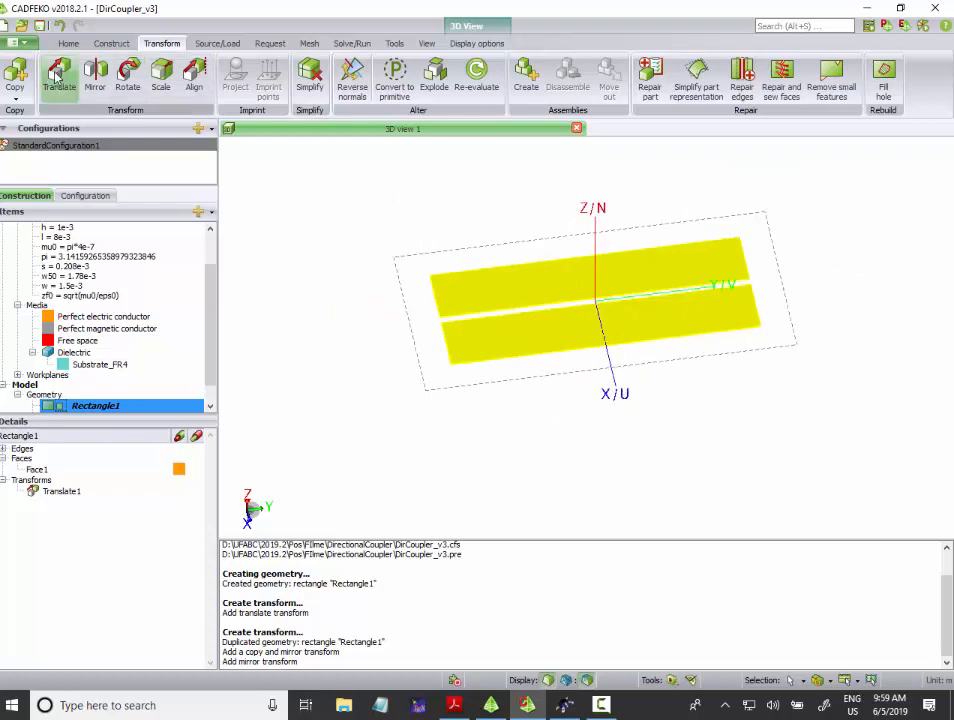
{"action": "left_click", "coordinate": [112, 44]}
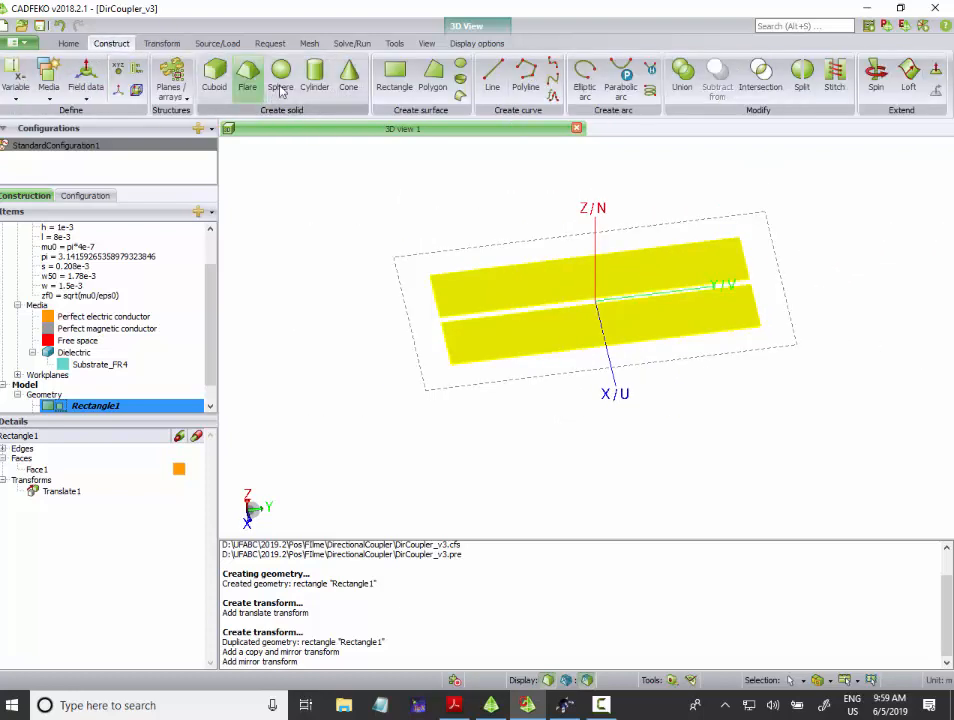
{"action": "left_click", "coordinate": [394, 72]}
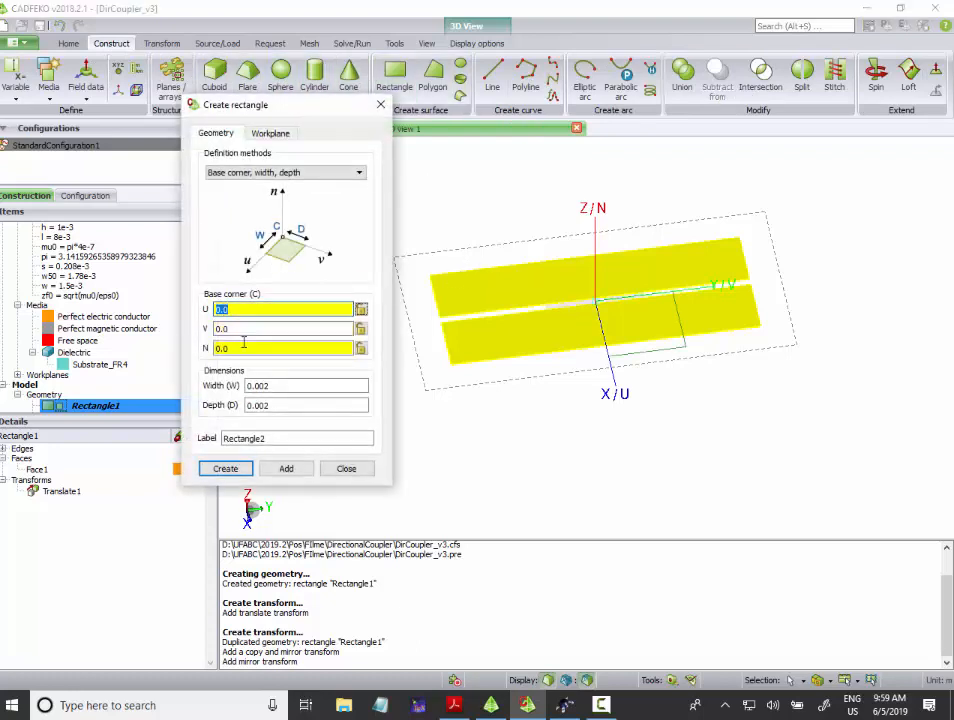
{"action": "left_click_drag", "start_coordinate": [284, 387], "coordinate": [228, 387]}
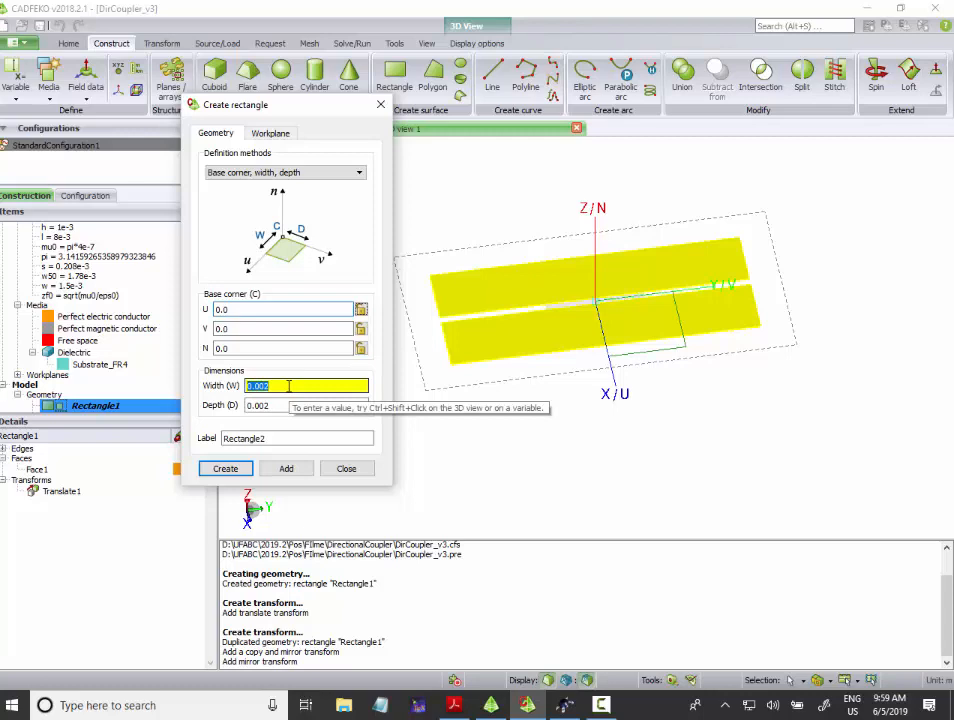
{"action": "type", "text": "w50"}
{"action": "key", "text": "Tab"}
{"action": "key", "text": "BackSpace"}
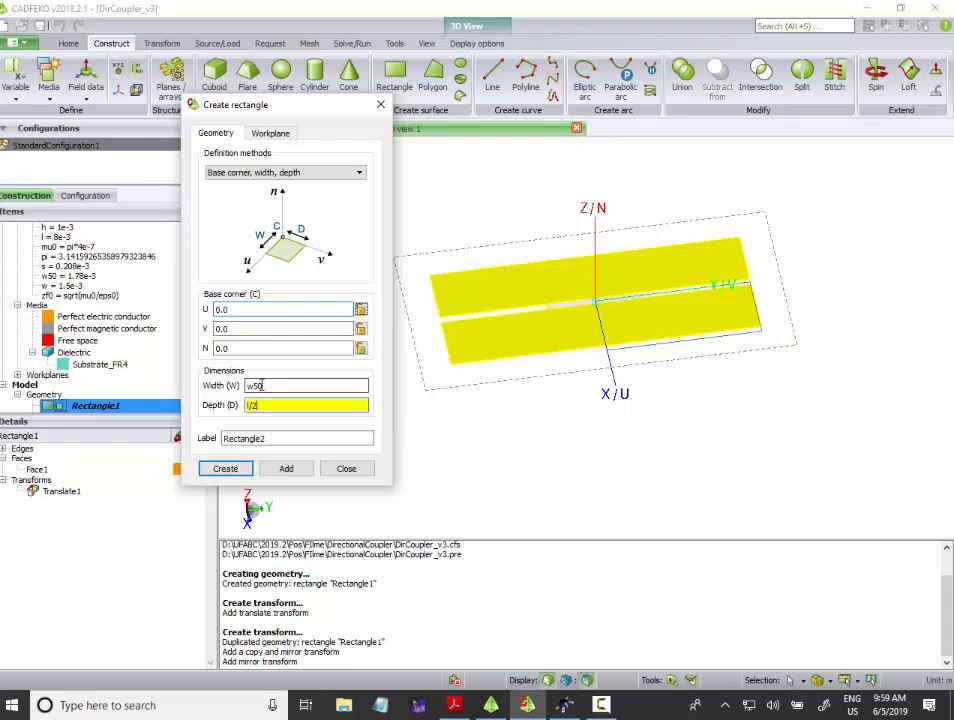
{"action": "left_click", "coordinate": [241, 478]}
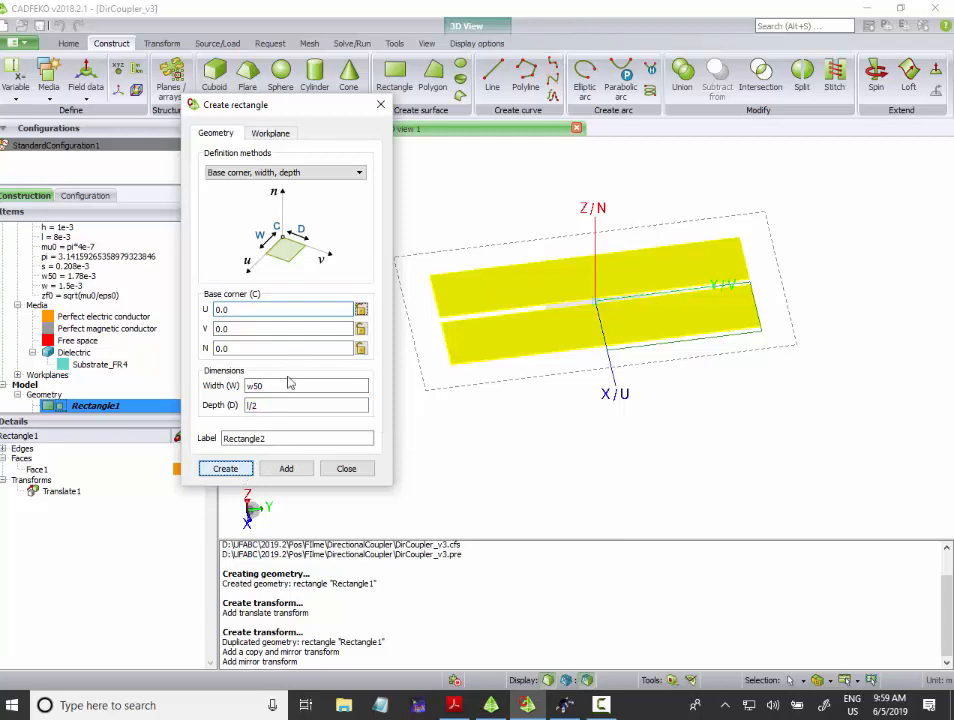
Step: Set the new rectangle's width to l/2 and its depth to w50, and create it
{"action": "left_click_drag", "start_coordinate": [289, 385], "coordinate": [192, 385]}
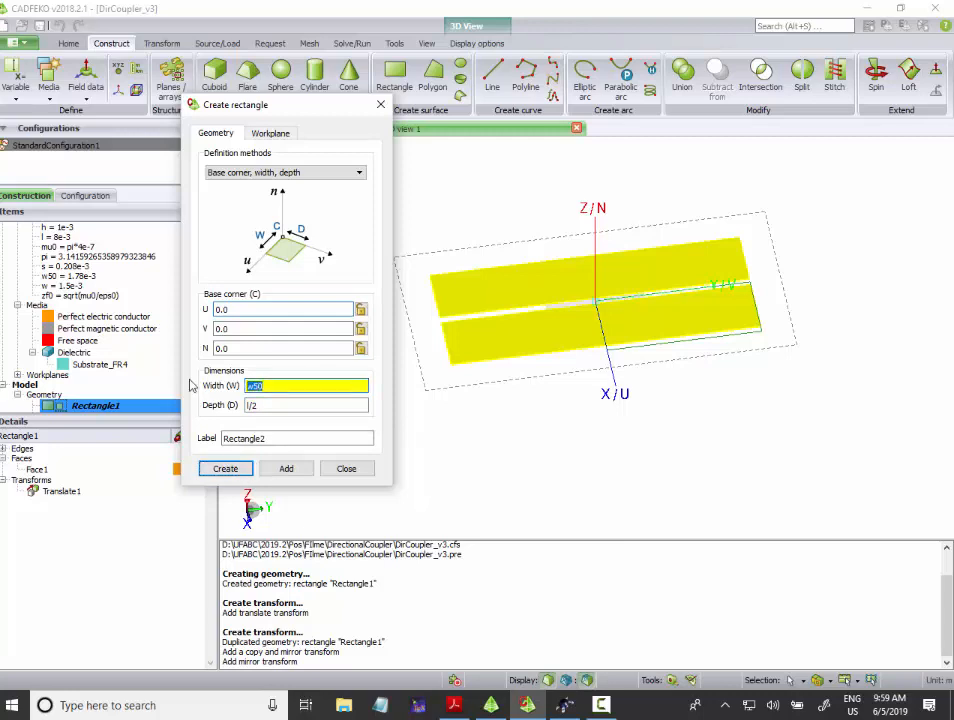
{"action": "type", "text": "l/2"}
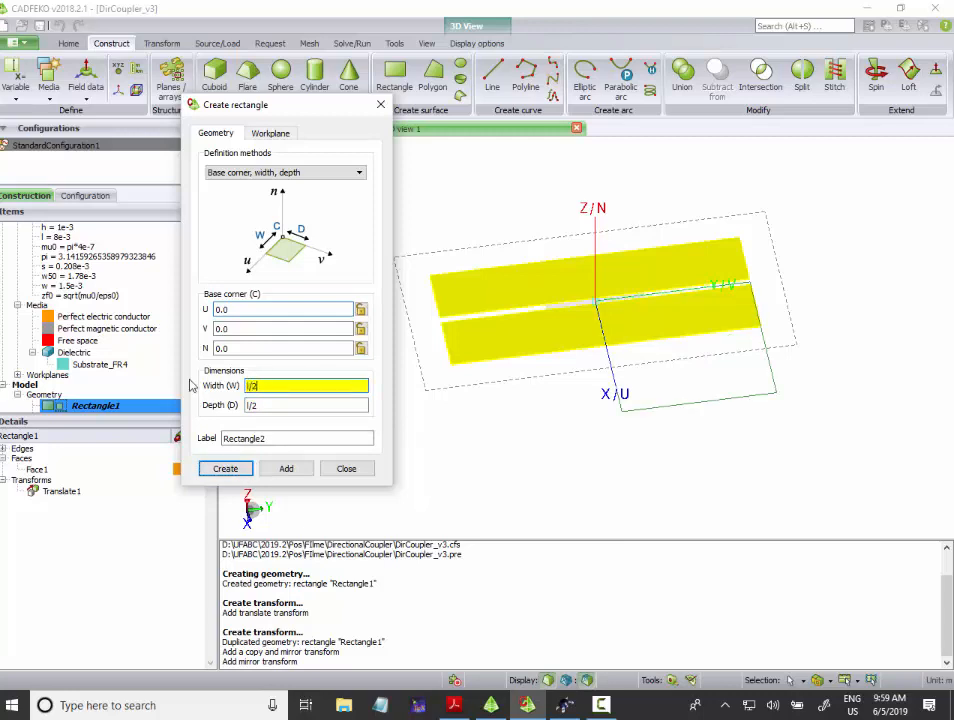
{"action": "key", "text": "Tab"}
{"action": "type", "text": "w50"}
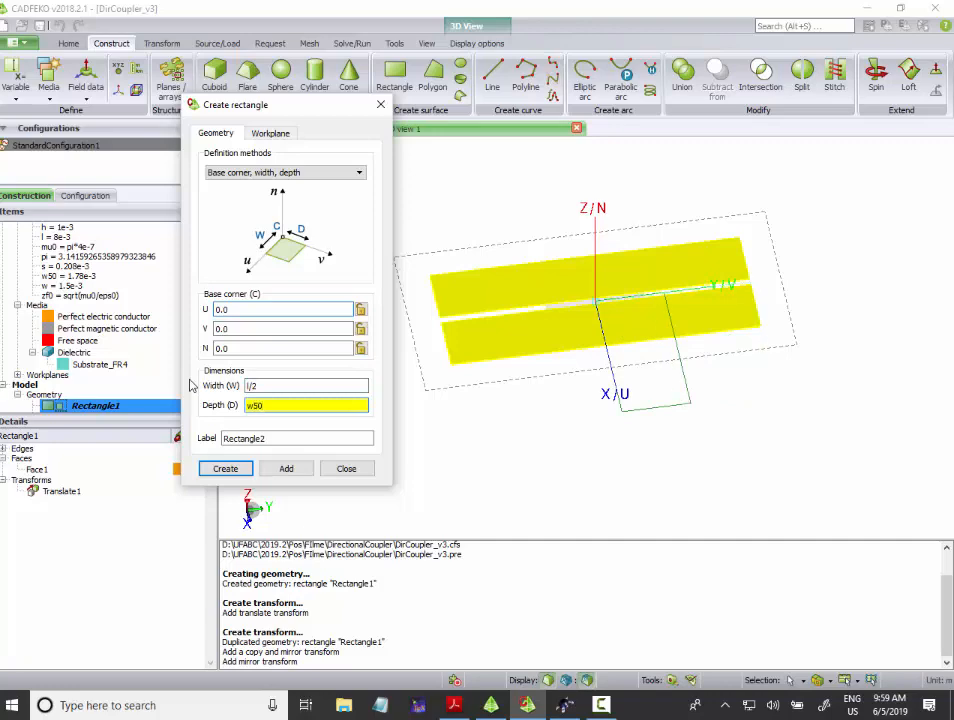
{"action": "left_click", "coordinate": [228, 469]}
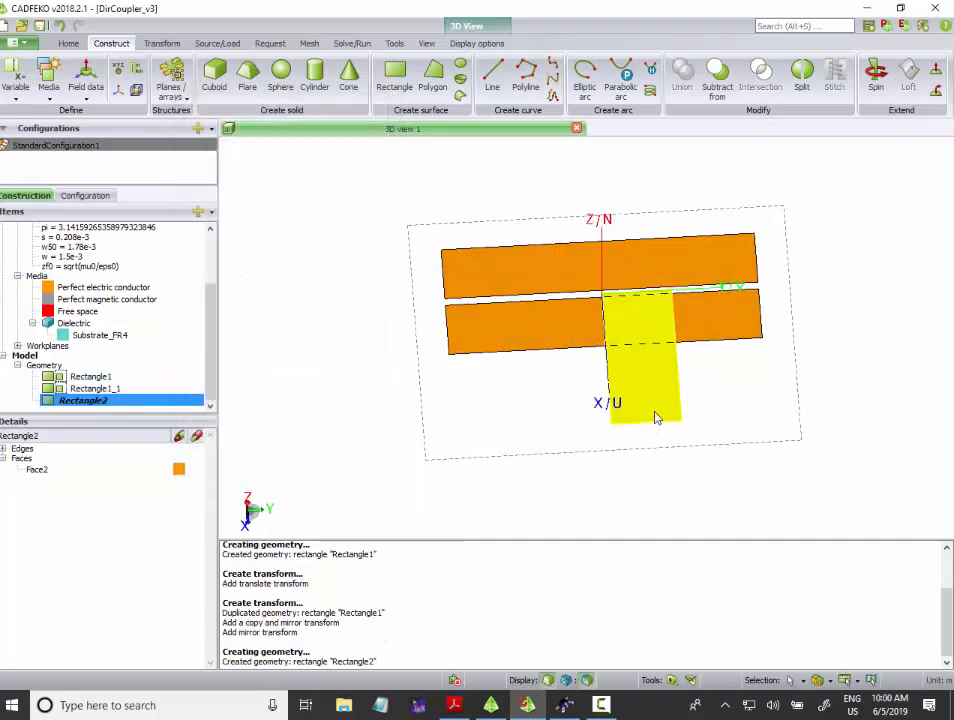
{"action": "mouse_move", "coordinate": [655, 412]}
{"action": "left_mouse_down"}
{"action": "mouse_move", "coordinate": [625, 433]}
{"action": "mouse_move", "coordinate": [620, 424]}
{"action": "left_mouse_up"}
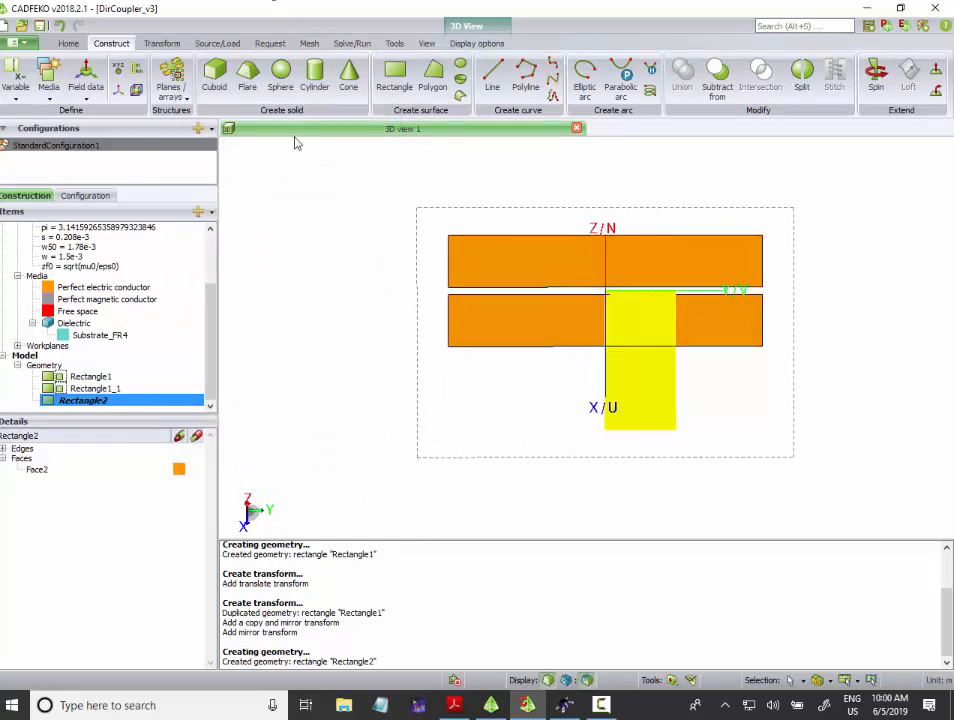
{"action": "left_click", "coordinate": [161, 43]}
{"action": "left_click", "coordinate": [59, 75]}
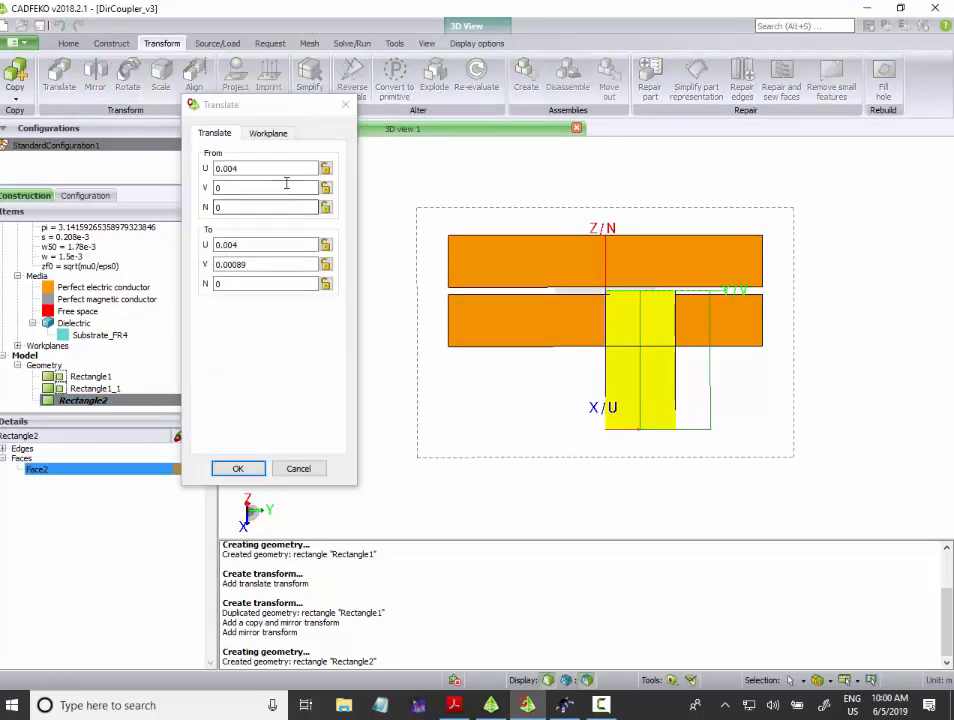
{"action": "left_click", "coordinate": [274, 167]}
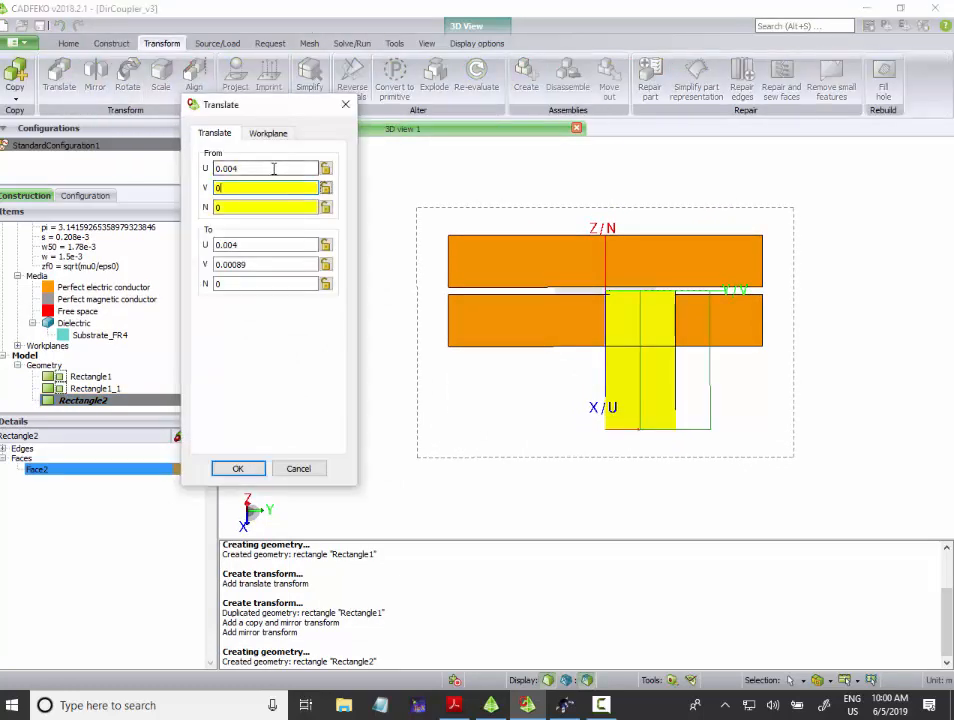
{"action": "left_click", "coordinate": [298, 470]}
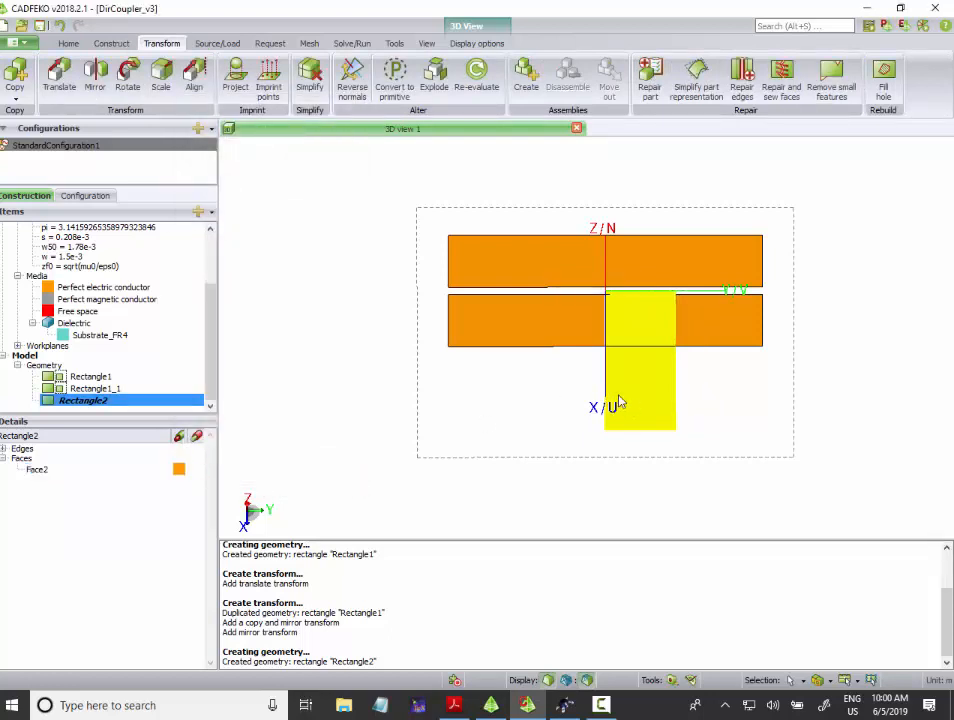
Step: Translate the new rectangle from its outer short-edge midpoint (0.004, 0.00089, 0) to the mirrored strip's outer corner at (-0.001604, -0.004, 0)
{"action": "left_click", "coordinate": [52, 72]}
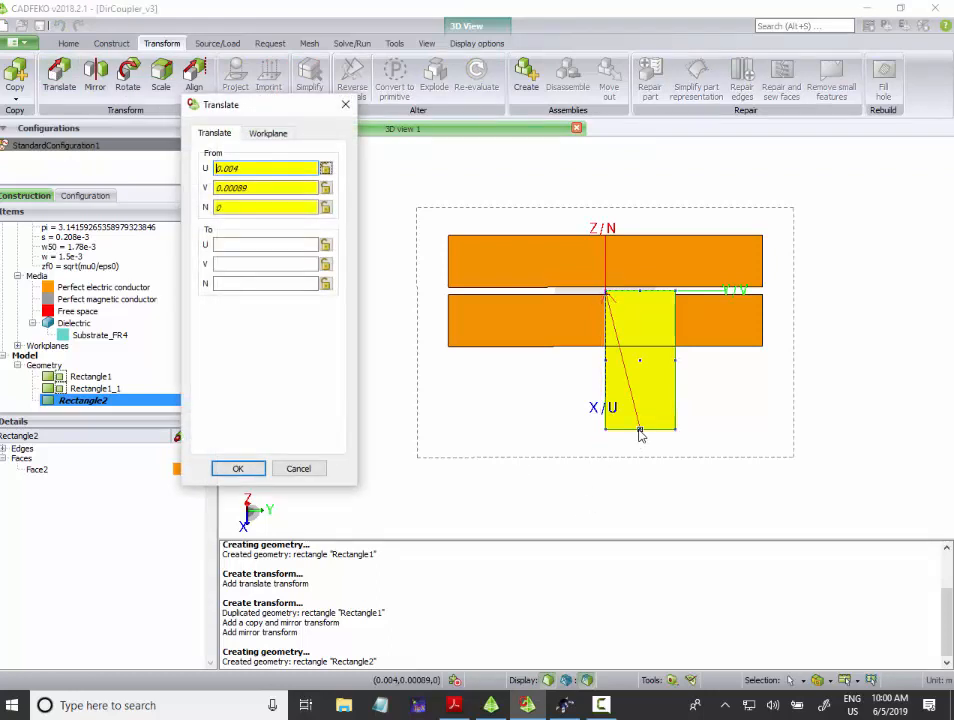
{"action": "left_click", "coordinate": [620, 410]}
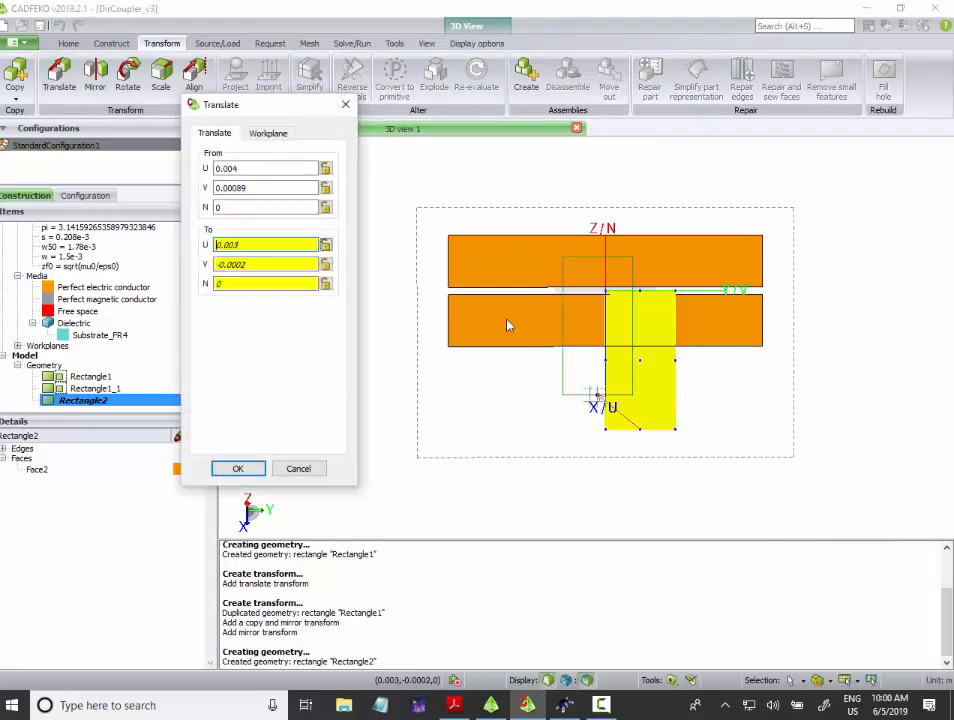
{"action": "left_click", "coordinate": [449, 240]}
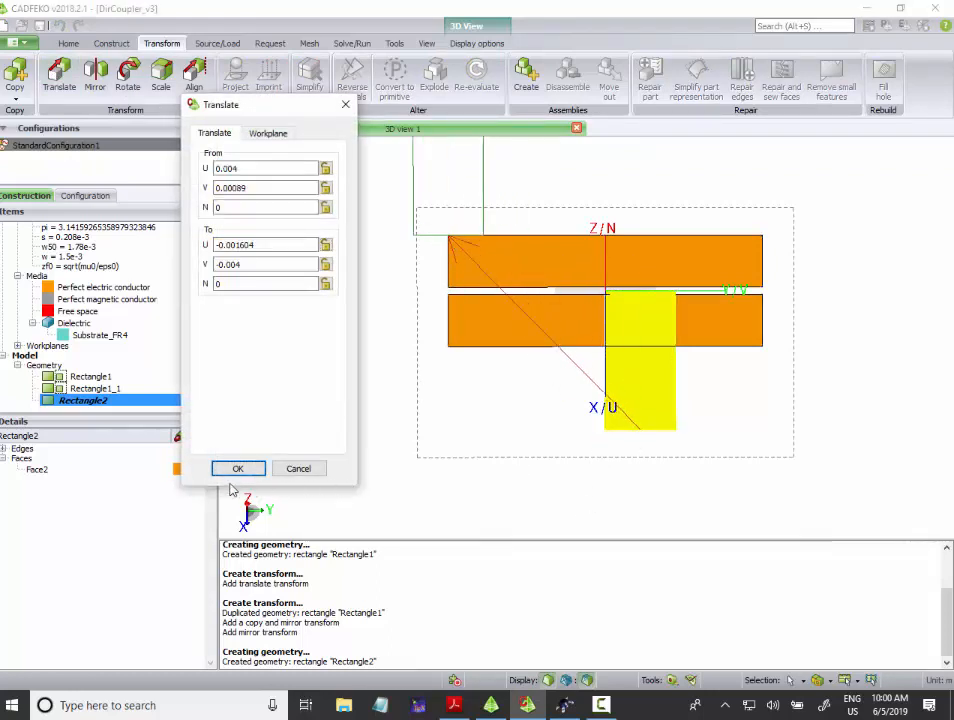
{"action": "left_click", "coordinate": [238, 469]}
{"action": "scroll", "coordinate": [545, 370], "scroll_direction": "down", "scroll_amount": 3}
{"action": "scroll", "coordinate": [545, 370], "scroll_direction": "up", "scroll_amount": 3}
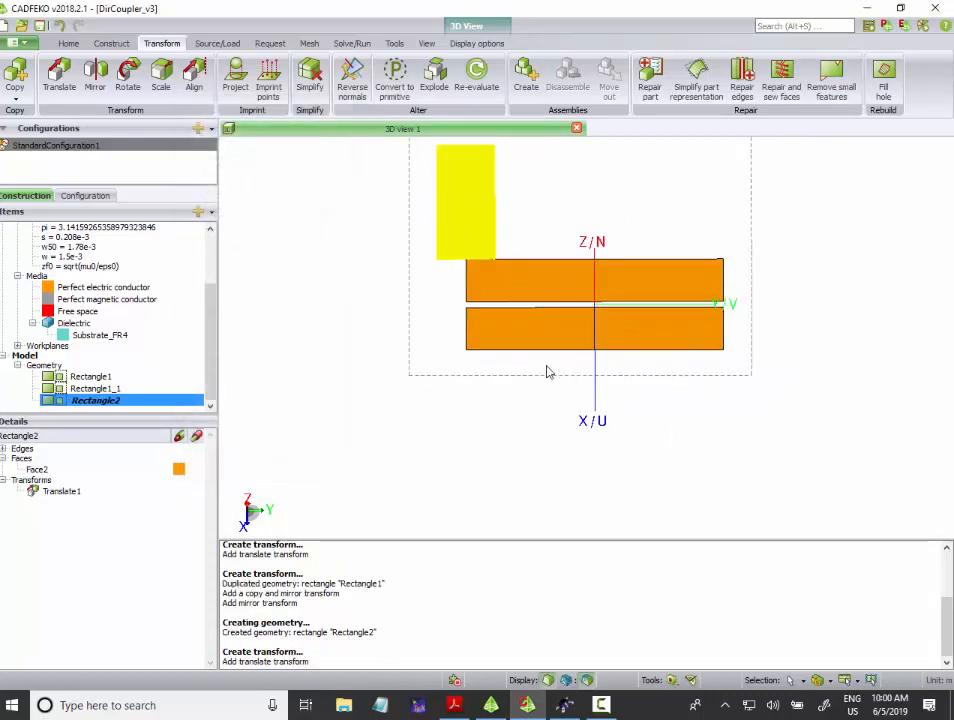
Step: Copy and mirror the feed line across the YZ plane, using a workplane with U vector (0, 0, -1) and V vector (0, 1, 0)
{"action": "left_click_drag", "start_coordinate": [545, 370], "coordinate": [701, 390]}
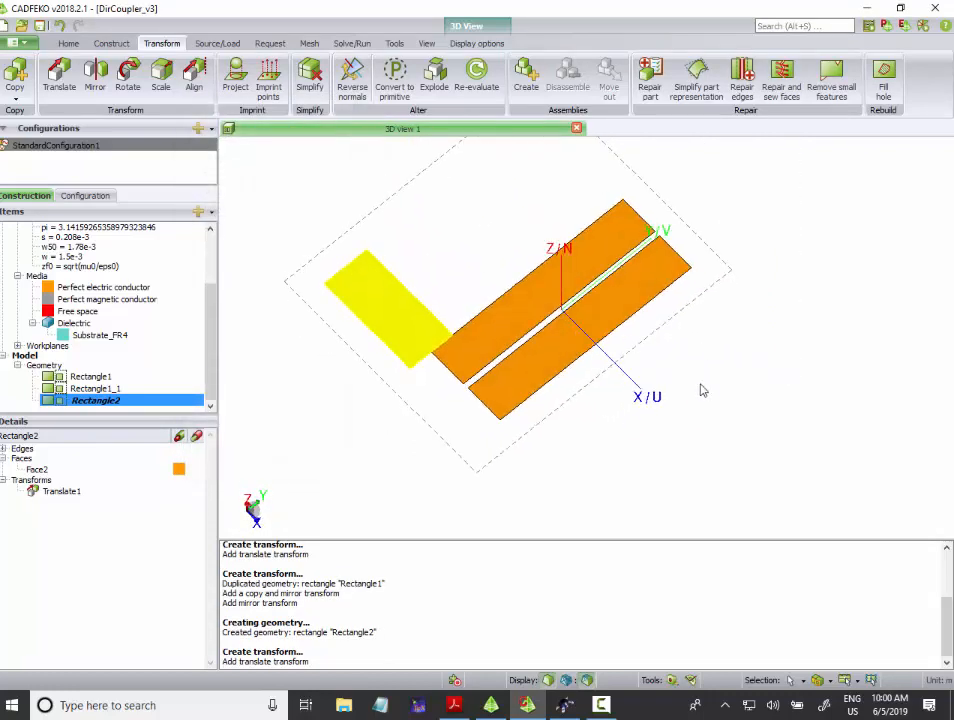
{"action": "left_click_drag", "start_coordinate": [380, 332], "coordinate": [391, 304]}
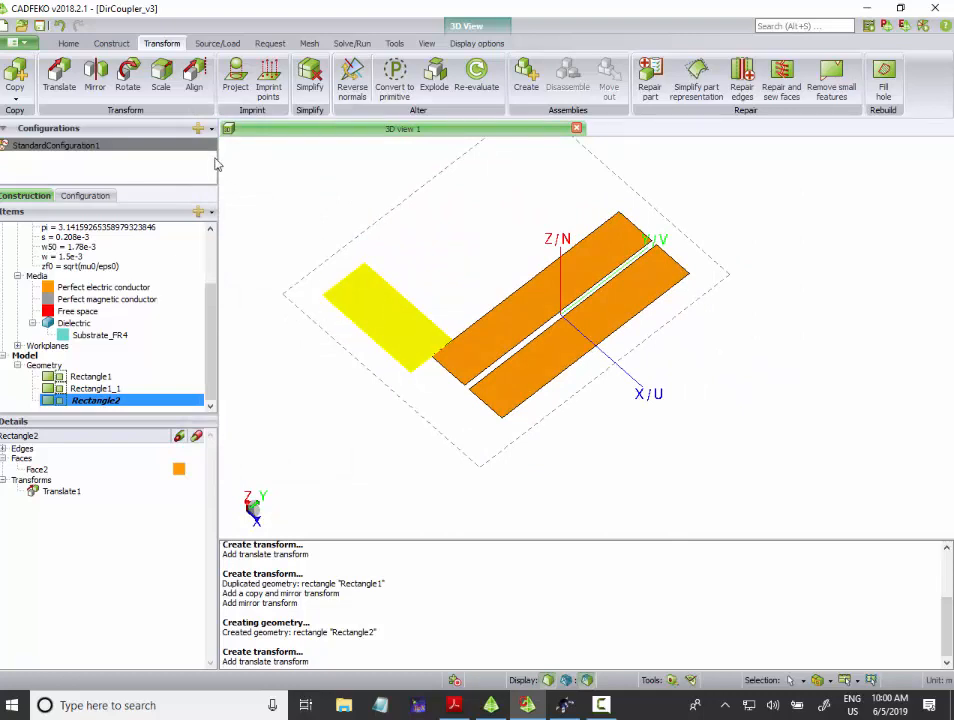
{"action": "left_click_drag", "start_coordinate": [324, 289], "coordinate": [224, 166]}
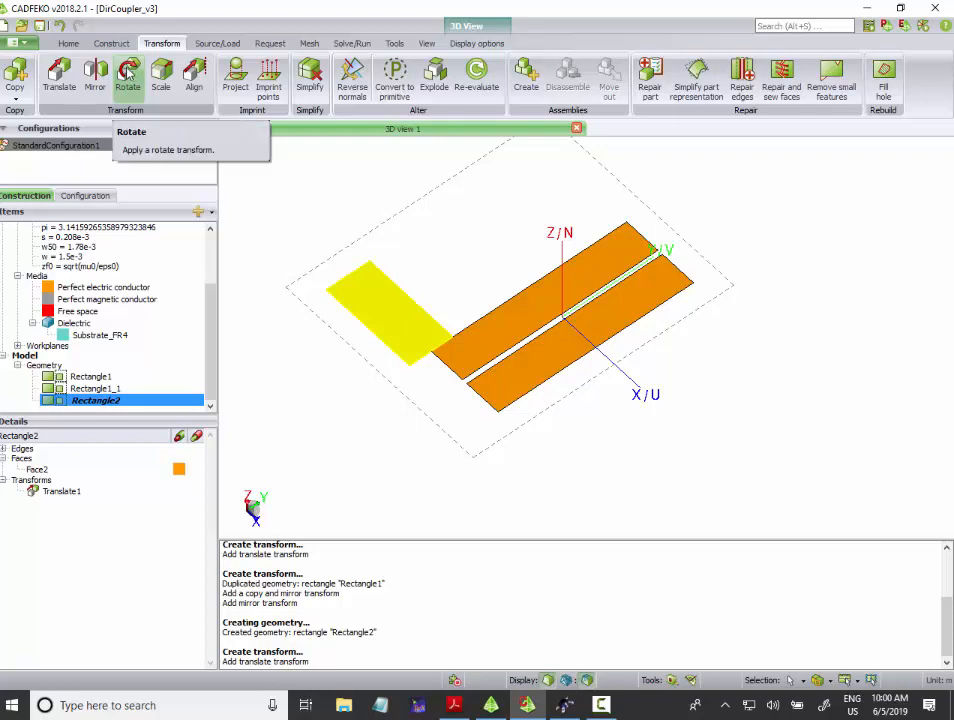
{"action": "left_click", "coordinate": [15, 78]}
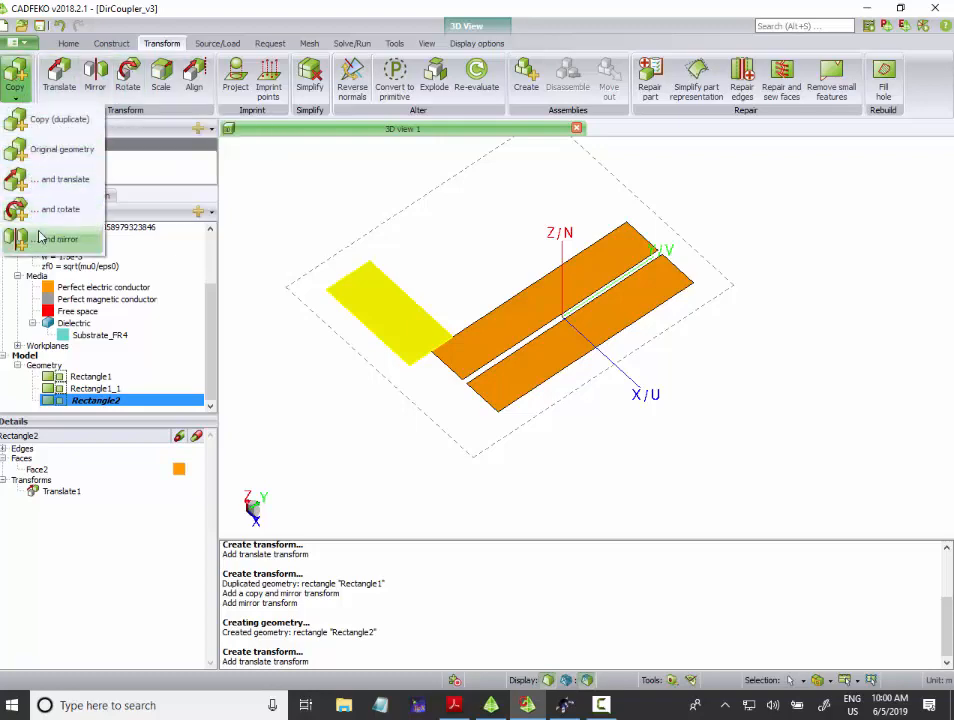
{"action": "left_click", "coordinate": [40, 237]}
{"action": "left_click", "coordinate": [262, 137]}
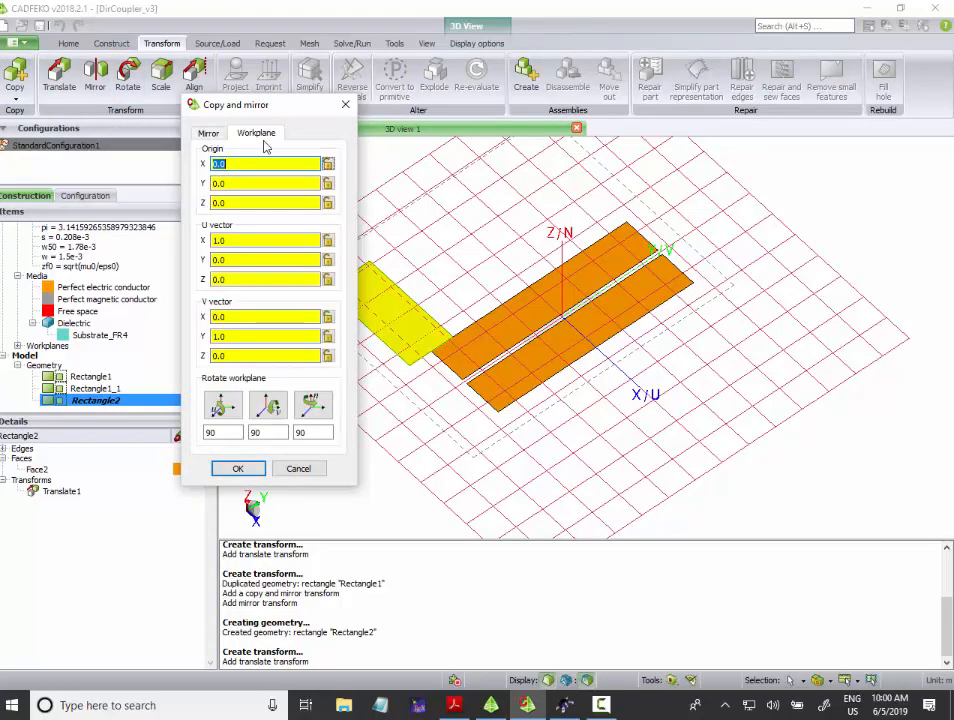
{"action": "left_click", "coordinate": [267, 404]}
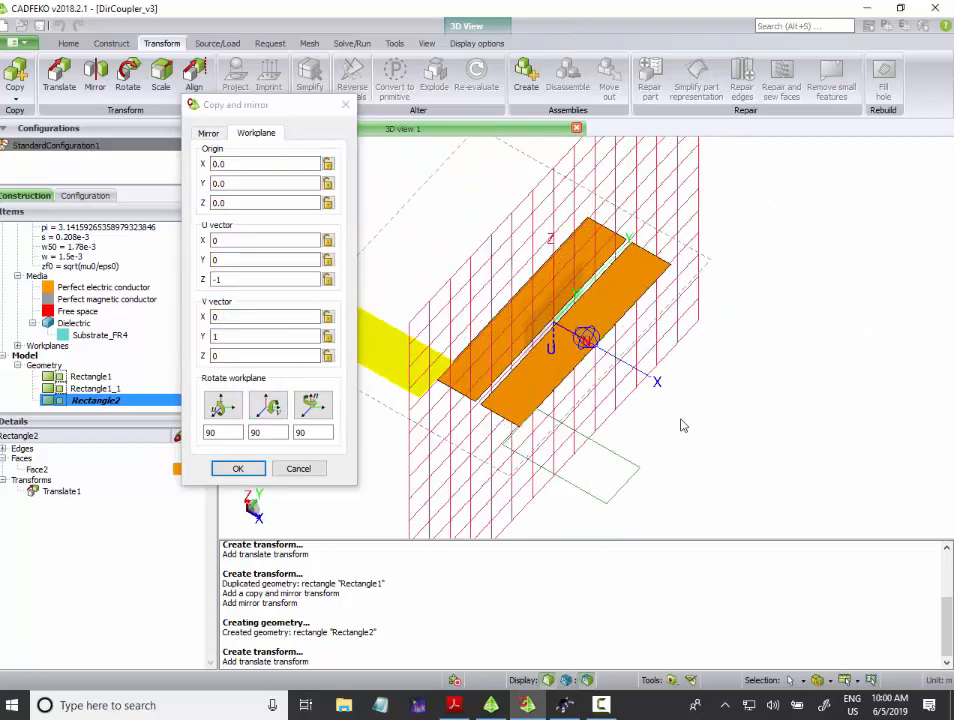
{"action": "left_click_drag", "start_coordinate": [683, 425], "coordinate": [571, 441]}
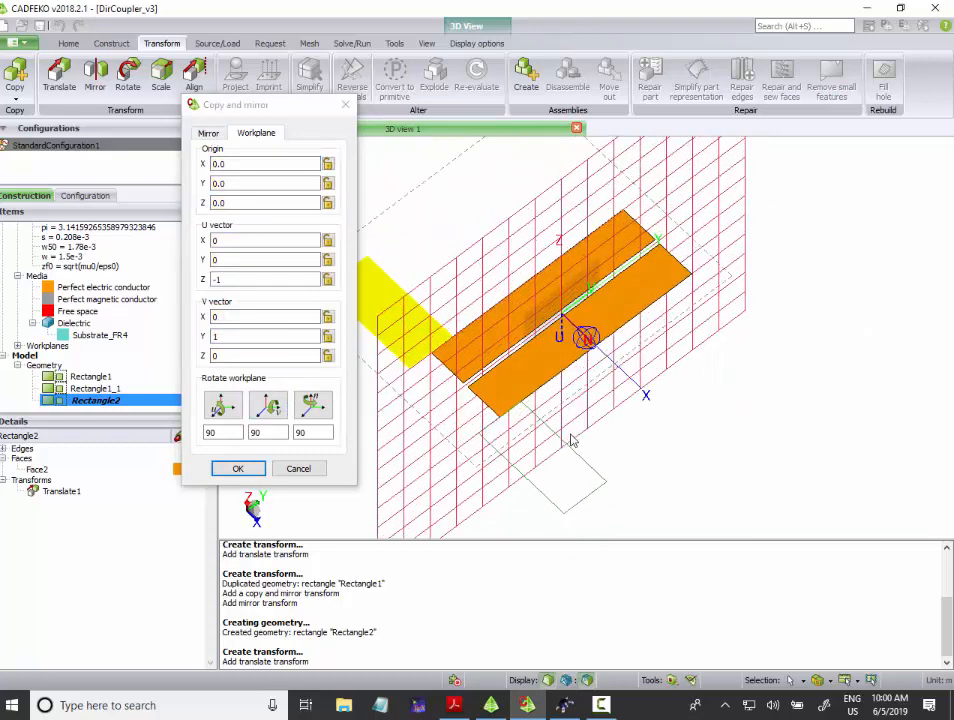
{"action": "left_click", "coordinate": [239, 468]}
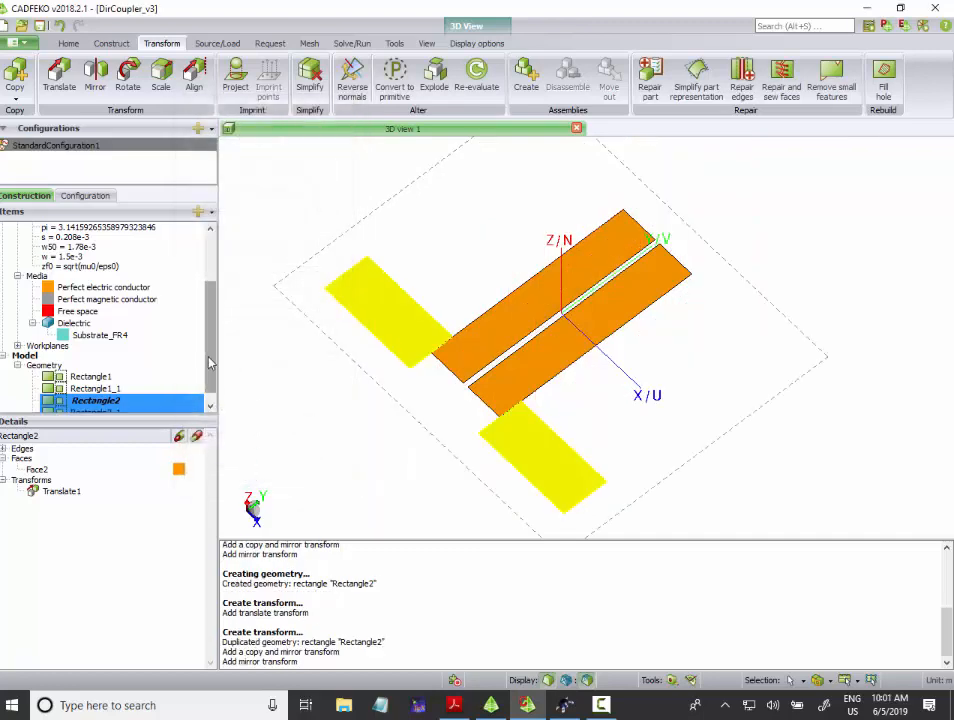
Step: Copy and mirror both feed lines across the XZ plane, using a workplane with U vector (0, 0, -1) and V vector (1, 0, 0)
{"action": "left_click", "coordinate": [18, 88]}
{"action": "left_click", "coordinate": [57, 241]}
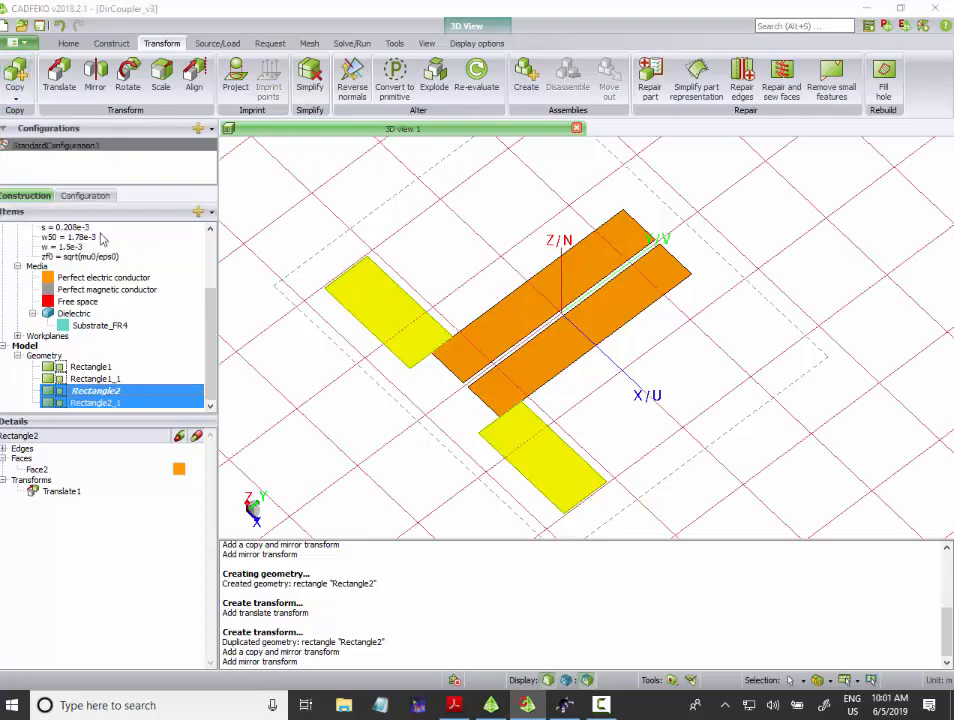
{"action": "left_click", "coordinate": [258, 134]}
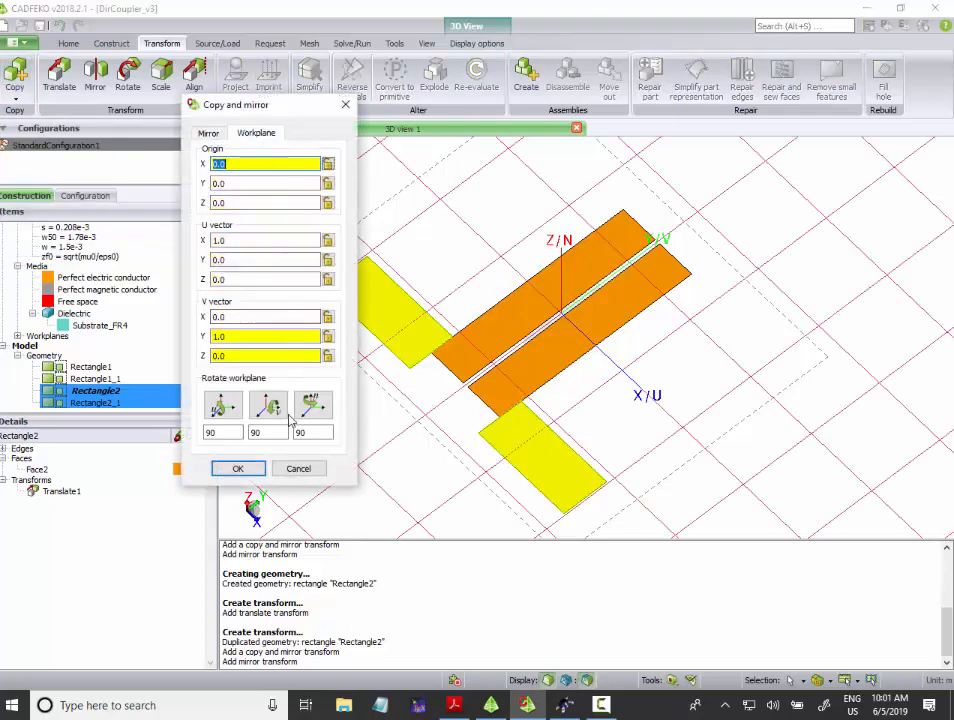
{"action": "left_click", "coordinate": [224, 408]}
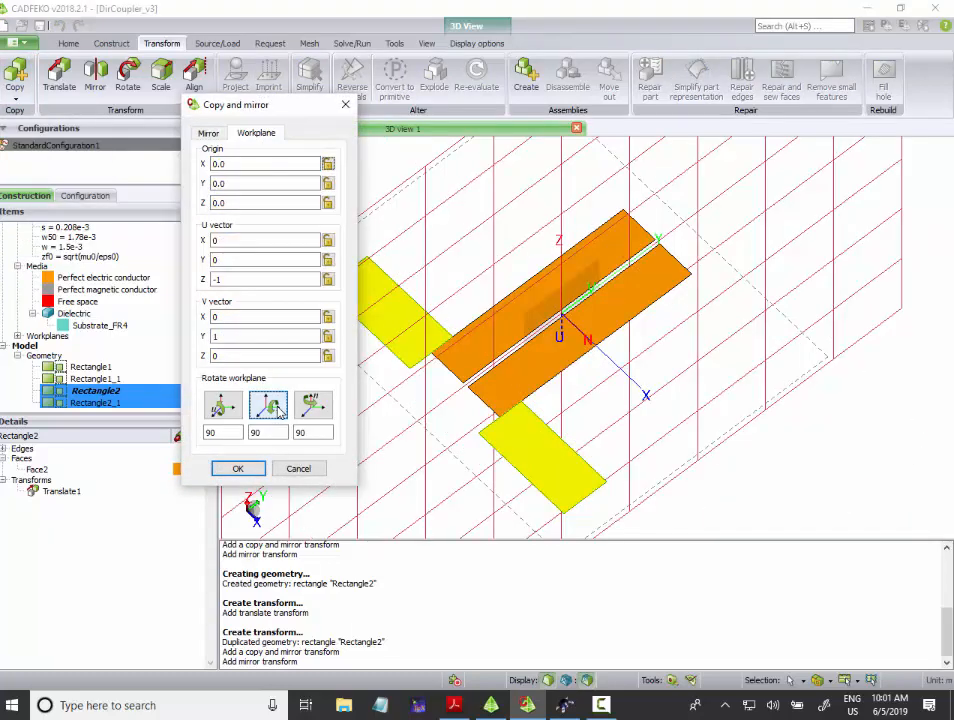
{"action": "left_click", "coordinate": [226, 411]}
{"action": "left_click_drag", "start_coordinate": [657, 309], "coordinate": [437, 251]}
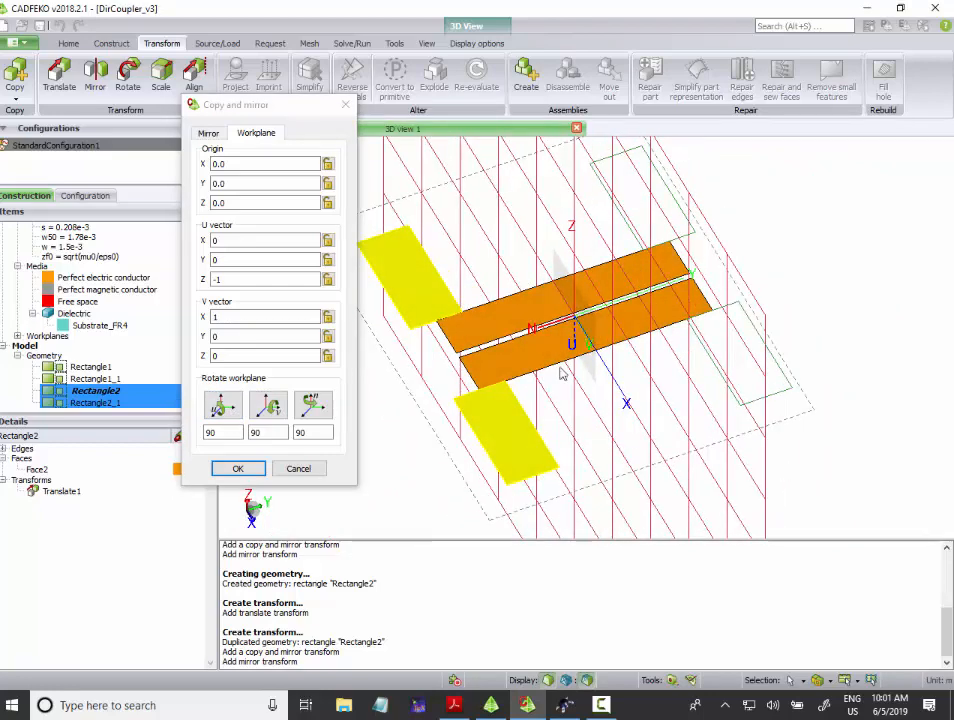
{"action": "left_click", "coordinate": [240, 468]}
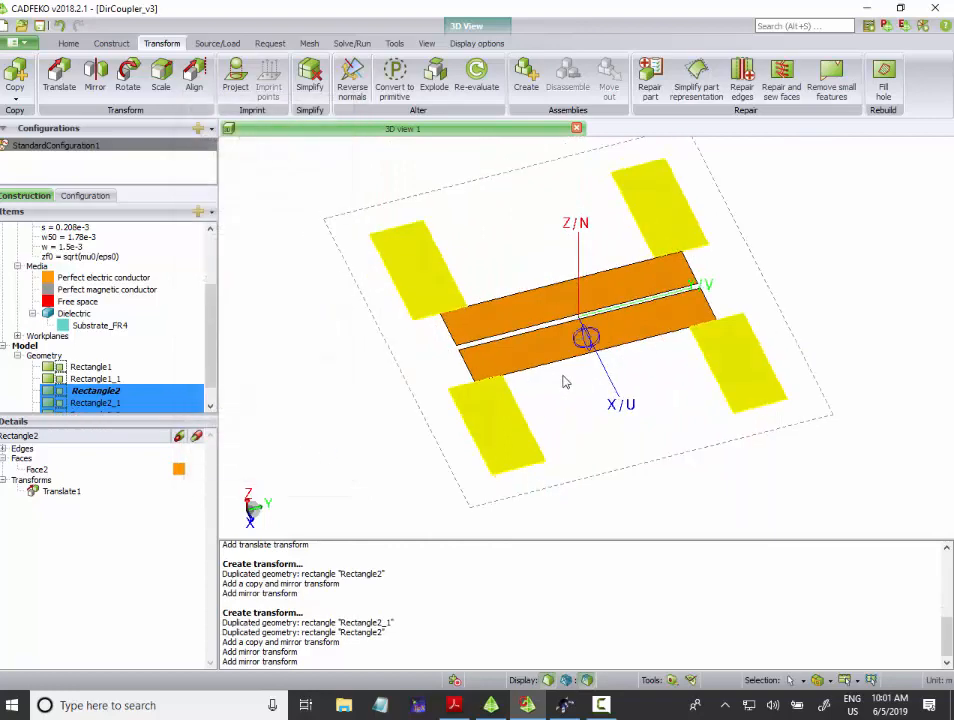
Step: Create a triangular polygon at the strip-to-feed junction with corners (0.001604, -0.00489, 0), (0.000104, -0.004, 0) and (0.001604, -0.004, 0)
{"action": "left_click_drag", "start_coordinate": [529, 347], "coordinate": [300, 317]}
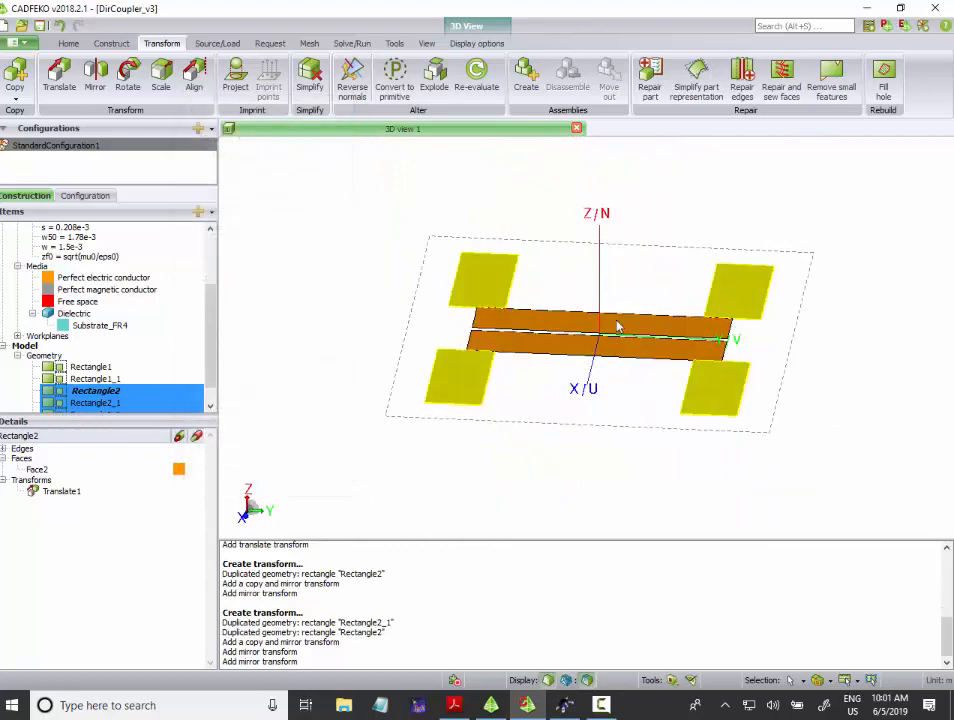
{"action": "mouse_move", "coordinate": [617, 327]}
{"action": "left_mouse_down"}
{"action": "mouse_move", "coordinate": [422, 351]}
{"action": "mouse_move", "coordinate": [405, 420]}
{"action": "mouse_move", "coordinate": [507, 311]}
{"action": "mouse_move", "coordinate": [537, 358]}
{"action": "mouse_move", "coordinate": [463, 350]}
{"action": "left_mouse_up"}
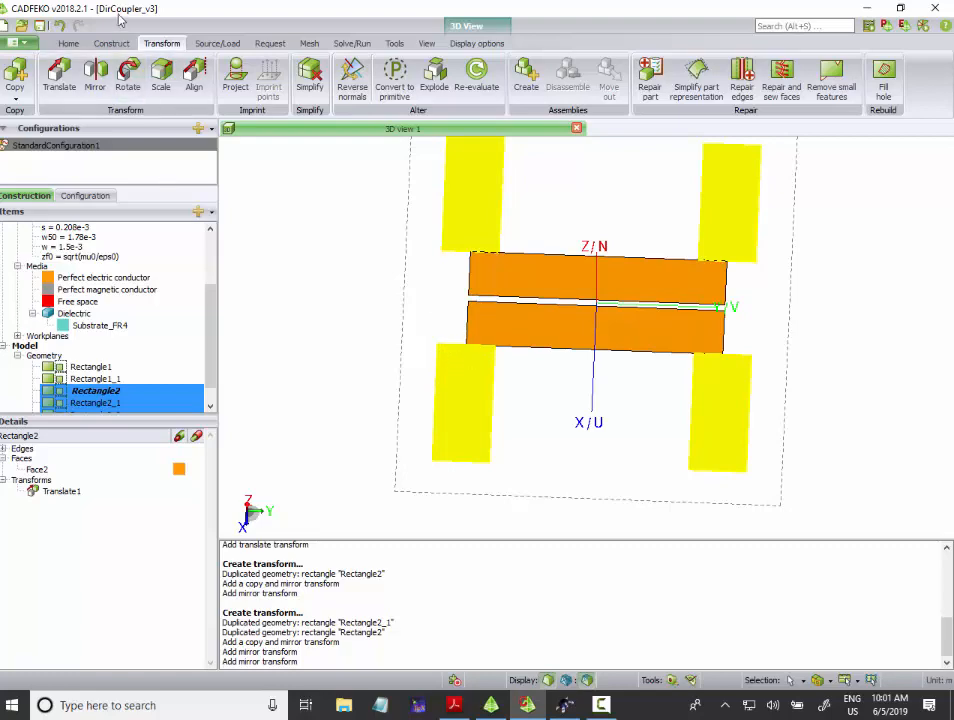
{"action": "left_click", "coordinate": [214, 45]}
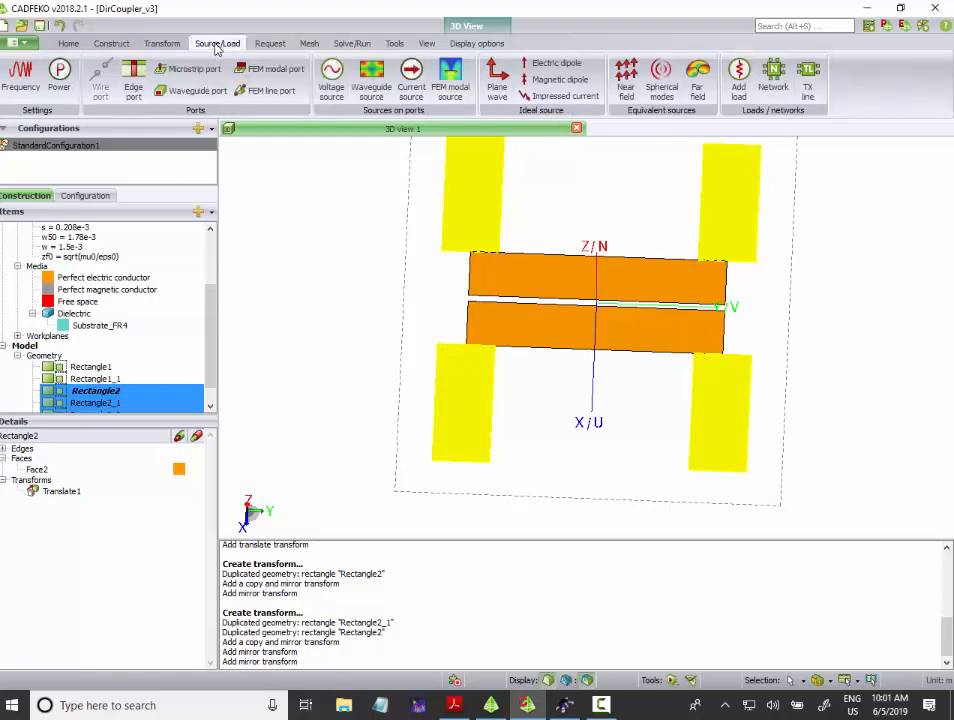
{"action": "left_click_drag", "start_coordinate": [438, 321], "coordinate": [507, 288]}
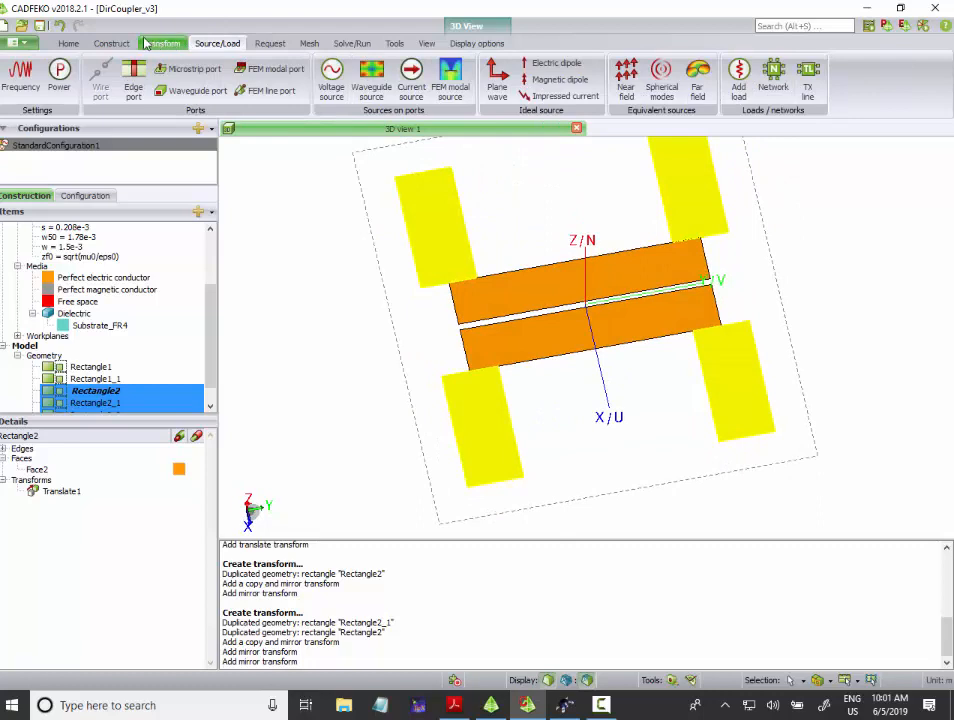
{"action": "left_click", "coordinate": [111, 43]}
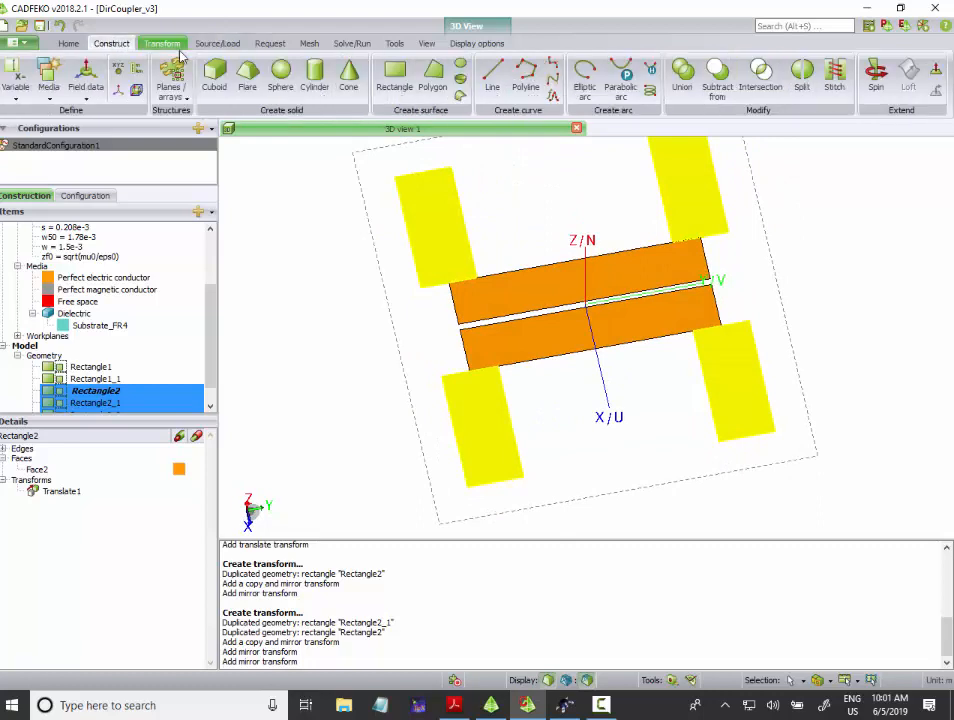
{"action": "left_click", "coordinate": [430, 79]}
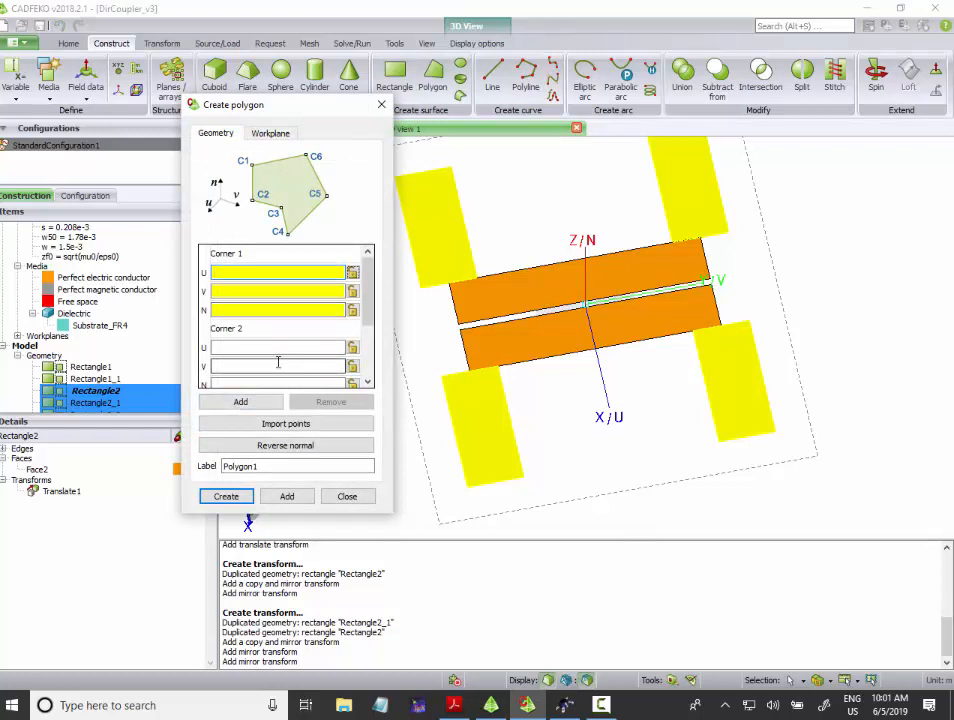
{"action": "left_click", "coordinate": [443, 380]}
{"action": "scroll", "coordinate": [460, 342], "scroll_direction": "up", "scroll_amount": 3}
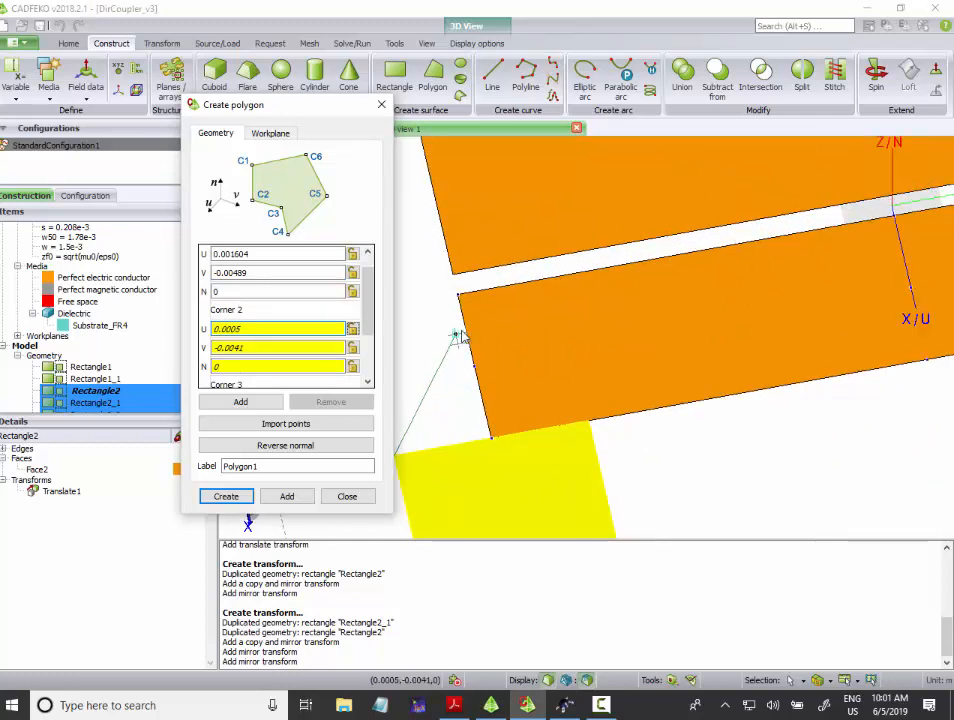
{"action": "left_click", "coordinate": [481, 410]}
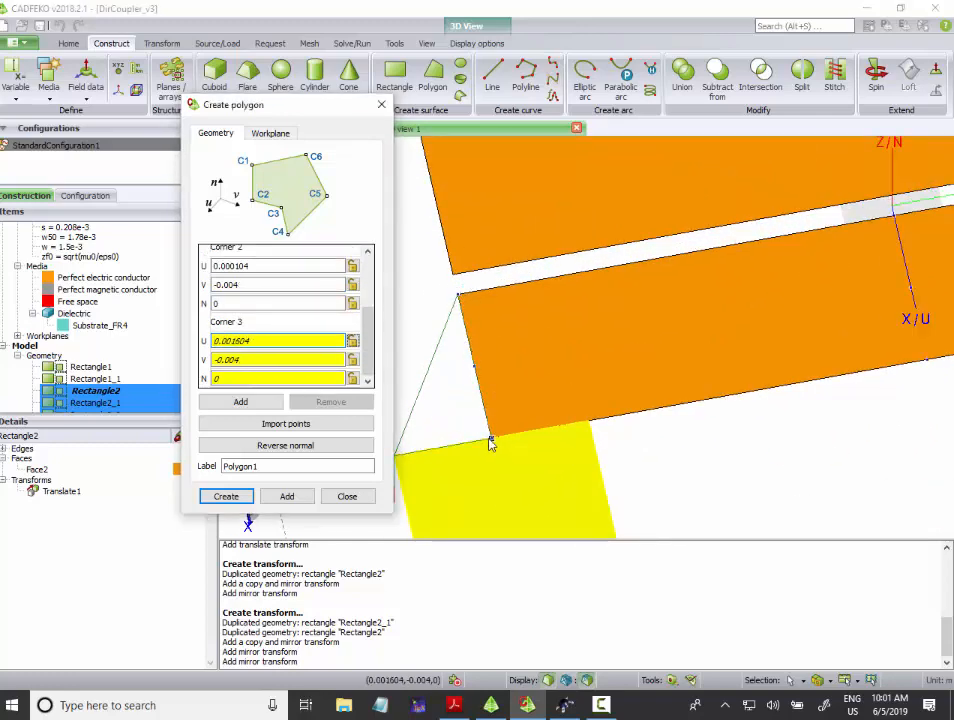
{"action": "left_click", "coordinate": [490, 438]}
{"action": "left_click", "coordinate": [242, 492]}
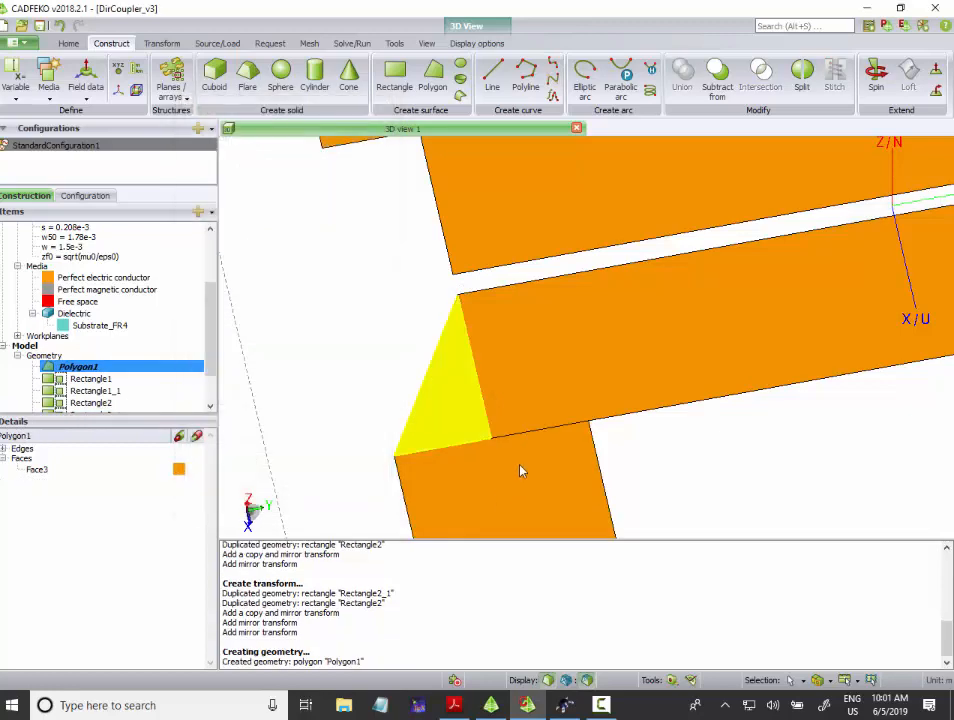
Step: Copy and mirror the triangular corner polygon across the YZ plane, using workplane U vector (0, 0, -1) and V vector (0, 1, 0)
{"action": "left_click_drag", "start_coordinate": [520, 468], "coordinate": [531, 435]}
{"action": "scroll", "coordinate": [471, 355], "scroll_direction": "up", "scroll_amount": 4}
{"action": "scroll", "coordinate": [472, 353], "scroll_direction": "down", "scroll_amount": 6}
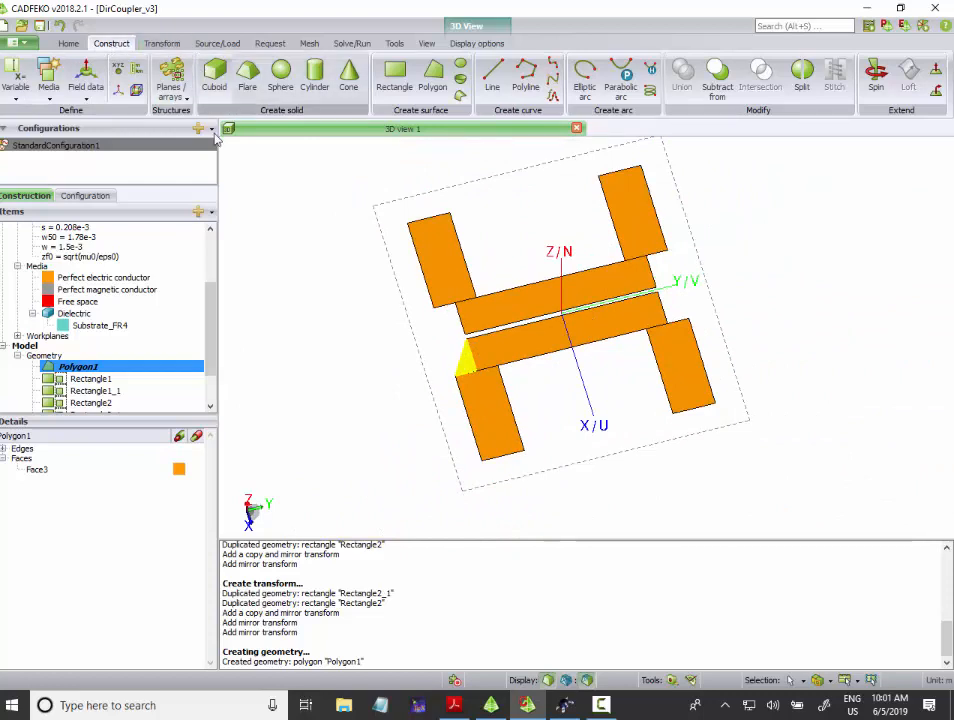
{"action": "left_click", "coordinate": [161, 43]}
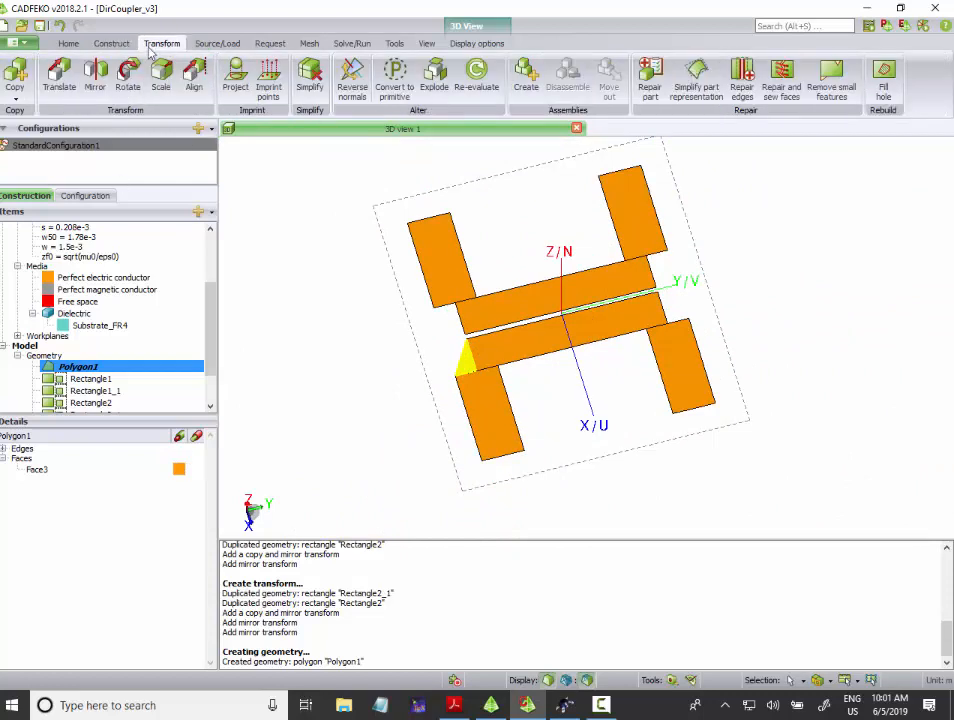
{"action": "left_click", "coordinate": [13, 78]}
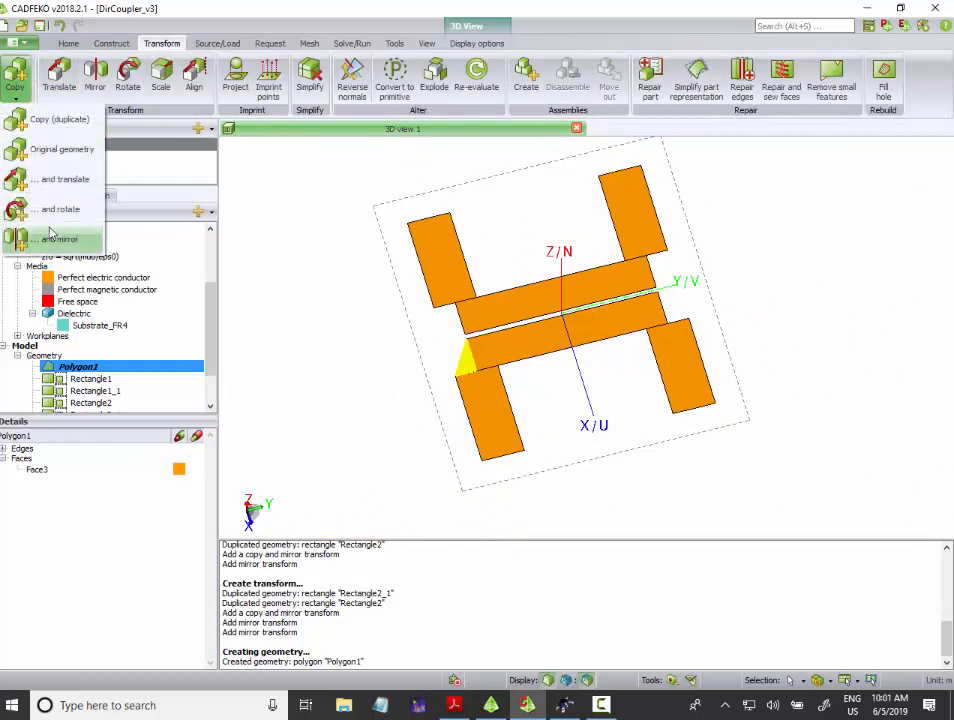
{"action": "left_click", "coordinate": [59, 239]}
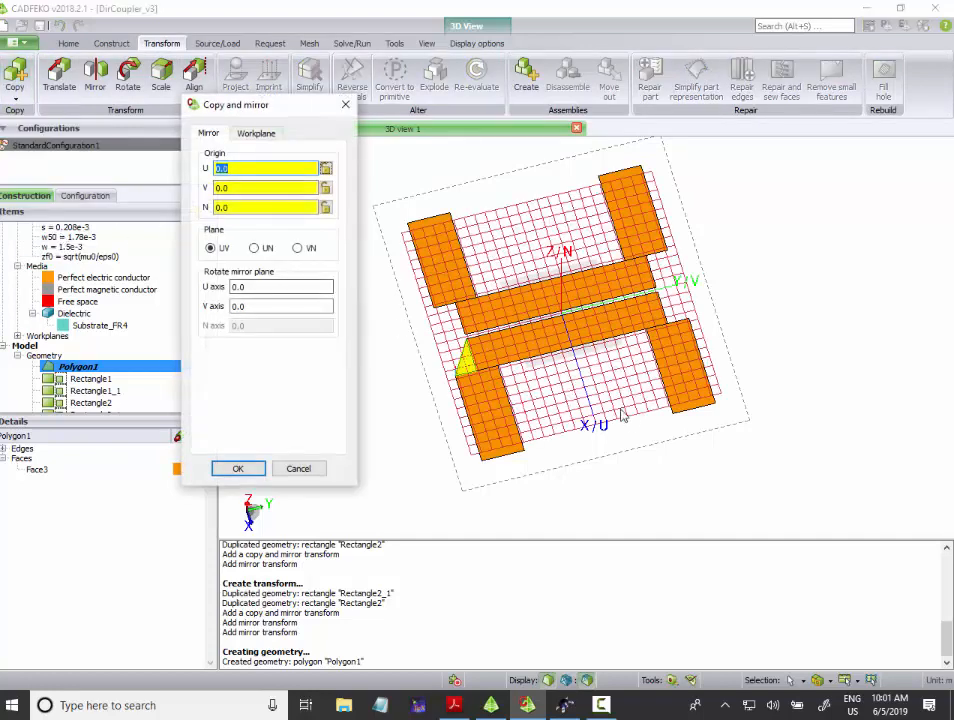
{"action": "left_click", "coordinate": [255, 133]}
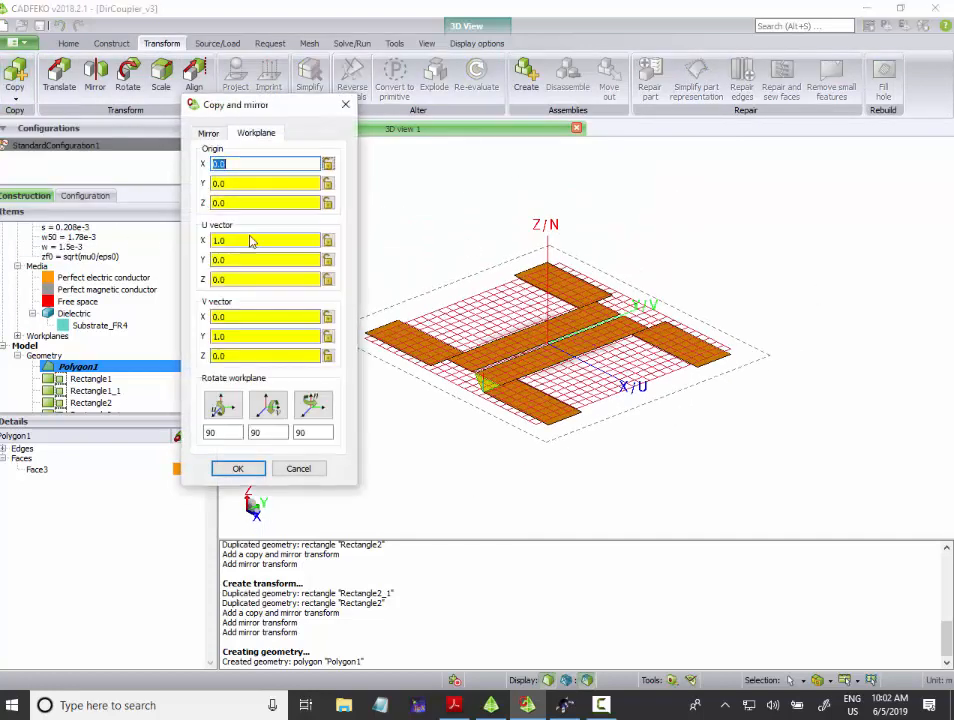
{"action": "left_click", "coordinate": [271, 410]}
{"action": "left_click_drag", "start_coordinate": [408, 415], "coordinate": [738, 463]}
{"action": "left_click_drag", "start_coordinate": [464, 457], "coordinate": [543, 447]}
{"action": "scroll", "coordinate": [543, 447], "scroll_direction": "up", "scroll_amount": 3}
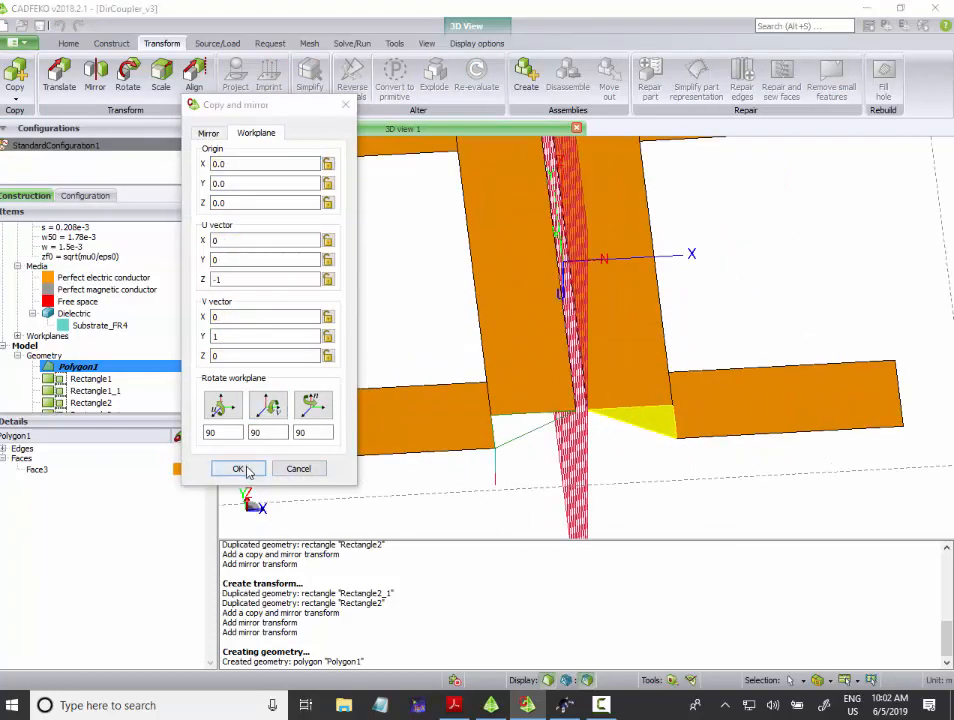
{"action": "left_click", "coordinate": [238, 468]}
Step: Copy and mirror both triangular corner polygons across the XZ plane, using workplane U vector (0, 0, 1) and V vector (1, 0, 0)
{"action": "scroll", "coordinate": [630, 408], "scroll_direction": "down", "scroll_amount": 5}
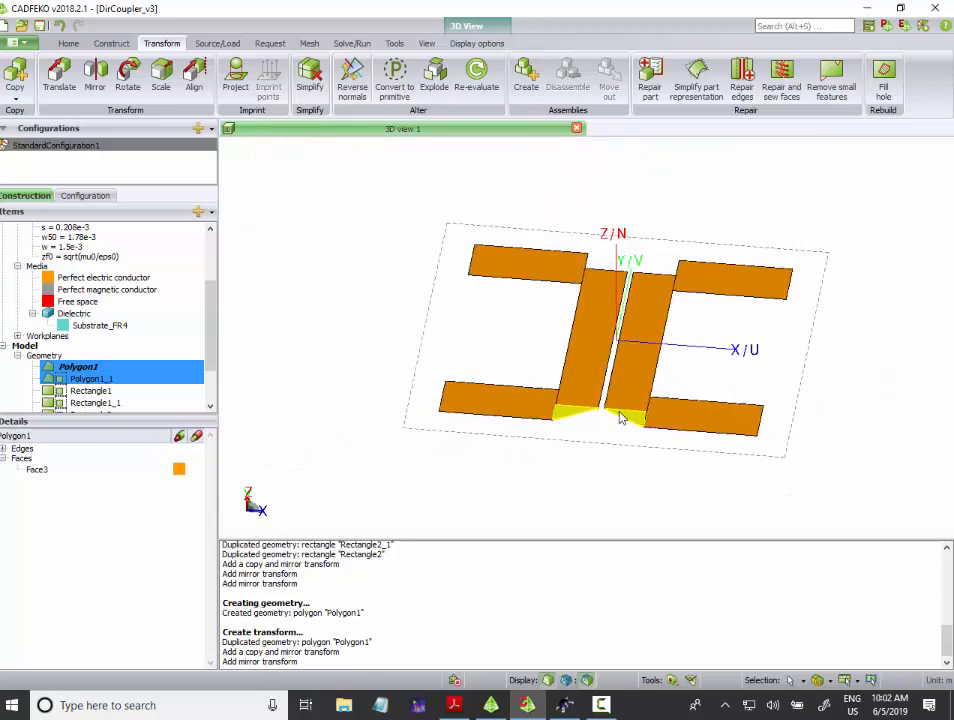
{"action": "scroll", "coordinate": [562, 420], "scroll_direction": "up", "scroll_amount": 2}
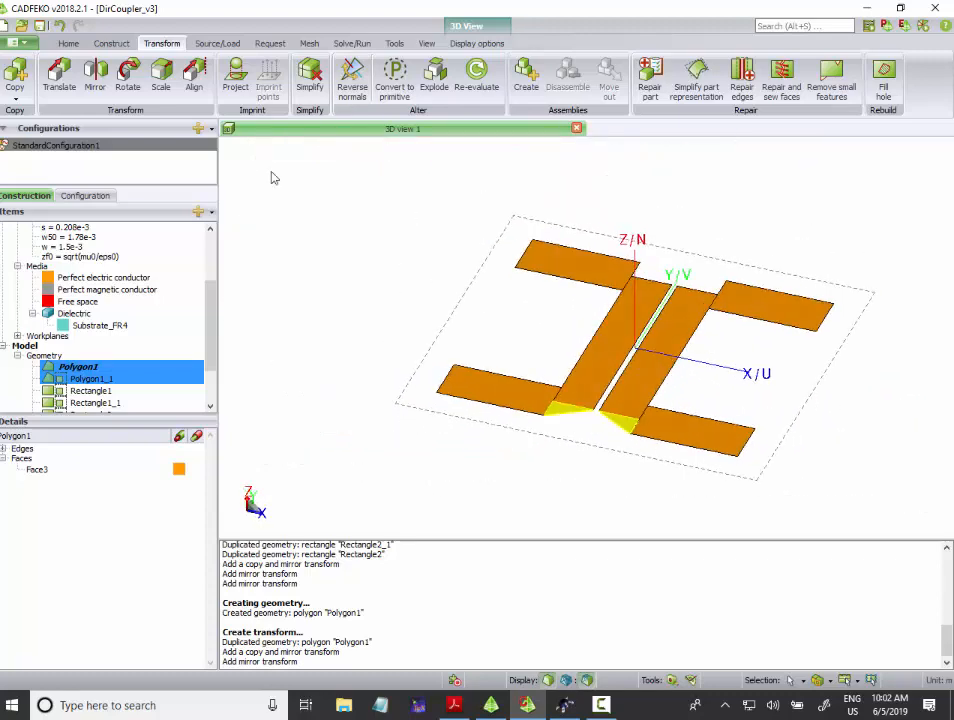
{"action": "left_click", "coordinate": [15, 85]}
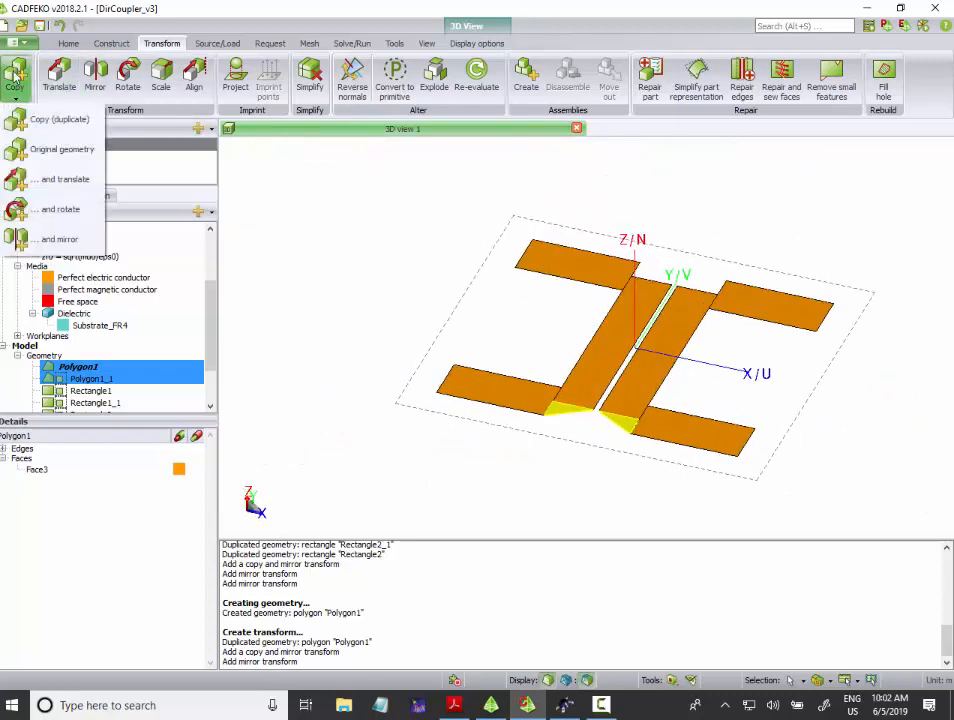
{"action": "left_click", "coordinate": [58, 240]}
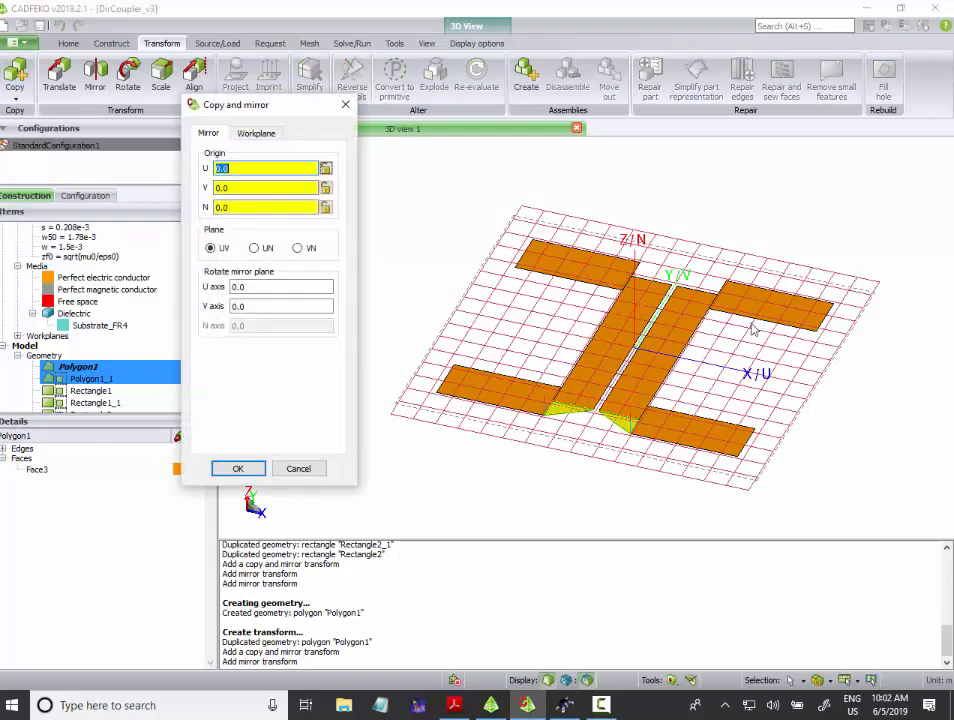
{"action": "left_click_drag", "start_coordinate": [752, 326], "coordinate": [515, 218]}
{"action": "left_click_drag", "start_coordinate": [688, 370], "coordinate": [595, 168]}
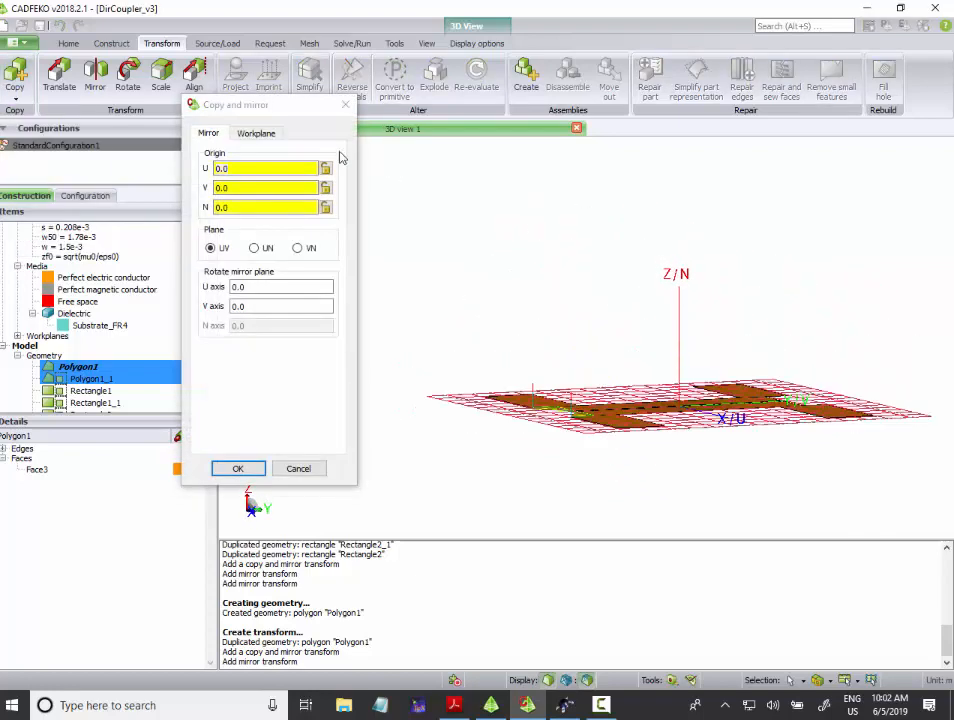
{"action": "left_click", "coordinate": [258, 133]}
{"action": "left_click", "coordinate": [268, 404]}
{"action": "left_click_drag", "start_coordinate": [749, 331], "coordinate": [799, 486]}
{"action": "left_click", "coordinate": [313, 404]}
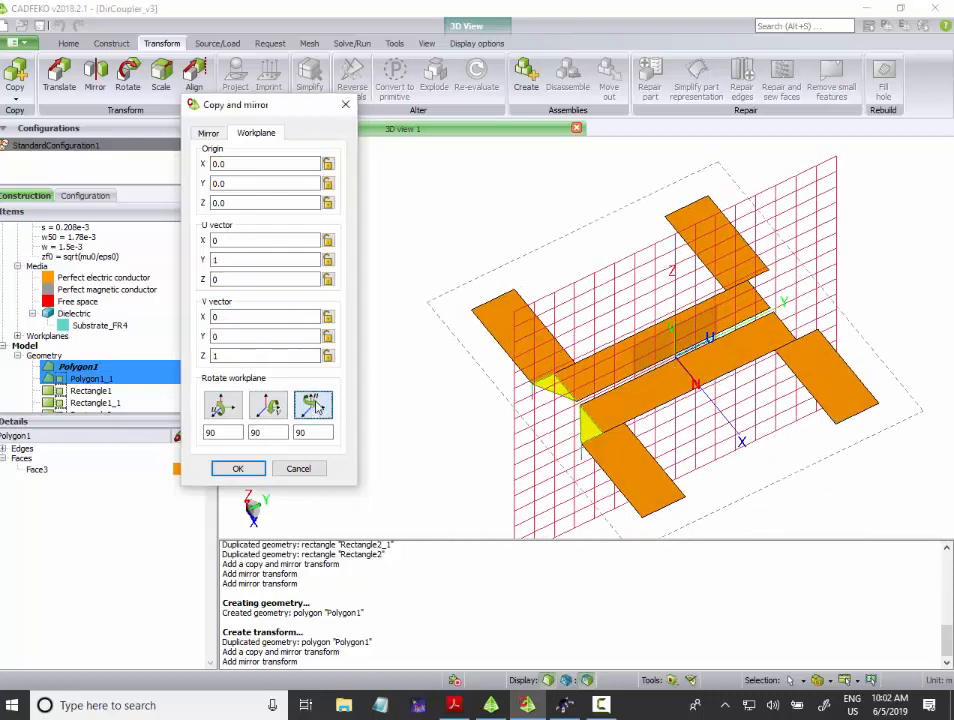
{"action": "left_click", "coordinate": [234, 404]}
{"action": "left_click_drag", "start_coordinate": [712, 414], "coordinate": [586, 336]}
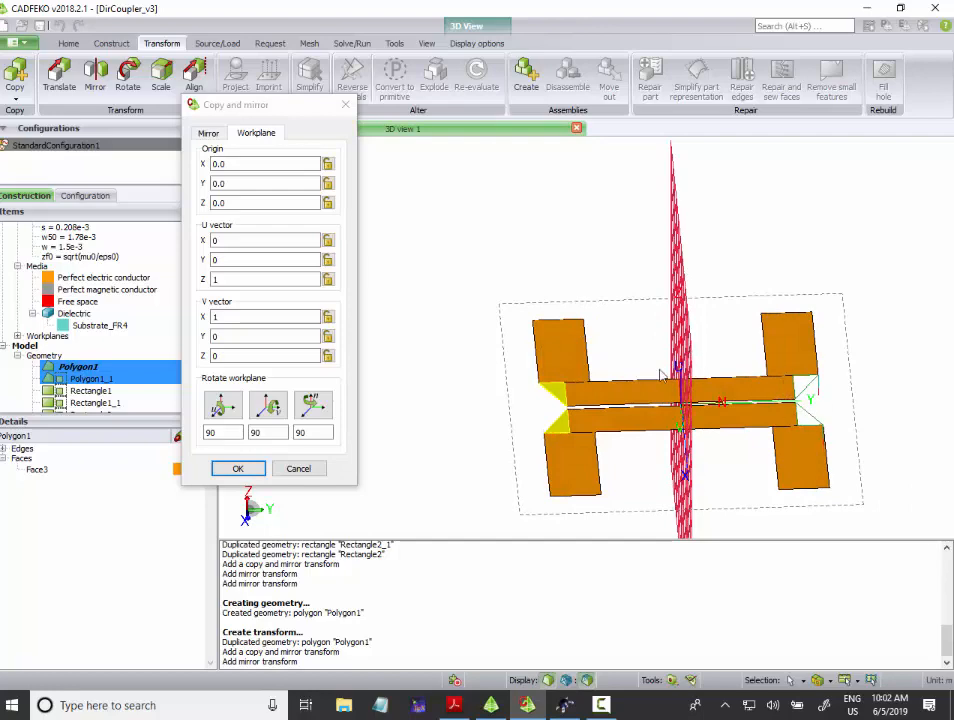
{"action": "left_click", "coordinate": [236, 469]}
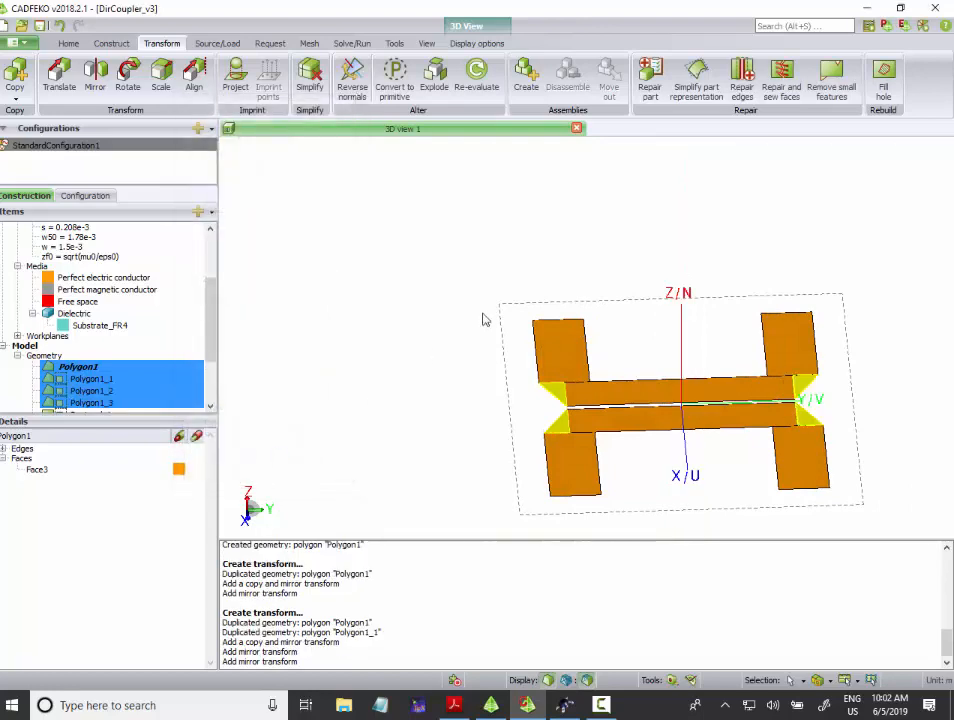
Step: Examine the four corner pieces, their joints with the coupled and feed lines, and the list of geometry parts
{"action": "left_click_drag", "start_coordinate": [486, 320], "coordinate": [553, 378]}
{"action": "scroll", "coordinate": [675, 394], "scroll_direction": "up", "scroll_amount": 3}
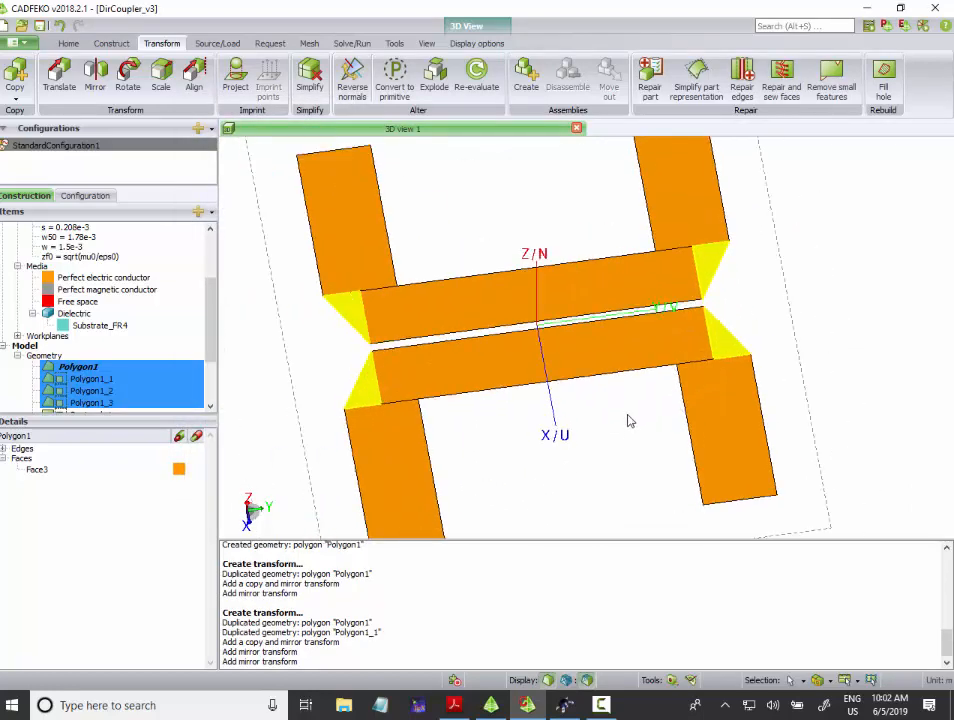
{"action": "scroll", "coordinate": [628, 420], "scroll_direction": "down", "scroll_amount": 3}
{"action": "left_click_drag", "start_coordinate": [527, 437], "coordinate": [664, 298]}
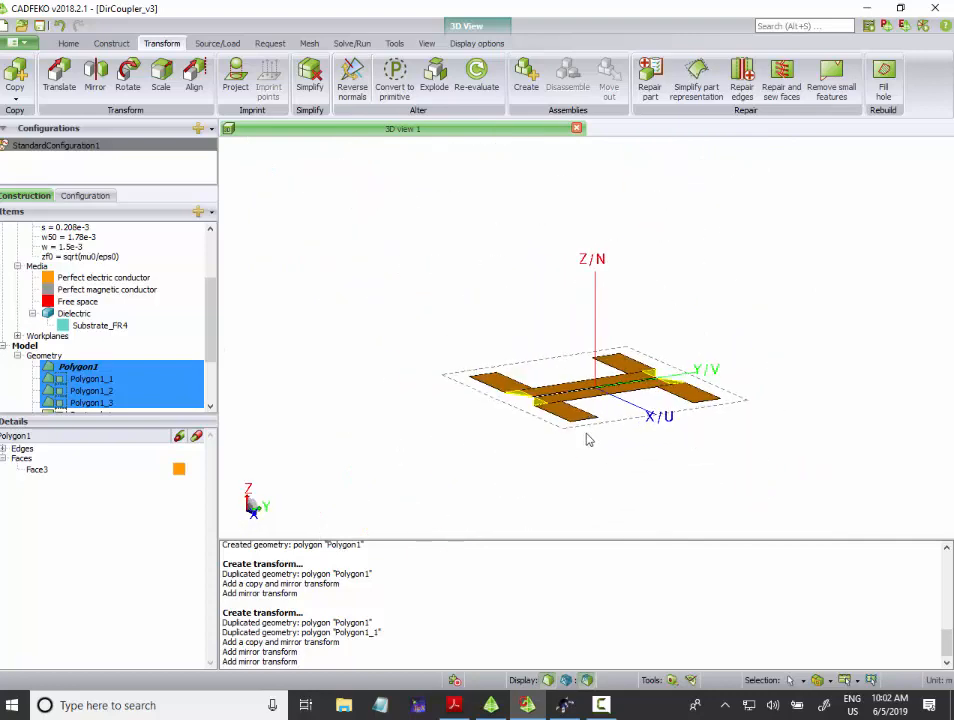
{"action": "scroll", "coordinate": [588, 437], "scroll_direction": "up", "scroll_amount": 3}
{"action": "scroll", "coordinate": [588, 437], "scroll_direction": "down", "scroll_amount": 3}
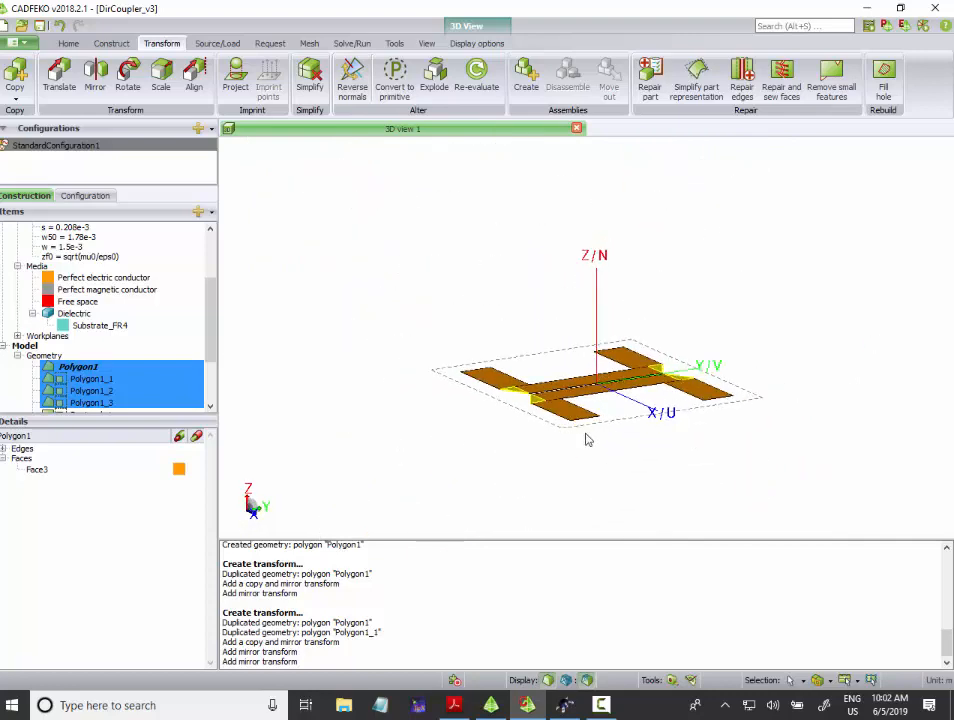
{"action": "left_click_drag", "start_coordinate": [214, 317], "coordinate": [222, 376]}
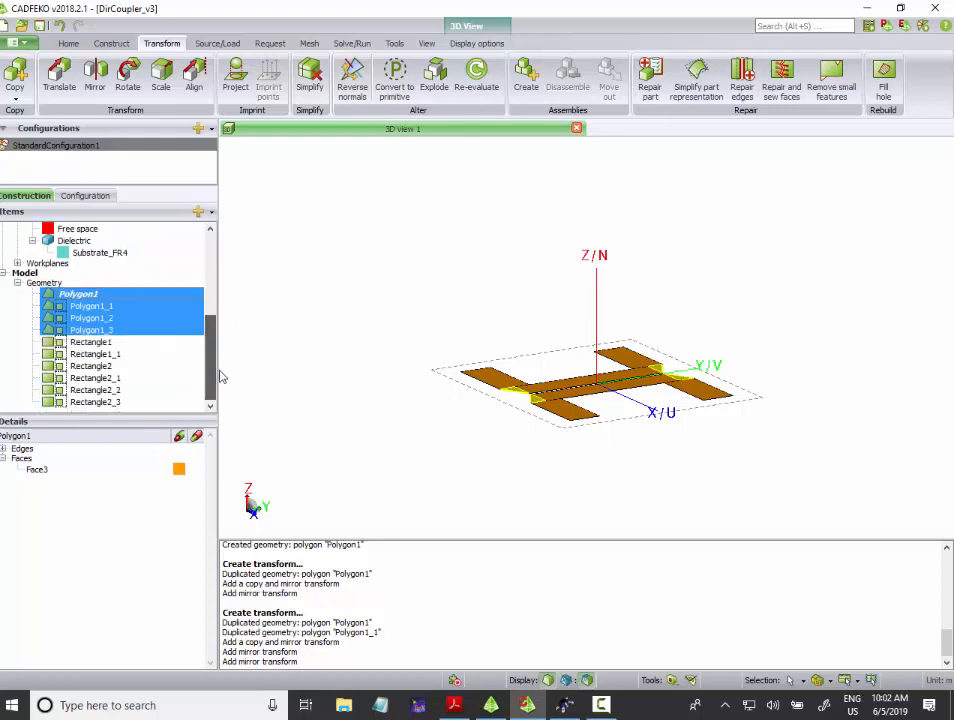
{"action": "left_click_drag", "start_coordinate": [305, 368], "coordinate": [440, 436]}
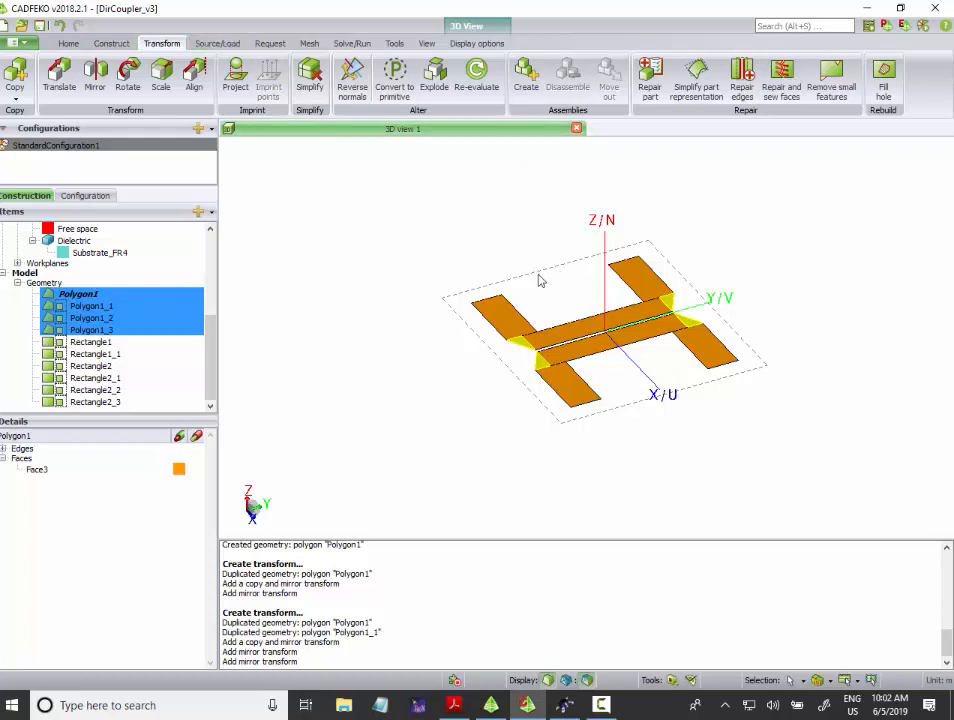
Step: Start a cuboid with base centre at the origin, picking width -0.011208 and depth -0.00978 from the feed lines' outer corners
{"action": "left_click", "coordinate": [214, 43]}
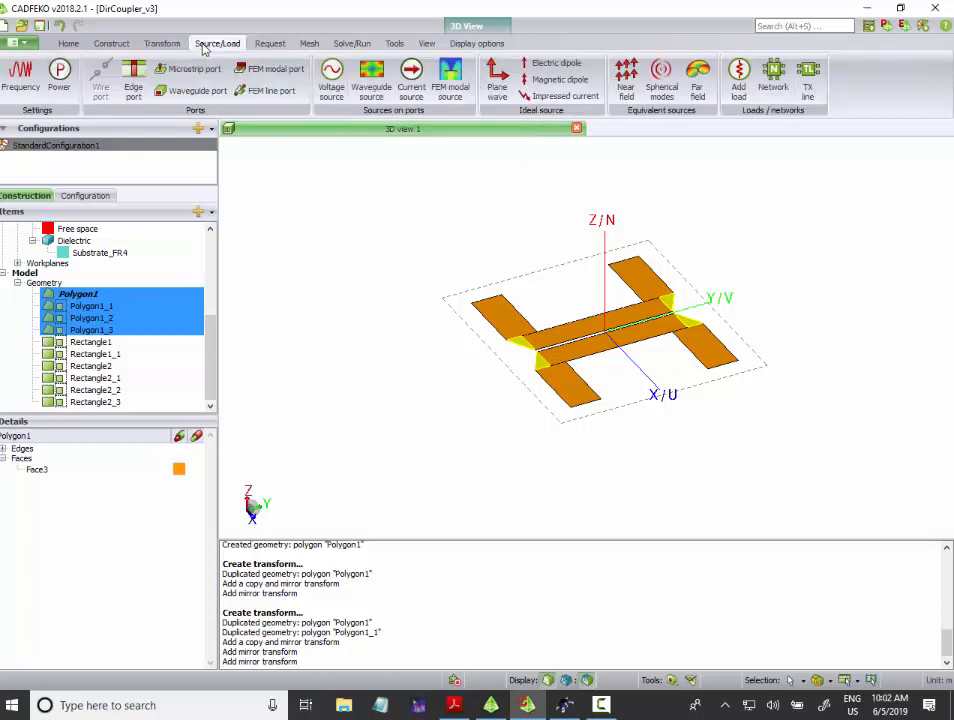
{"action": "left_click", "coordinate": [112, 43]}
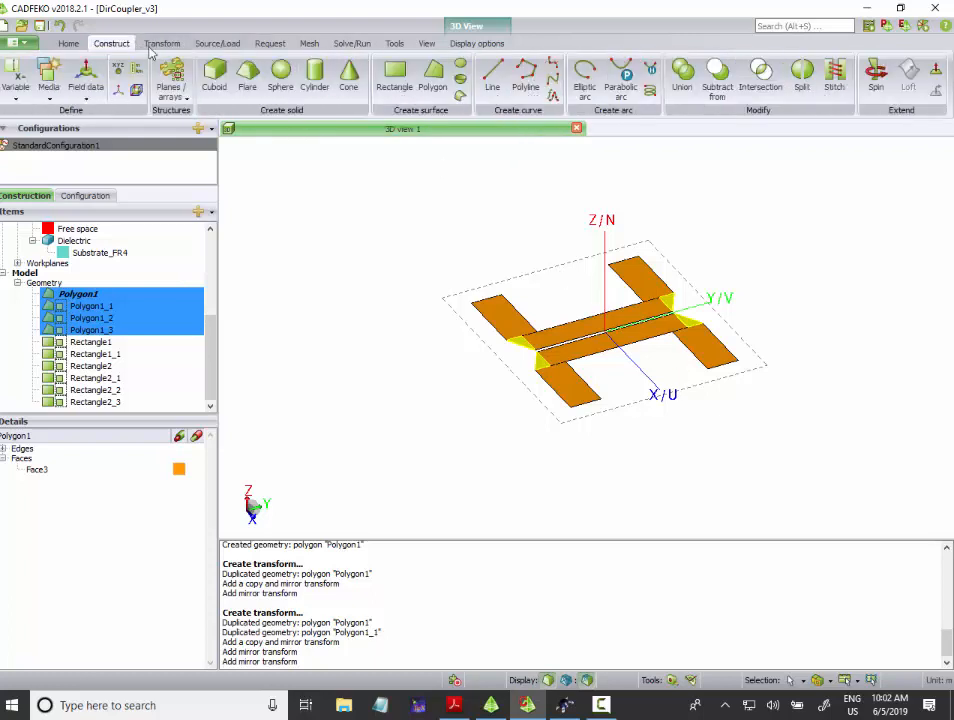
{"action": "left_click", "coordinate": [210, 76]}
{"action": "left_click_drag", "start_coordinate": [492, 350], "coordinate": [500, 375]}
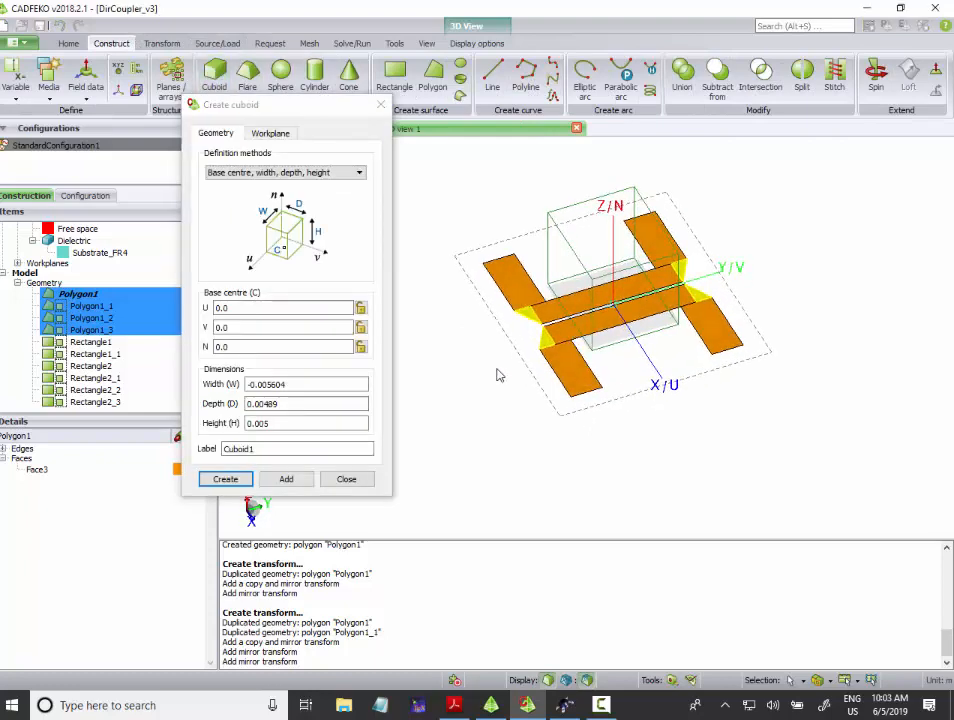
{"action": "left_click_drag", "start_coordinate": [290, 384], "coordinate": [232, 380]}
{"action": "key", "text": "BackSpace"}
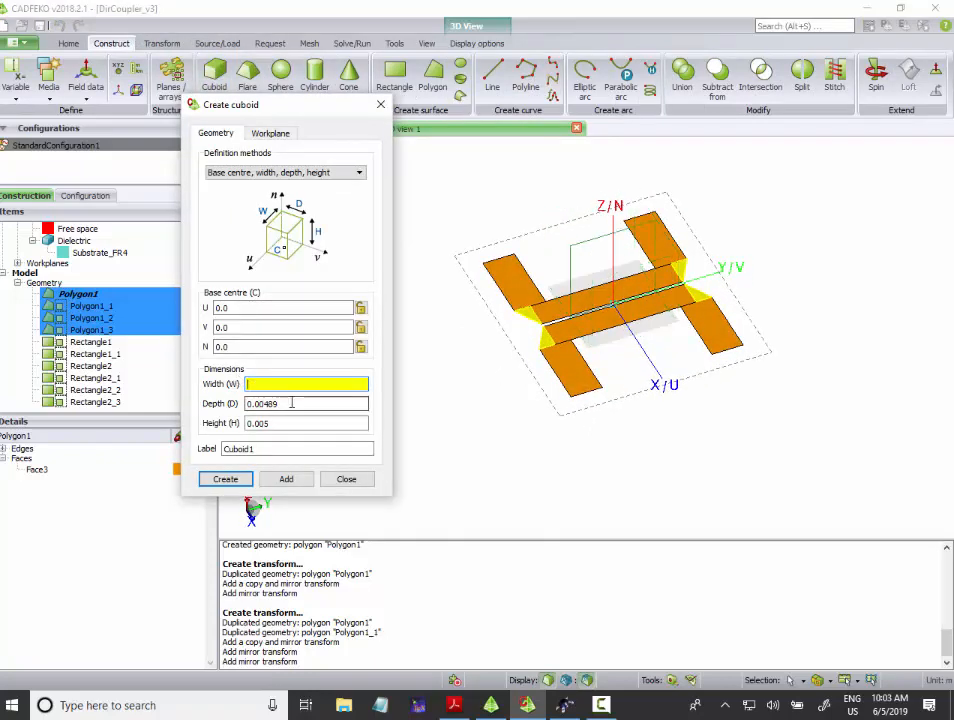
{"action": "key", "text": "Tab"}
{"action": "key", "text": "BackSpace"}
{"action": "key", "text": "Tab"}
{"action": "key", "text": "BackSpace"}
{"action": "left_click", "coordinate": [276, 383]}
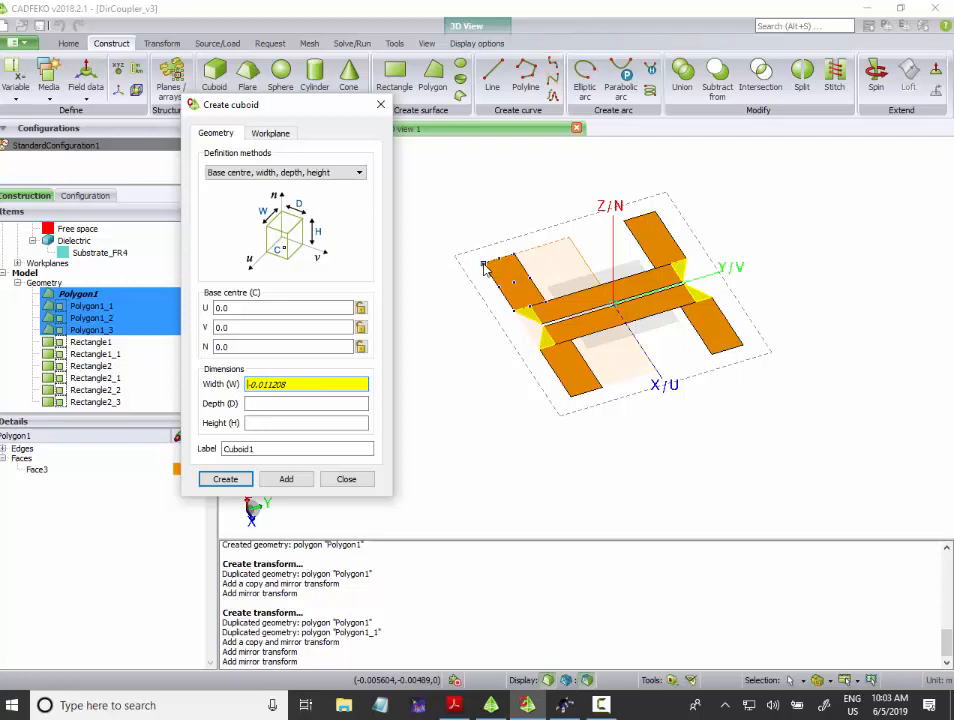
{"action": "left_click", "coordinate": [485, 268], "text": "ctrl+shift"}
{"action": "left_click", "coordinate": [485, 268], "text": "ctrl+shift"}
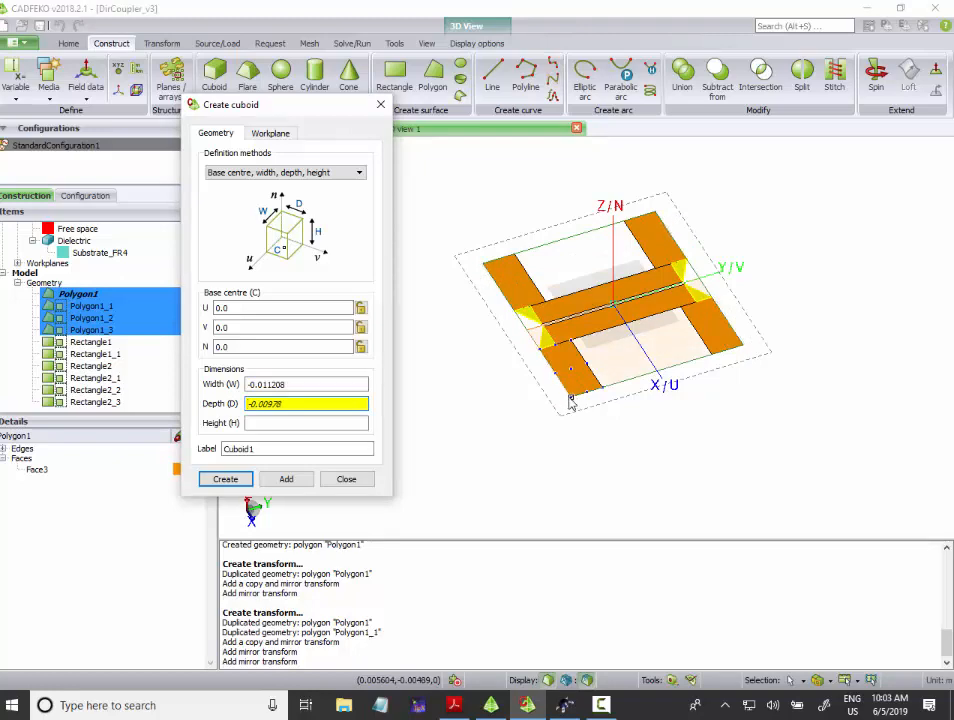
{"action": "left_click", "coordinate": [571, 400], "text": "ctrl+shift"}
Step: Set the cuboid's height to -h and create it beneath the strips
{"action": "mouse_move", "coordinate": [585, 461]}
{"action": "left_mouse_down"}
{"action": "mouse_move", "coordinate": [601, 428]}
{"action": "mouse_move", "coordinate": [598, 449]}
{"action": "left_mouse_up"}
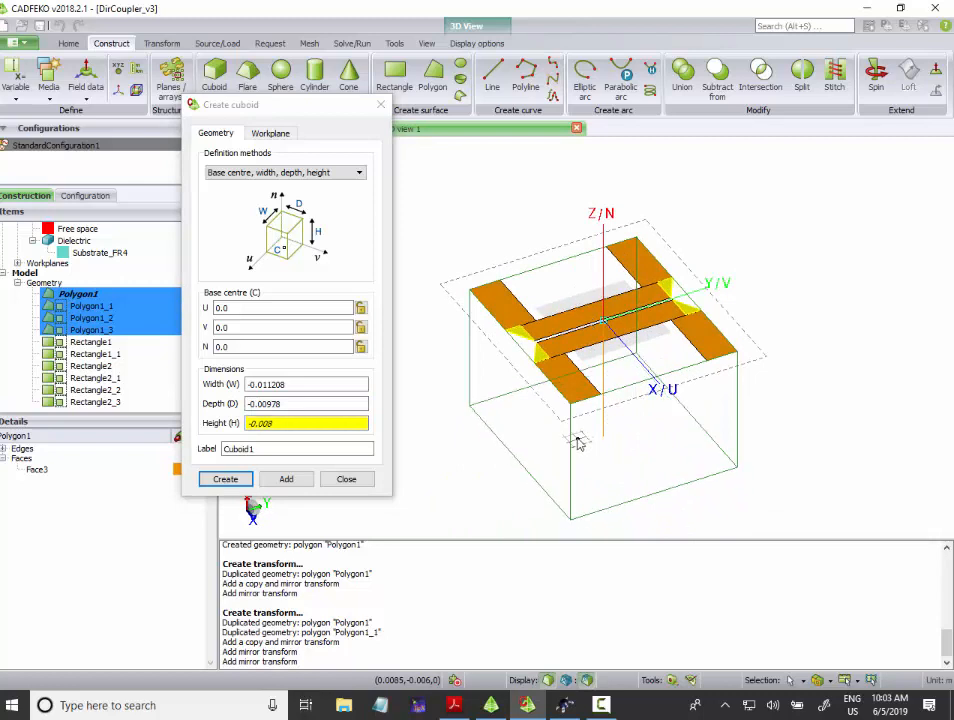
{"action": "left_click", "coordinate": [573, 436]}
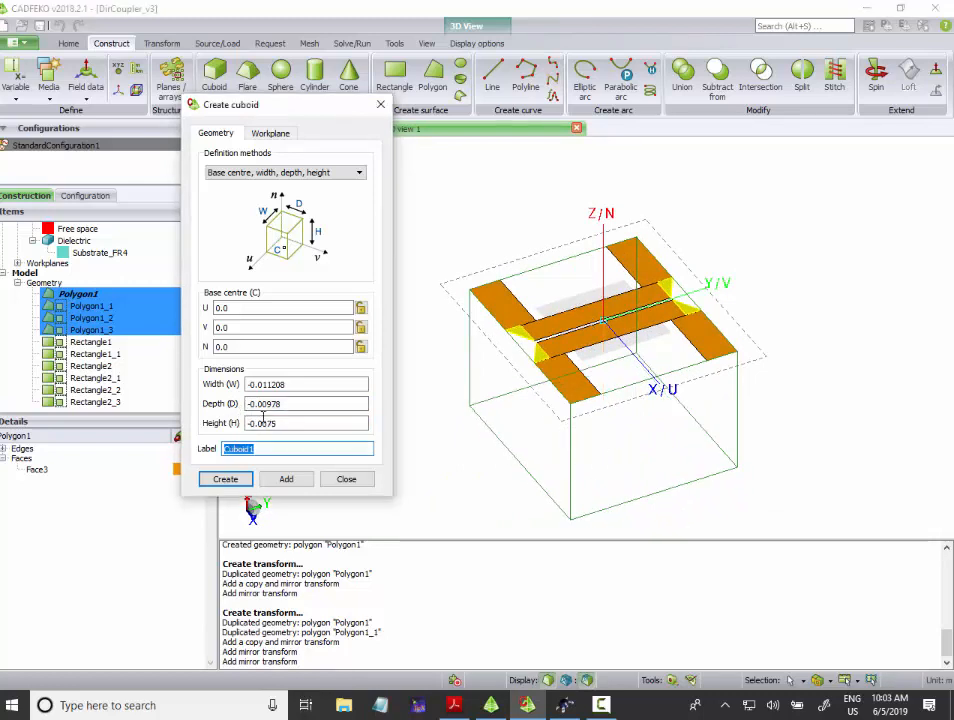
{"action": "left_click", "coordinate": [247, 423]}
{"action": "left_click_drag", "start_coordinate": [249, 423], "coordinate": [269, 423]}
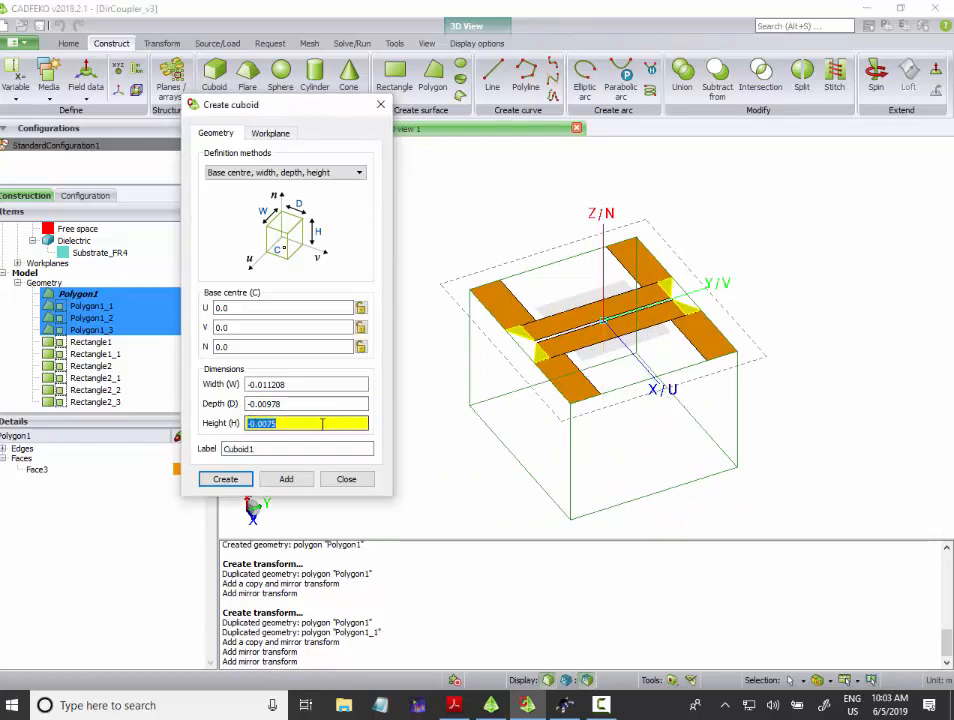
{"action": "type", "text": "-h"}
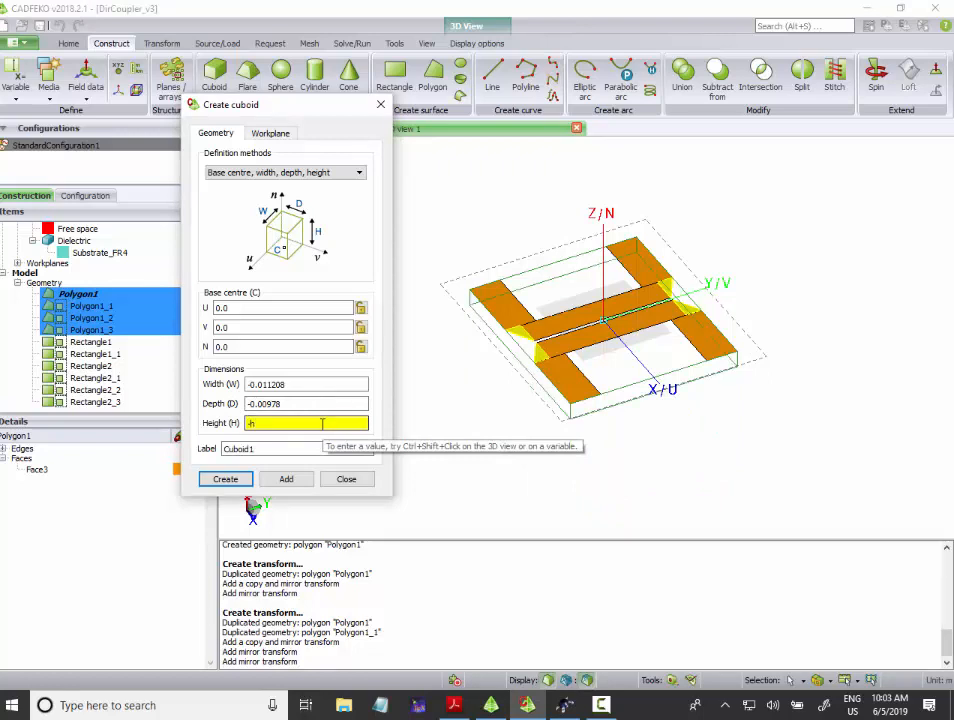
{"action": "left_click_drag", "start_coordinate": [291, 113], "coordinate": [392, 128]}
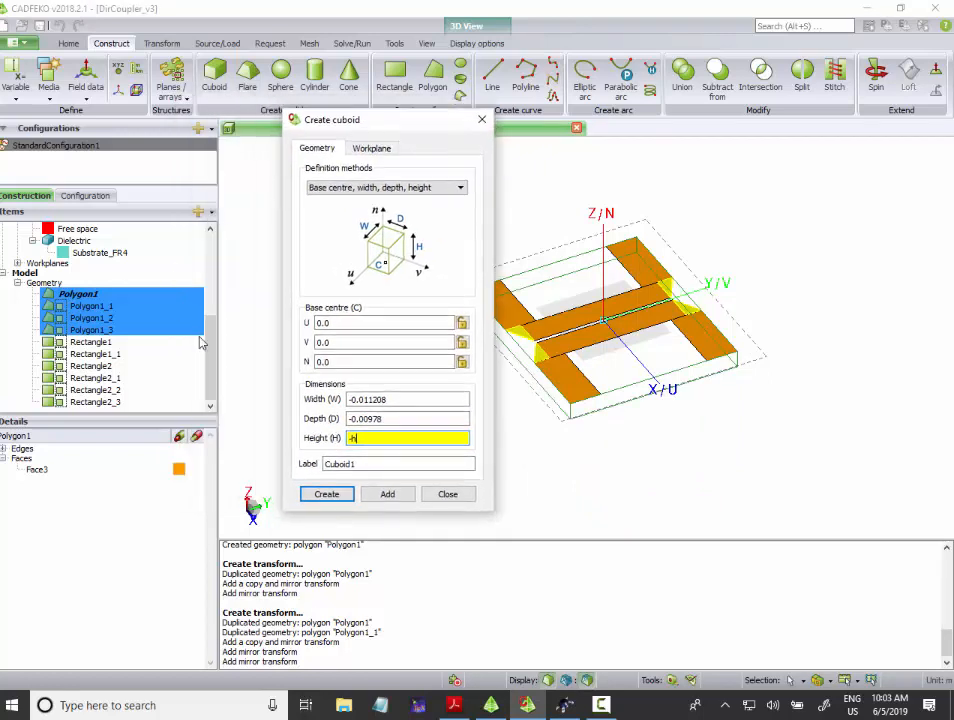
{"action": "left_click_drag", "start_coordinate": [208, 359], "coordinate": [201, 256]}
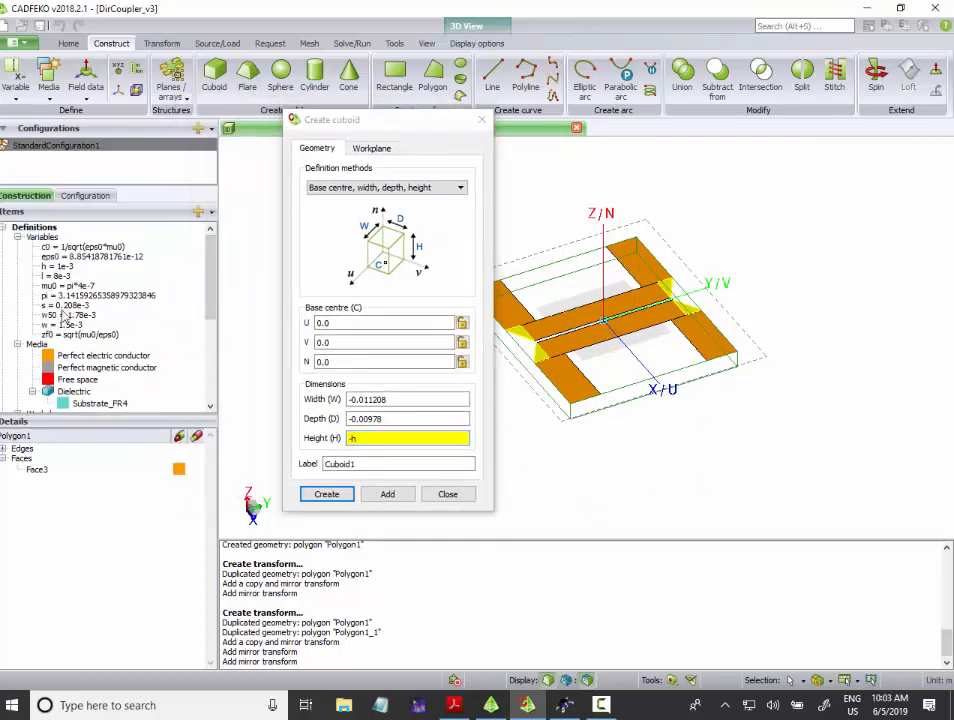
{"action": "left_click", "coordinate": [64, 267]}
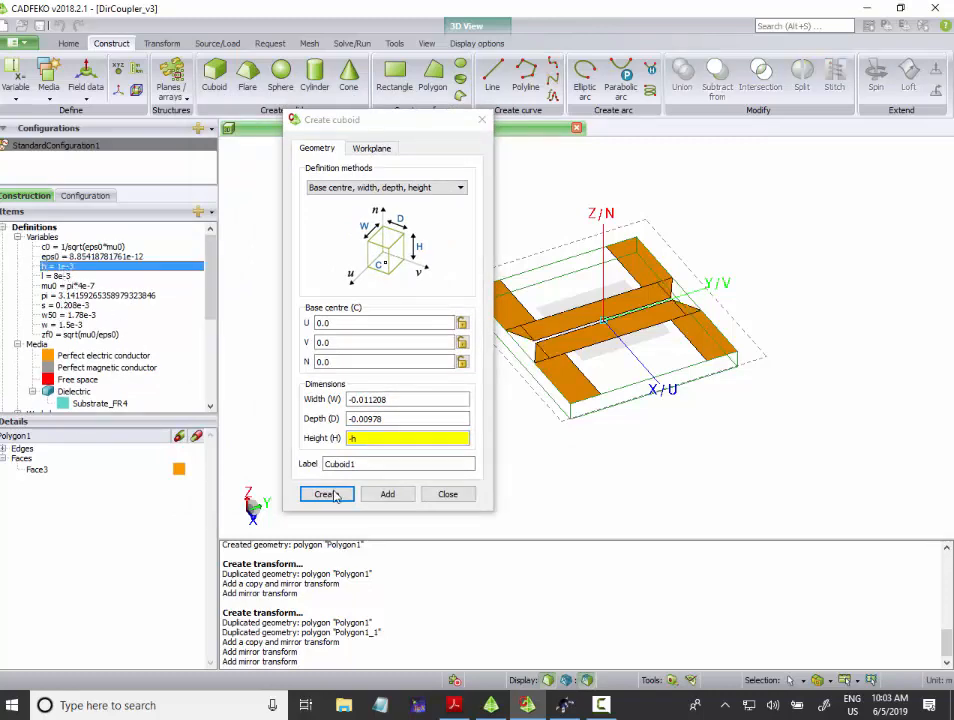
{"action": "left_click", "coordinate": [345, 499]}
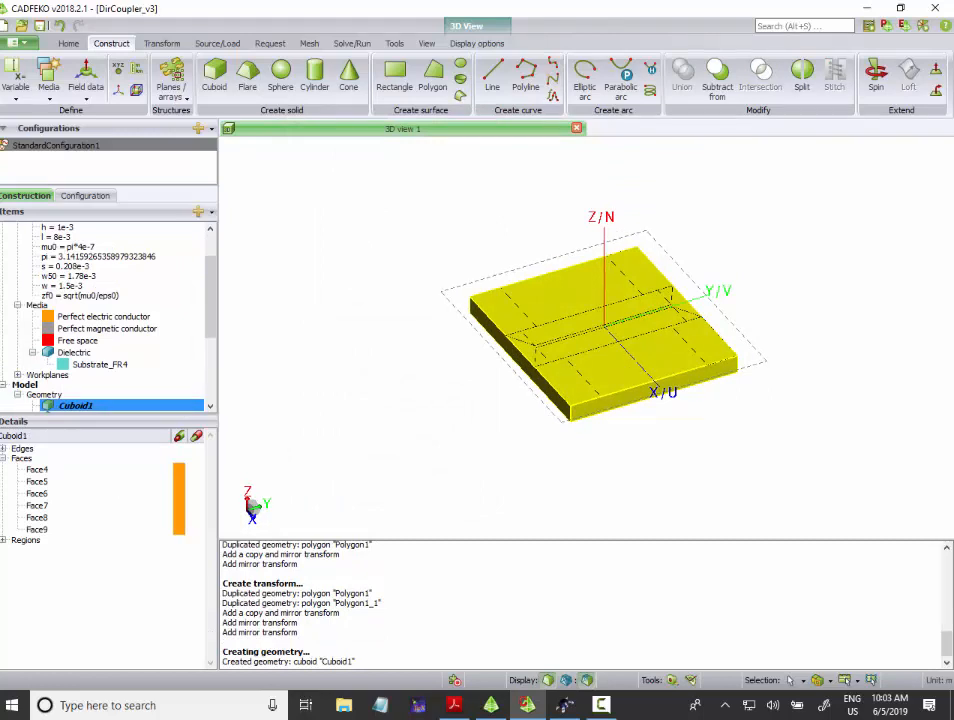
Step: Assign the Substrate_FR4 medium to the cuboid's region
{"action": "left_click", "coordinate": [4, 540]}
{"action": "left_click", "coordinate": [46, 552]}
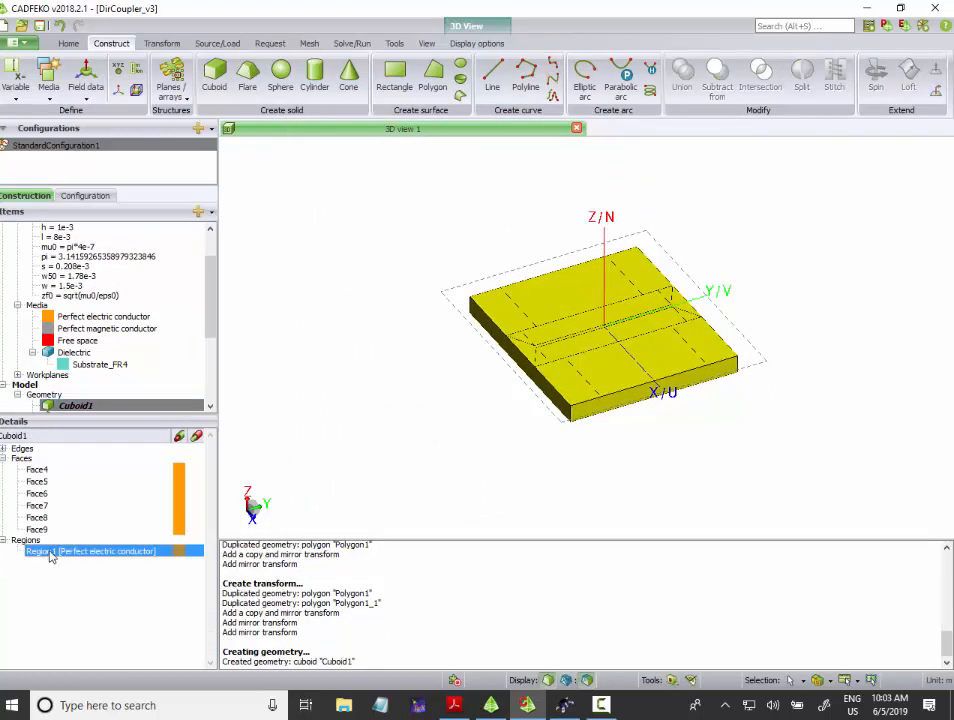
{"action": "right_click", "coordinate": [50, 557]}
{"action": "left_click", "coordinate": [102, 663]}
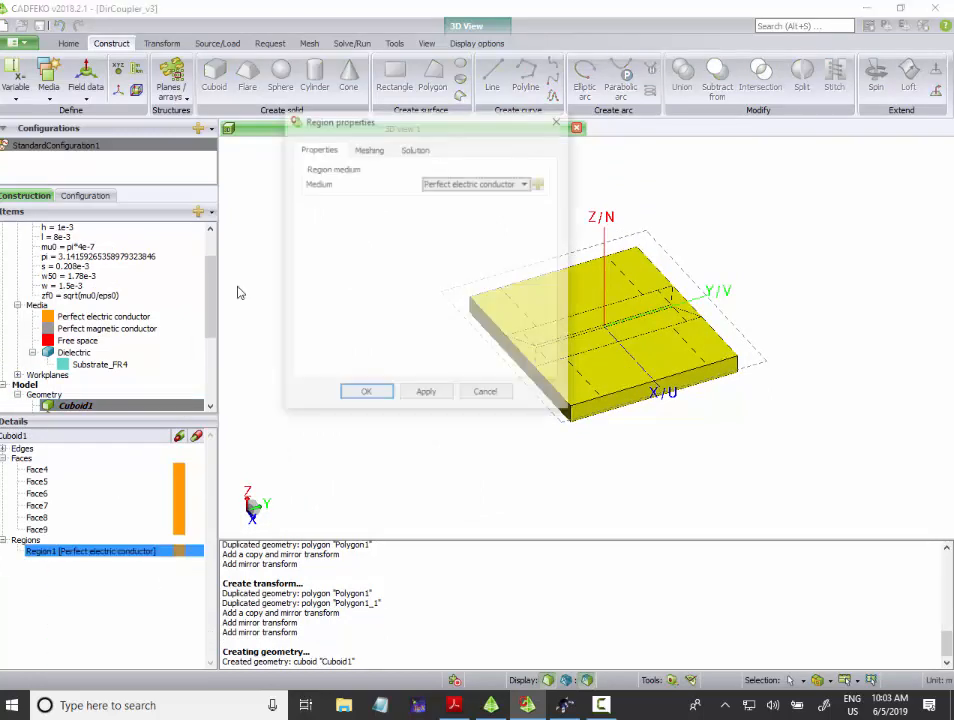
{"action": "left_click", "coordinate": [490, 184]}
{"action": "left_click", "coordinate": [441, 215]}
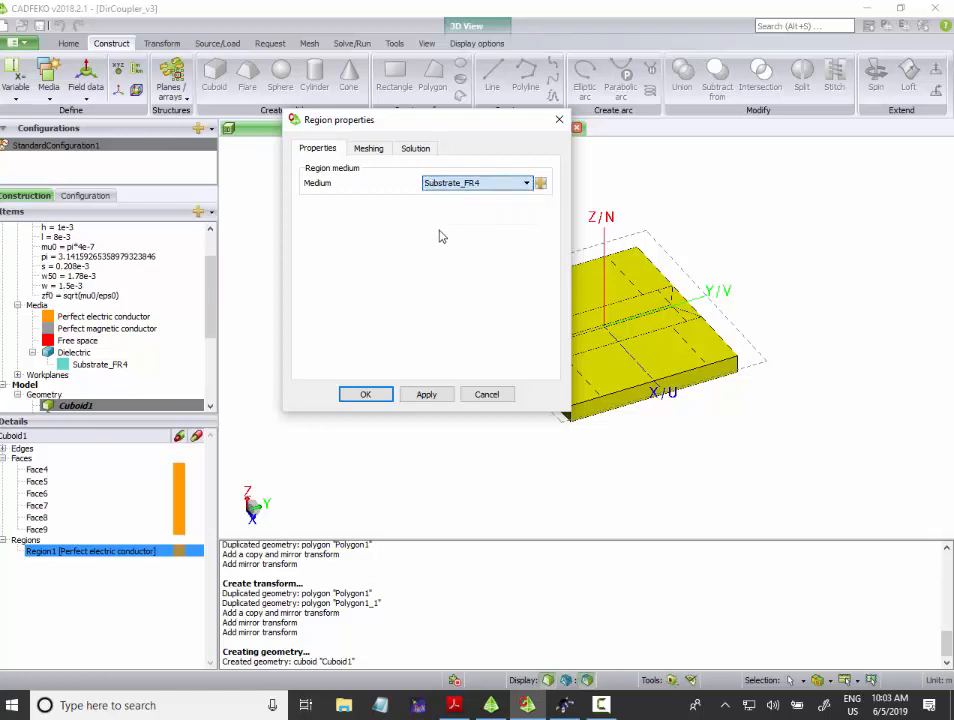
{"action": "left_click", "coordinate": [428, 394]}
{"action": "left_click", "coordinate": [370, 394]}
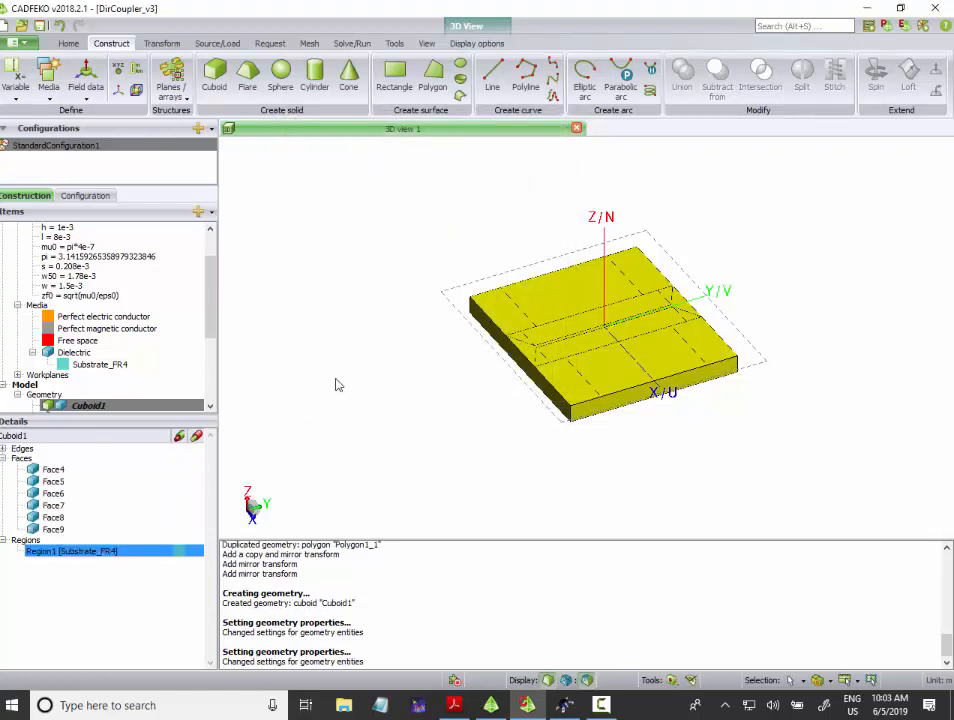
Step: Examine the substrate cuboid and the conductor strips on its upper face from several angles
{"action": "left_click", "coordinate": [45, 396]}
{"action": "mouse_move", "coordinate": [500, 365]}
{"action": "left_mouse_down"}
{"action": "mouse_move", "coordinate": [528, 397]}
{"action": "mouse_move", "coordinate": [511, 351]}
{"action": "left_mouse_up"}
{"action": "scroll", "coordinate": [499, 438], "scroll_direction": "up", "scroll_amount": 5}
{"action": "left_click_drag", "start_coordinate": [603, 397], "coordinate": [613, 397]}
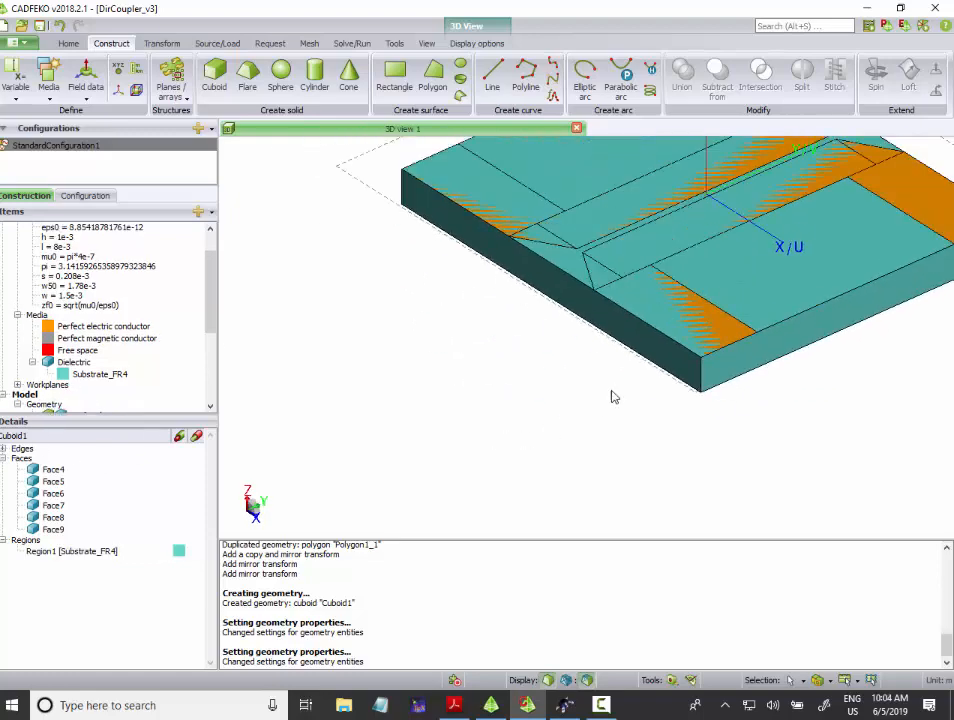
{"action": "left_click_drag", "start_coordinate": [646, 470], "coordinate": [417, 414]}
{"action": "scroll", "coordinate": [505, 454], "scroll_direction": "down", "scroll_amount": 2}
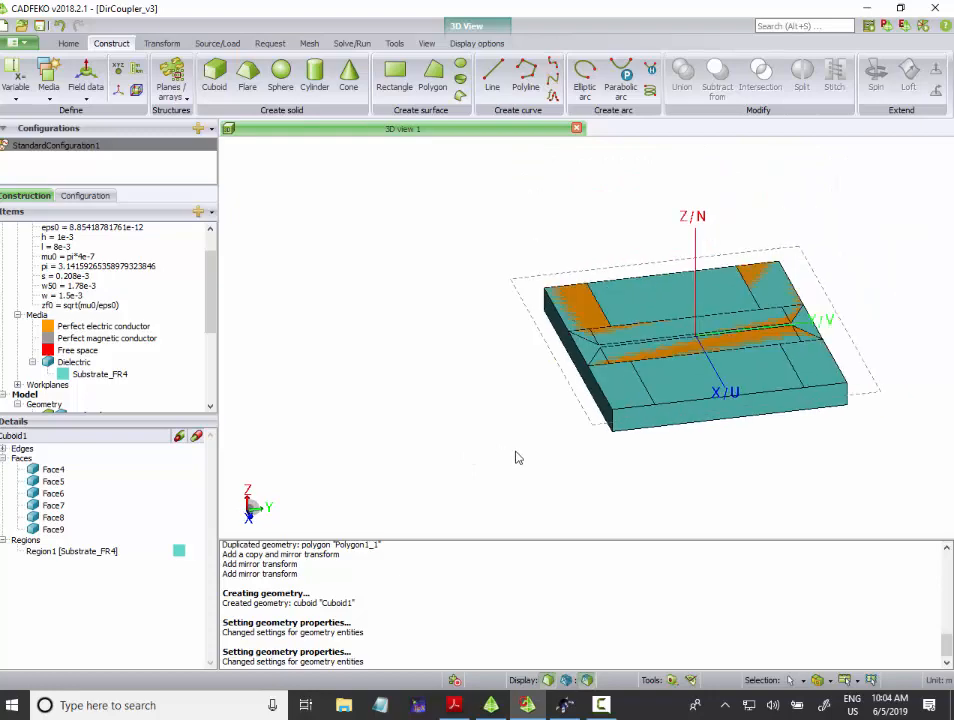
{"action": "left_click_drag", "start_coordinate": [594, 476], "coordinate": [603, 522]}
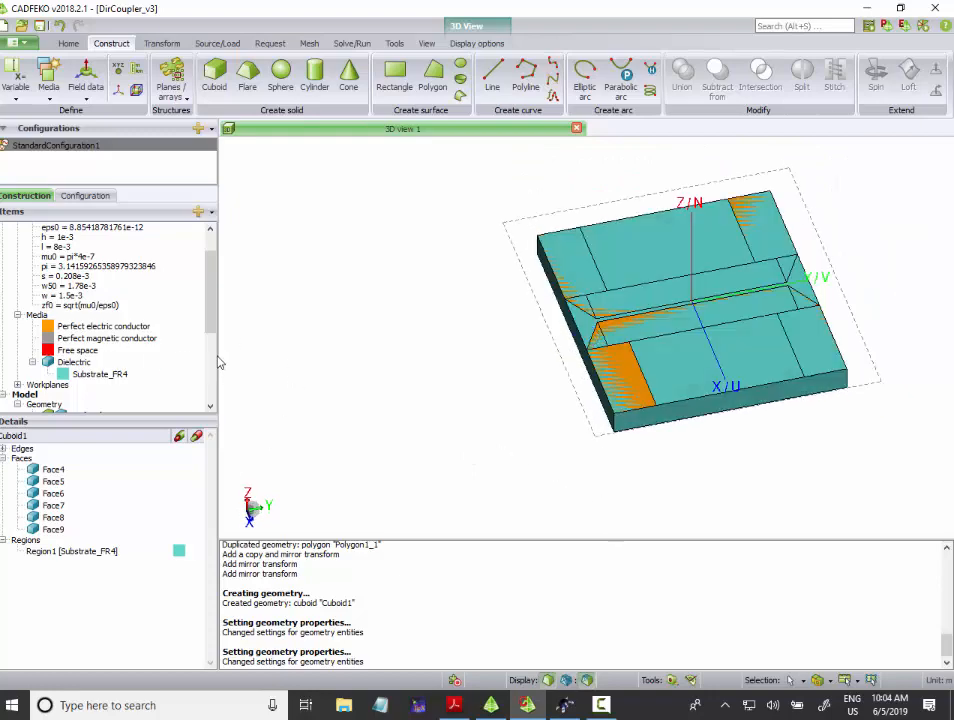
{"action": "left_click_drag", "start_coordinate": [603, 369], "coordinate": [622, 396]}
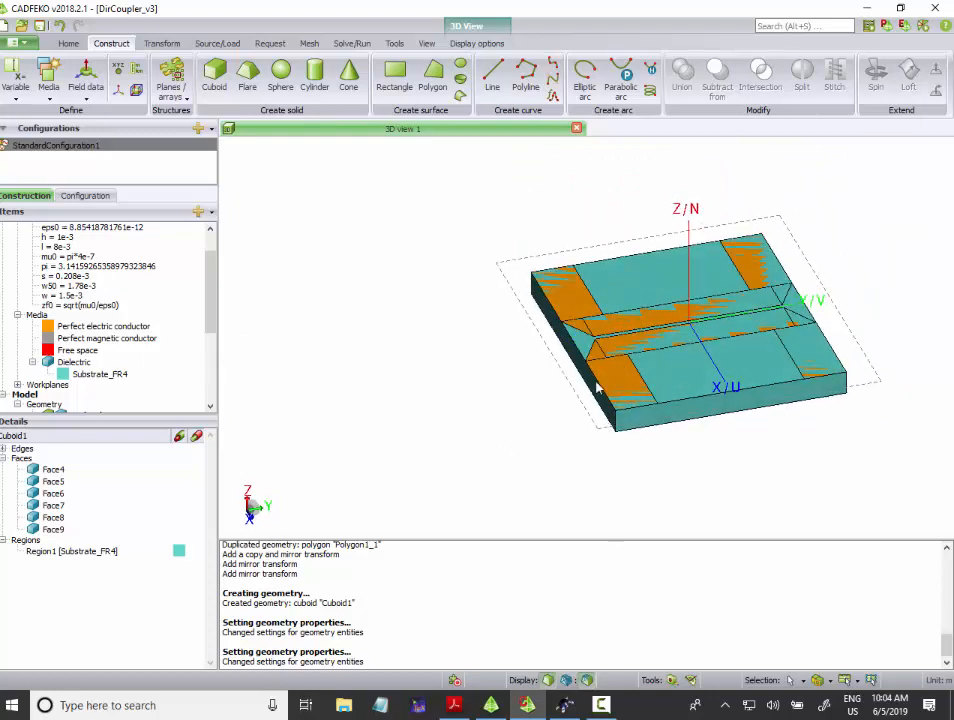
Step: Extend the substrate cuboid by setting its depth to -0.00978-2e-3
{"action": "scroll", "coordinate": [209, 345], "scroll_direction": "down", "scroll_amount": 4}
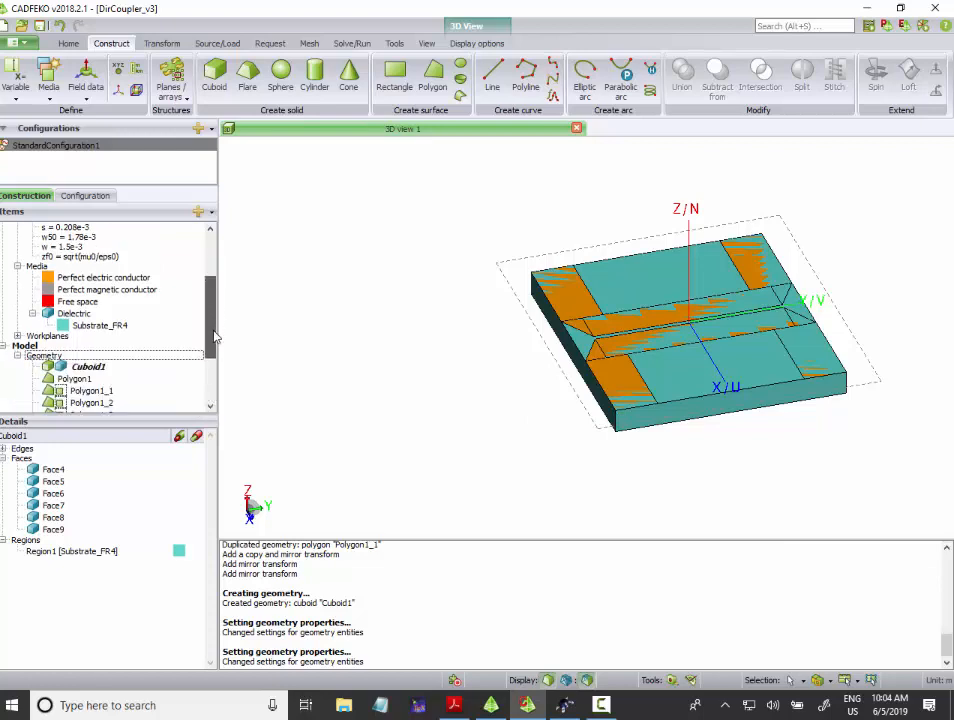
{"action": "double_click", "coordinate": [86, 283]}
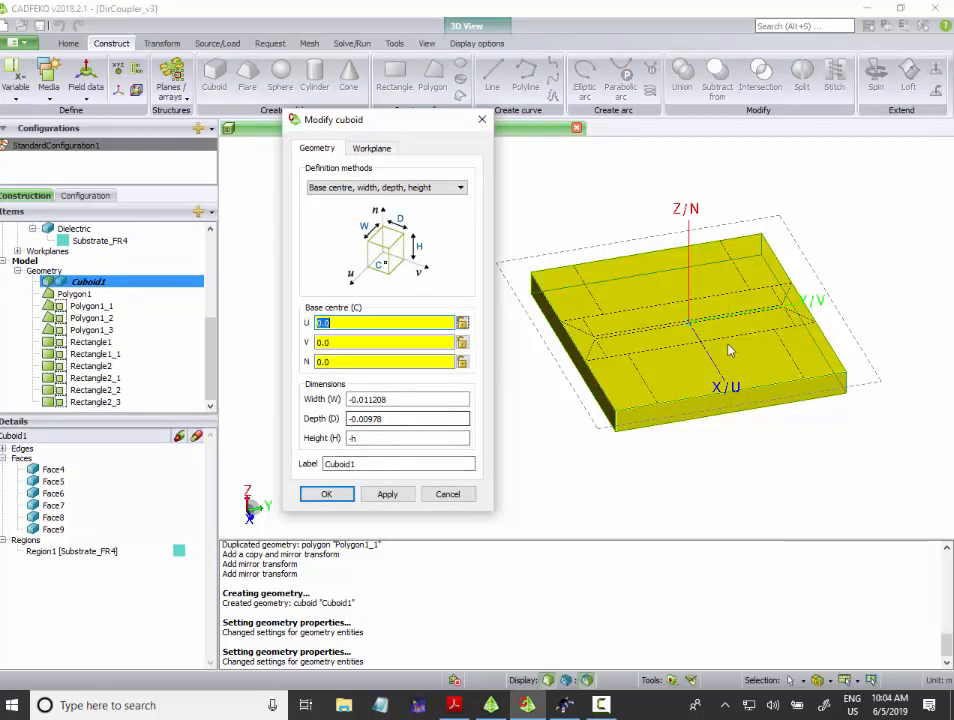
{"action": "left_click", "coordinate": [402, 420]}
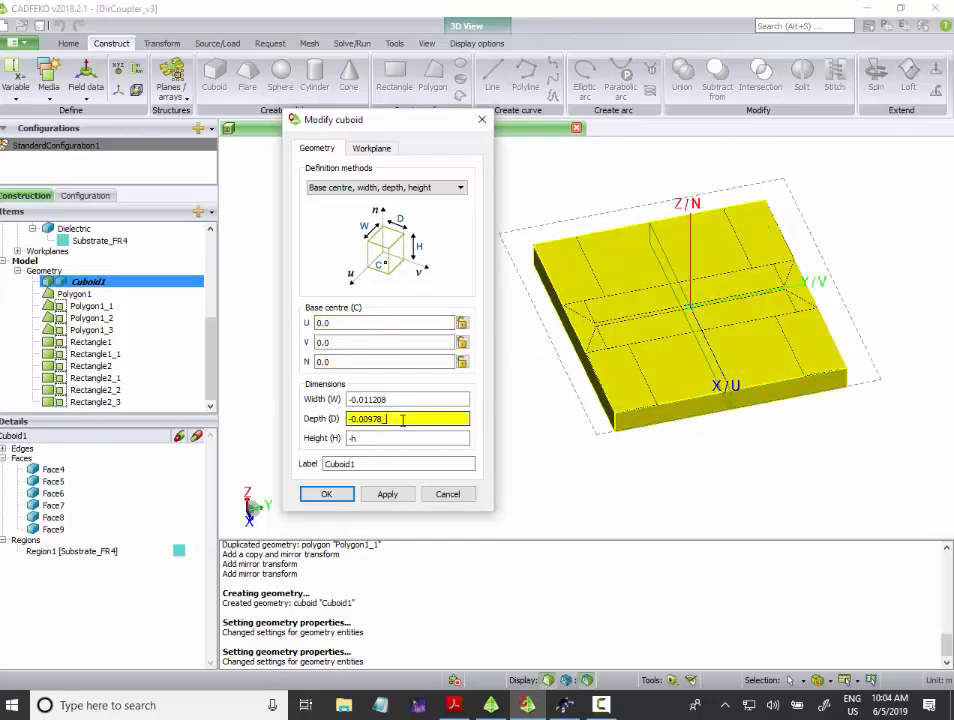
{"action": "type", "text": "+"}
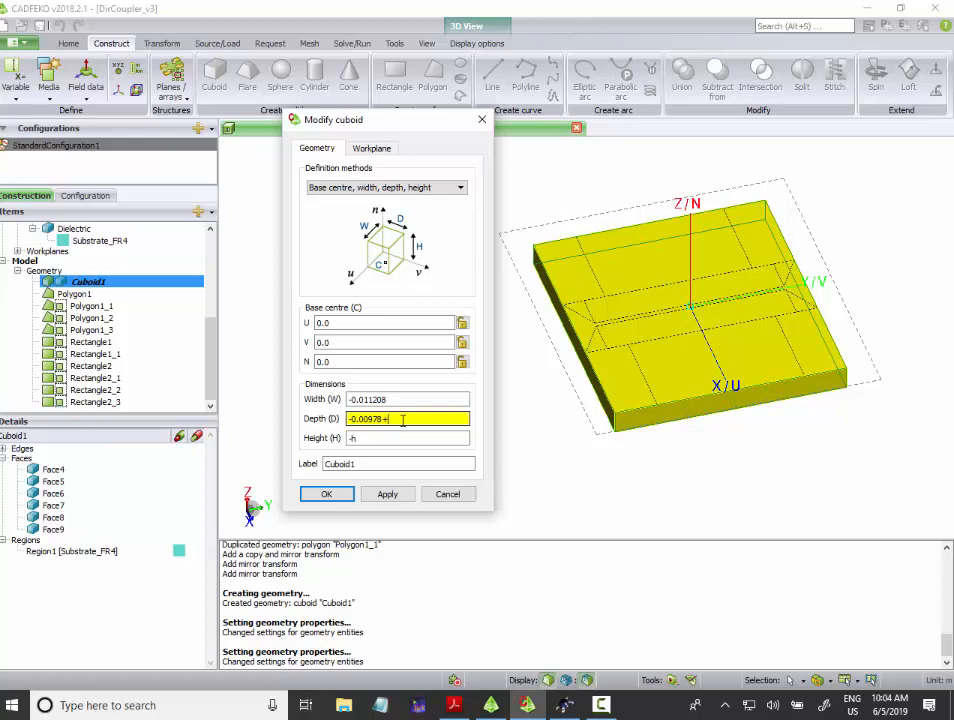
{"action": "type", "text": "1e-"}
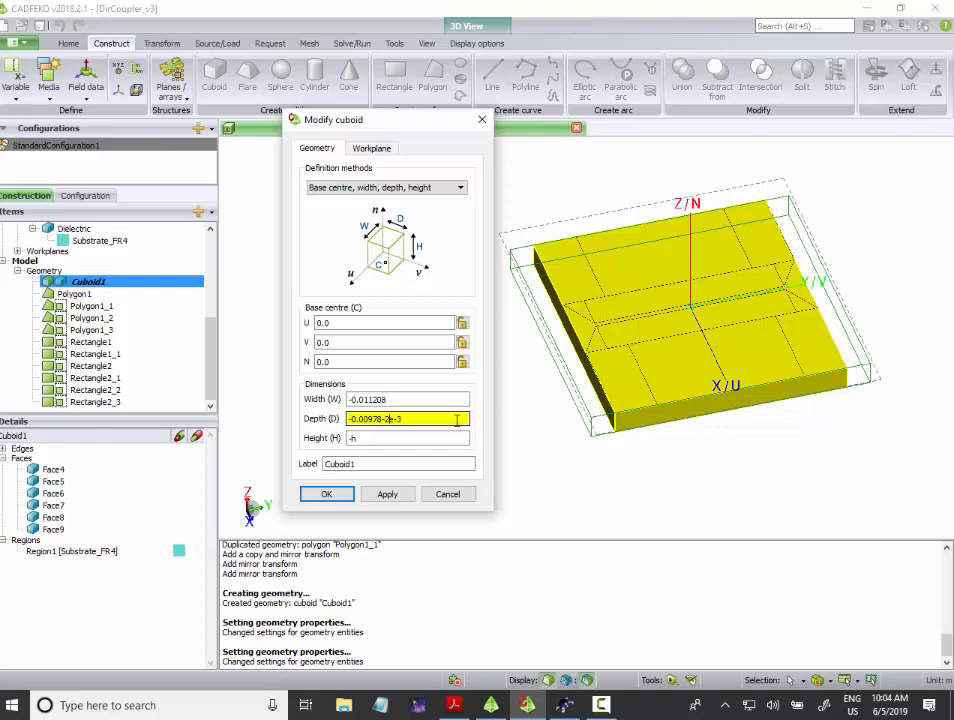
{"action": "left_click_drag", "start_coordinate": [580, 304], "coordinate": [705, 358]}
{"action": "left_click", "coordinate": [324, 494]}
{"action": "left_click_drag", "start_coordinate": [620, 379], "coordinate": [672, 356]}
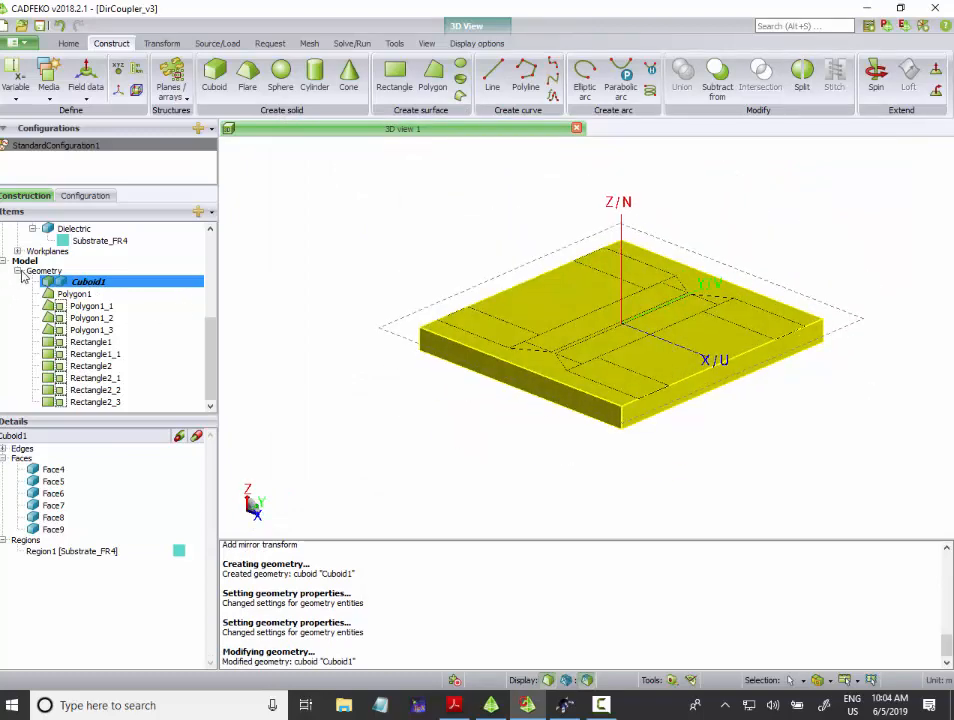
Step: Examine the extended substrate and how the feed line ends meet its outer edges
{"action": "left_click", "coordinate": [44, 271]}
{"action": "mouse_move", "coordinate": [568, 364]}
{"action": "left_mouse_down"}
{"action": "mouse_move", "coordinate": [563, 402]}
{"action": "mouse_move", "coordinate": [565, 389]}
{"action": "left_mouse_up"}
{"action": "scroll", "coordinate": [629, 395], "scroll_direction": "up", "scroll_amount": 3}
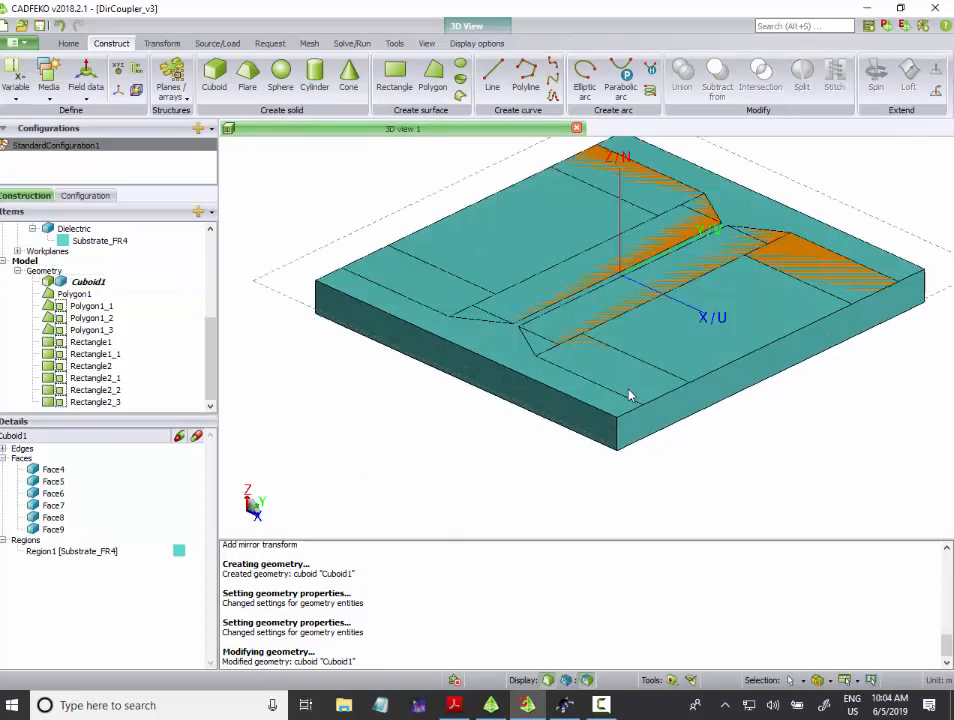
{"action": "scroll", "coordinate": [645, 392], "scroll_direction": "up", "scroll_amount": 3}
{"action": "scroll", "coordinate": [620, 388], "scroll_direction": "down", "scroll_amount": 5}
{"action": "scroll", "coordinate": [673, 404], "scroll_direction": "up", "scroll_amount": 3}
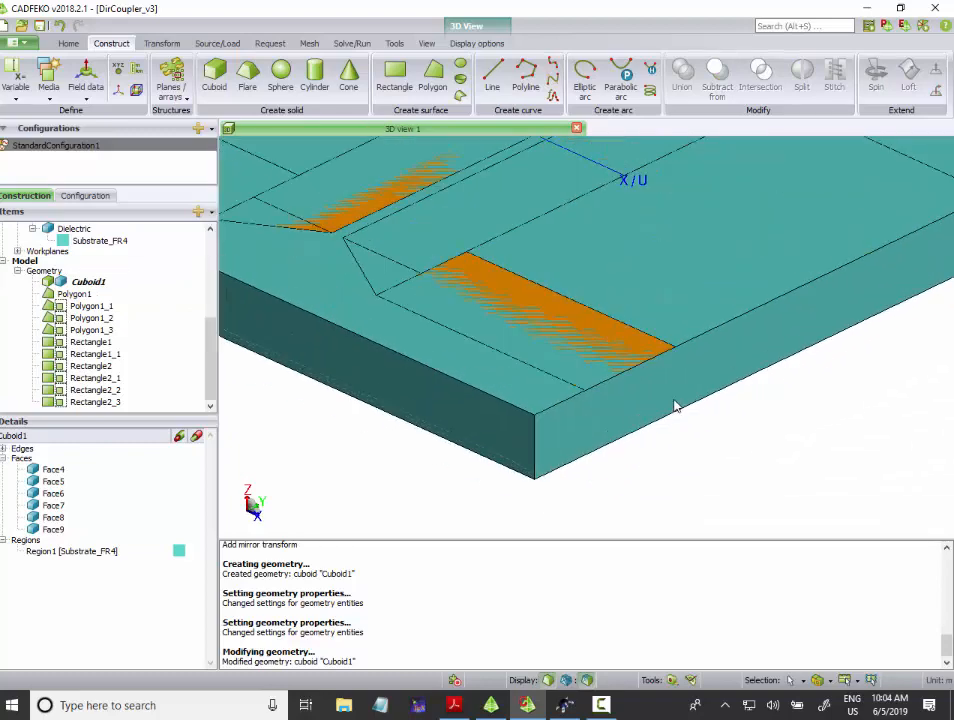
{"action": "mouse_move", "coordinate": [643, 377]}
{"action": "left_mouse_down"}
{"action": "mouse_move", "coordinate": [609, 370]}
{"action": "mouse_move", "coordinate": [618, 381]}
{"action": "left_mouse_up"}
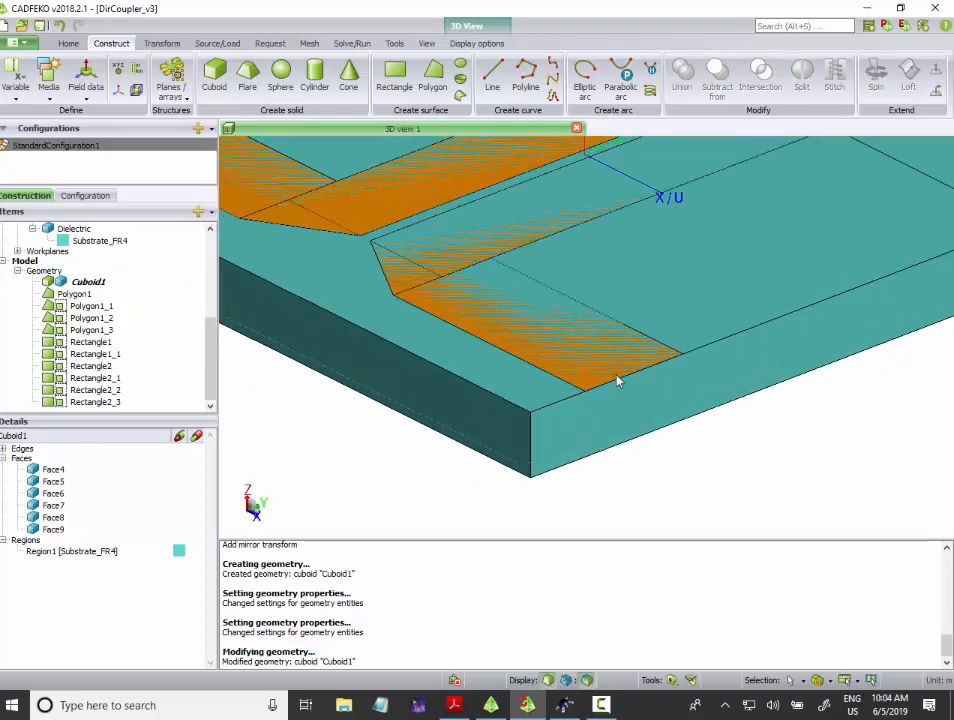
{"action": "scroll", "coordinate": [581, 383], "scroll_direction": "down", "scroll_amount": 4}
{"action": "scroll", "coordinate": [583, 388], "scroll_direction": "up", "scroll_amount": 5}
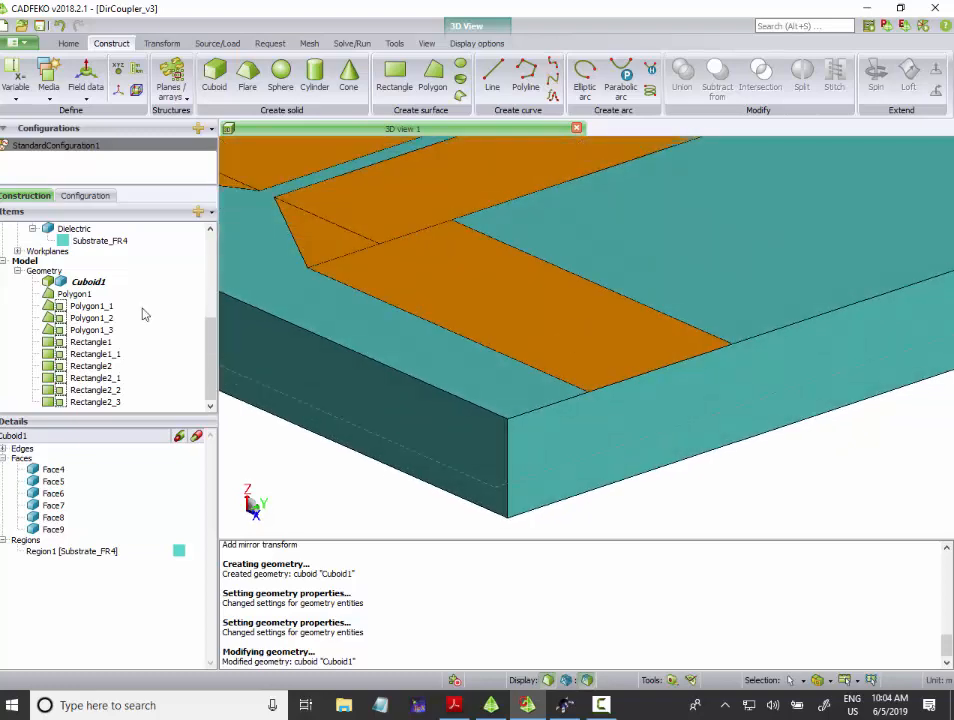
Step: Hide the substrate cuboid so only the conductor strips are displayed
{"action": "left_click", "coordinate": [72, 283]}
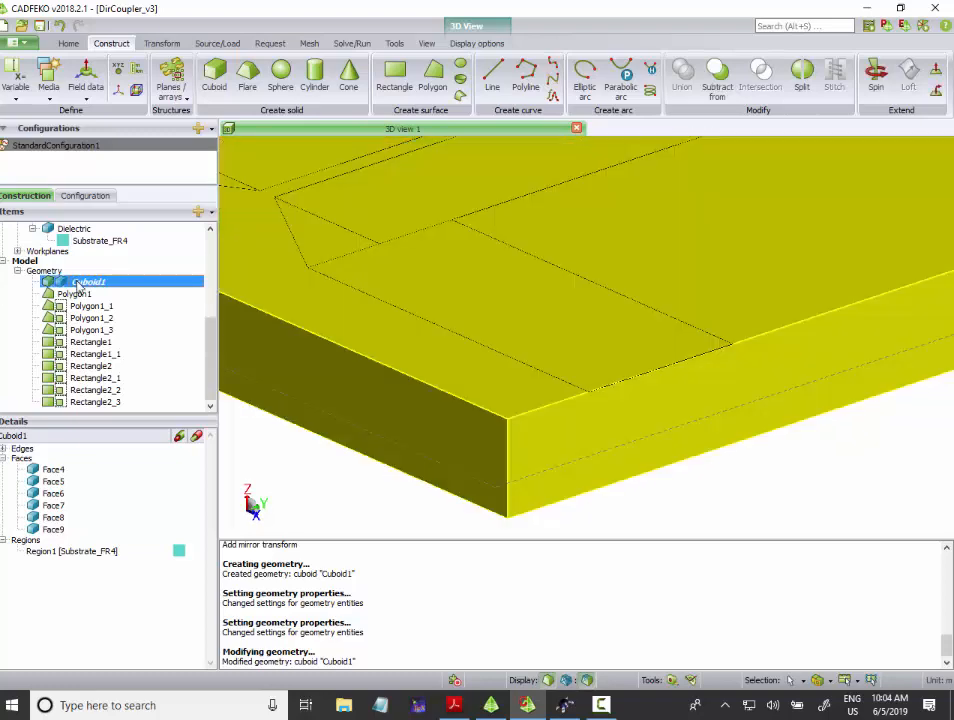
{"action": "right_click", "coordinate": [77, 286]}
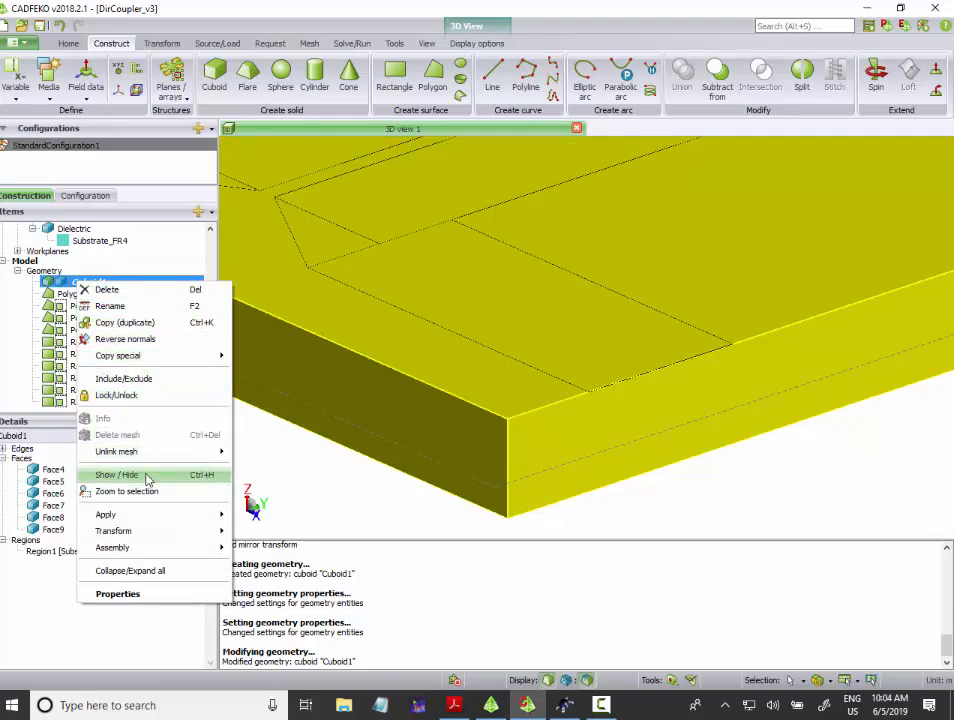
{"action": "left_click", "coordinate": [118, 475]}
{"action": "mouse_move", "coordinate": [598, 378]}
{"action": "left_mouse_down"}
{"action": "mouse_move", "coordinate": [576, 370]}
{"action": "mouse_move", "coordinate": [582, 393]}
{"action": "left_mouse_up"}
Step: Add a workplane with its origin snapped to the feed line's outer corner at X 0.005604, Y -0.00489, Z 0
{"action": "left_click_drag", "start_coordinate": [210, 340], "coordinate": [207, 313]}
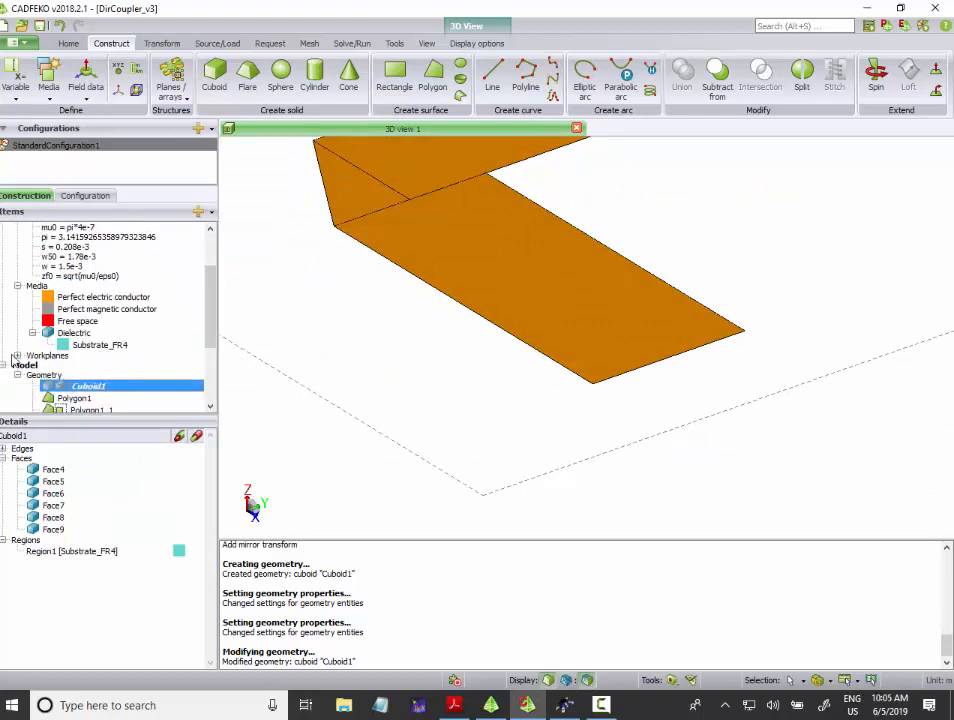
{"action": "left_click", "coordinate": [15, 356]}
{"action": "right_click", "coordinate": [57, 357]}
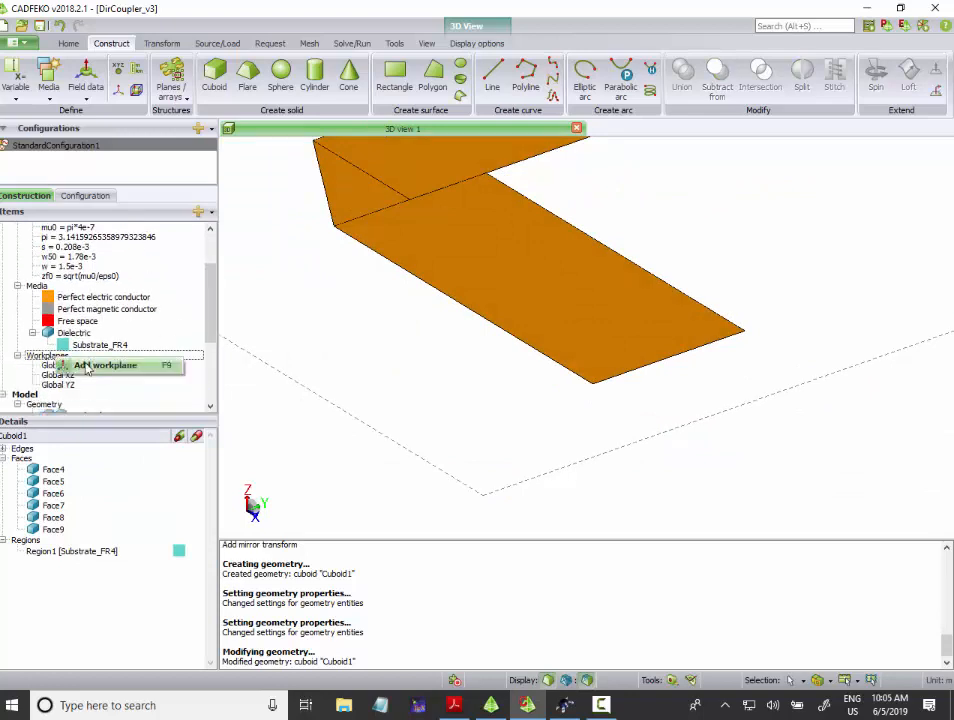
{"action": "left_click", "coordinate": [88, 367]}
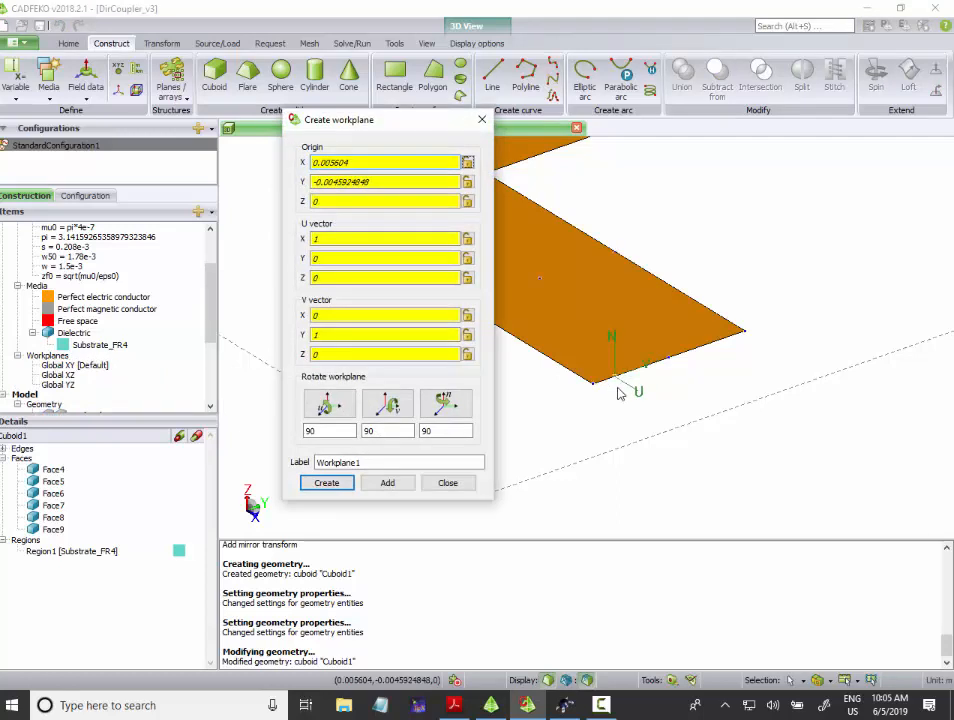
{"action": "left_click", "coordinate": [595, 389]}
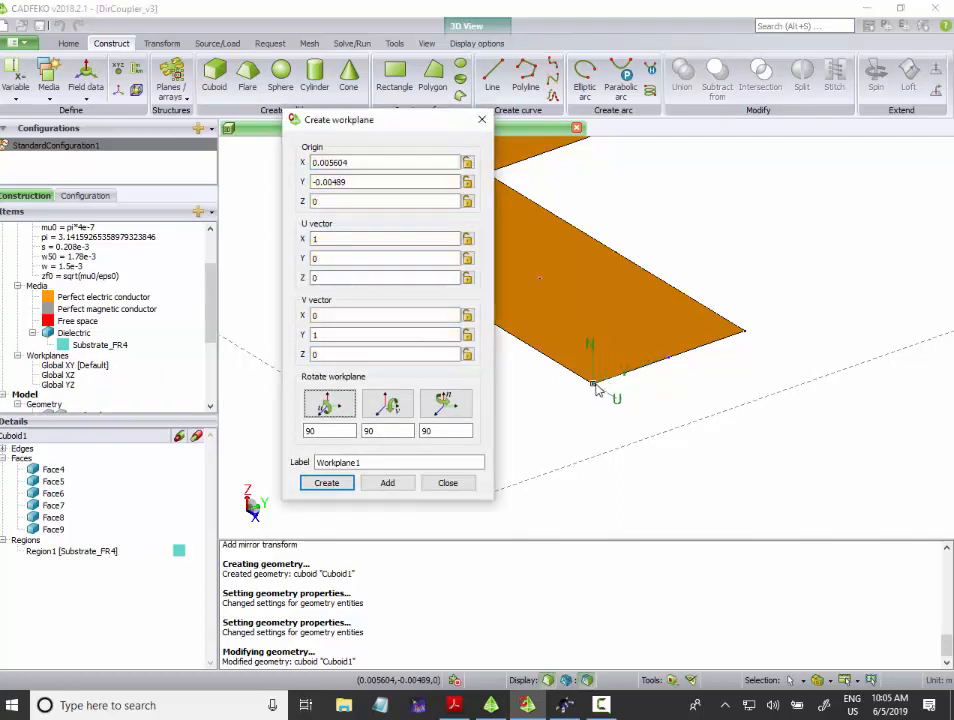
{"action": "left_click", "coordinate": [326, 482]}
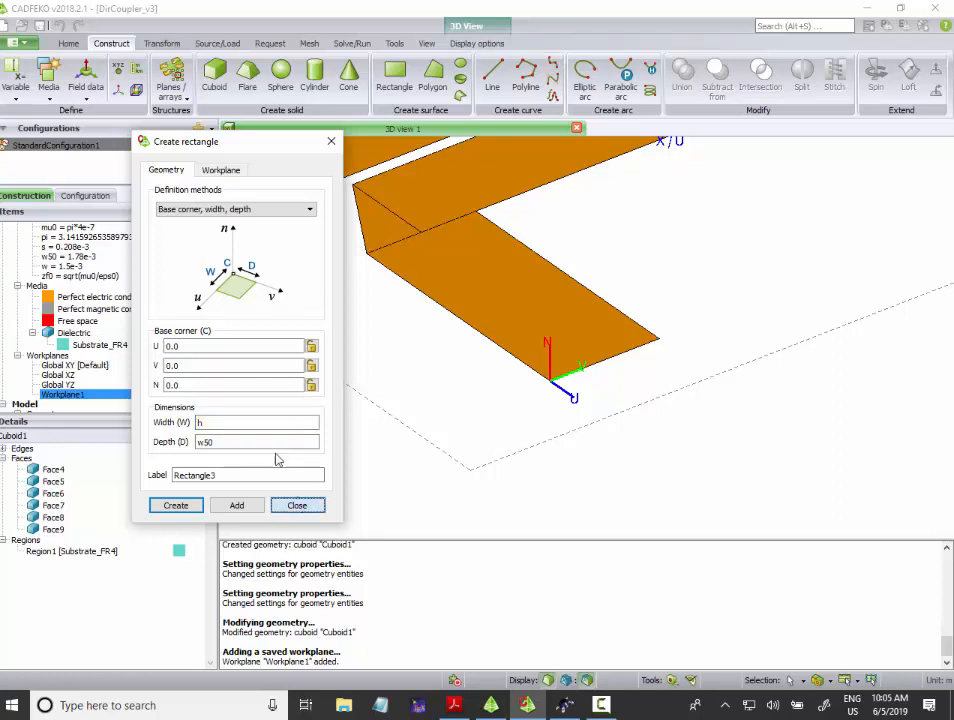
Step: Dismiss the pending rectangle and set Workplane1 as the default workplane
{"action": "left_click", "coordinate": [297, 504]}
{"action": "right_click", "coordinate": [103, 401]}
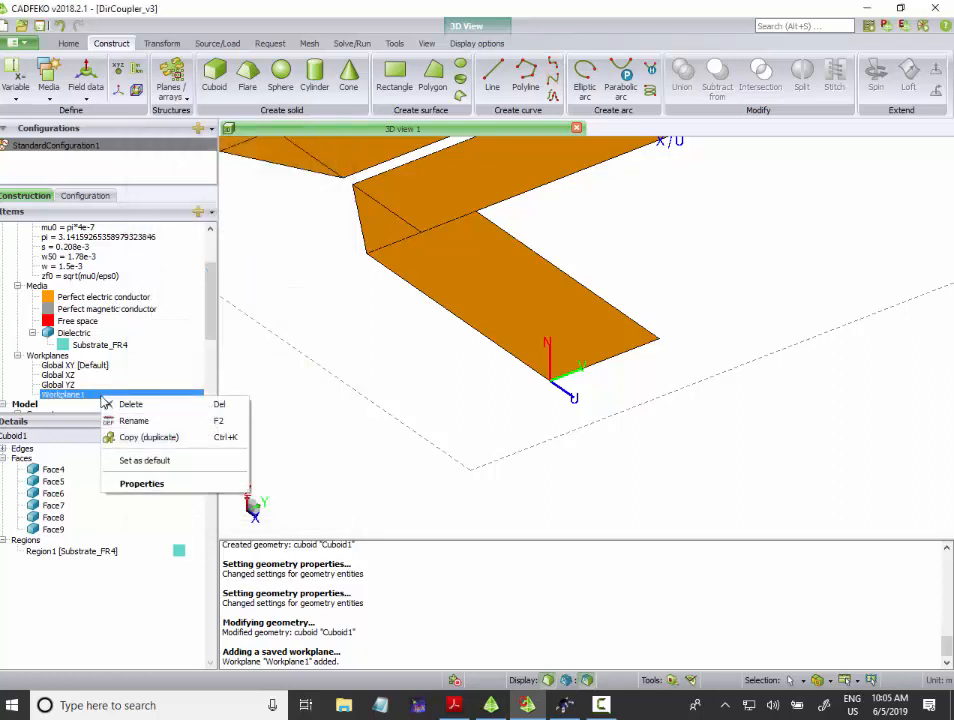
{"action": "left_click", "coordinate": [128, 459]}
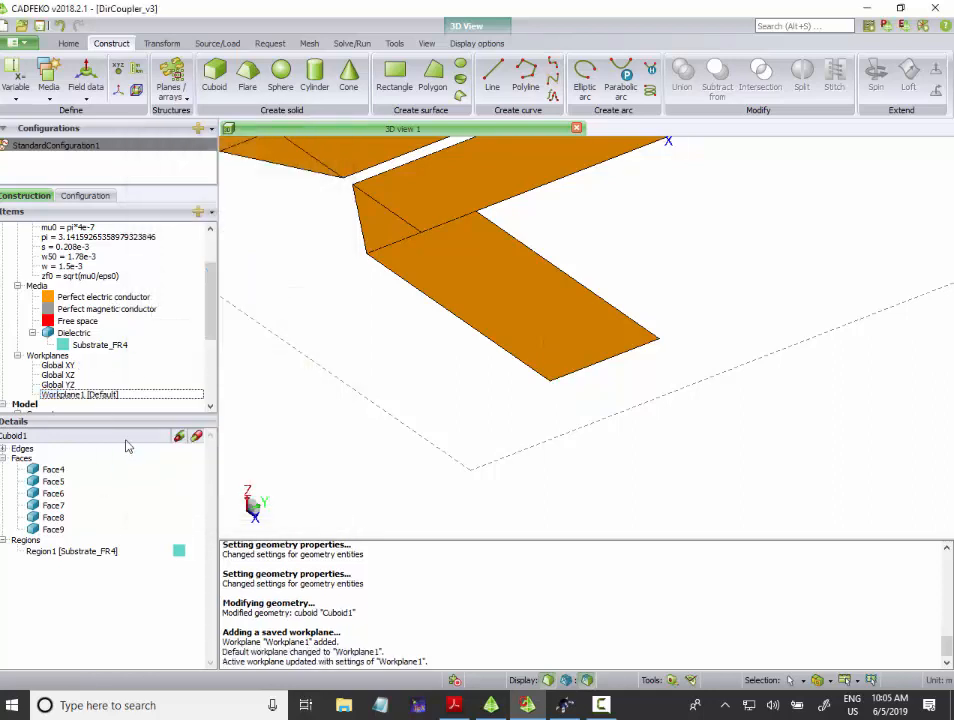
{"action": "left_click", "coordinate": [90, 395]}
Step: Create a rectangle at the end of the feed line with base corner at the workplane origin, width h and depth w50
{"action": "left_click", "coordinate": [394, 78]}
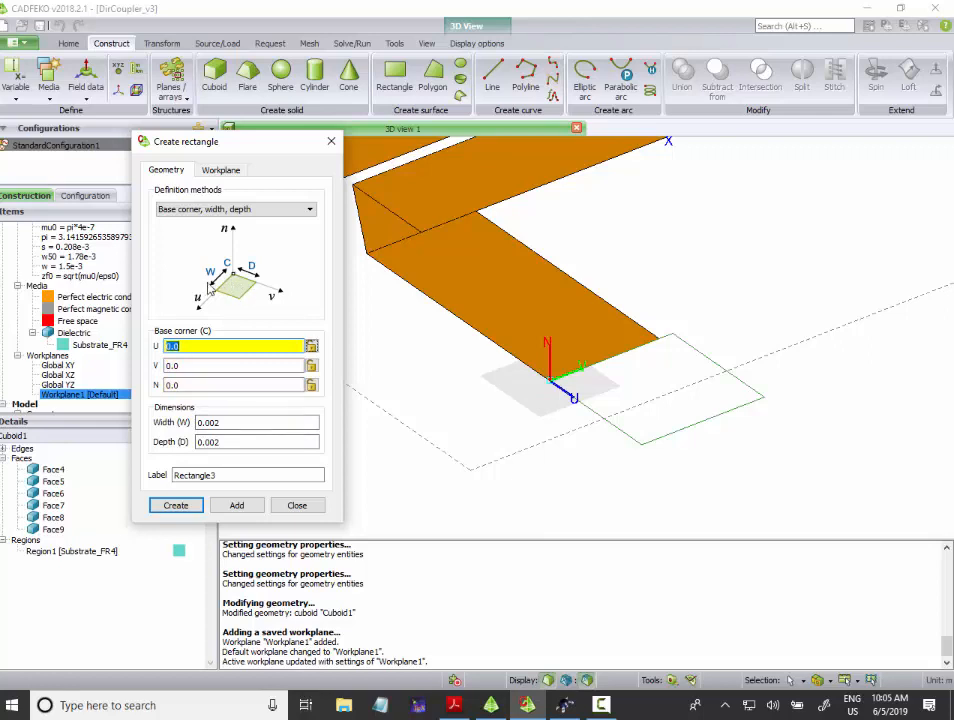
{"action": "left_click", "coordinate": [235, 422]}
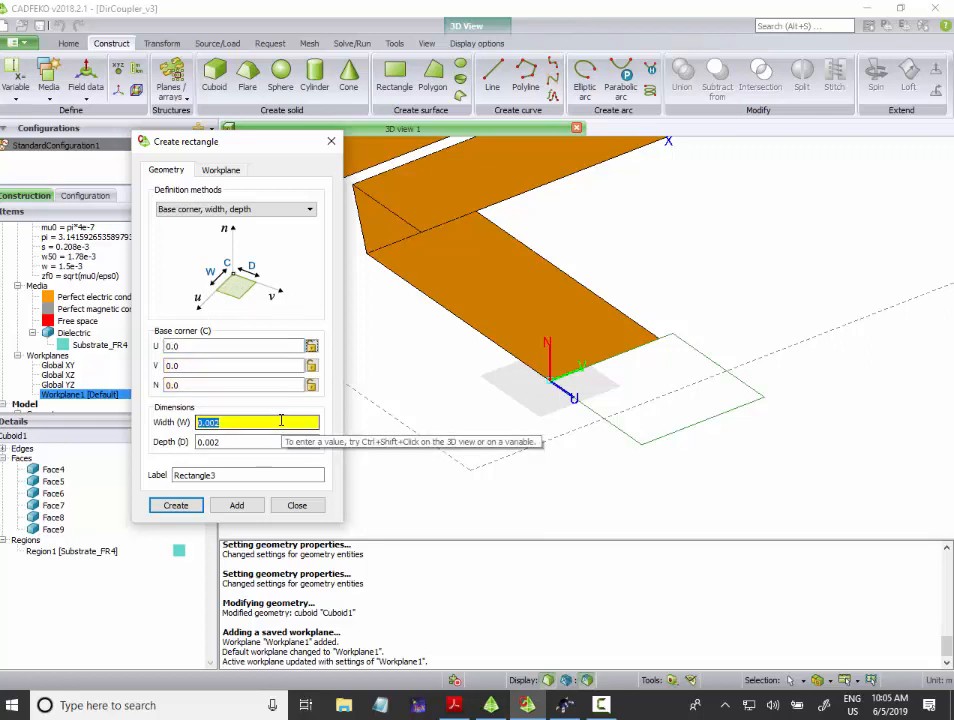
{"action": "type", "text": "h"}
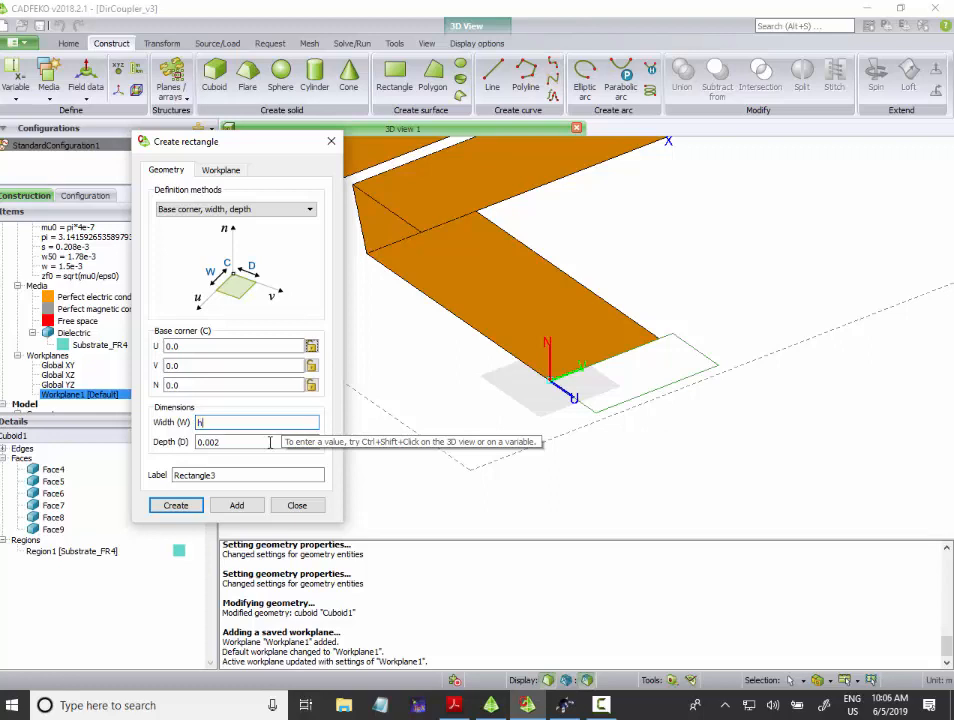
{"action": "left_click_drag", "start_coordinate": [270, 442], "coordinate": [180, 441]}
{"action": "type", "text": "w50"}
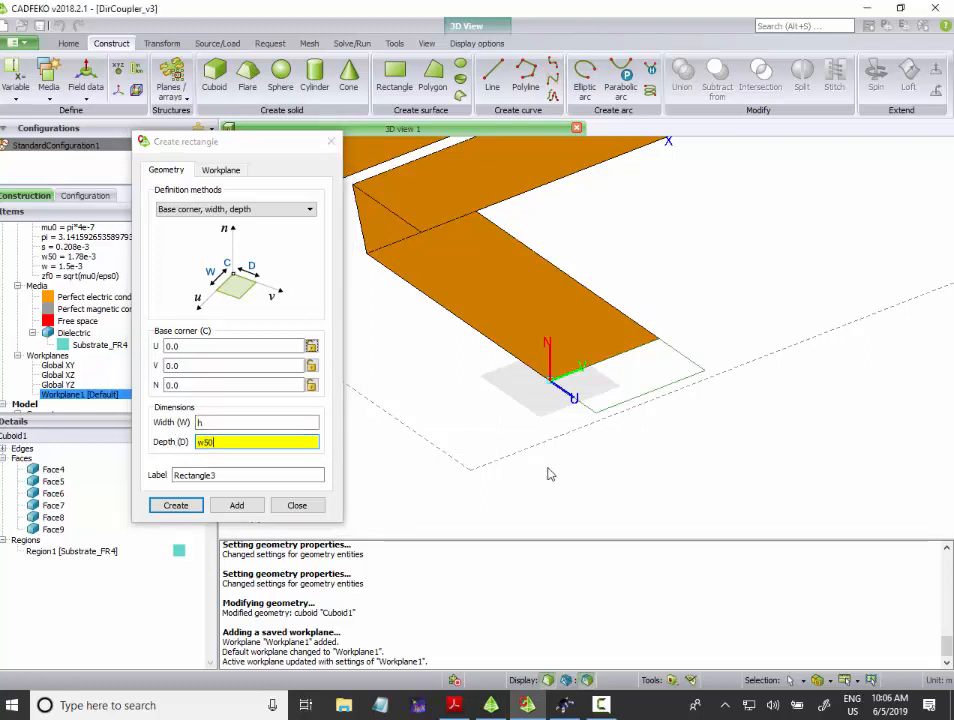
{"action": "left_click_drag", "start_coordinate": [547, 469], "coordinate": [750, 480]}
{"action": "left_click", "coordinate": [192, 505]}
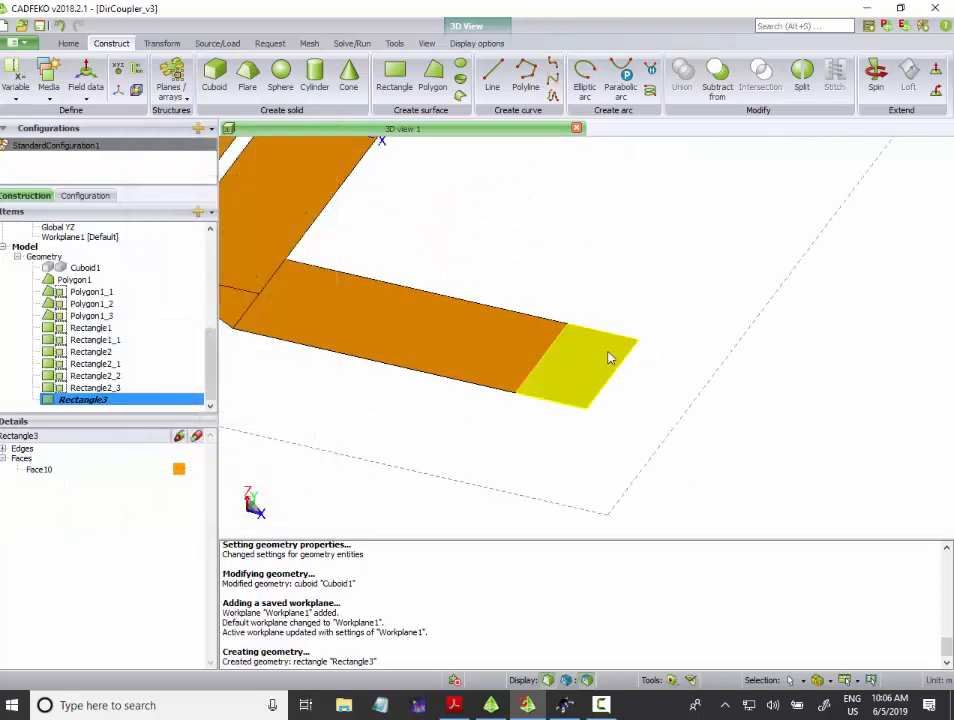
Step: Start a copy-and-rotate of the new end rectangle with one copy and a rotation angle of 90 degrees
{"action": "left_click_drag", "start_coordinate": [611, 358], "coordinate": [515, 357]}
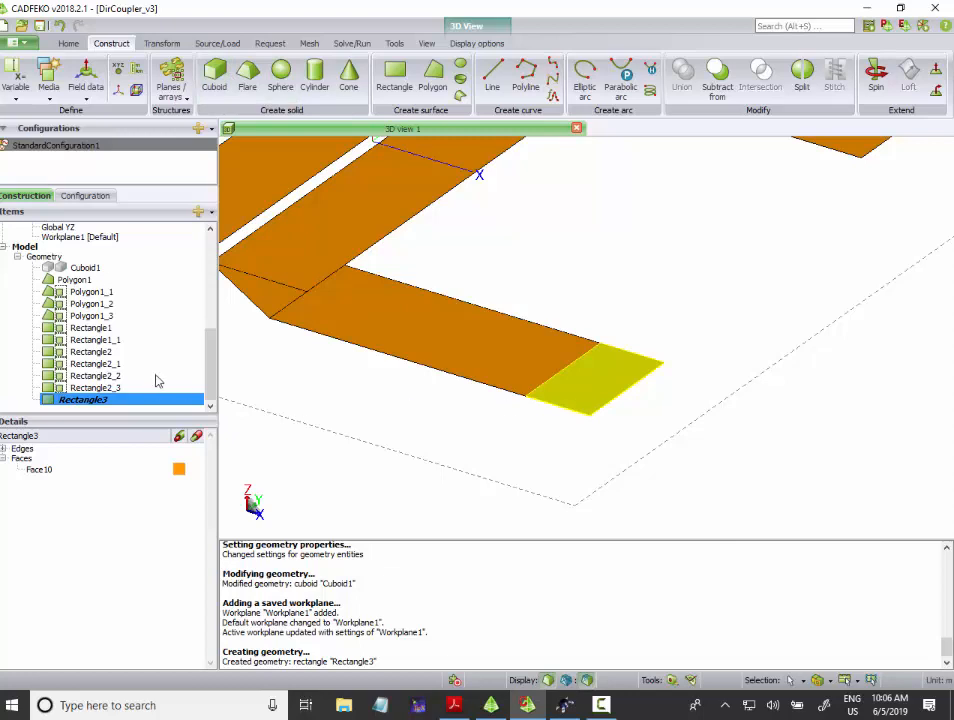
{"action": "left_click", "coordinate": [155, 43]}
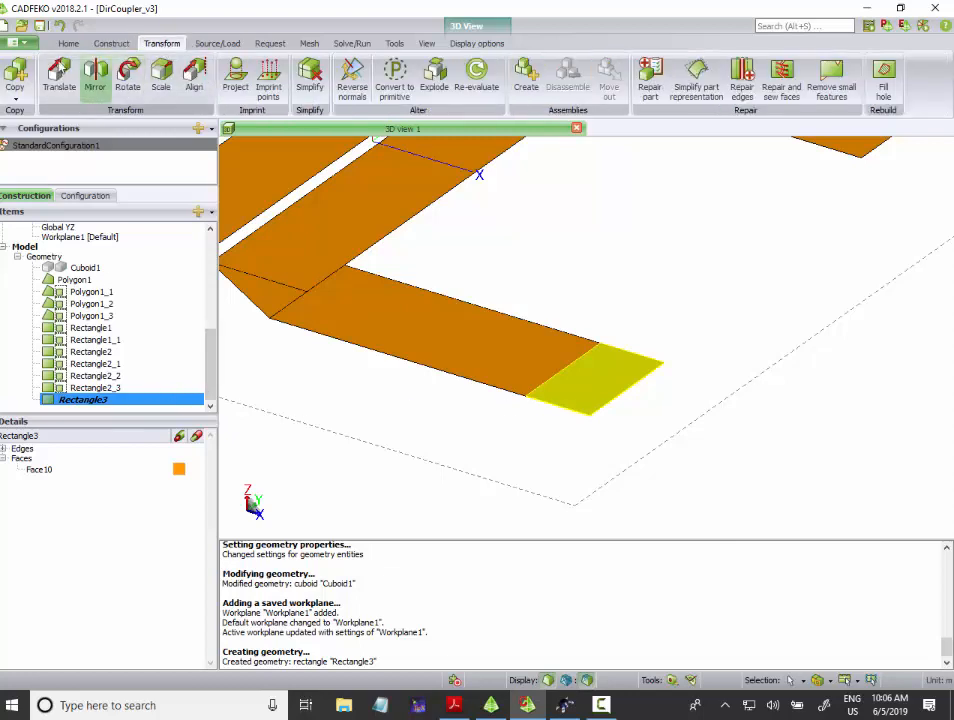
{"action": "left_click", "coordinate": [16, 74]}
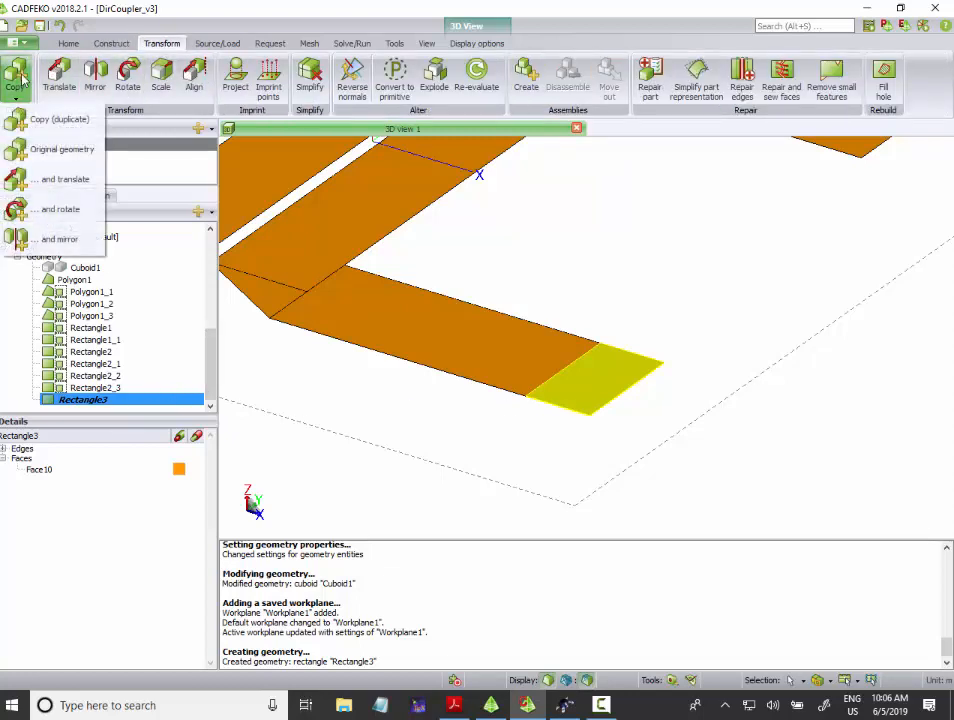
{"action": "left_click", "coordinate": [48, 209]}
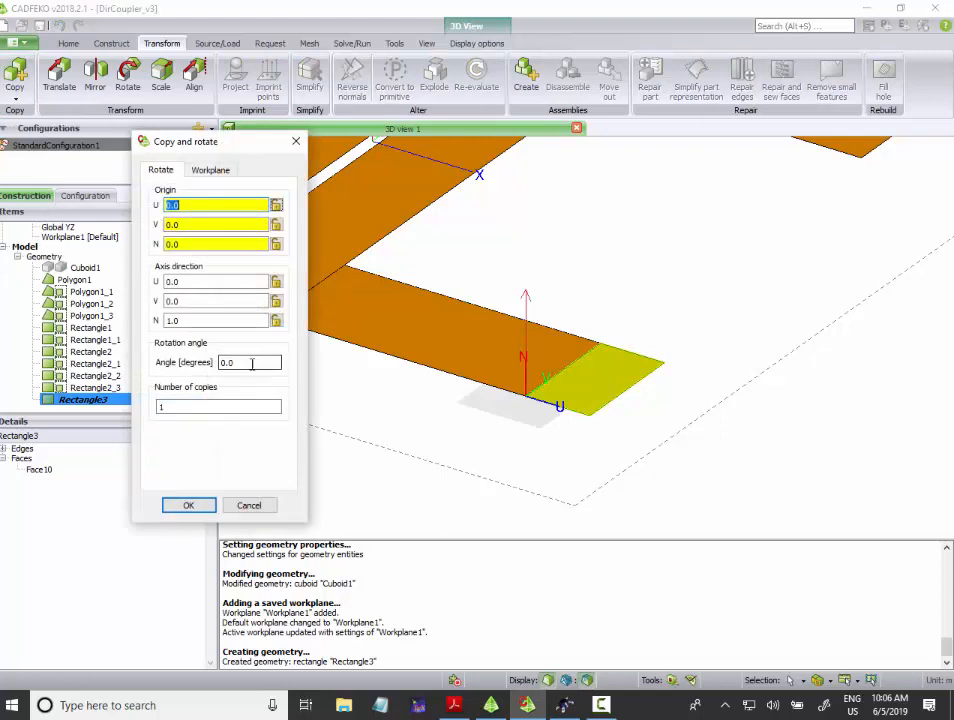
{"action": "left_click", "coordinate": [251, 362]}
{"action": "type", "text": "90"}
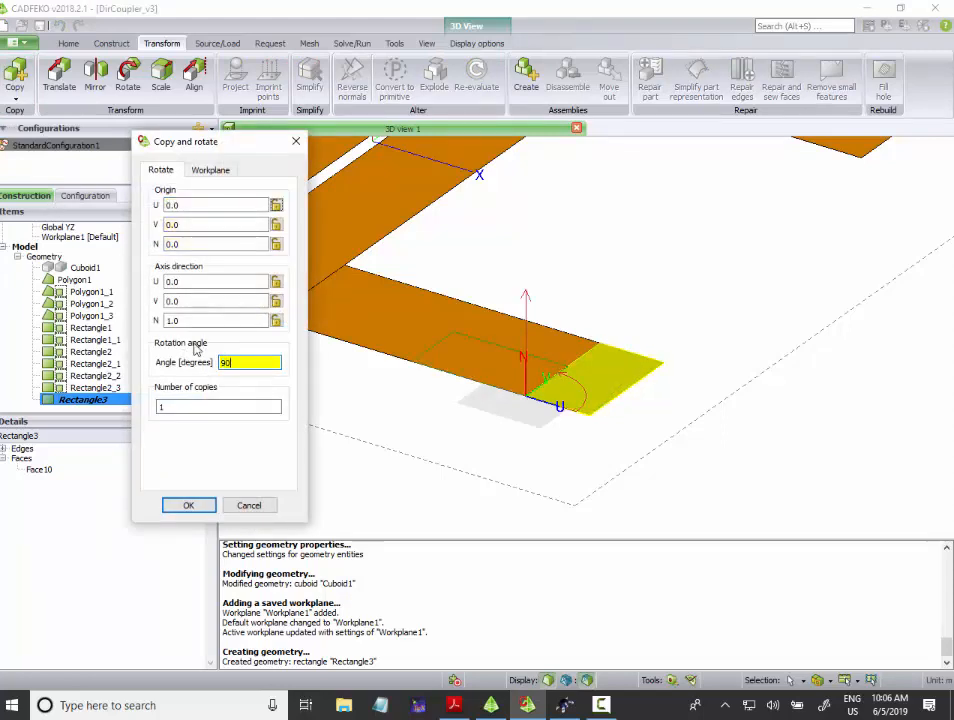
Step: Orient the rotation workplane with U vector 1, 0, 0 and V vector 0, 0, 1, and create the upright copy of the end rectangle
{"action": "left_click", "coordinate": [210, 169]}
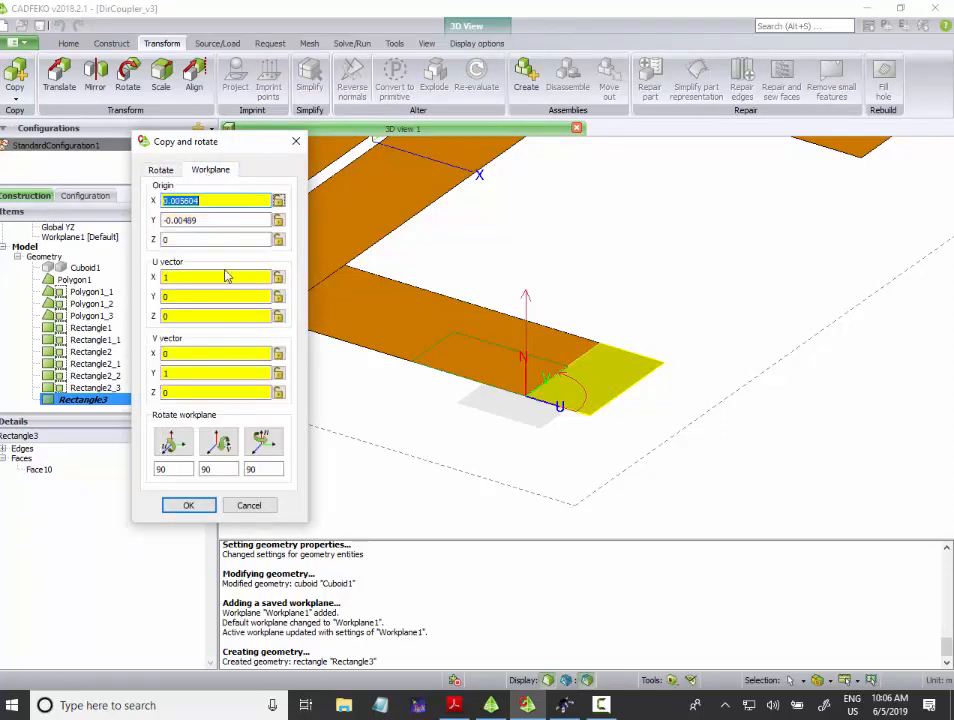
{"action": "left_click", "coordinate": [220, 443]}
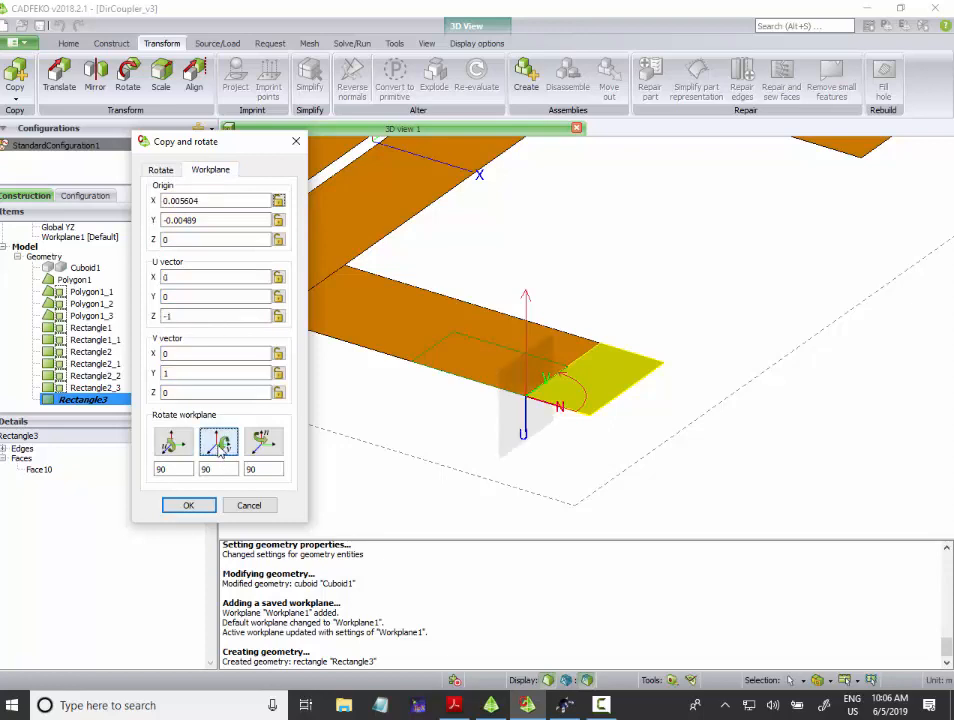
{"action": "left_click", "coordinate": [174, 443]}
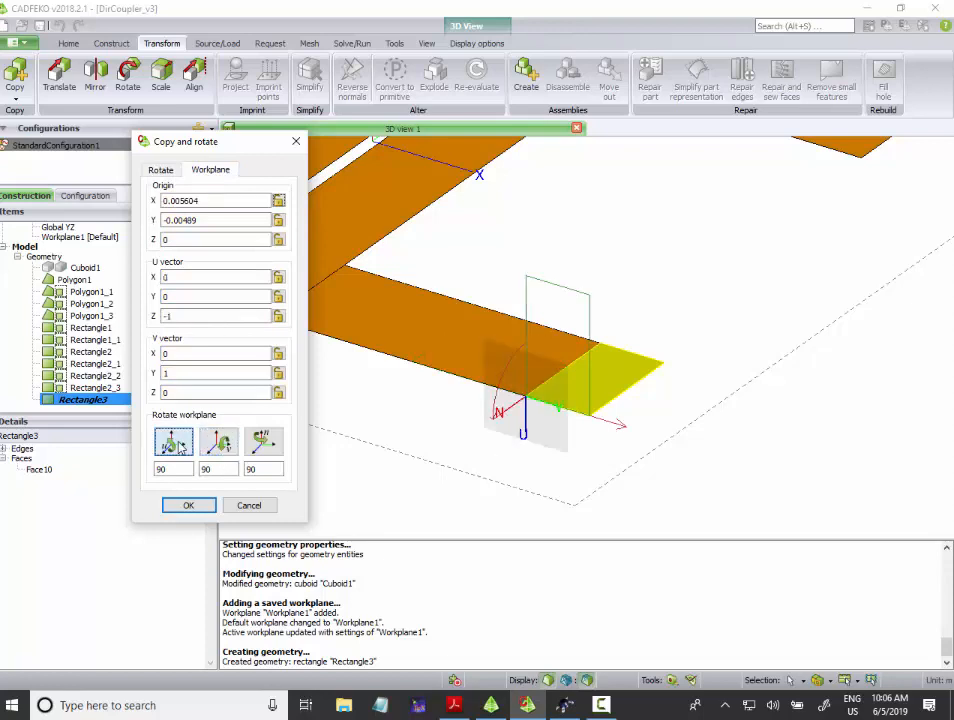
{"action": "left_click", "coordinate": [263, 447]}
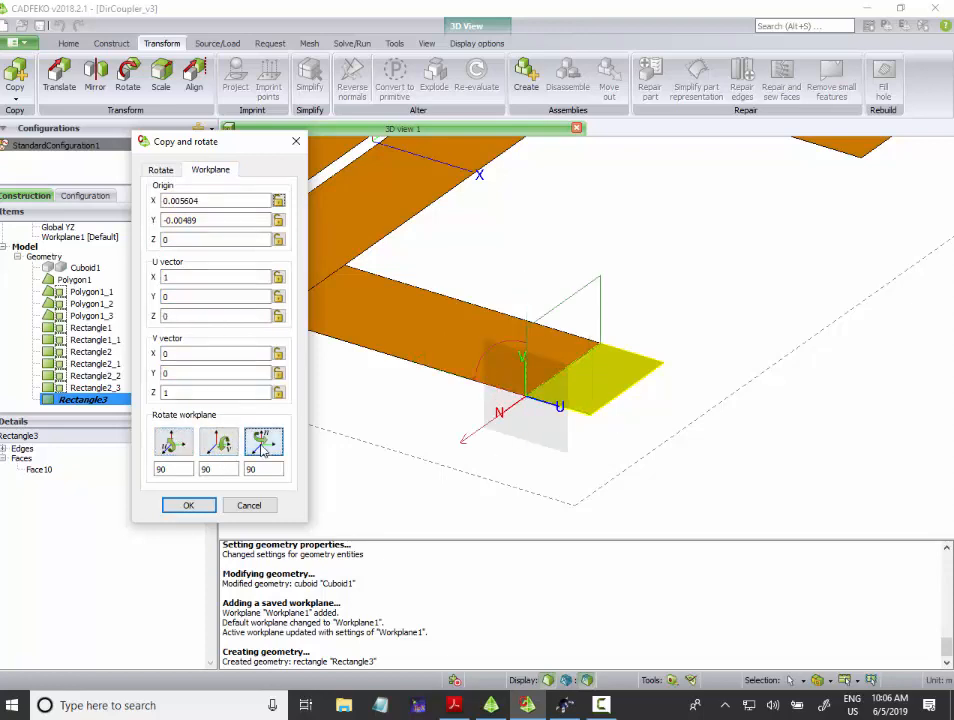
{"action": "left_click", "coordinate": [188, 505]}
{"action": "mouse_move", "coordinate": [498, 409]}
{"action": "left_mouse_down"}
{"action": "mouse_move", "coordinate": [558, 337]}
{"action": "mouse_move", "coordinate": [577, 400]}
{"action": "mouse_move", "coordinate": [587, 400]}
{"action": "left_mouse_up"}
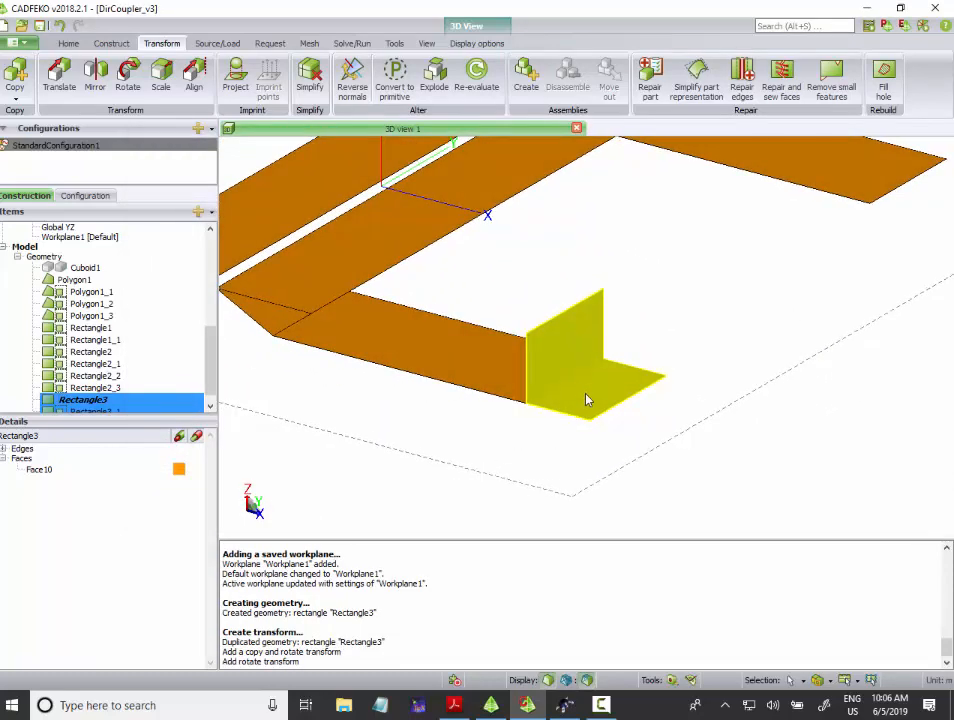
{"action": "left_click", "coordinate": [553, 362]}
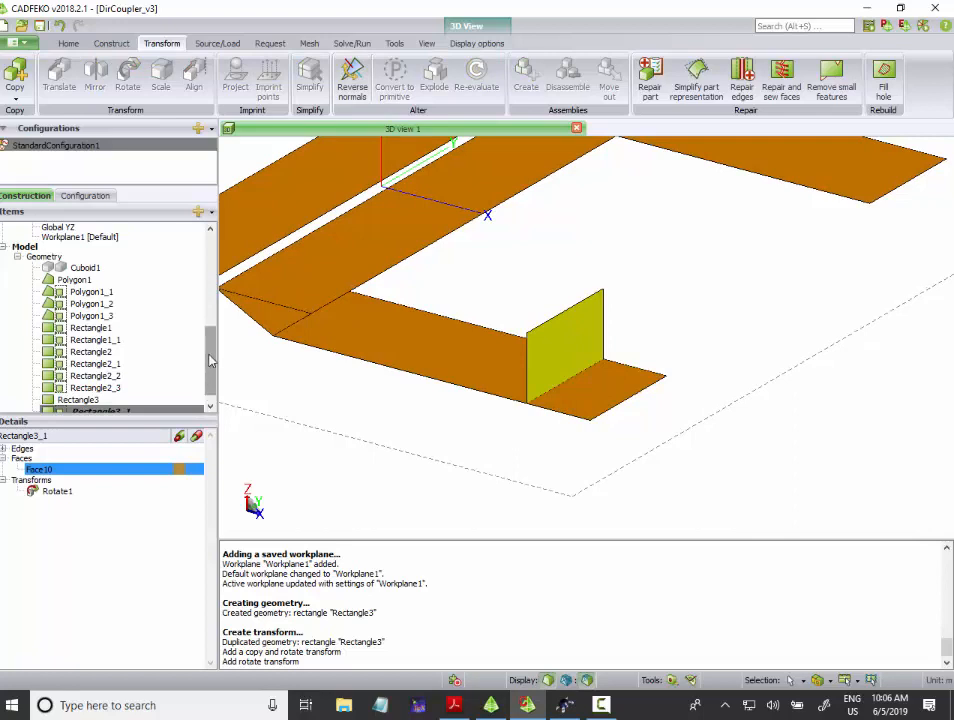
Step: Translate the upright rectangle from its upper corner at 0, 0, 0.001 to the outer corner of the feed line end
{"action": "scroll", "coordinate": [210, 360], "scroll_direction": "down", "scroll_amount": 1}
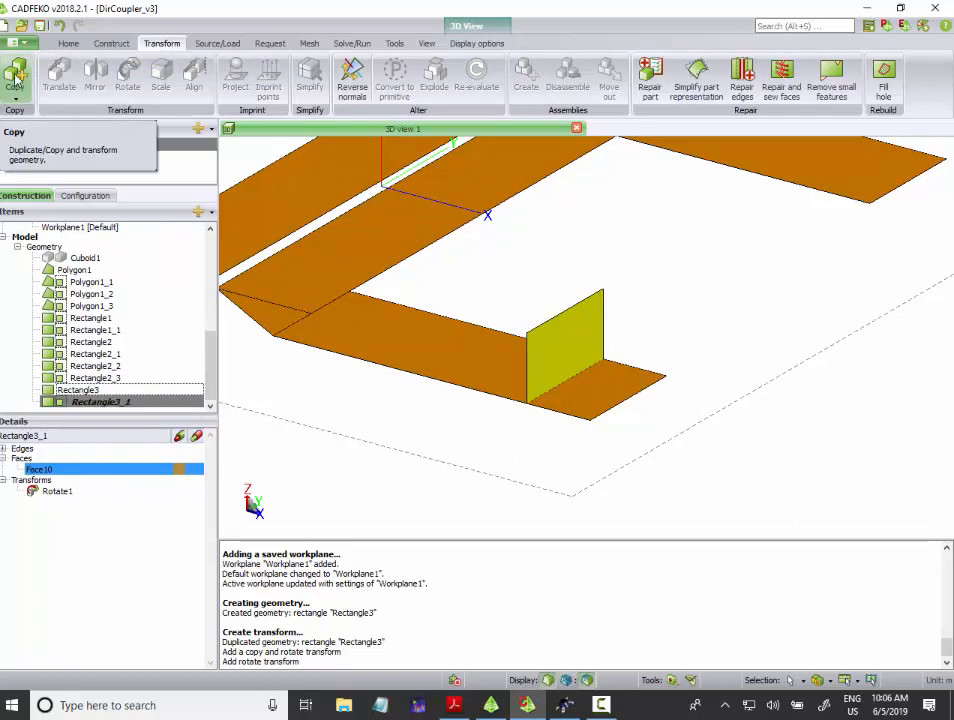
{"action": "left_click", "coordinate": [578, 335]}
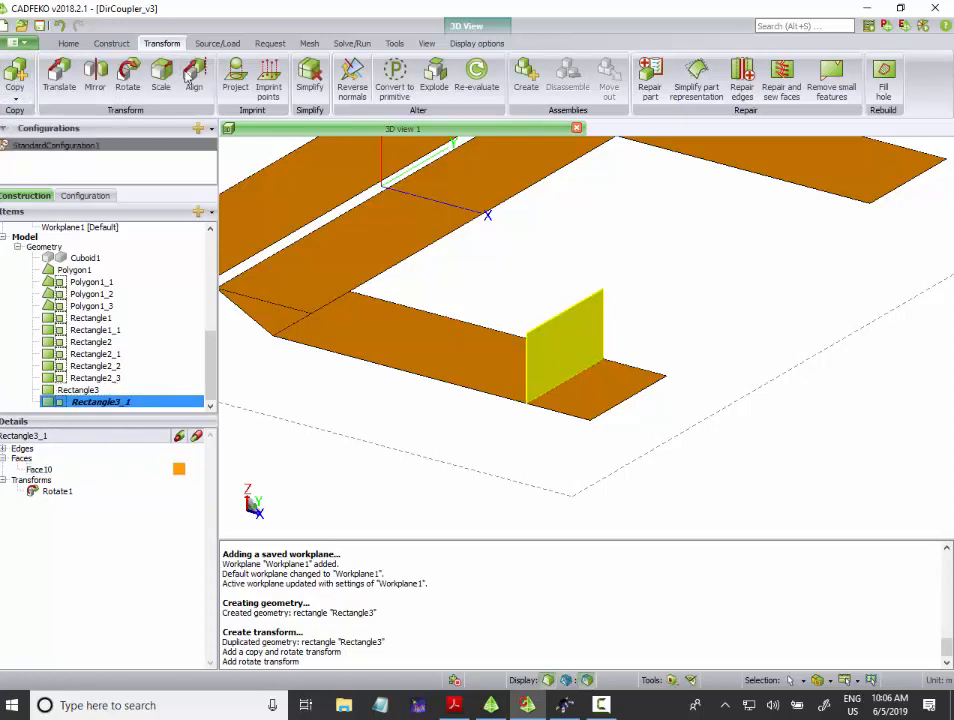
{"action": "left_click", "coordinate": [56, 75]}
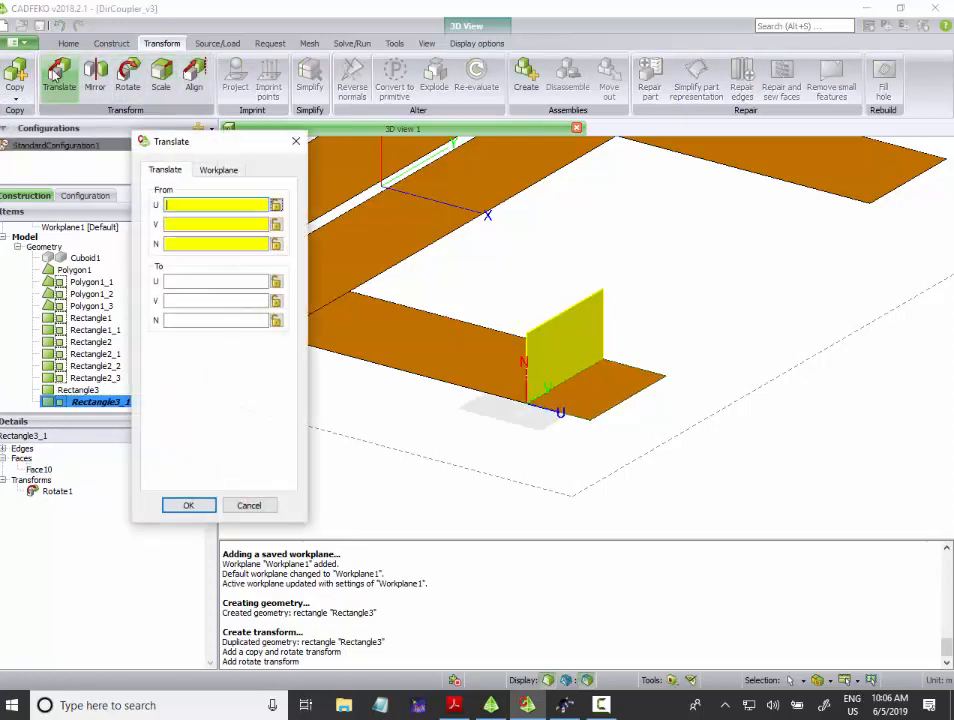
{"action": "left_click", "coordinate": [527, 335]}
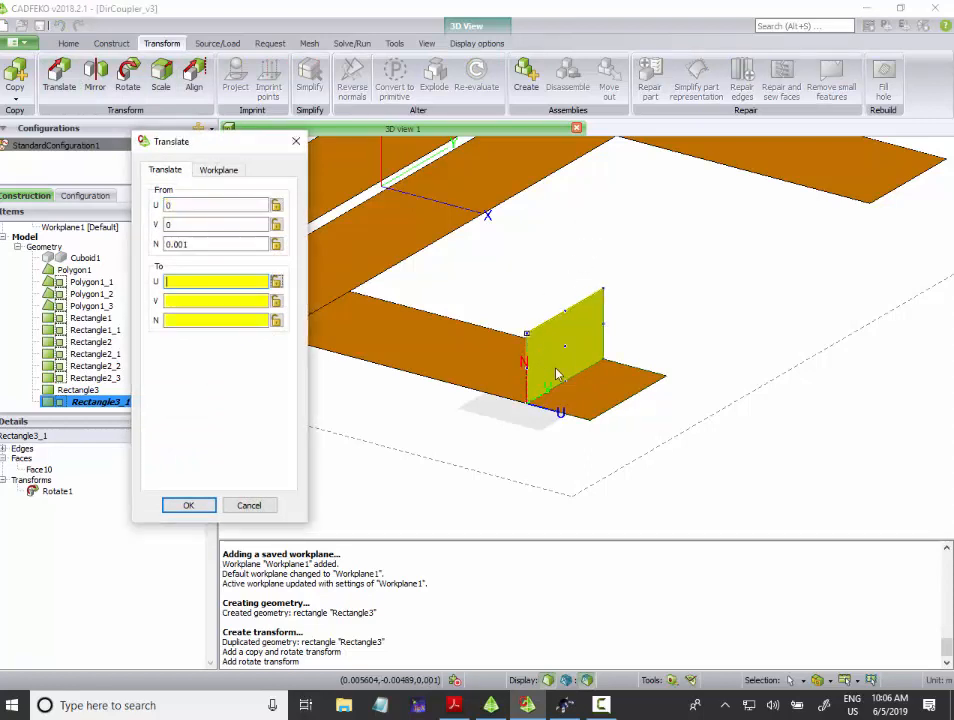
{"action": "left_click", "coordinate": [590, 421]}
{"action": "left_click", "coordinate": [188, 506]}
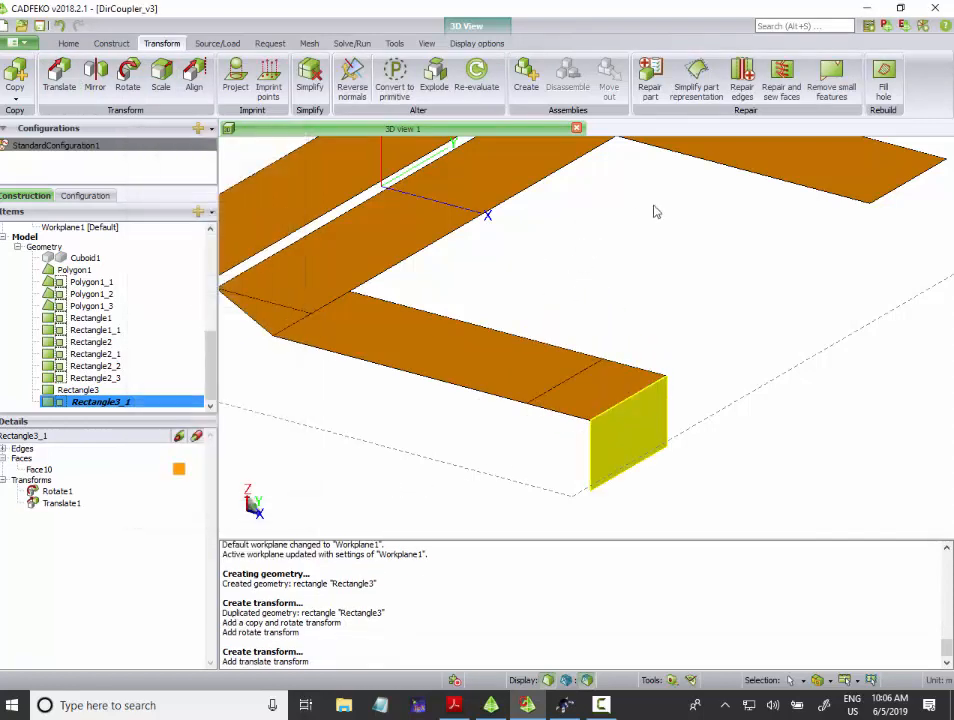
Step: Copy and translate the flat end rectangle once, from 0.001, 0, 0 to 0.001, 0, -0.001, at the upright rectangle's lower edge
{"action": "scroll", "coordinate": [643, 214], "scroll_direction": "down", "scroll_amount": 2}
{"action": "scroll", "coordinate": [642, 214], "scroll_direction": "up", "scroll_amount": 4}
{"action": "scroll", "coordinate": [640, 216], "scroll_direction": "down", "scroll_amount": 4}
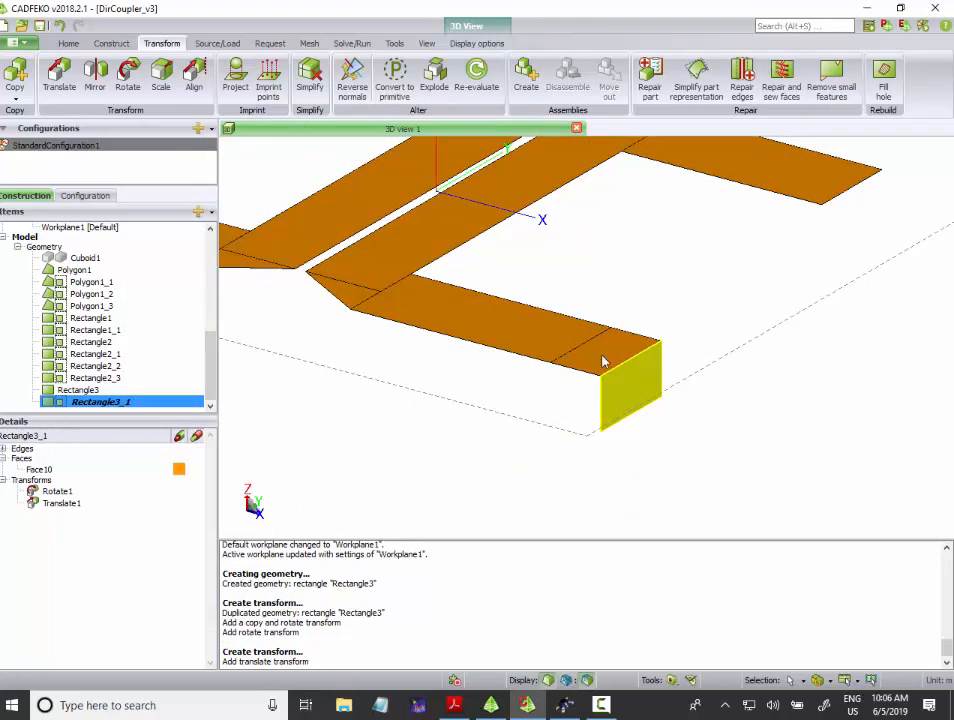
{"action": "left_click", "coordinate": [603, 362]}
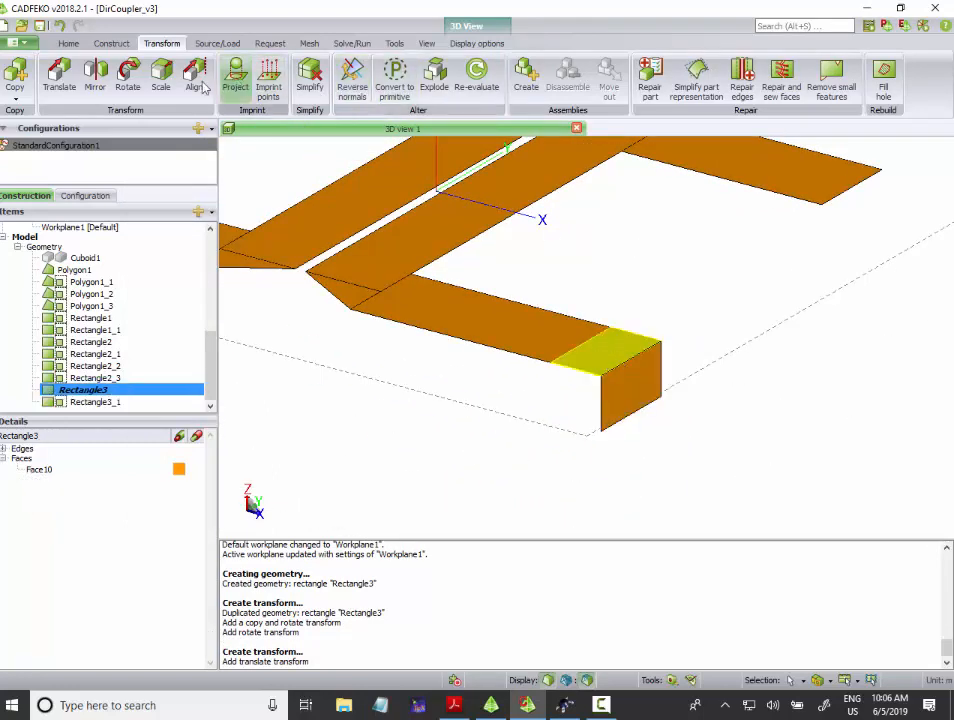
{"action": "left_click", "coordinate": [15, 85]}
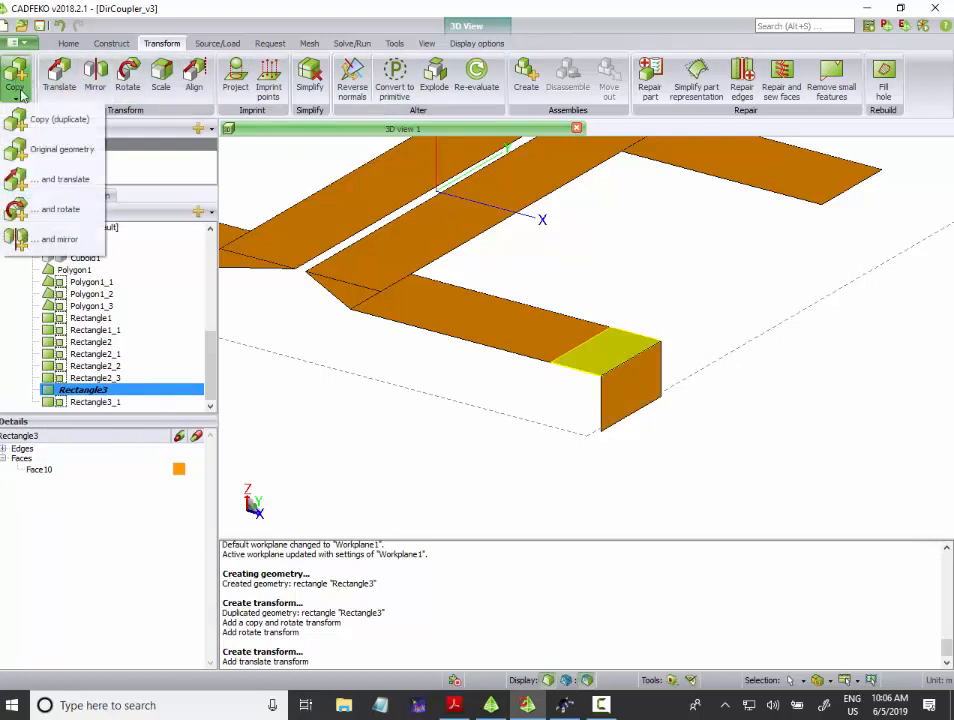
{"action": "left_click", "coordinate": [45, 187]}
{"action": "left_click", "coordinate": [603, 373]}
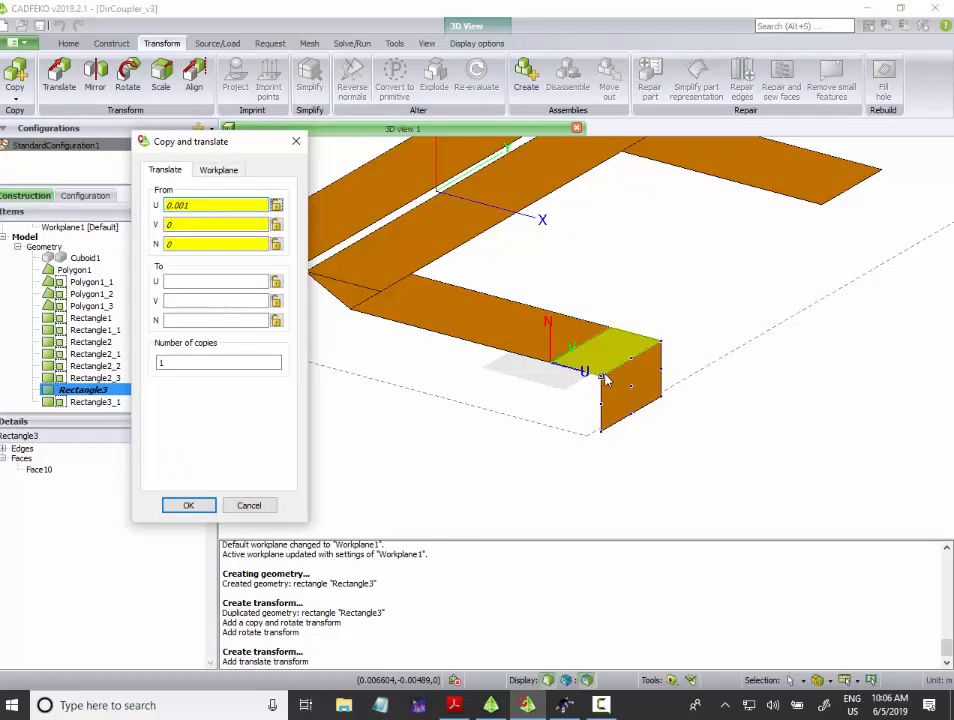
{"action": "left_click", "coordinate": [605, 380]}
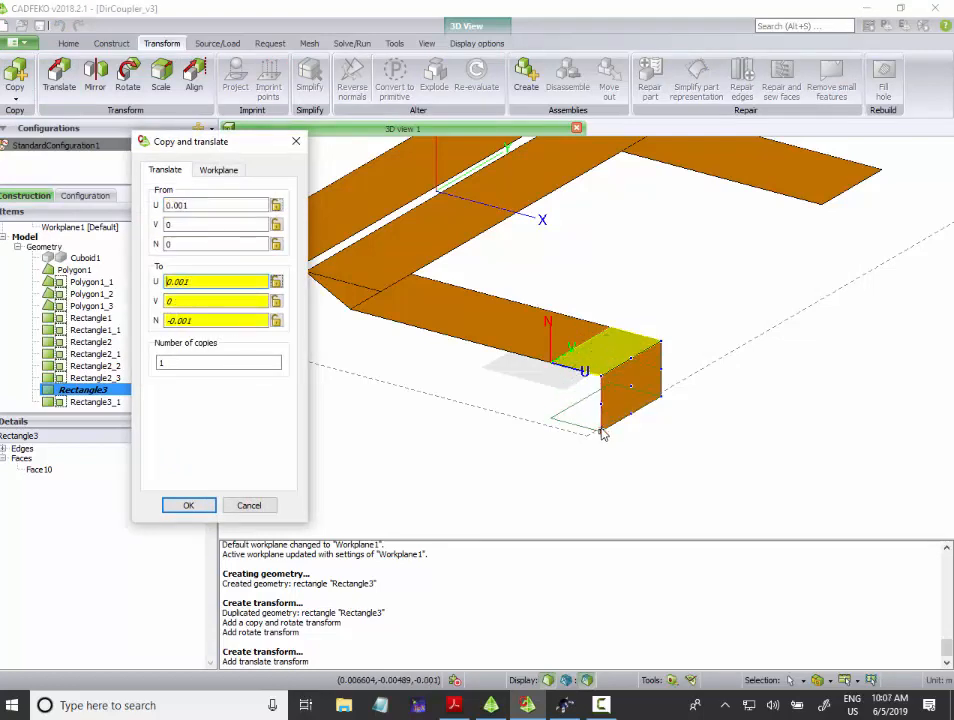
{"action": "left_click", "coordinate": [603, 432]}
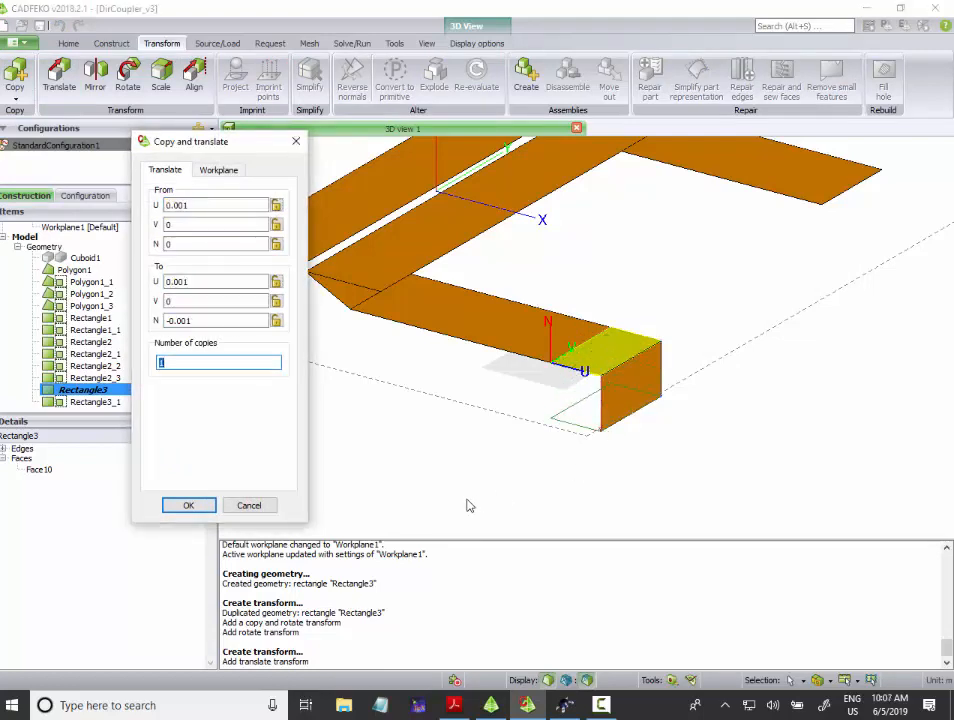
{"action": "left_click", "coordinate": [188, 507]}
Step: Create Workplane2 snapped to the centre of the upright rectangle, with U vector 0, 0, 1 and V vector 0, -1, 0
{"action": "scroll", "coordinate": [605, 440], "scroll_direction": "up", "scroll_amount": 3}
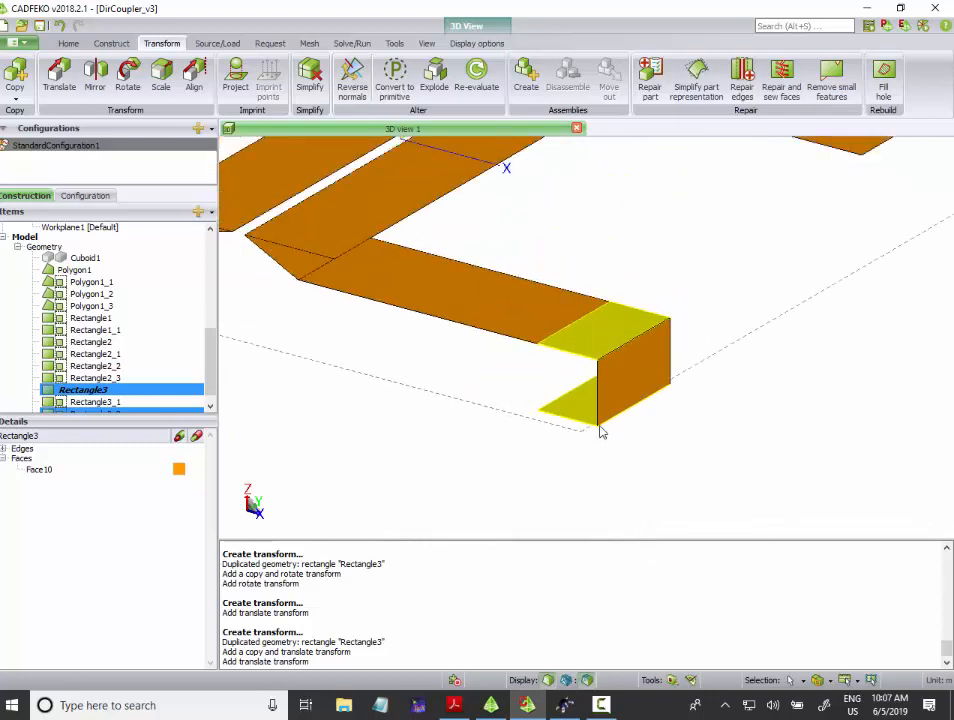
{"action": "mouse_move", "coordinate": [601, 432]}
{"action": "left_mouse_down"}
{"action": "mouse_move", "coordinate": [741, 391]}
{"action": "mouse_move", "coordinate": [618, 410]}
{"action": "mouse_move", "coordinate": [626, 408]}
{"action": "left_mouse_up"}
{"action": "scroll", "coordinate": [627, 408], "scroll_direction": "down", "scroll_amount": 1}
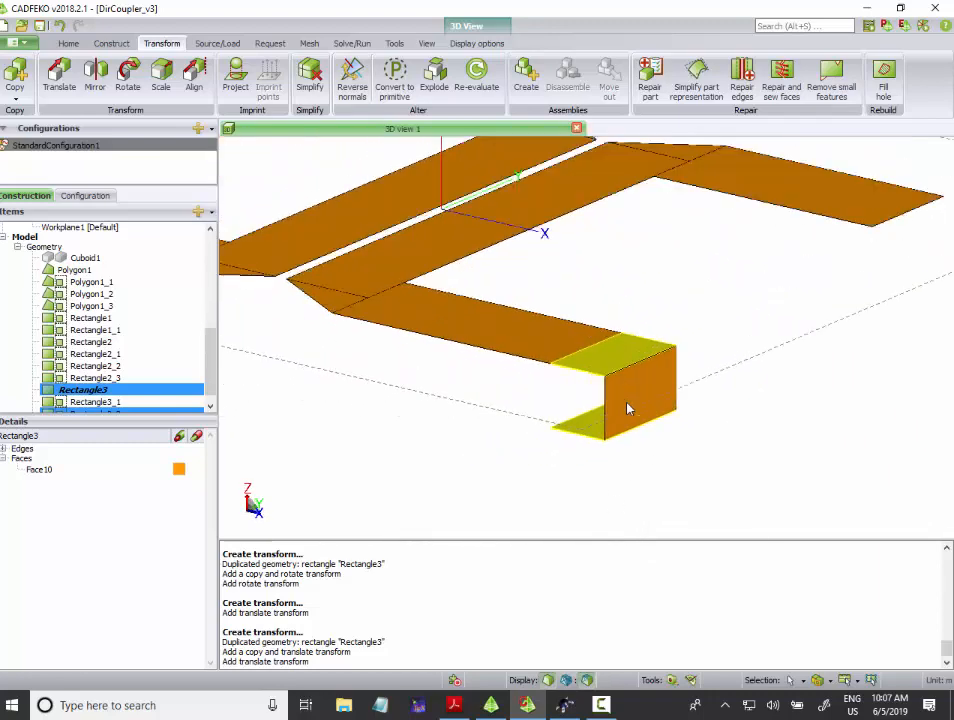
{"action": "scroll", "coordinate": [628, 408], "scroll_direction": "up", "scroll_amount": 2}
{"action": "left_click", "coordinate": [632, 407]}
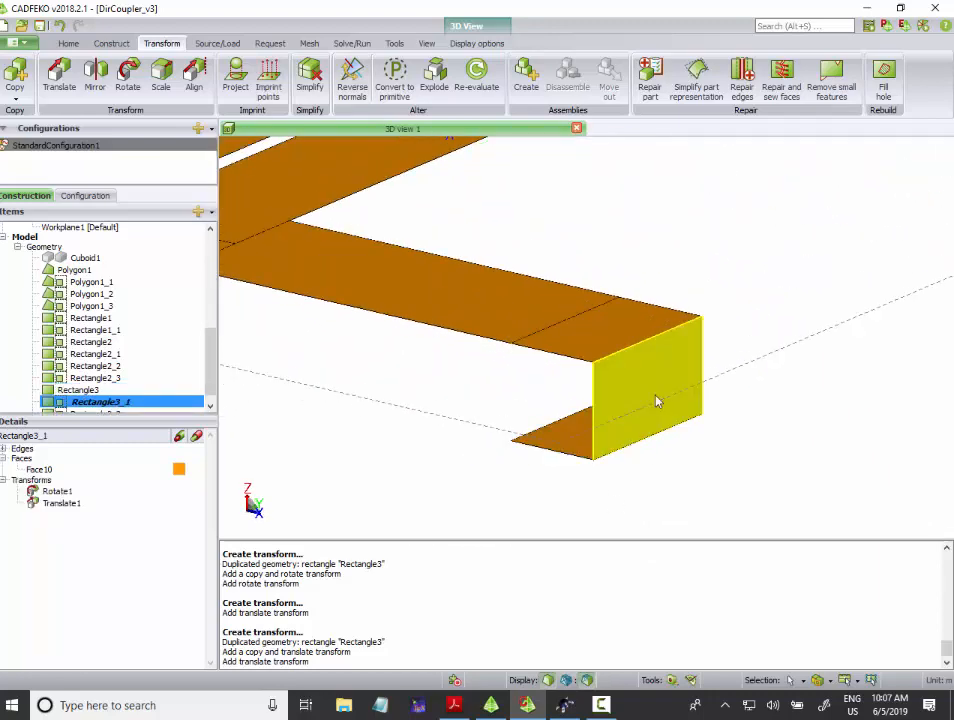
{"action": "mouse_move", "coordinate": [656, 400]}
{"action": "left_mouse_down"}
{"action": "mouse_move", "coordinate": [607, 398]}
{"action": "mouse_move", "coordinate": [677, 400]}
{"action": "mouse_move", "coordinate": [654, 392]}
{"action": "left_mouse_up"}
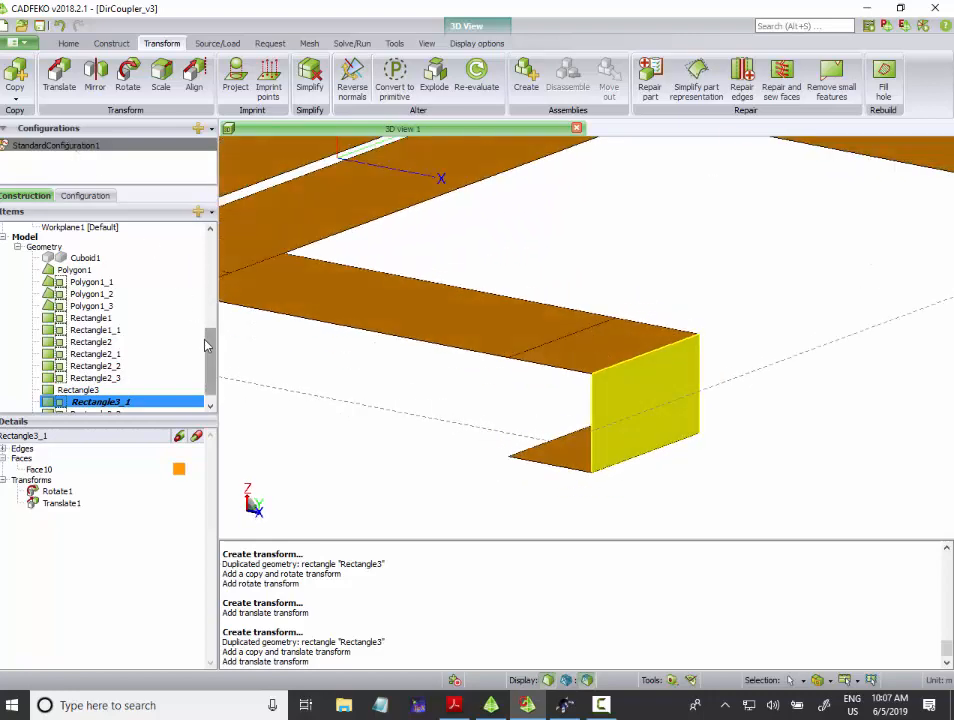
{"action": "left_click_drag", "start_coordinate": [213, 360], "coordinate": [207, 249]}
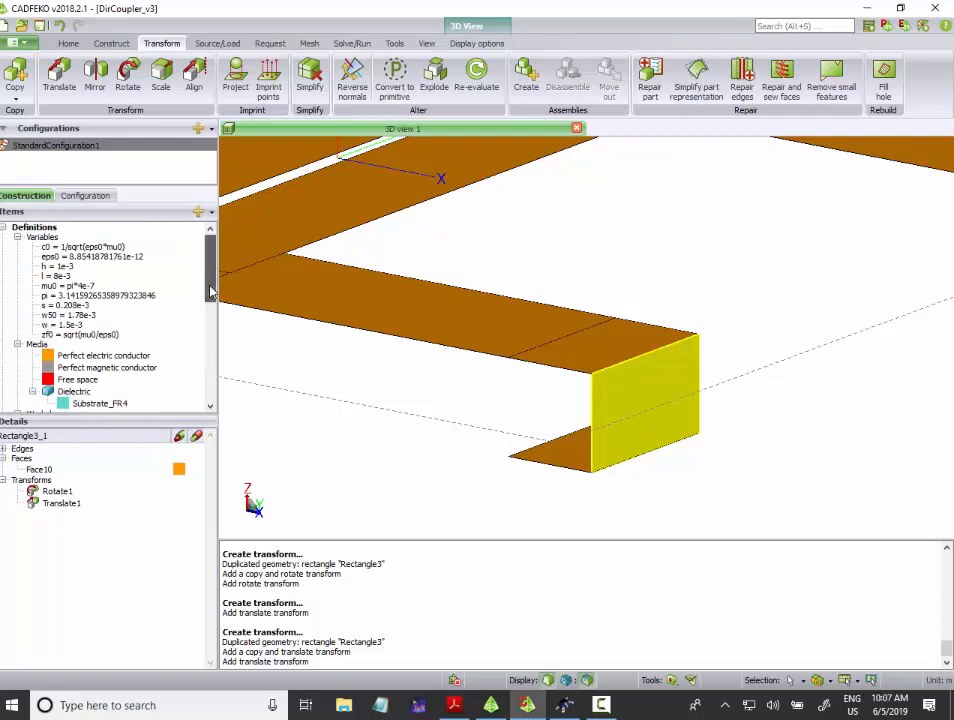
{"action": "scroll", "coordinate": [150, 283], "scroll_direction": "down", "scroll_amount": 5}
{"action": "left_click", "coordinate": [48, 241]}
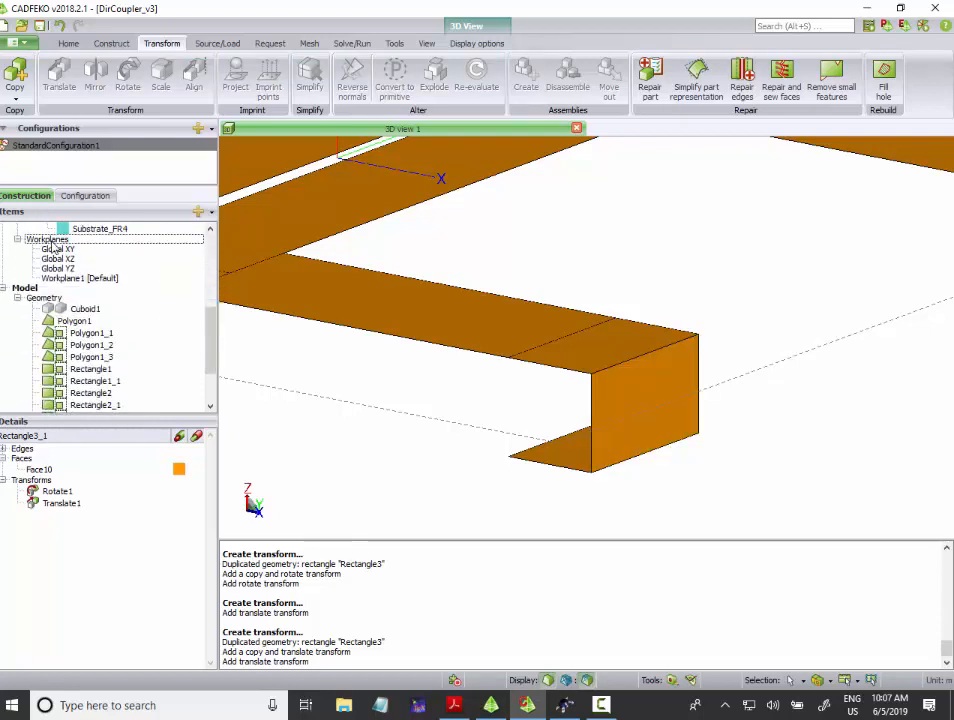
{"action": "left_click", "coordinate": [87, 251]}
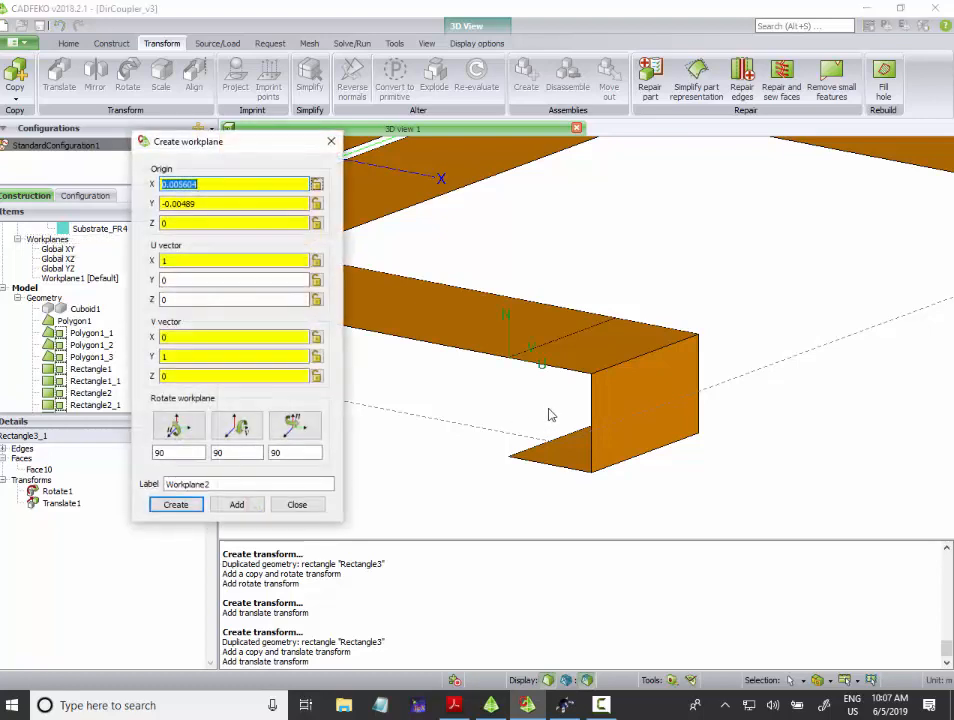
{"action": "key", "text": "ctrl+shift"}
{"action": "key", "text": "ctrl+shift"}
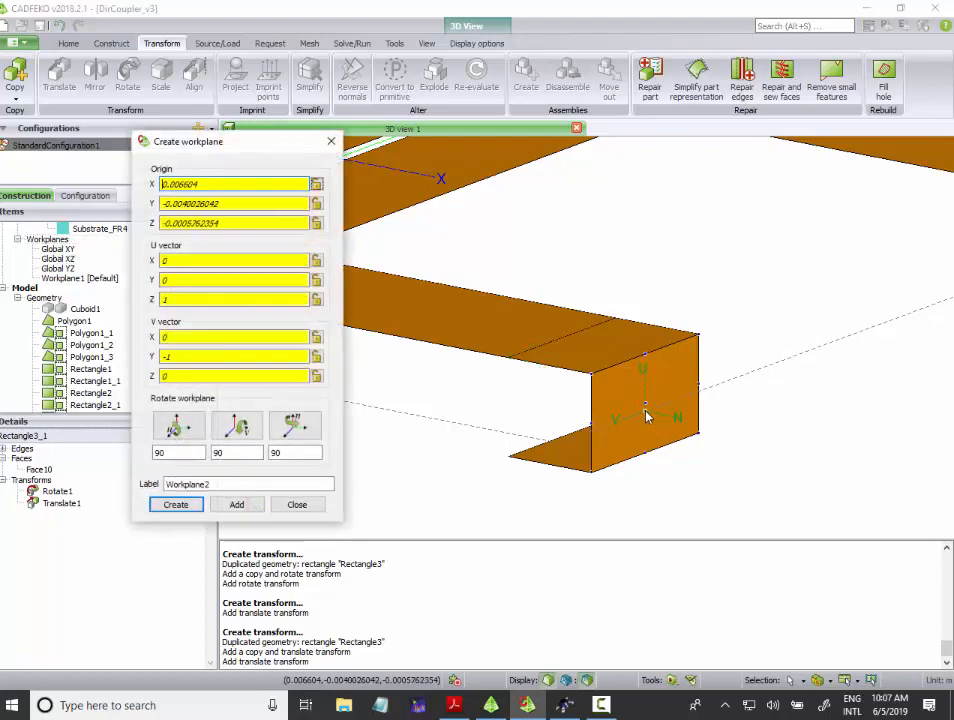
{"action": "left_click", "coordinate": [646, 405], "text": "ctrl+shift"}
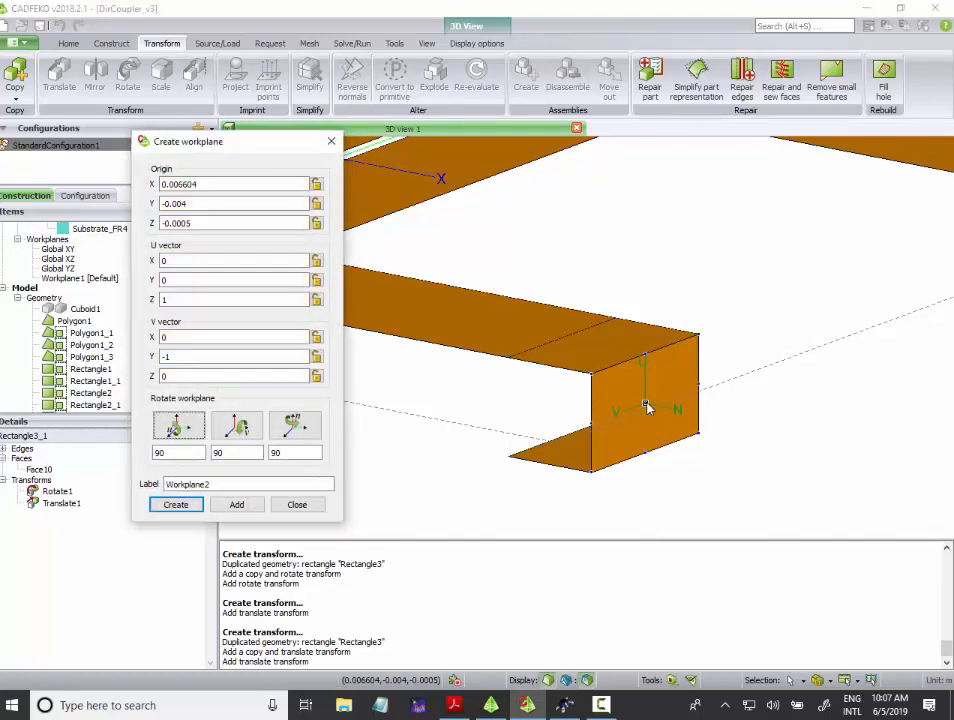
{"action": "left_click", "coordinate": [198, 506]}
Step: Set Workplane2 as the default workplane and show its axes on the upright rectangle
{"action": "right_click", "coordinate": [74, 291]}
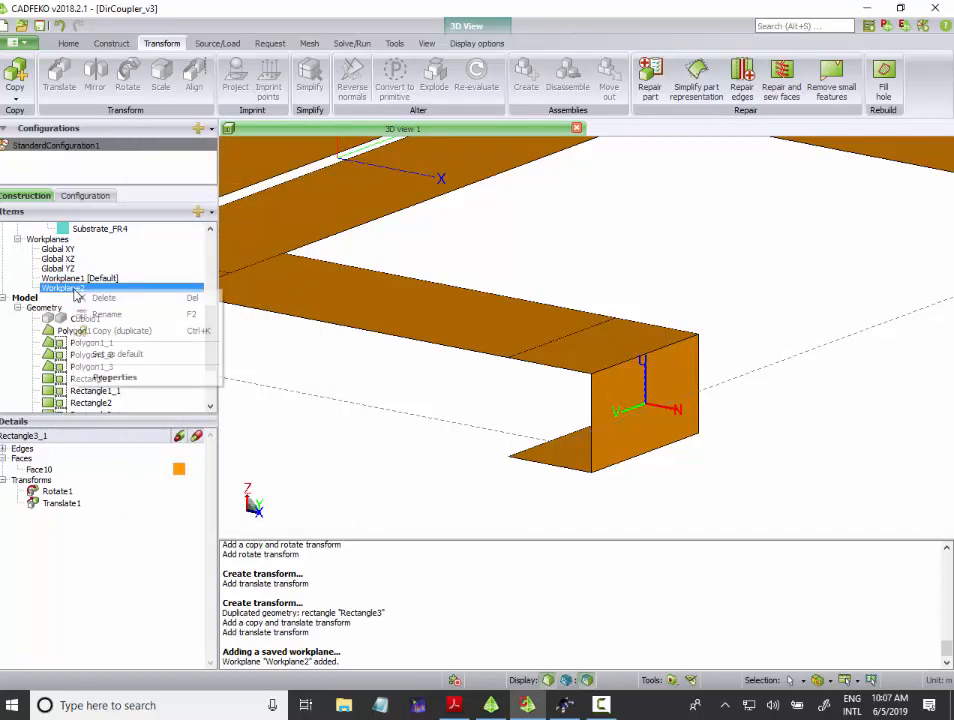
{"action": "left_click", "coordinate": [118, 354]}
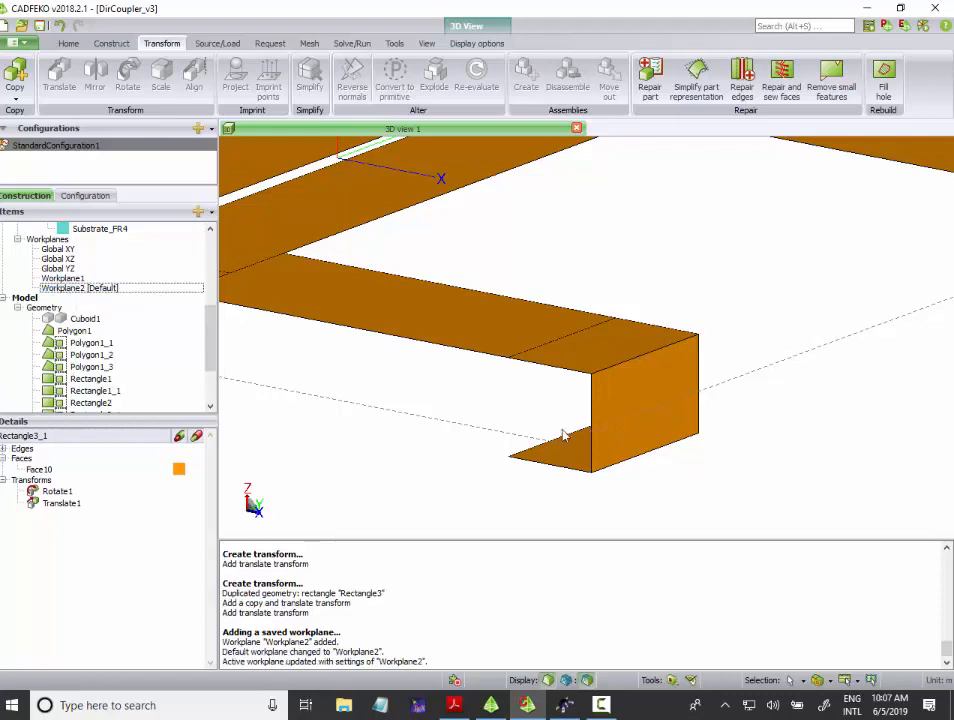
{"action": "left_click", "coordinate": [77, 289]}
{"action": "mouse_move", "coordinate": [511, 379]}
{"action": "left_mouse_down"}
{"action": "mouse_move", "coordinate": [494, 390]}
{"action": "mouse_move", "coordinate": [534, 385]}
{"action": "mouse_move", "coordinate": [594, 437]}
{"action": "left_mouse_up"}
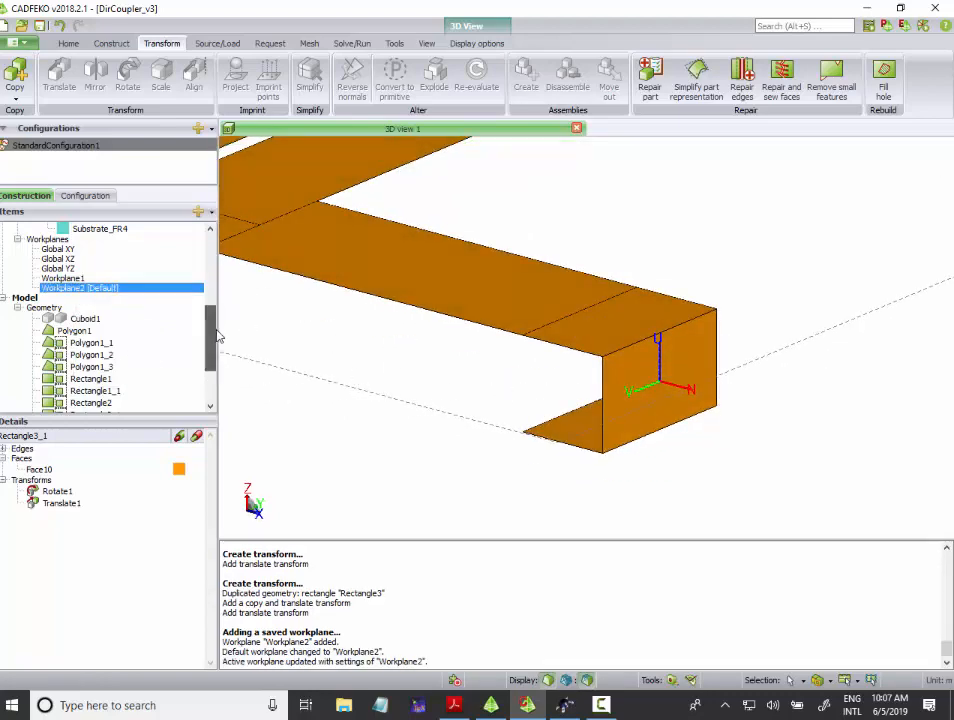
Step: Split the upright rectangle at mid-height on a UV plane with U vector -1, 0, 0 and V vector 0, -1, 0, and union the halves
{"action": "scroll", "coordinate": [140, 305], "scroll_direction": "down", "scroll_amount": 2}
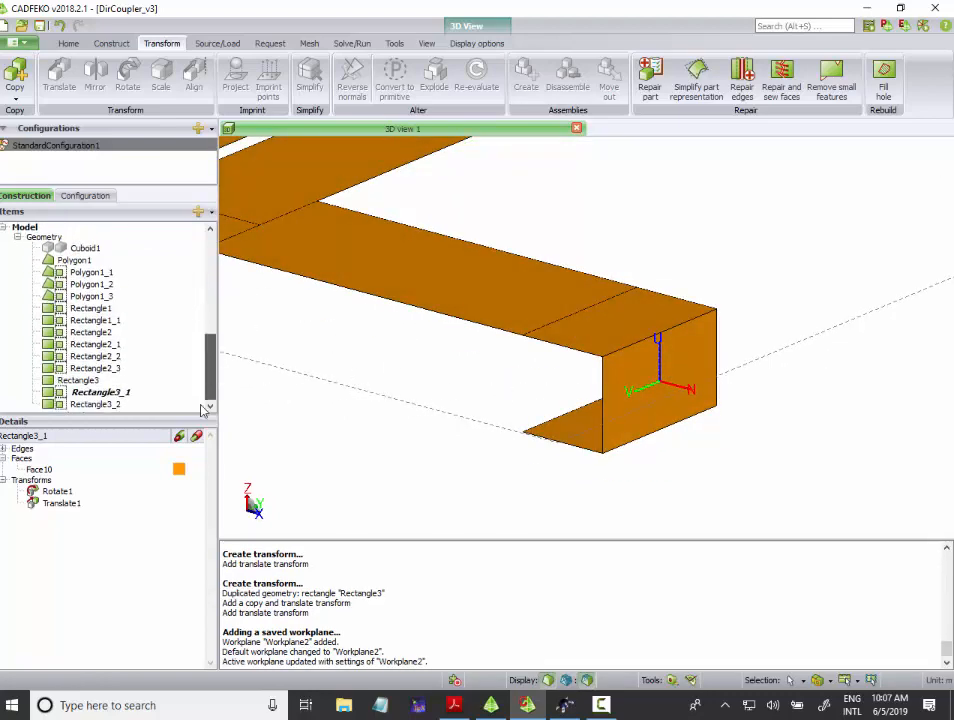
{"action": "left_click", "coordinate": [100, 393]}
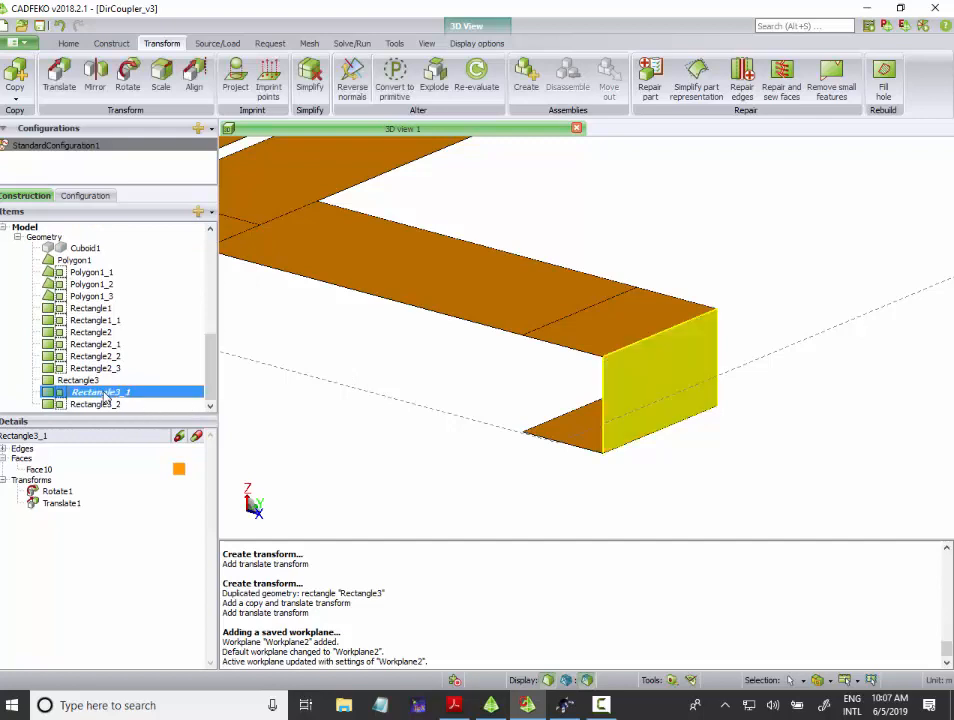
{"action": "left_click", "coordinate": [112, 44]}
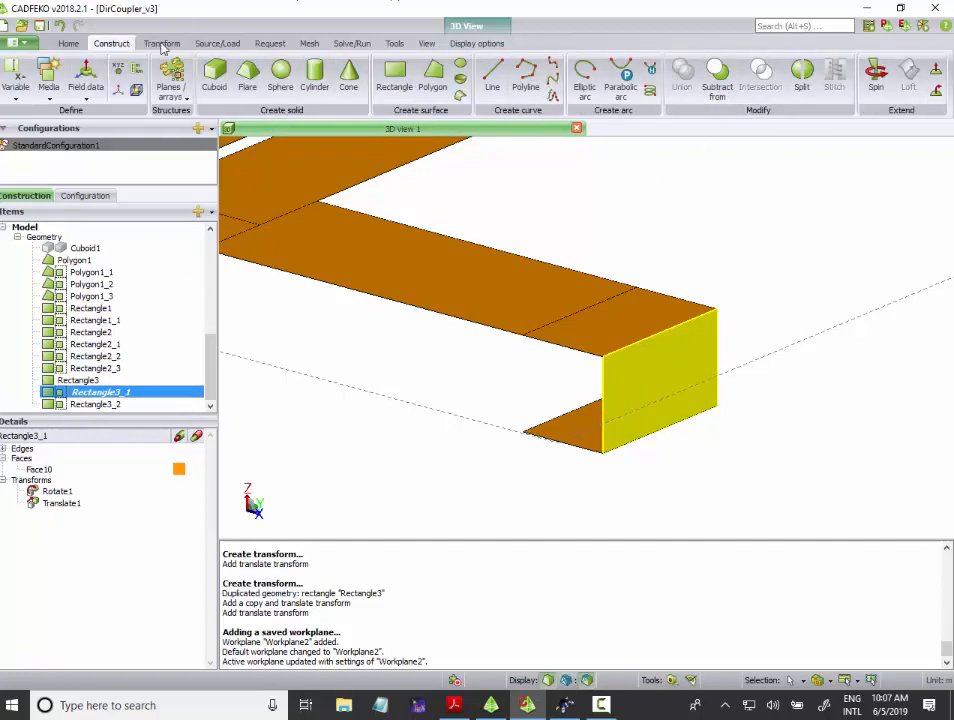
{"action": "left_click", "coordinate": [801, 78]}
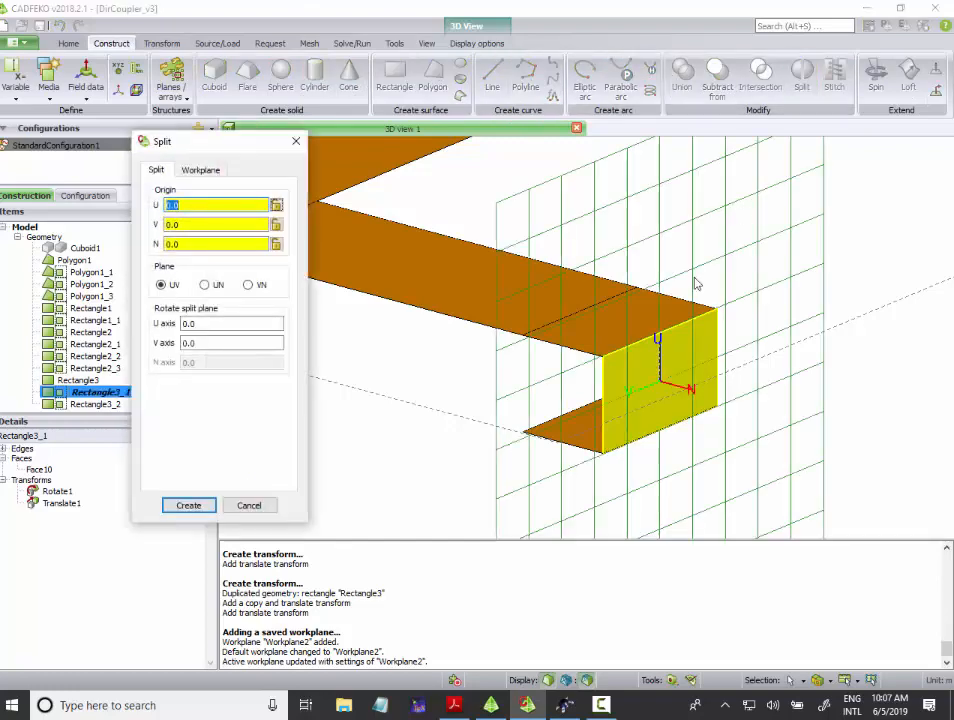
{"action": "left_click_drag", "start_coordinate": [586, 338], "coordinate": [719, 336]}
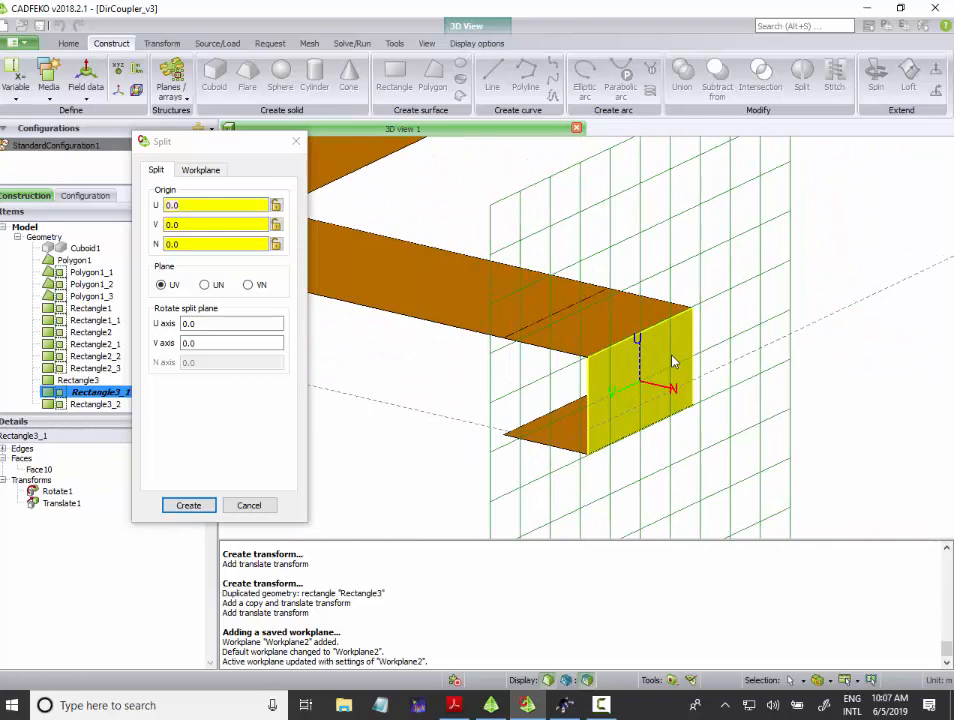
{"action": "left_click", "coordinate": [201, 170]}
{"action": "left_click", "coordinate": [219, 441]}
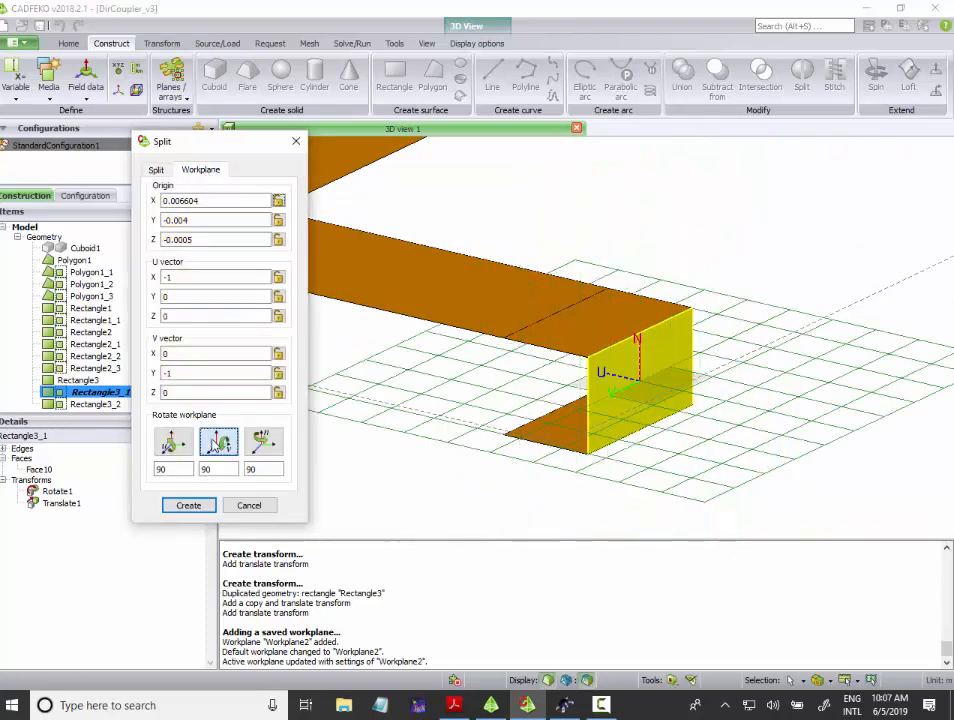
{"action": "middle_click_drag", "start_coordinate": [672, 456], "coordinate": [660, 411]}
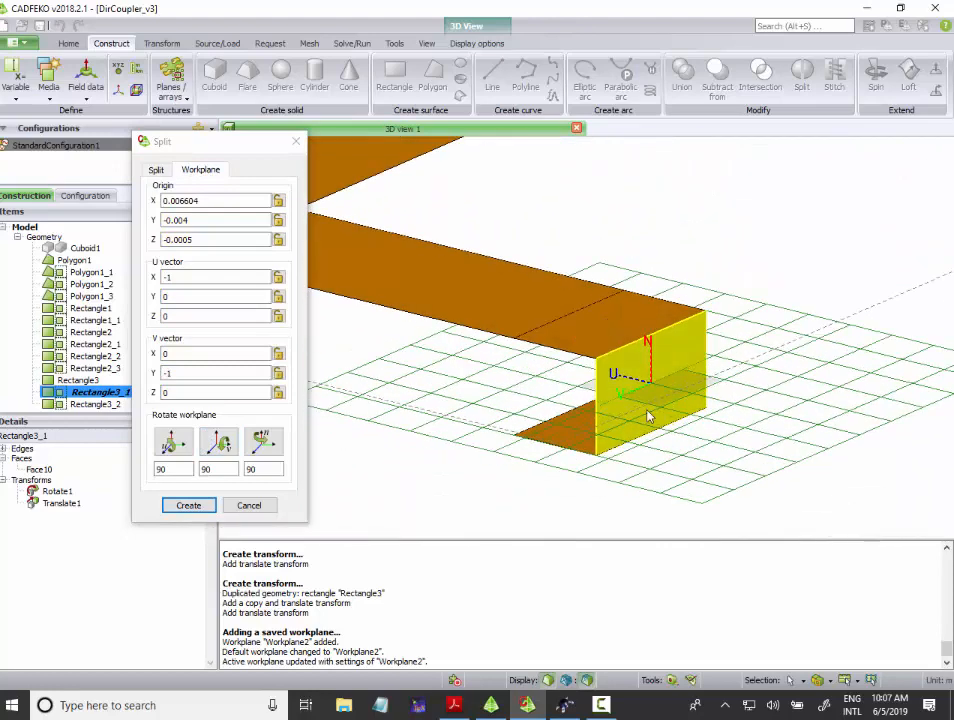
{"action": "left_click", "coordinate": [185, 506]}
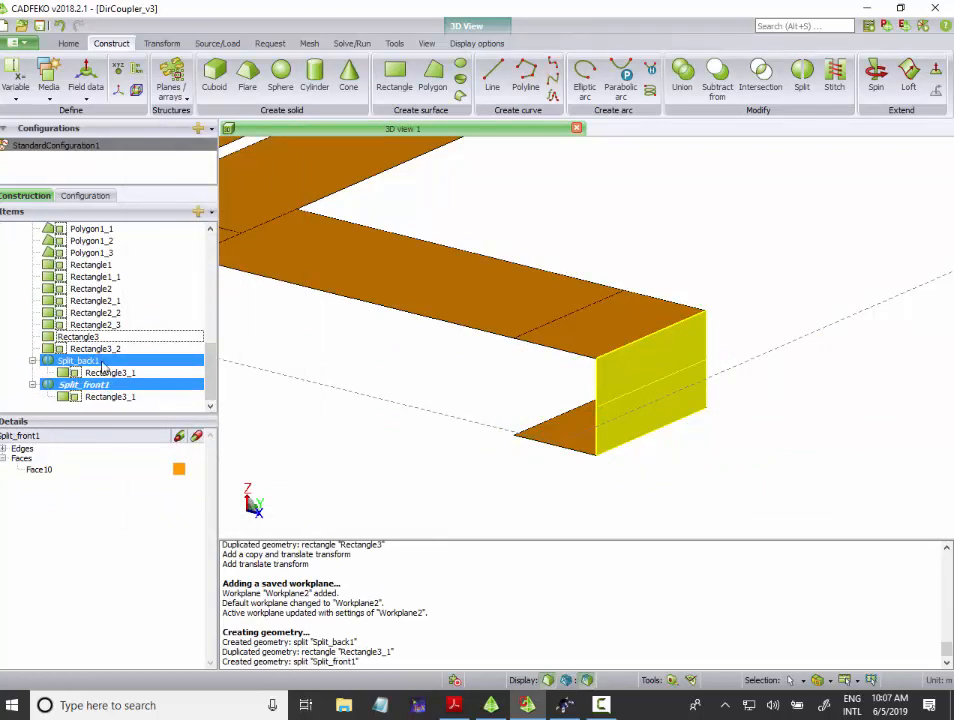
{"action": "left_click", "coordinate": [681, 80]}
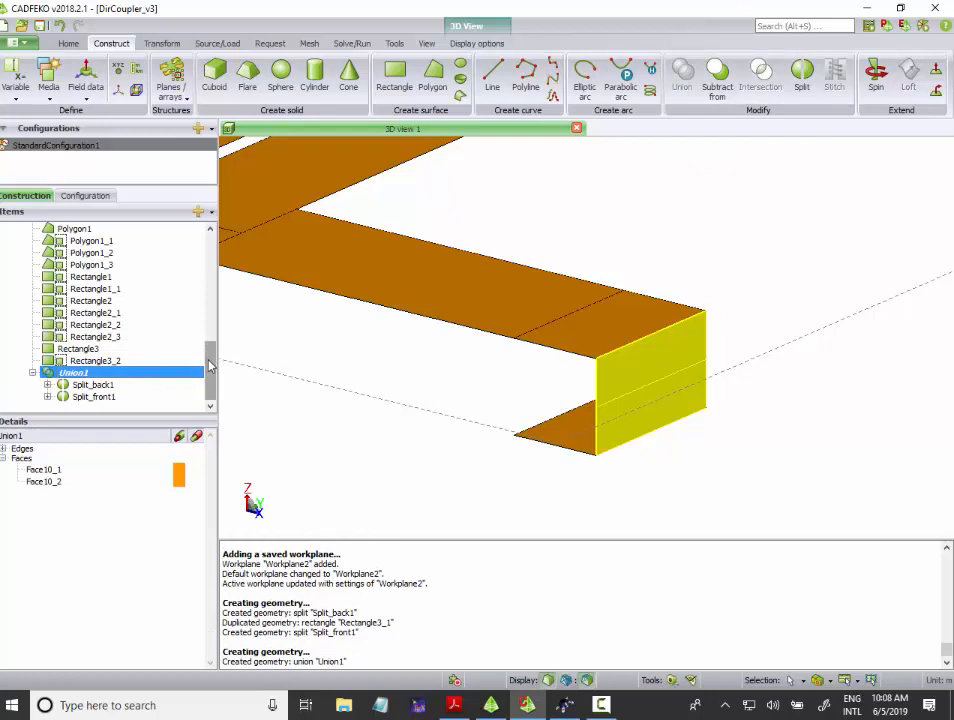
Step: Select the upper and lower flat end rectangles together with the union of the upright halves
{"action": "scroll", "coordinate": [390, 348], "scroll_direction": "down", "scroll_amount": 2}
{"action": "left_click_drag", "start_coordinate": [390, 348], "coordinate": [456, 352]}
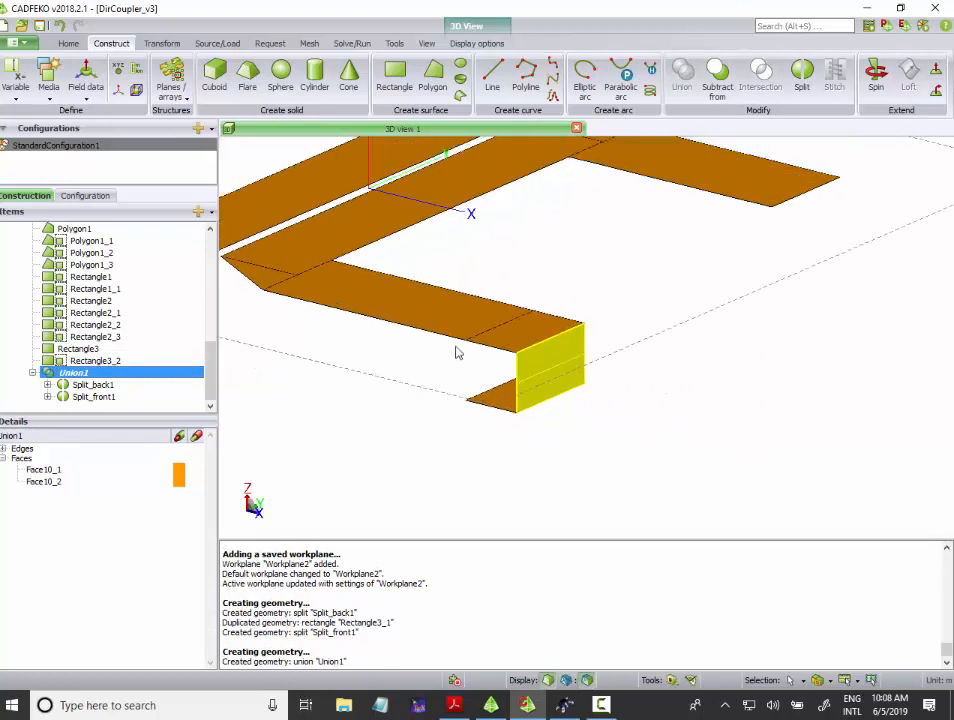
{"action": "left_click", "coordinate": [100, 361]}
{"action": "left_click", "coordinate": [80, 348], "text": "ctrl"}
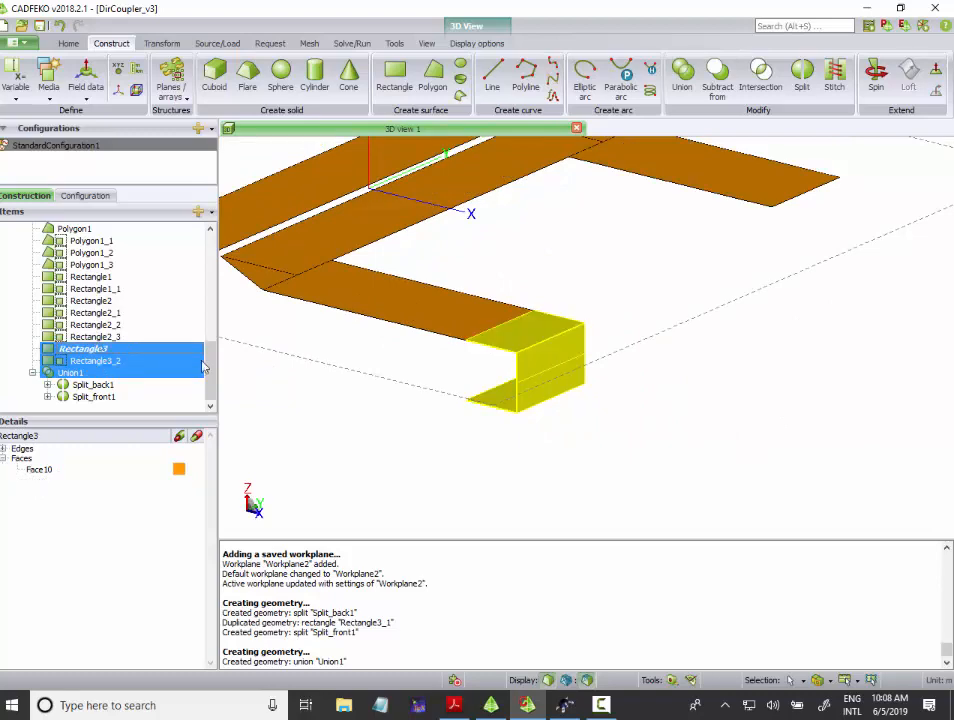
{"action": "scroll", "coordinate": [480, 400], "scroll_direction": "down", "scroll_amount": 5}
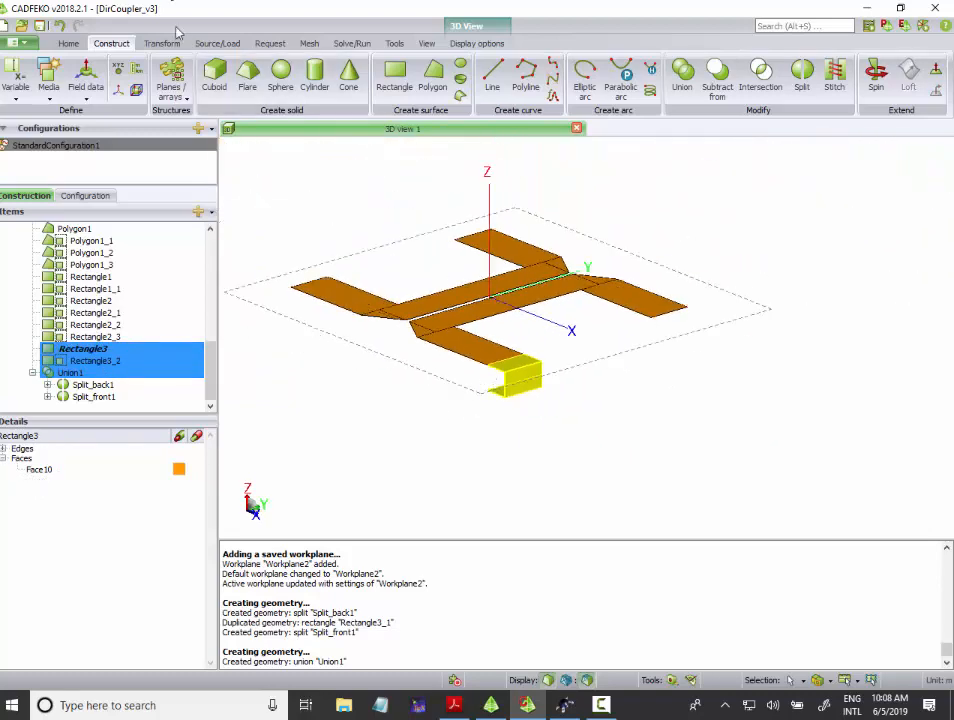
{"action": "left_click", "coordinate": [181, 44]}
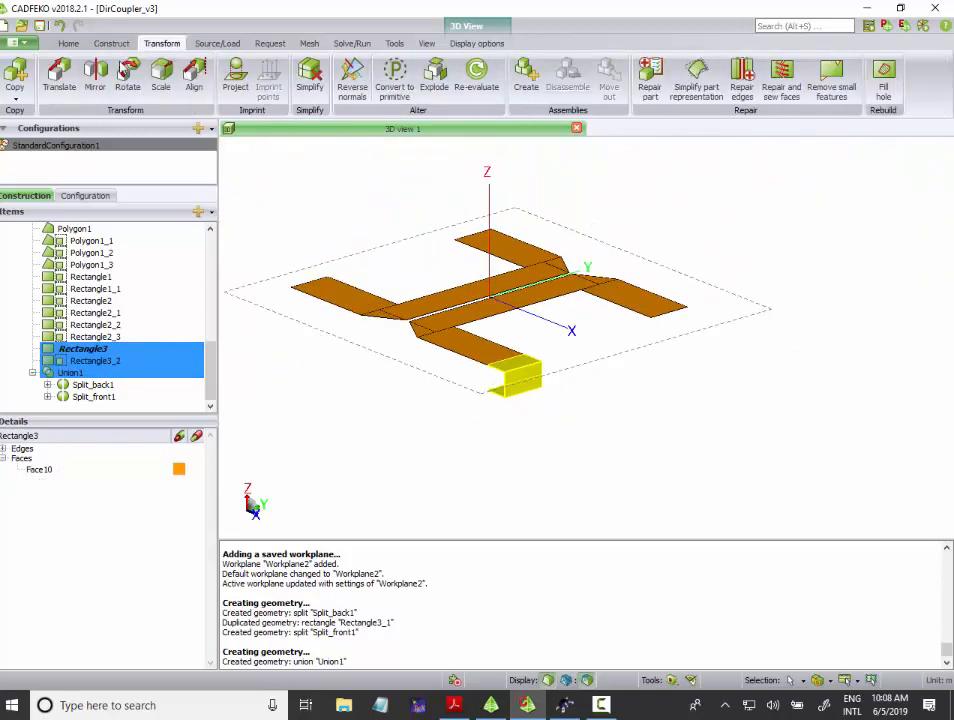
{"action": "left_click", "coordinate": [15, 80]}
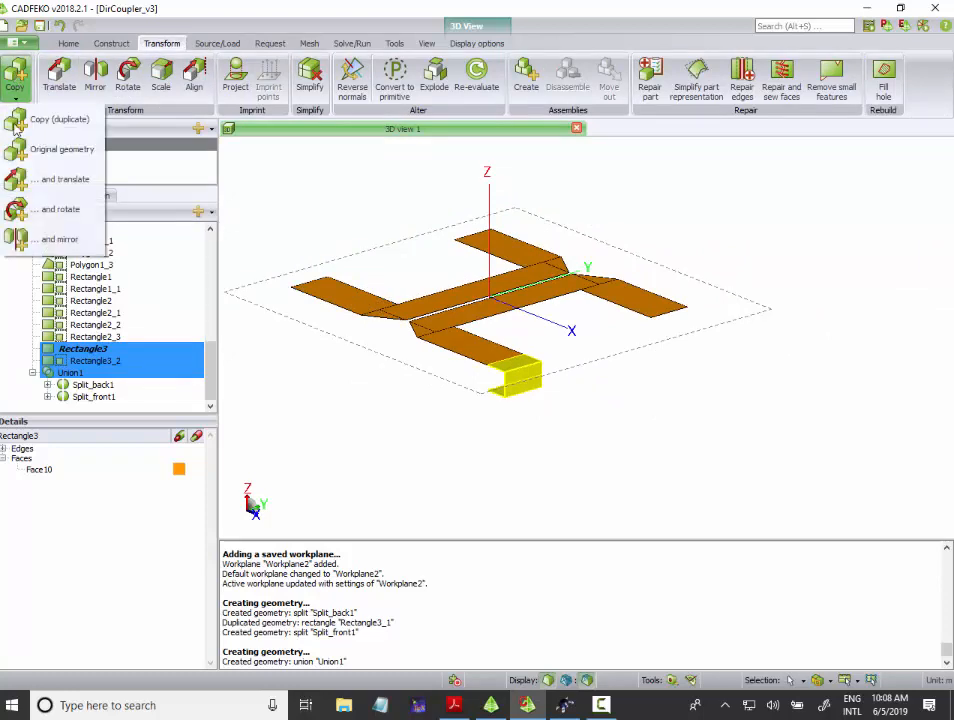
{"action": "left_click", "coordinate": [55, 240]}
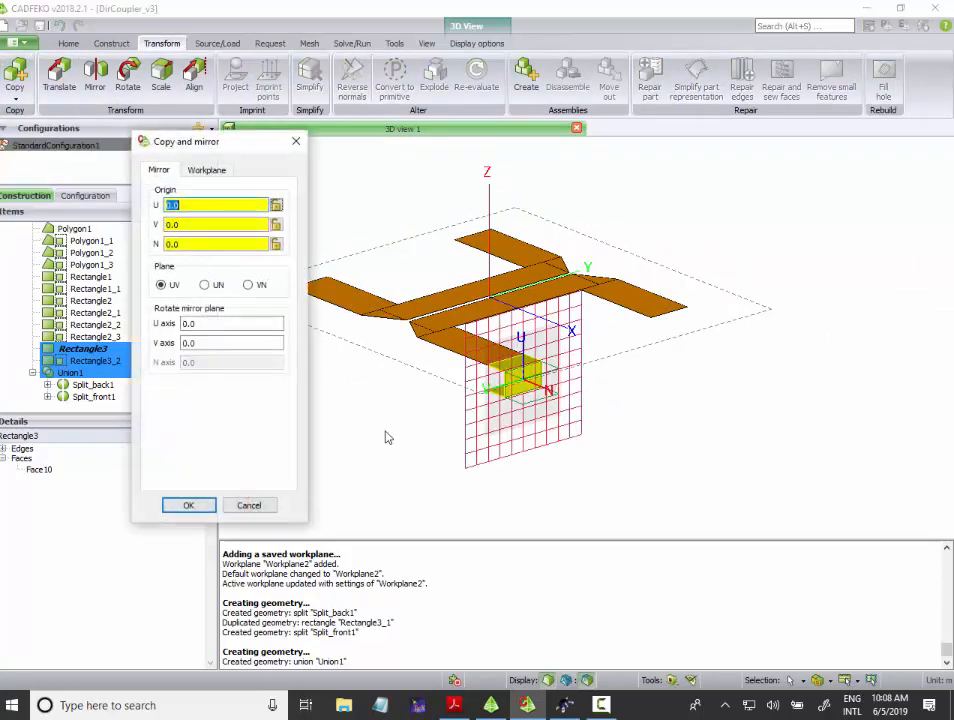
{"action": "left_click", "coordinate": [266, 506]}
Step: Make the Global XY workplane the default workplane
{"action": "left_click_drag", "start_coordinate": [208, 372], "coordinate": [212, 270]}
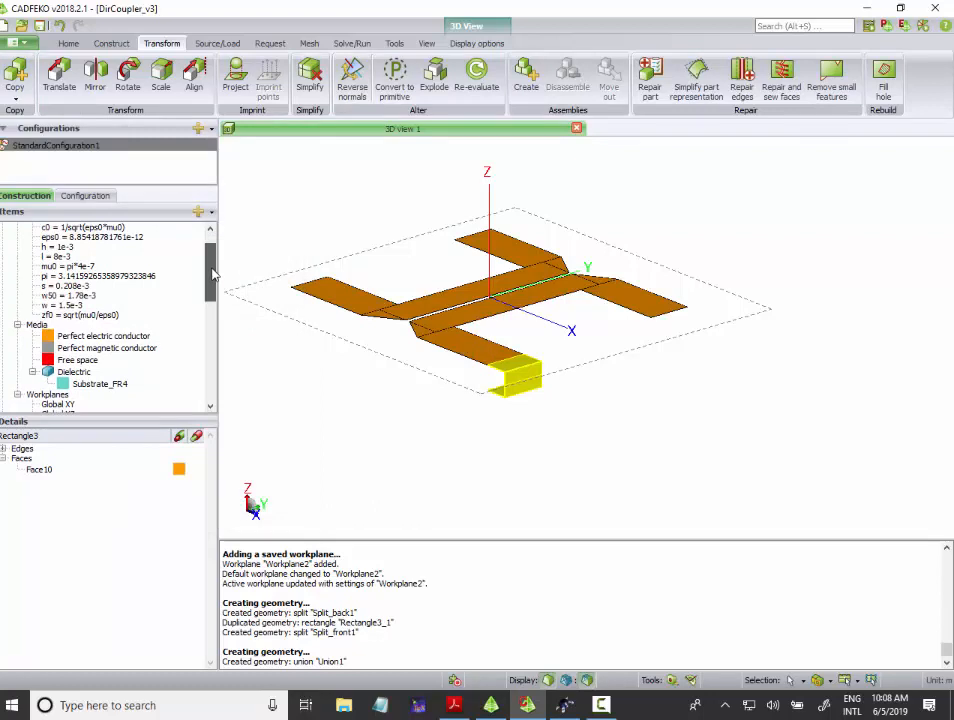
{"action": "scroll", "coordinate": [187, 309], "scroll_direction": "down", "scroll_amount": 3}
{"action": "left_click", "coordinate": [44, 320]}
{"action": "right_click", "coordinate": [41, 317]}
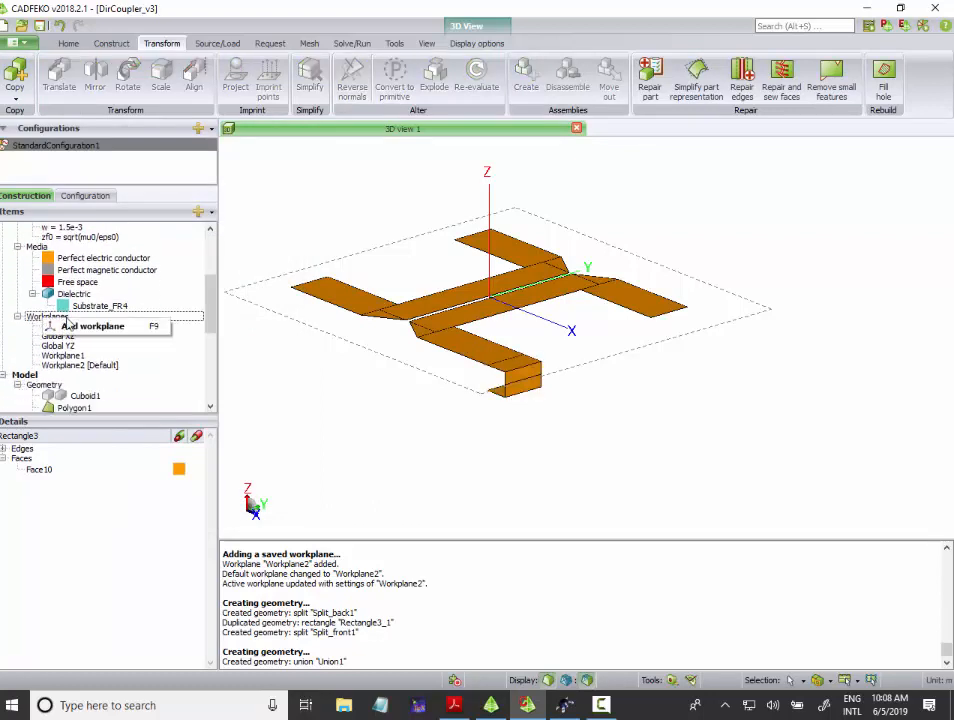
{"action": "left_click", "coordinate": [31, 319]}
{"action": "left_click", "coordinate": [58, 326]}
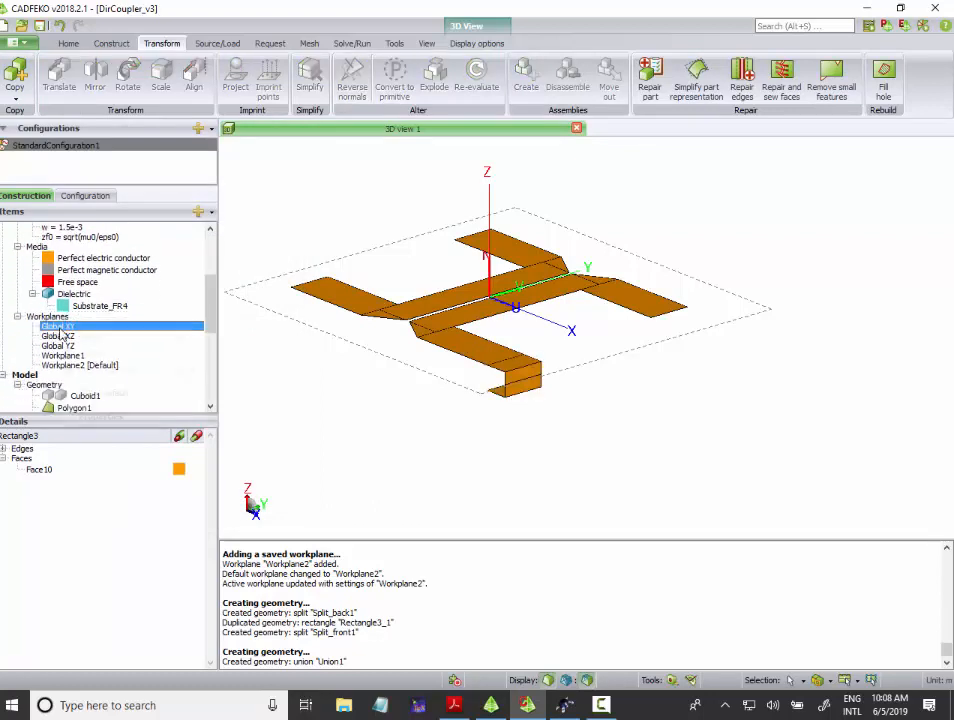
{"action": "right_click", "coordinate": [58, 326]}
{"action": "left_click", "coordinate": [100, 394]}
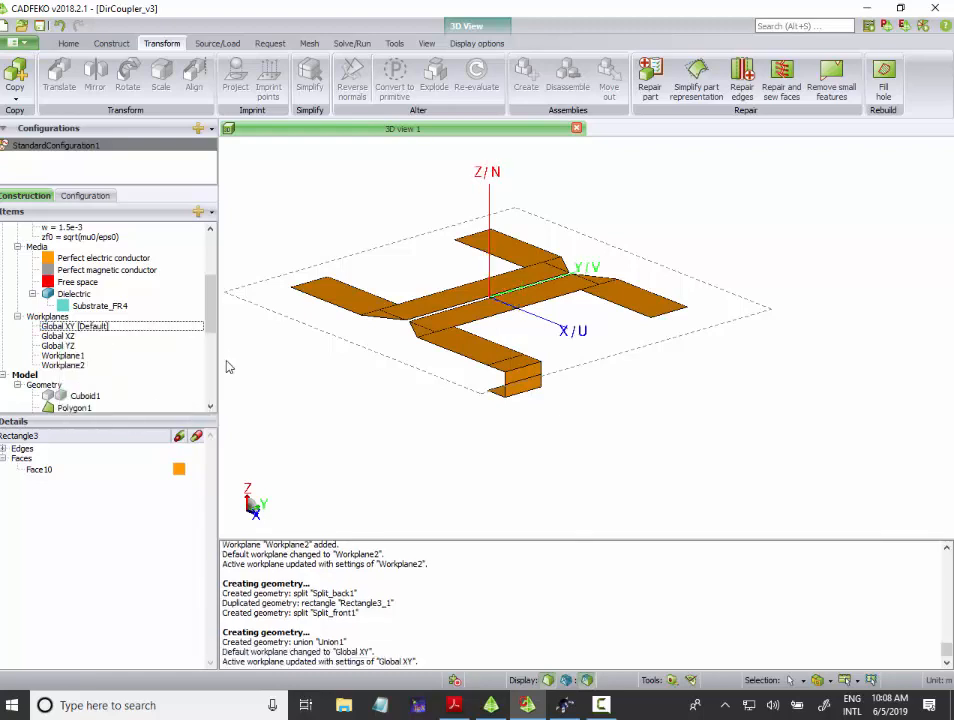
Step: Copy and mirror Rectangle3, Rectangle3_2 and Union1 across the global YZ plane, rotating the mirror workplane 90° about its V axis
{"action": "scroll", "coordinate": [88, 392], "scroll_direction": "down", "scroll_amount": 5}
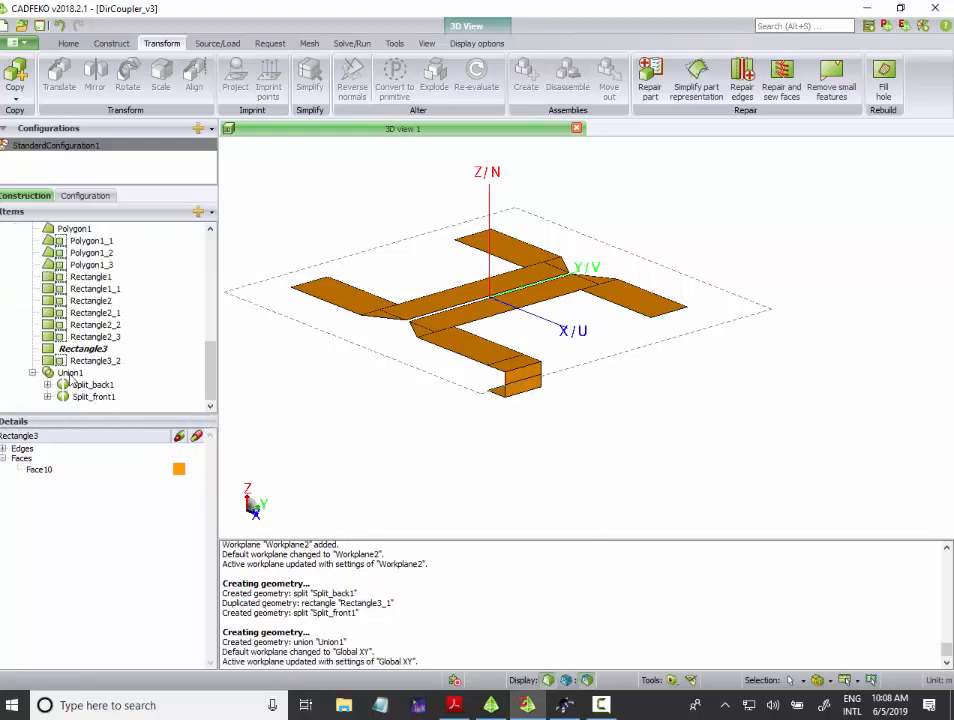
{"action": "left_click", "coordinate": [72, 373]}
{"action": "left_click", "coordinate": [100, 360]}
{"action": "left_click", "coordinate": [105, 348], "text": "shift"}
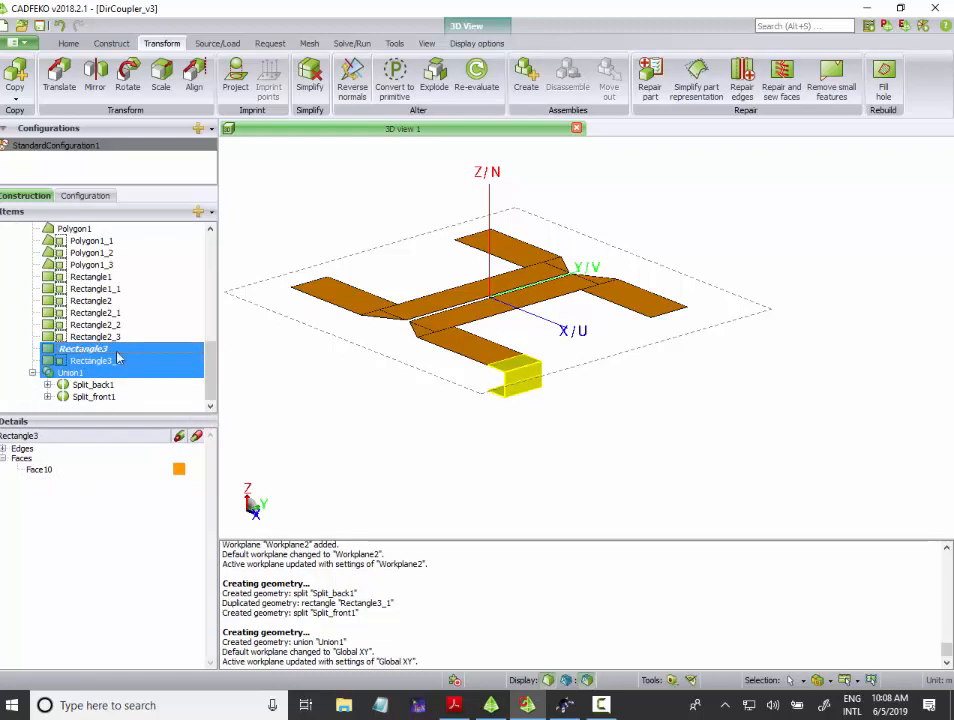
{"action": "left_click_drag", "start_coordinate": [339, 374], "coordinate": [354, 357]}
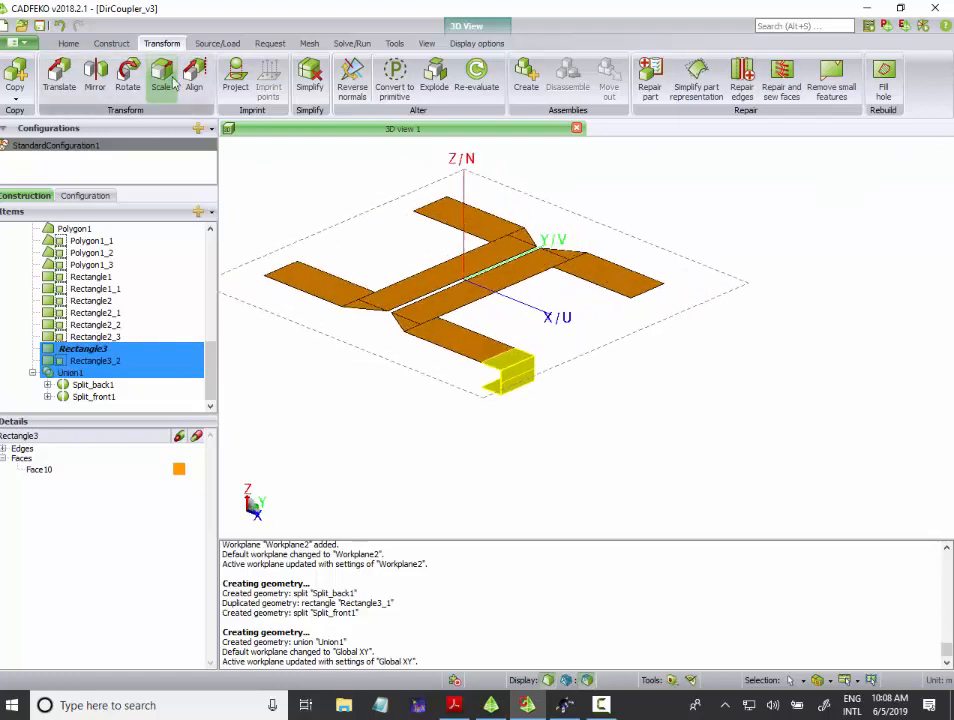
{"action": "left_click", "coordinate": [15, 88]}
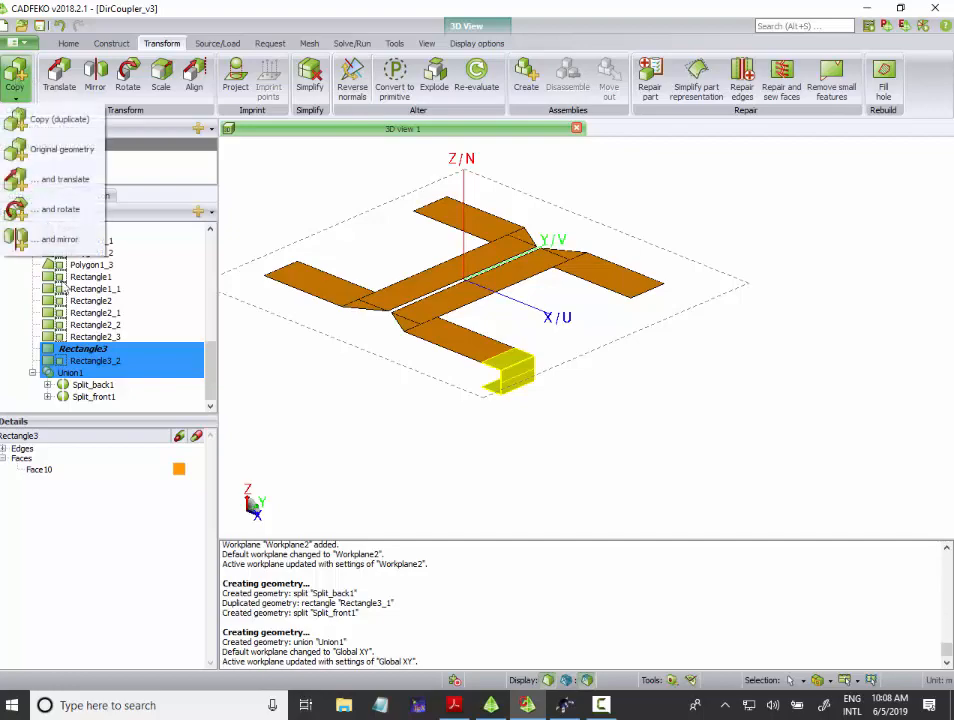
{"action": "left_click", "coordinate": [50, 238]}
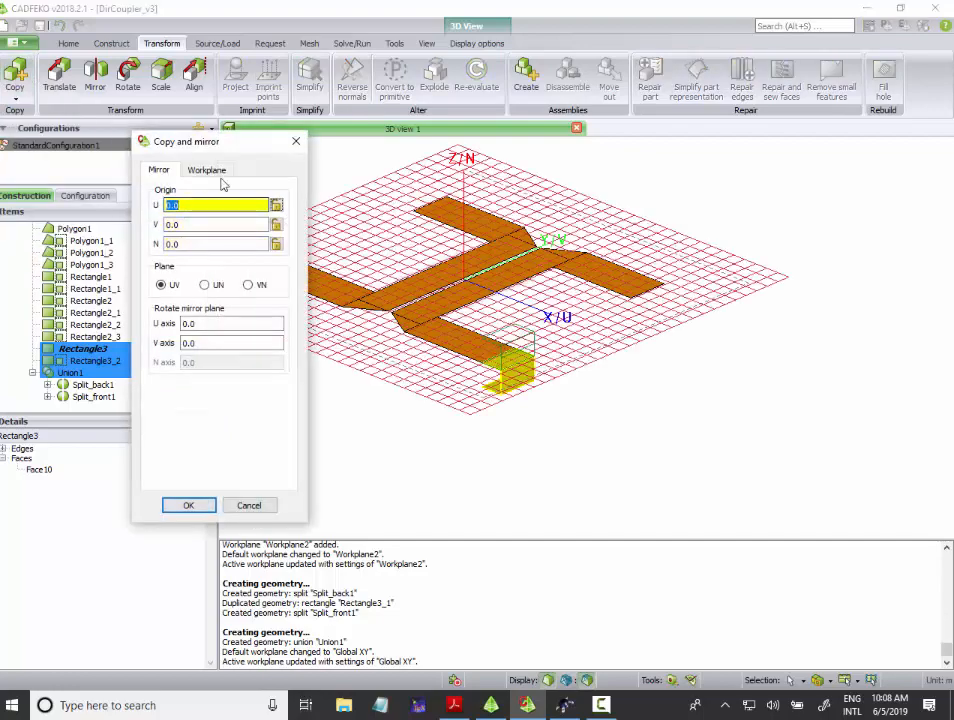
{"action": "mouse_move", "coordinate": [466, 209]}
{"action": "left_mouse_down"}
{"action": "mouse_move", "coordinate": [656, 213]}
{"action": "mouse_move", "coordinate": [410, 252]}
{"action": "mouse_move", "coordinate": [340, 235]}
{"action": "left_mouse_up"}
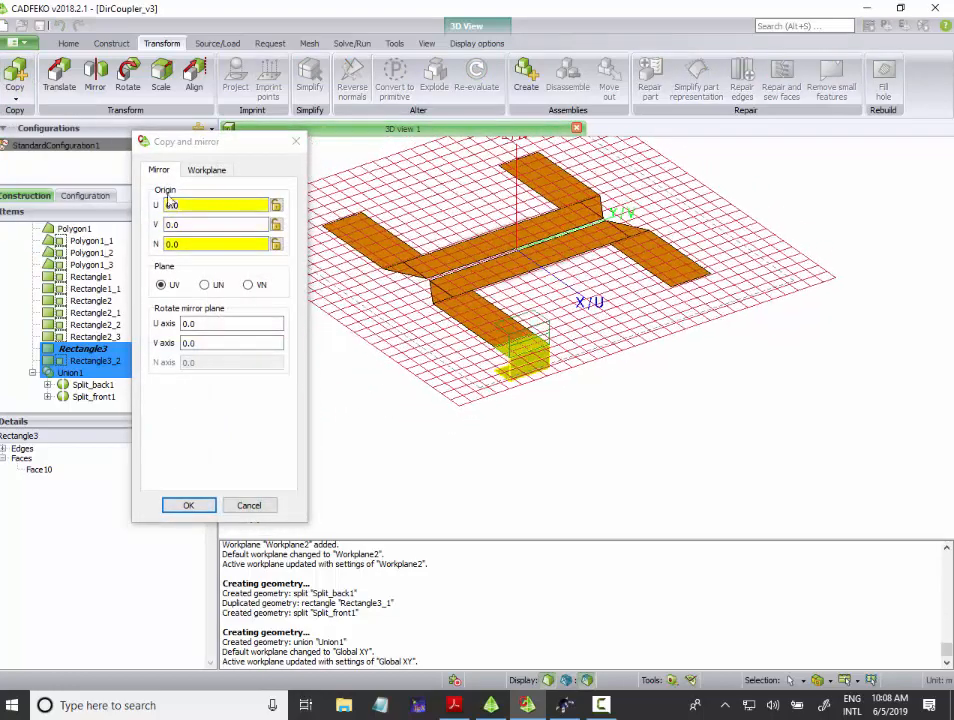
{"action": "left_click", "coordinate": [206, 169]}
{"action": "left_click", "coordinate": [218, 444]}
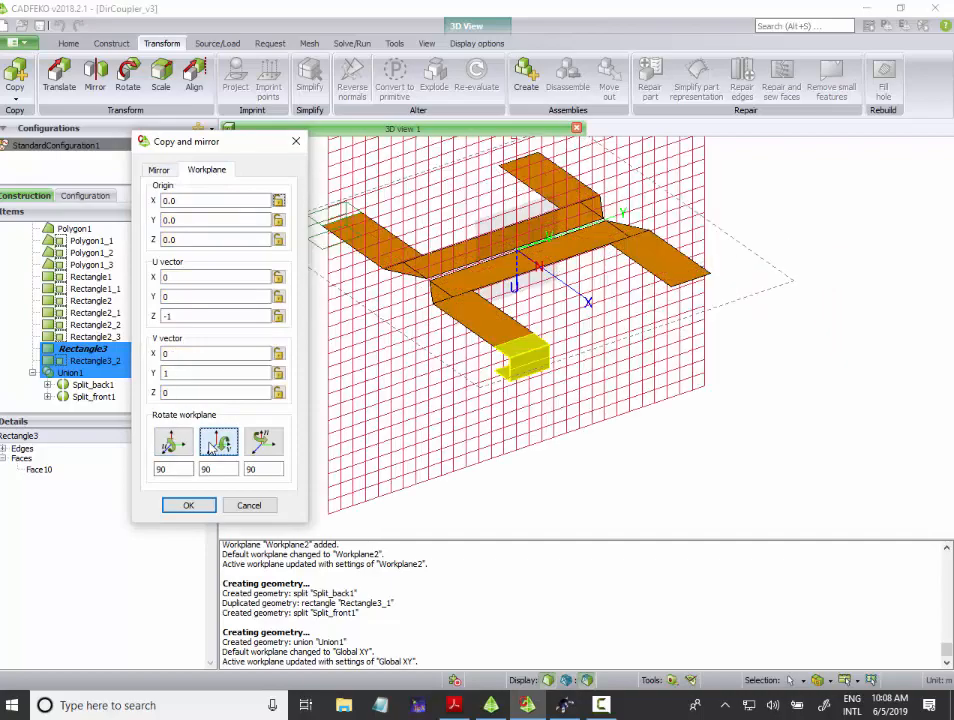
{"action": "mouse_move", "coordinate": [510, 400]}
{"action": "left_mouse_down"}
{"action": "mouse_move", "coordinate": [926, 373]}
{"action": "mouse_move", "coordinate": [941, 385]}
{"action": "mouse_move", "coordinate": [620, 360]}
{"action": "mouse_move", "coordinate": [505, 365]}
{"action": "left_mouse_up"}
{"action": "scroll", "coordinate": [358, 272], "scroll_direction": "up", "scroll_amount": 5}
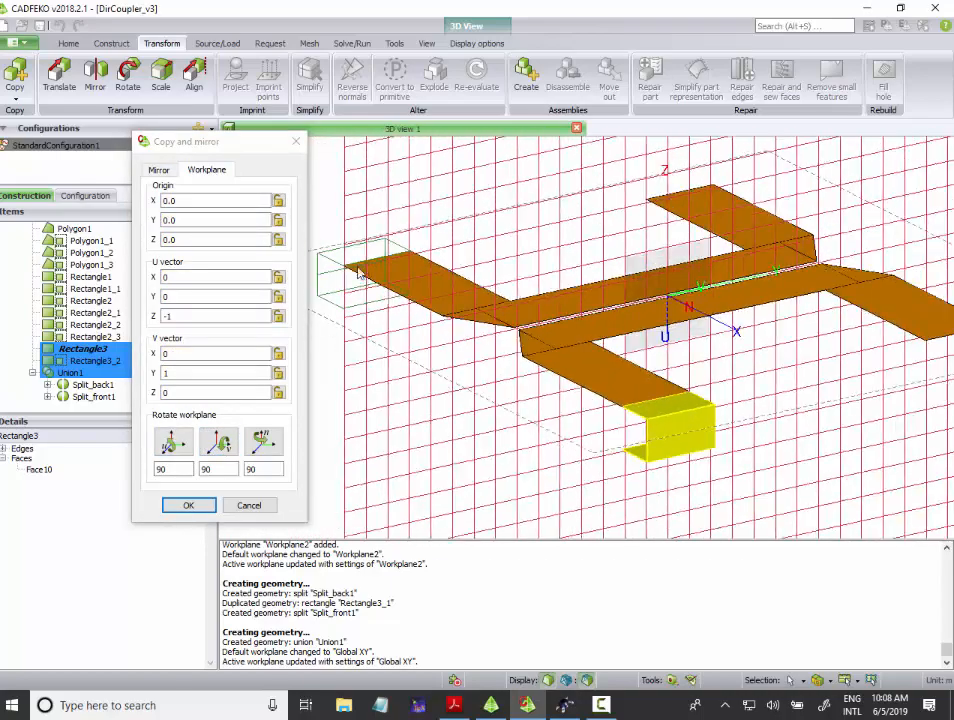
{"action": "left_click", "coordinate": [185, 505]}
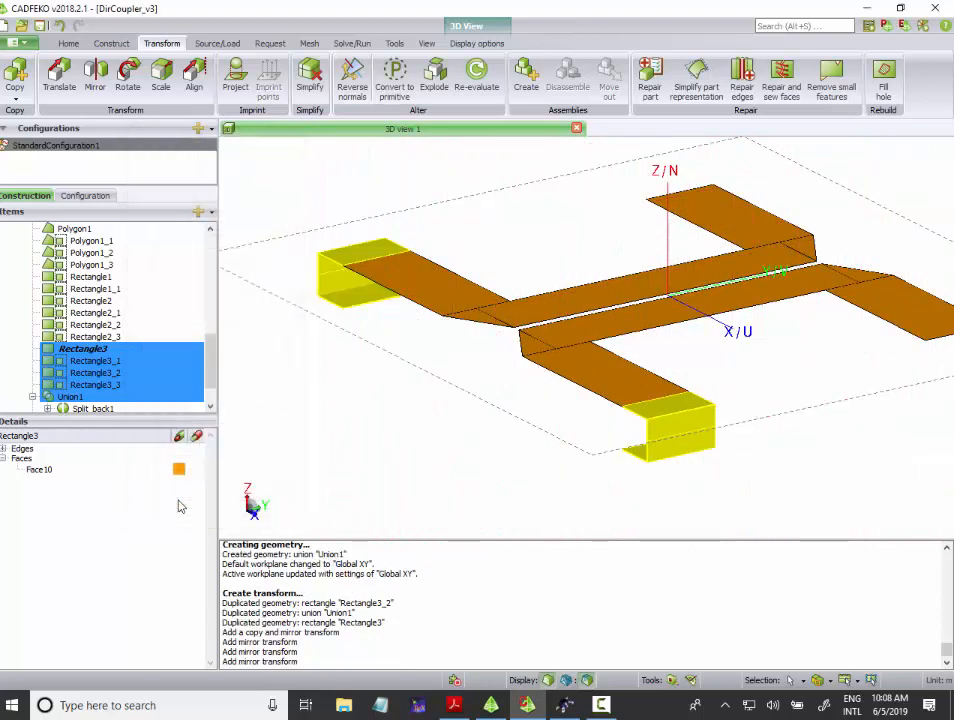
Step: Copy and mirror both end feed structures across the XZ plane, using workplane U vector (-1, 0, 0) and V vector (0, 0, 1)
{"action": "left_click_drag", "start_coordinate": [209, 368], "coordinate": [228, 404]}
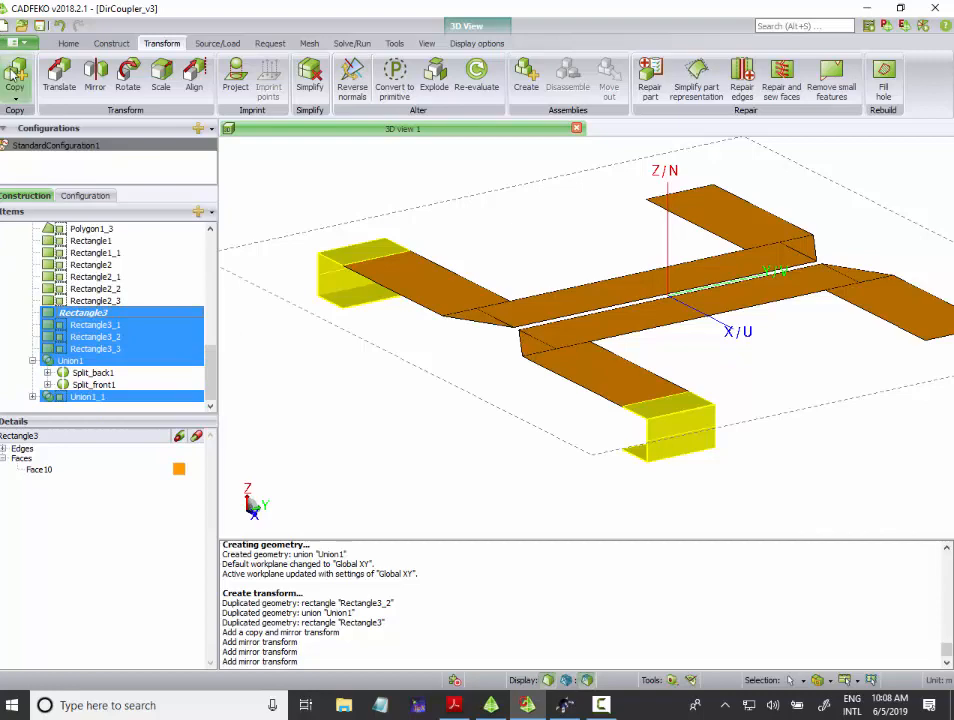
{"action": "left_click", "coordinate": [15, 85]}
{"action": "left_click", "coordinate": [44, 242]}
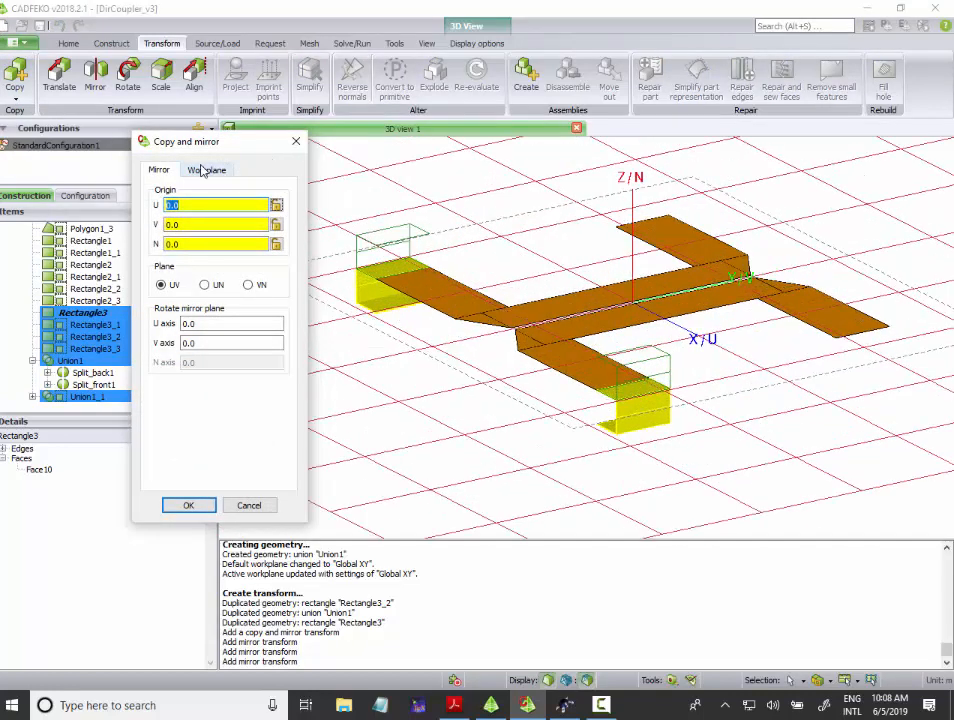
{"action": "left_click", "coordinate": [205, 170]}
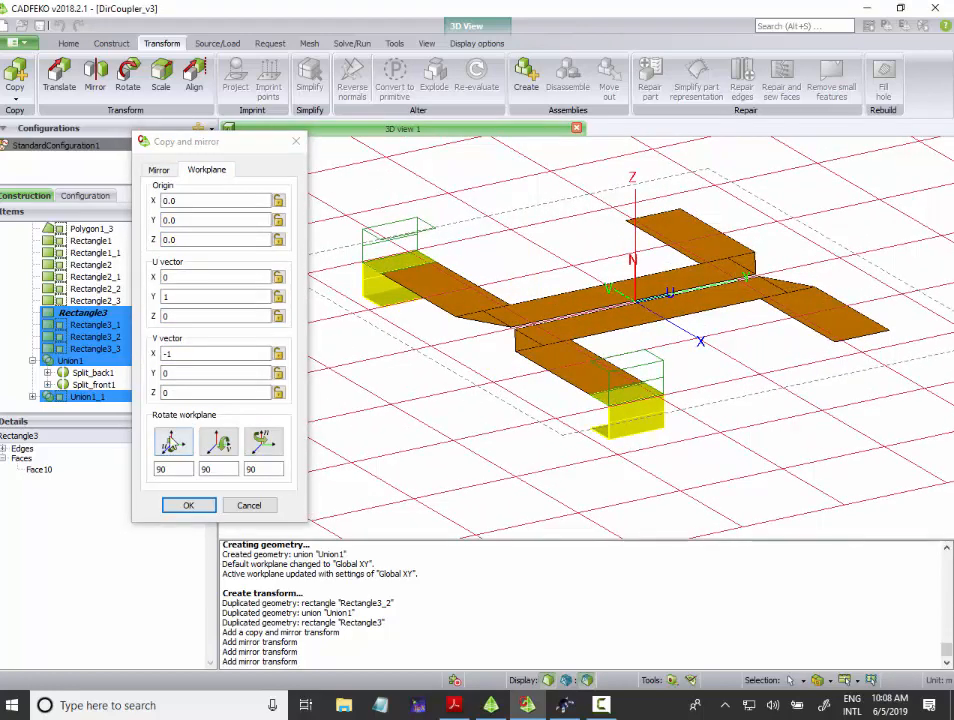
{"action": "left_click", "coordinate": [172, 441]}
{"action": "left_click", "coordinate": [217, 437]}
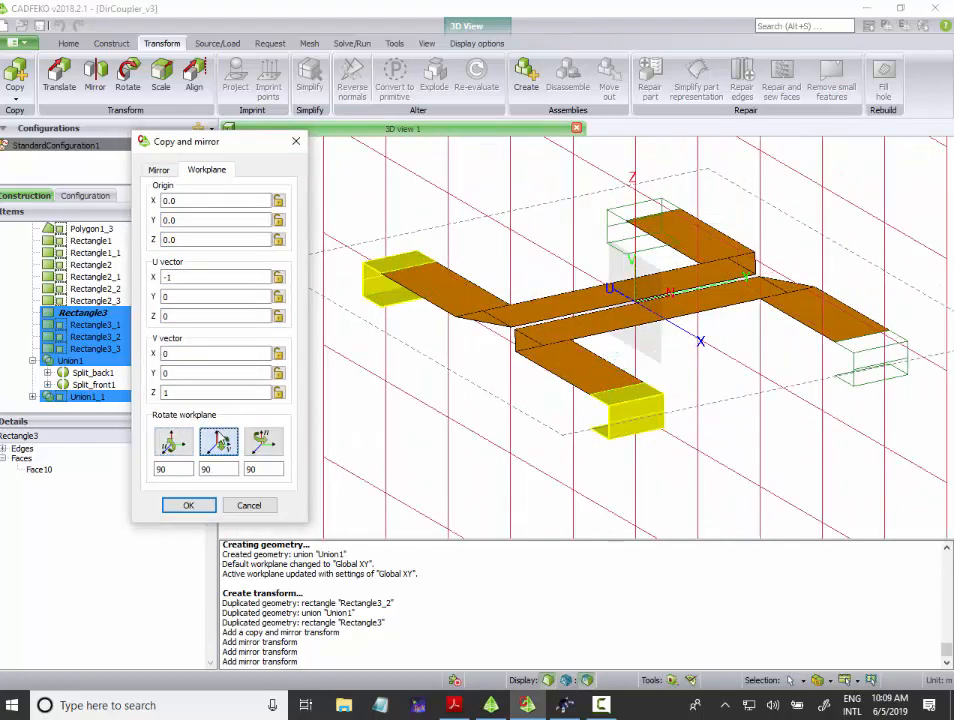
{"action": "left_click_drag", "start_coordinate": [586, 337], "coordinate": [419, 396]}
{"action": "left_click", "coordinate": [188, 505]}
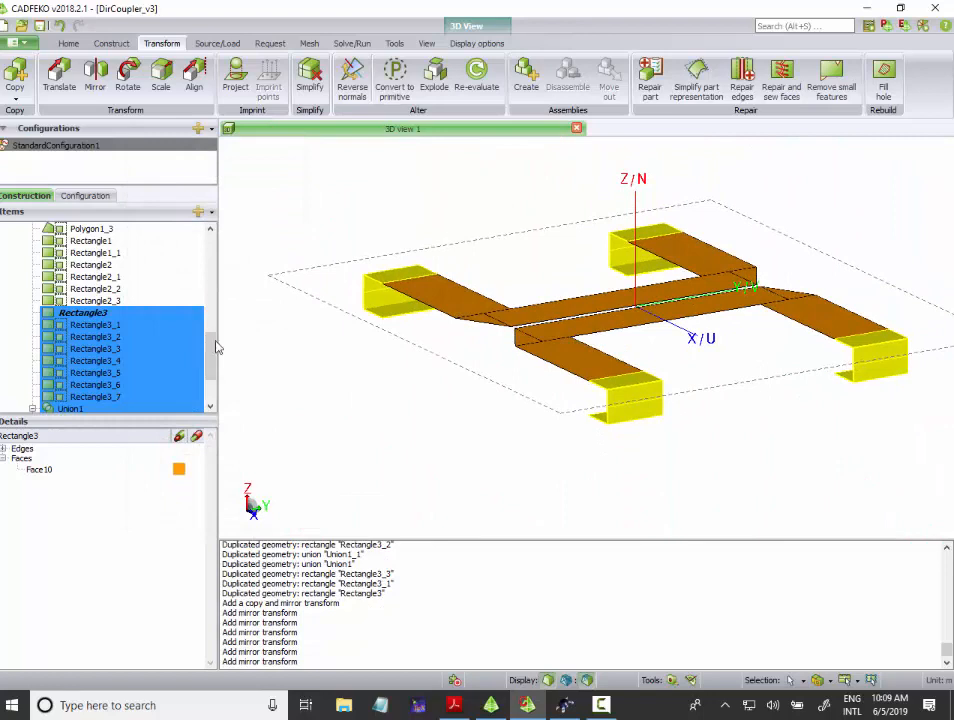
Step: Examine the mirrored unions and rectangles in the model tree, including the definition of Rectangle3_7
{"action": "scroll", "coordinate": [217, 346], "scroll_direction": "down", "scroll_amount": 2}
{"action": "left_click", "coordinate": [86, 372]}
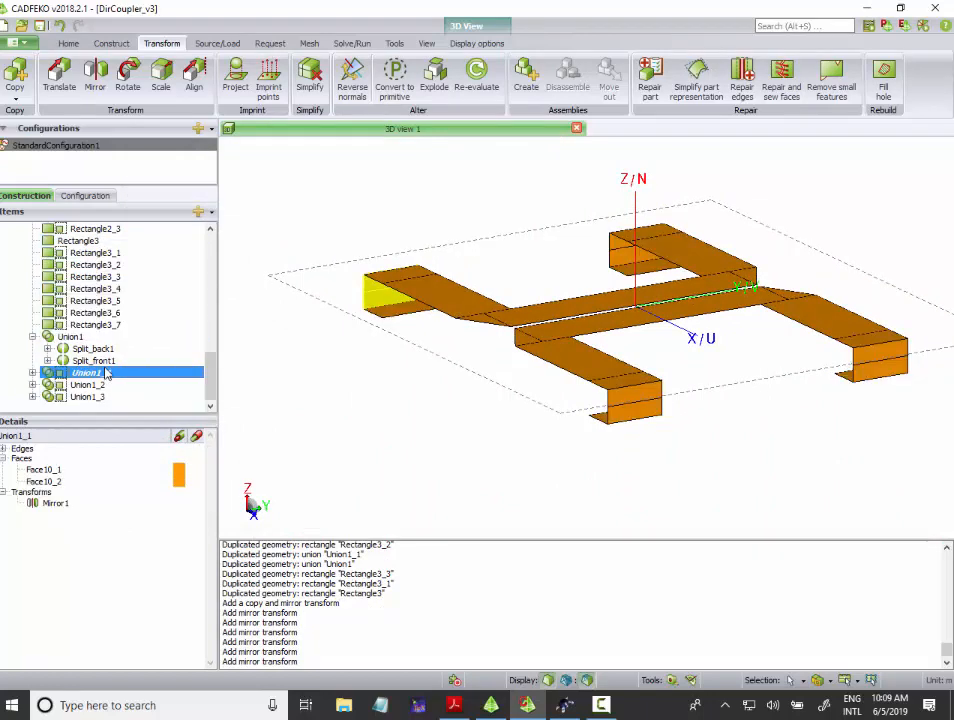
{"action": "left_click", "coordinate": [33, 337]}
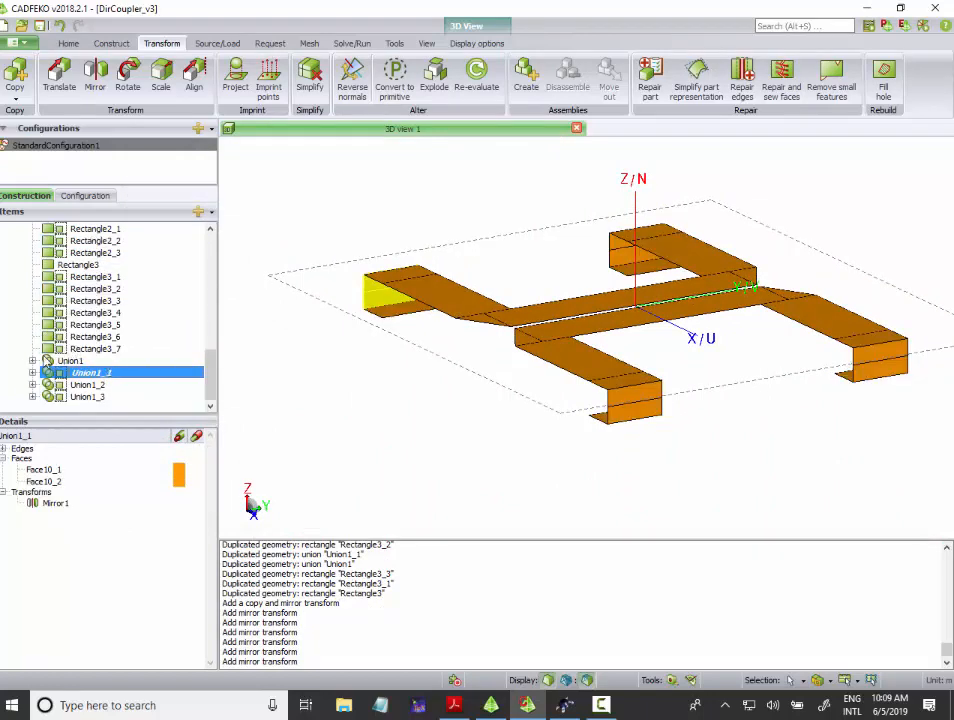
{"action": "left_click", "coordinate": [33, 360]}
{"action": "left_click", "coordinate": [72, 349]}
{"action": "left_click", "coordinate": [33, 360]}
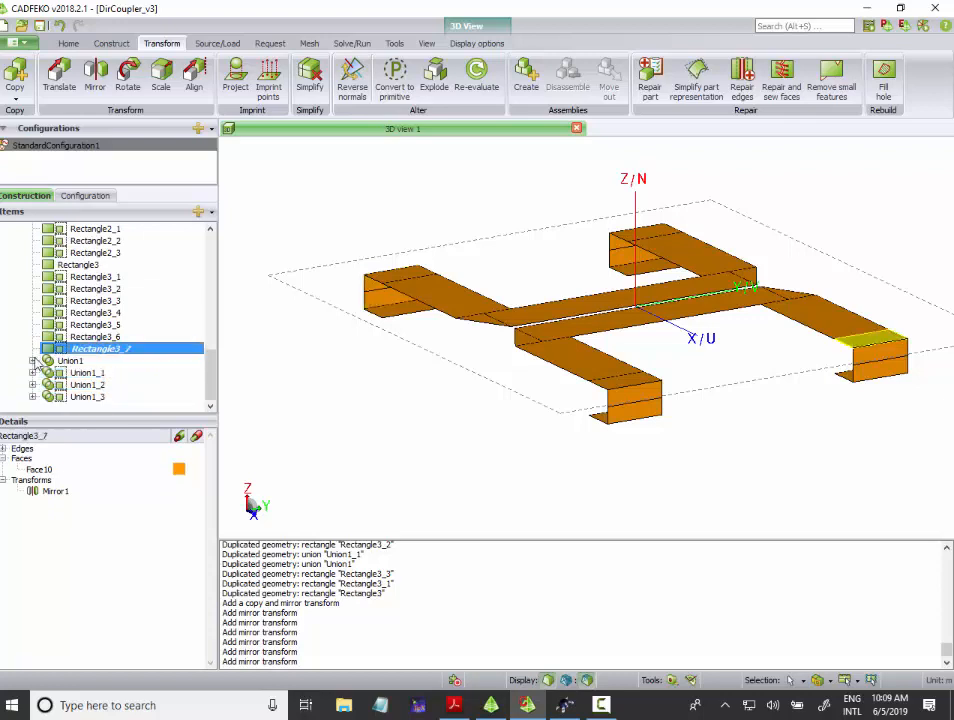
{"action": "left_click", "coordinate": [33, 360]}
{"action": "double_click", "coordinate": [100, 348]}
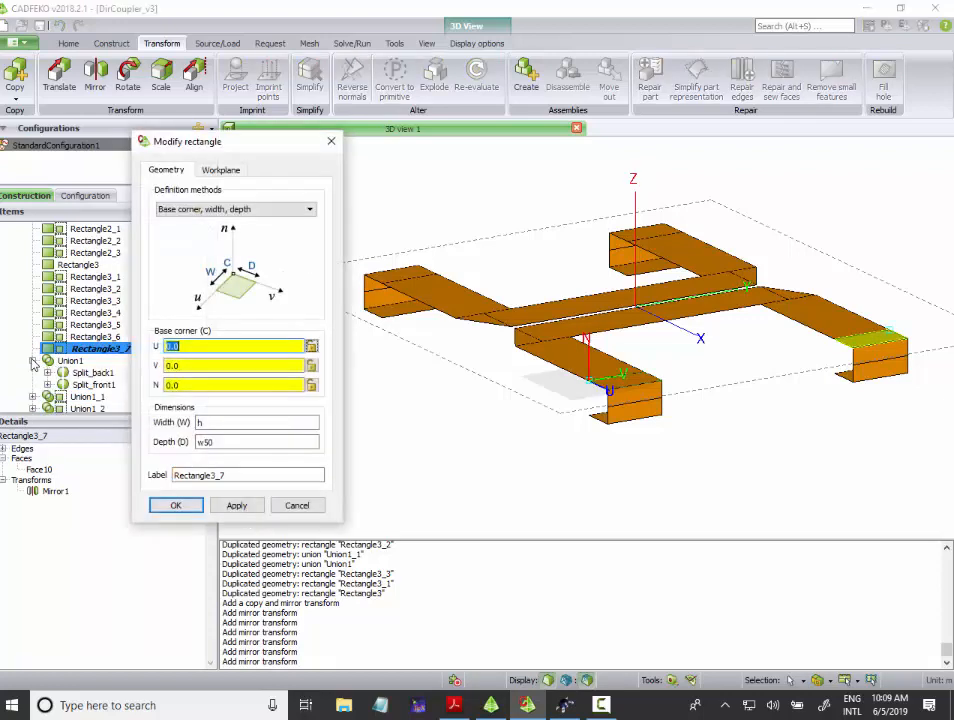
{"action": "left_click", "coordinate": [299, 506]}
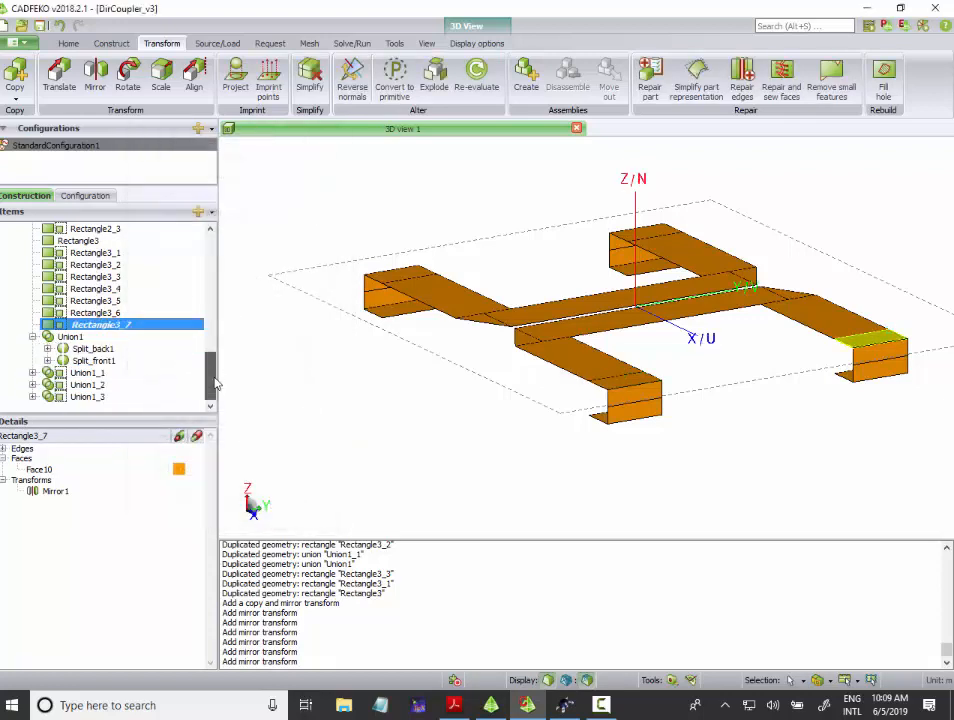
{"action": "scroll", "coordinate": [100, 300], "scroll_direction": "down", "scroll_amount": 1}
{"action": "left_click", "coordinate": [97, 349]}
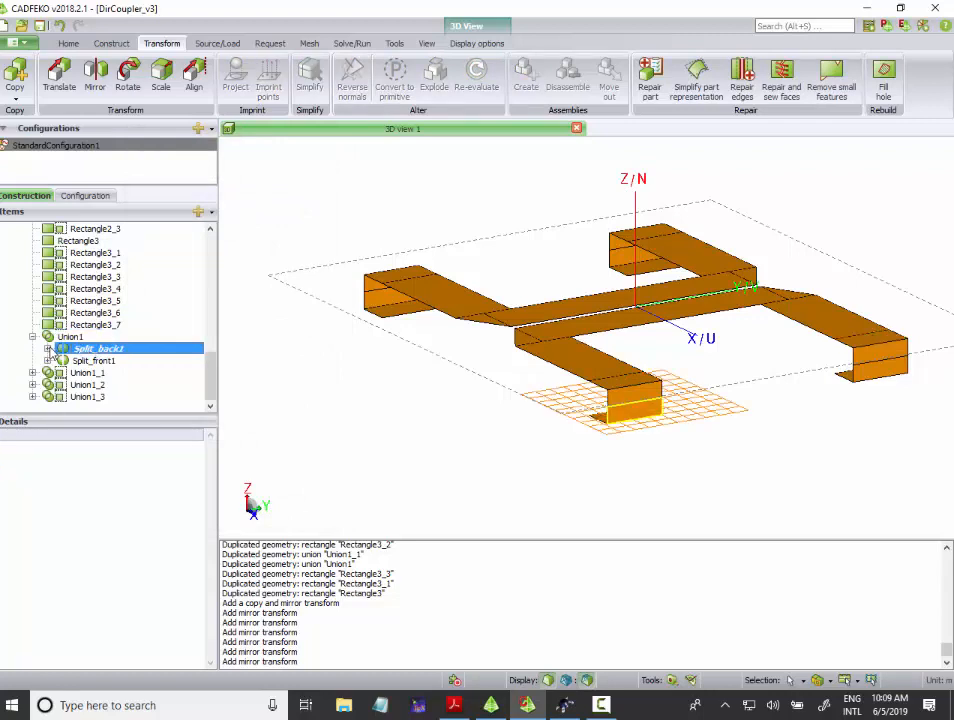
{"action": "left_click", "coordinate": [47, 348]}
{"action": "left_click", "coordinate": [47, 372]}
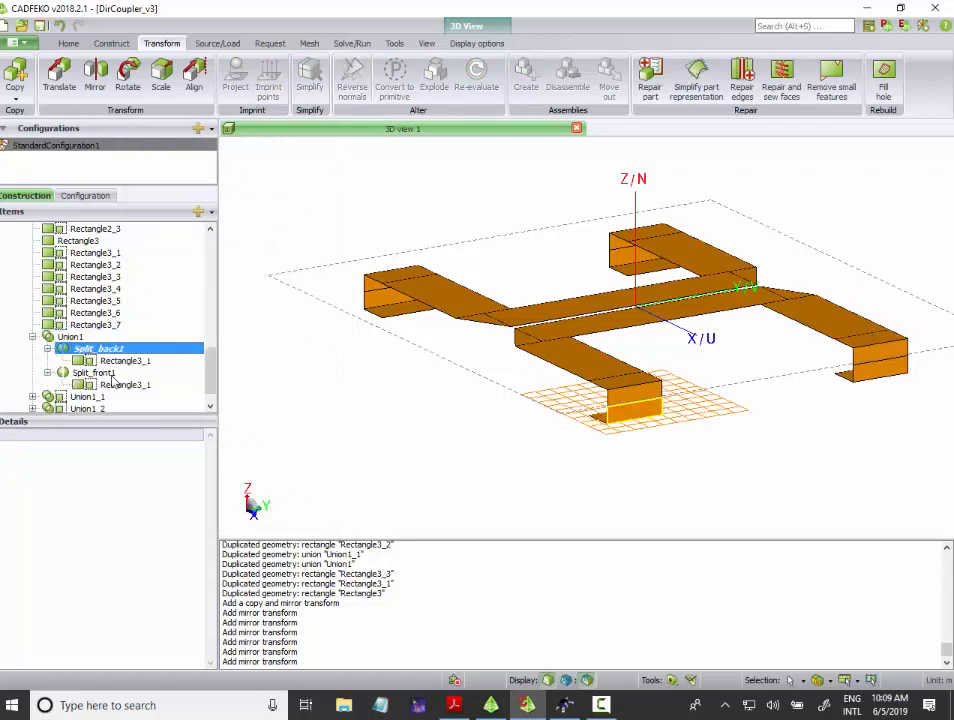
{"action": "left_click", "coordinate": [118, 361]}
{"action": "left_click", "coordinate": [124, 385], "text": "shift"}
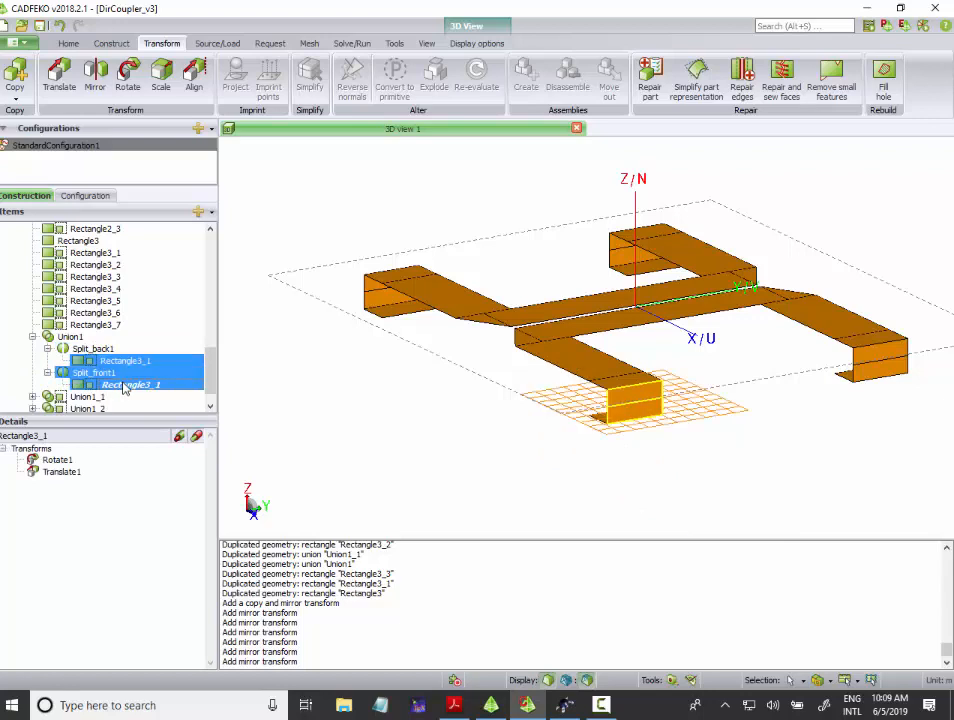
{"action": "scroll", "coordinate": [202, 376], "scroll_direction": "down", "scroll_amount": 1}
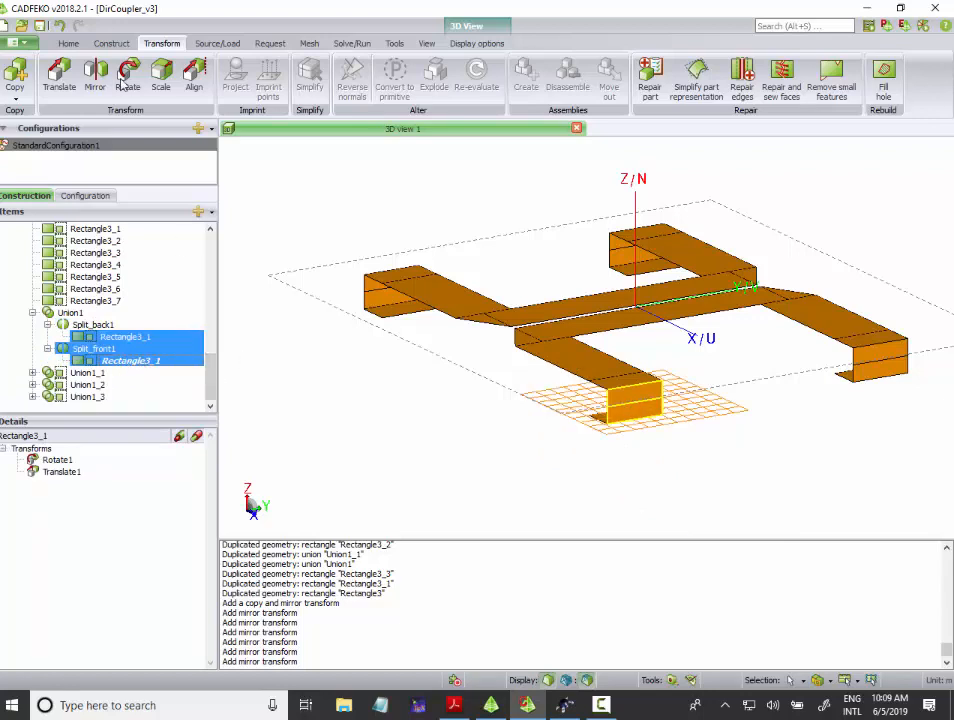
{"action": "left_click", "coordinate": [213, 45]}
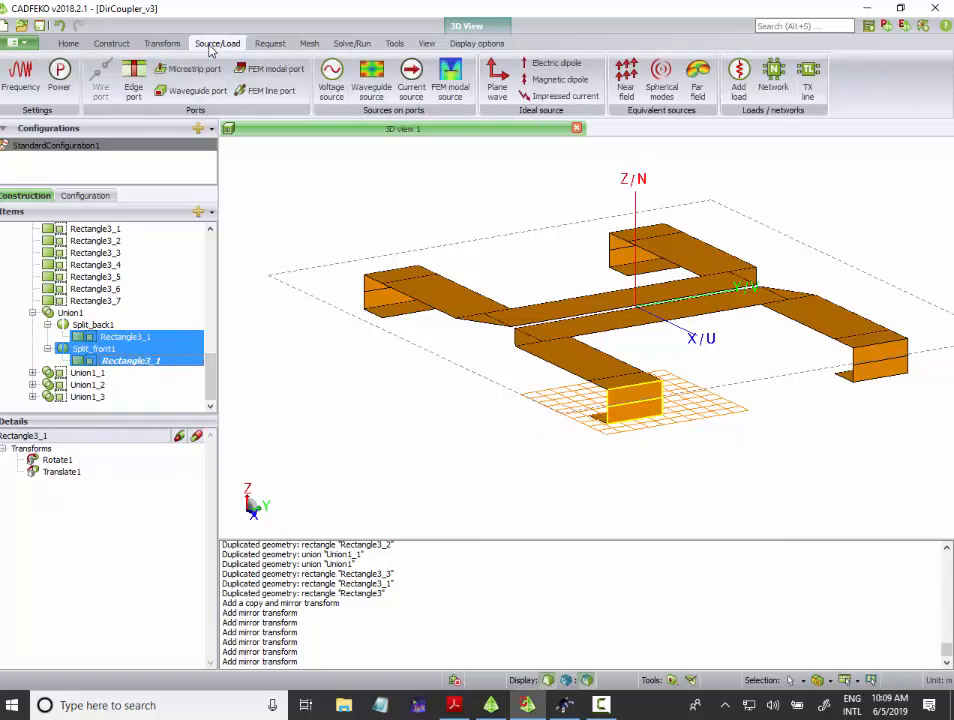
{"action": "left_click", "coordinate": [133, 78]}
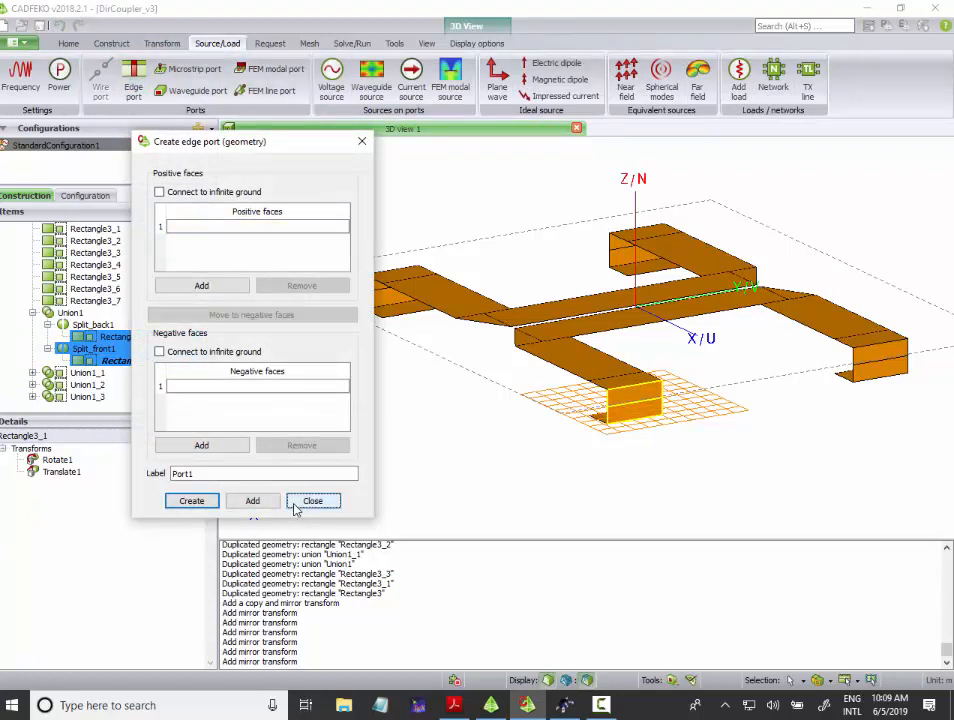
{"action": "left_click", "coordinate": [313, 501]}
Step: Create an edge port on Union1 with Face10_1 as the positive face and Face10_2 as the negative face
{"action": "left_click", "coordinate": [72, 315]}
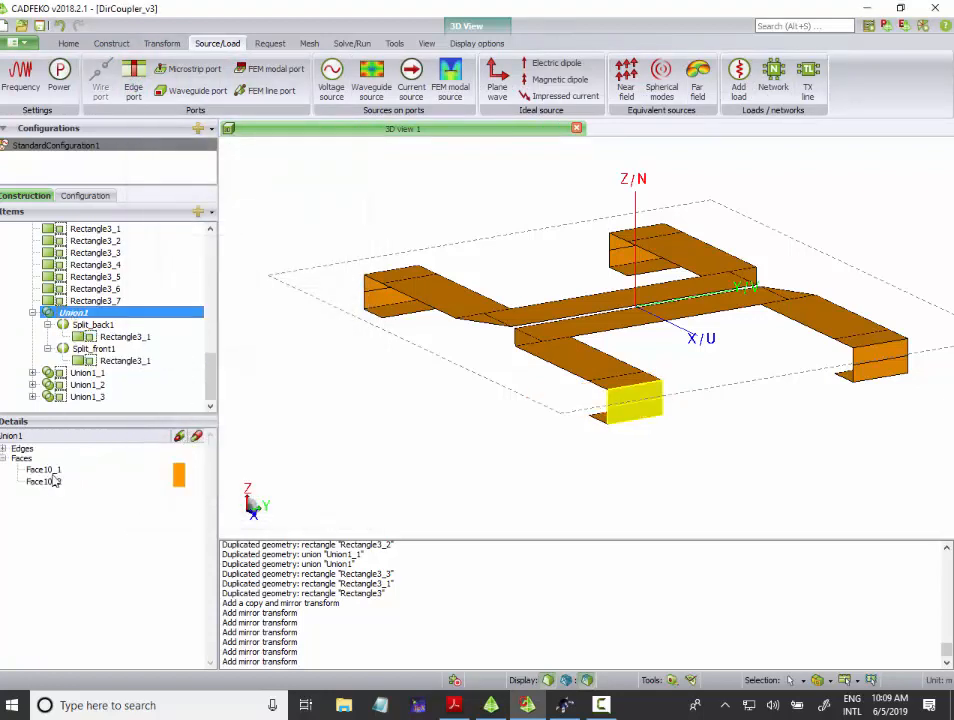
{"action": "left_click", "coordinate": [52, 470]}
{"action": "left_click", "coordinate": [51, 482], "text": "shift"}
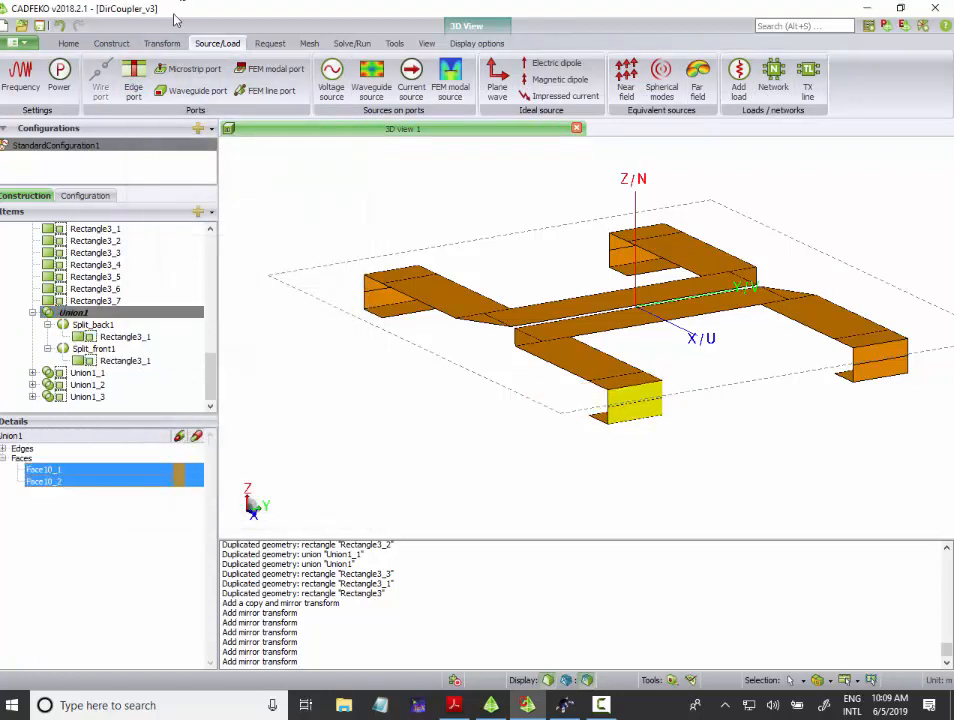
{"action": "left_click", "coordinate": [134, 80]}
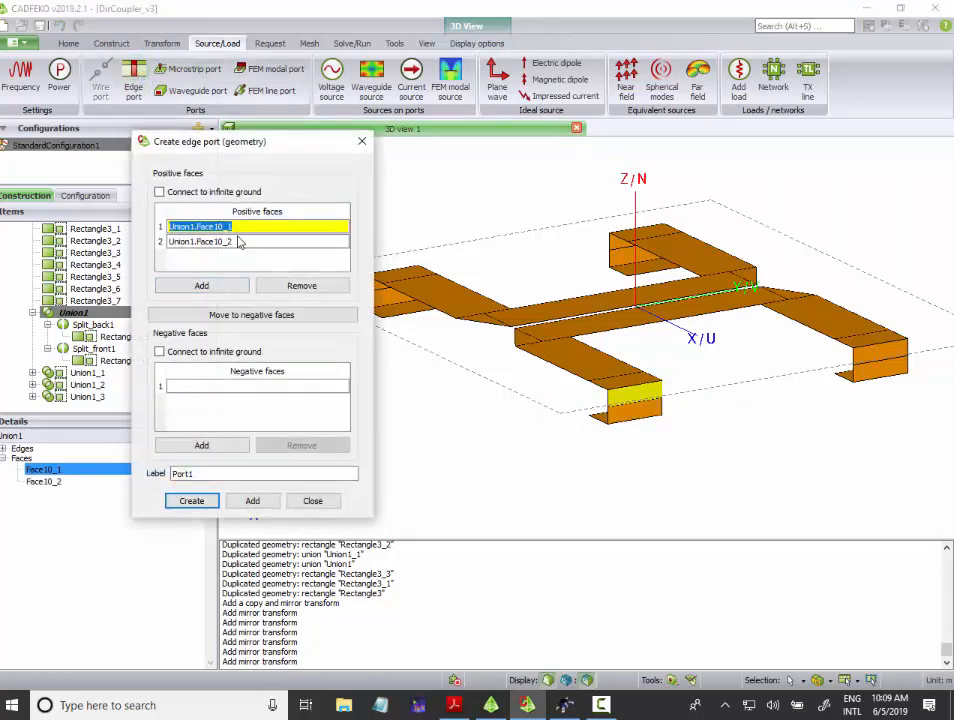
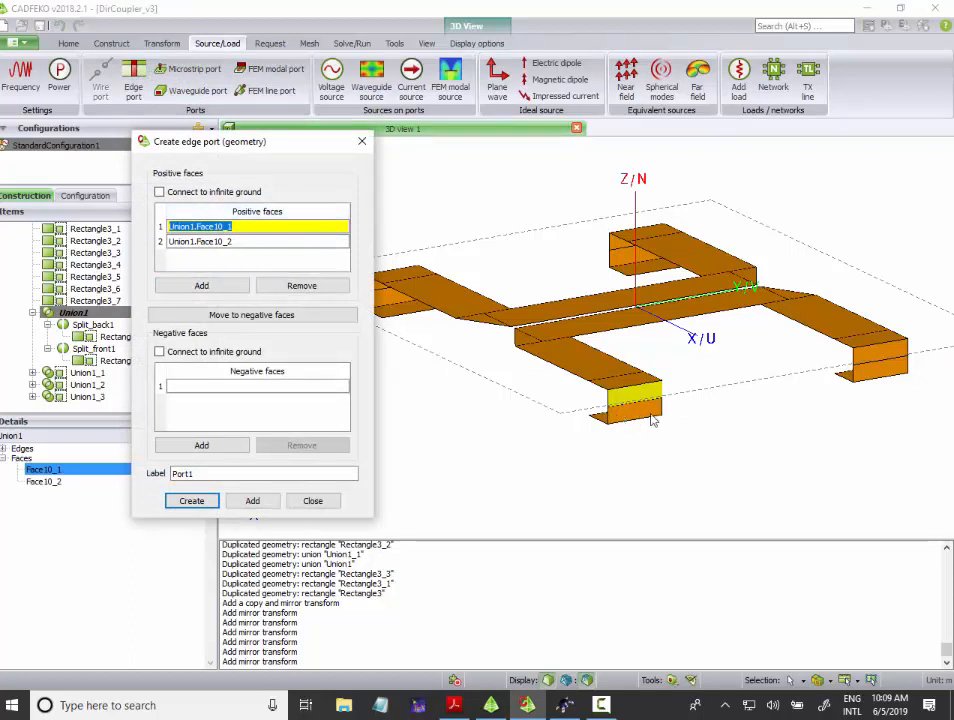
{"action": "left_click", "coordinate": [243, 242]}
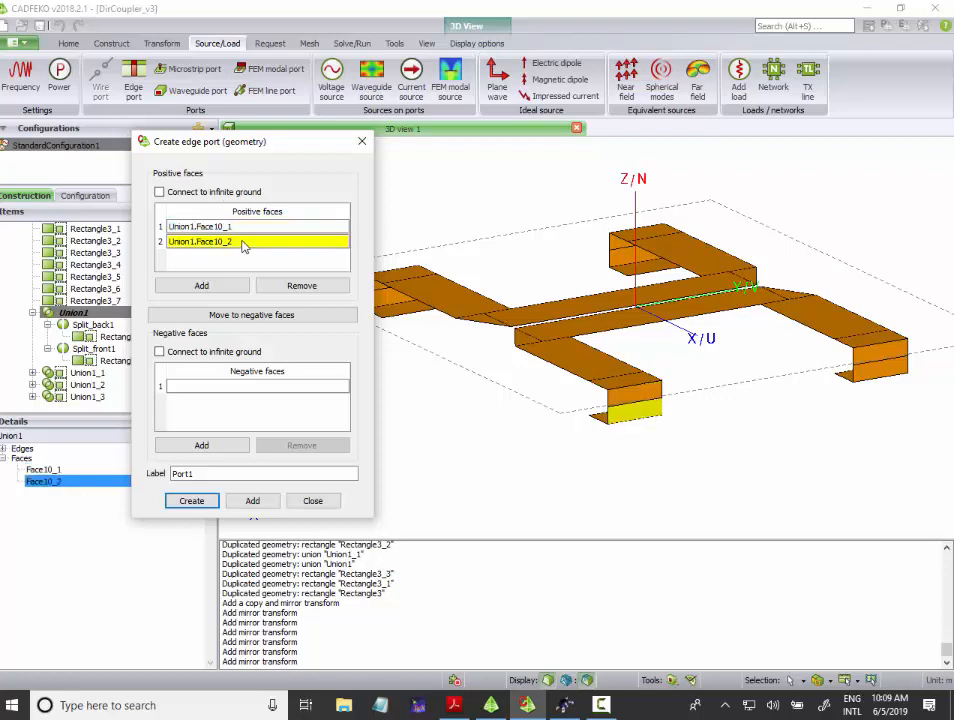
{"action": "left_click", "coordinate": [251, 315]}
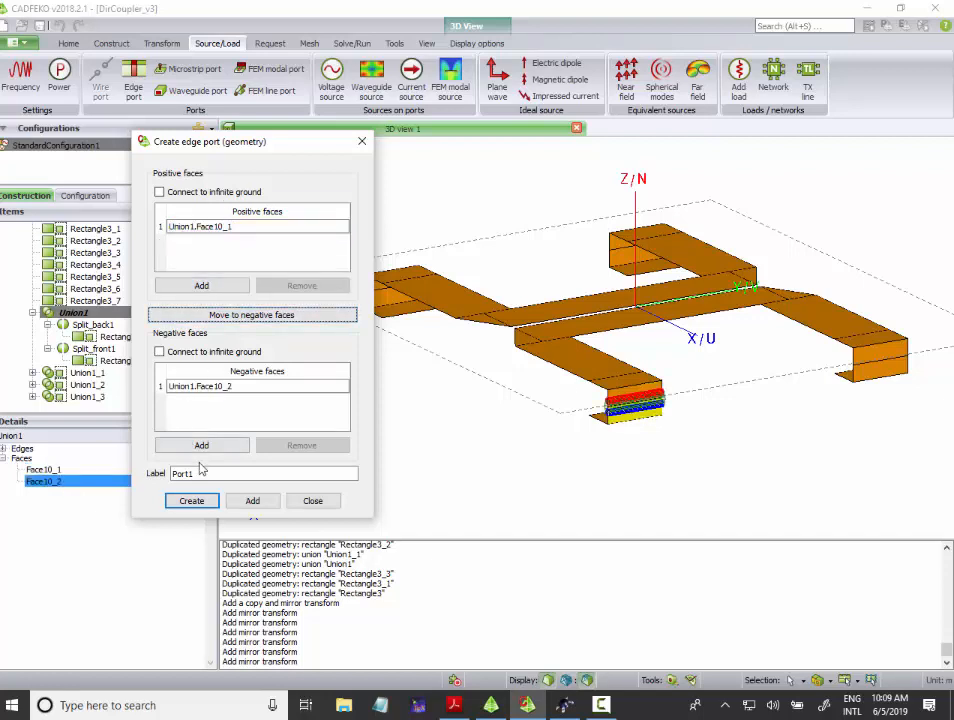
{"action": "left_click", "coordinate": [192, 502]}
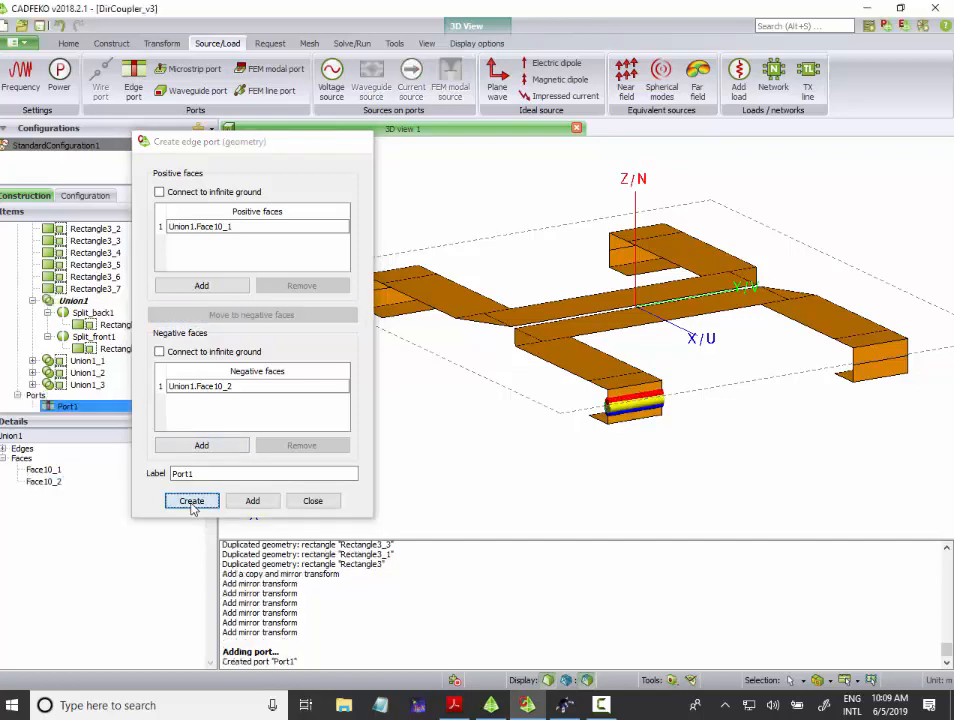
Step: Create an edge port on Union1_3 with Face10_1 as the positive face and Face10_2 as the negative face
{"action": "left_click_drag", "start_coordinate": [586, 399], "coordinate": [392, 388]}
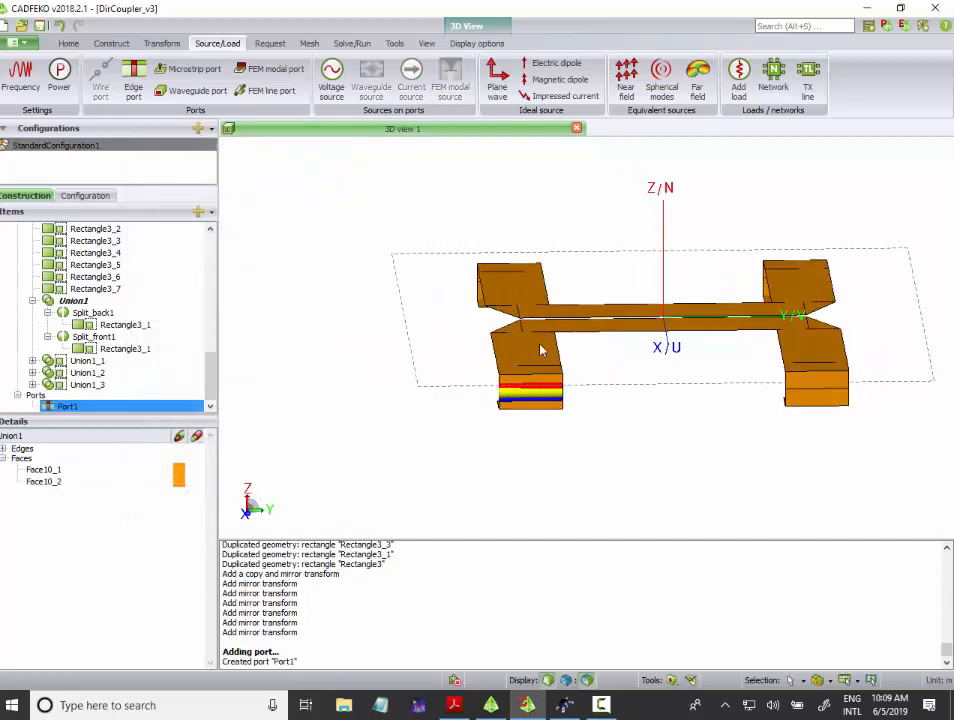
{"action": "left_click", "coordinate": [811, 392]}
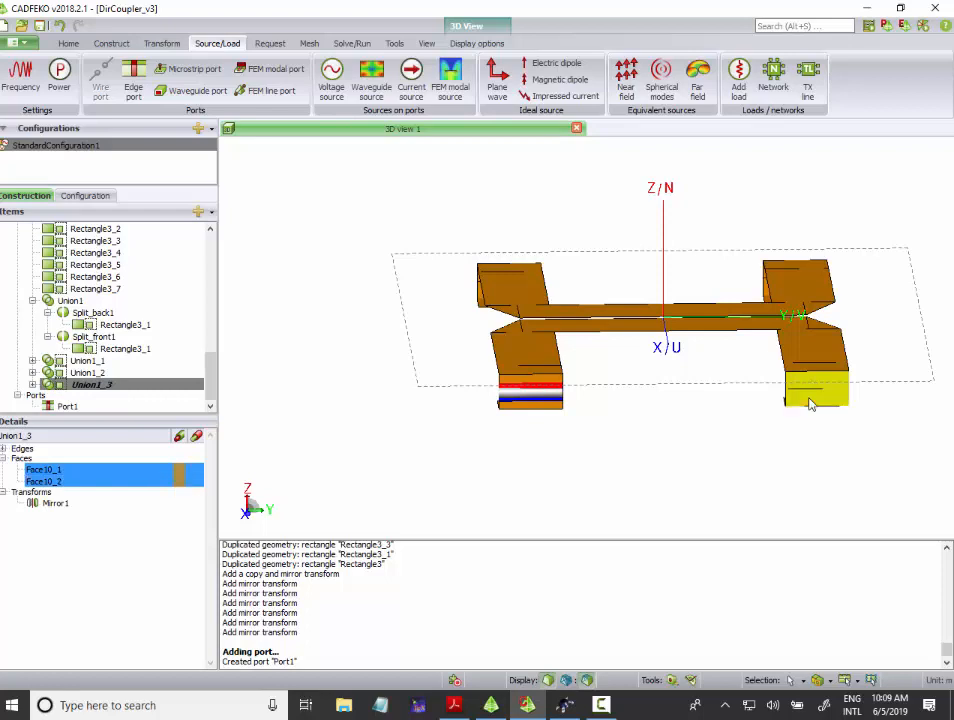
{"action": "left_click", "coordinate": [135, 80]}
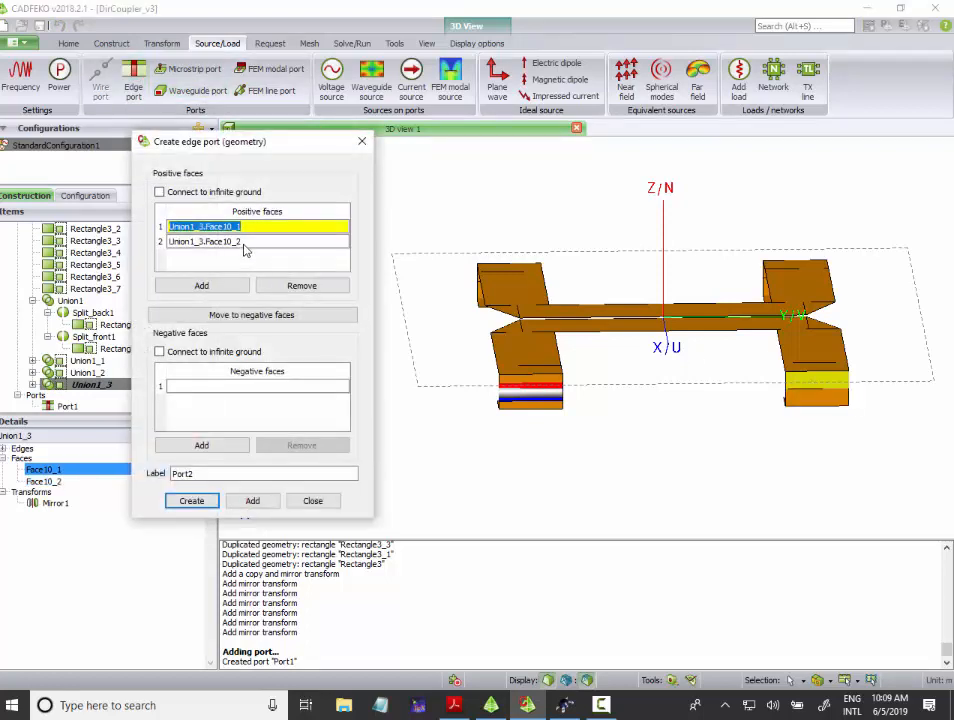
{"action": "left_click", "coordinate": [245, 242]}
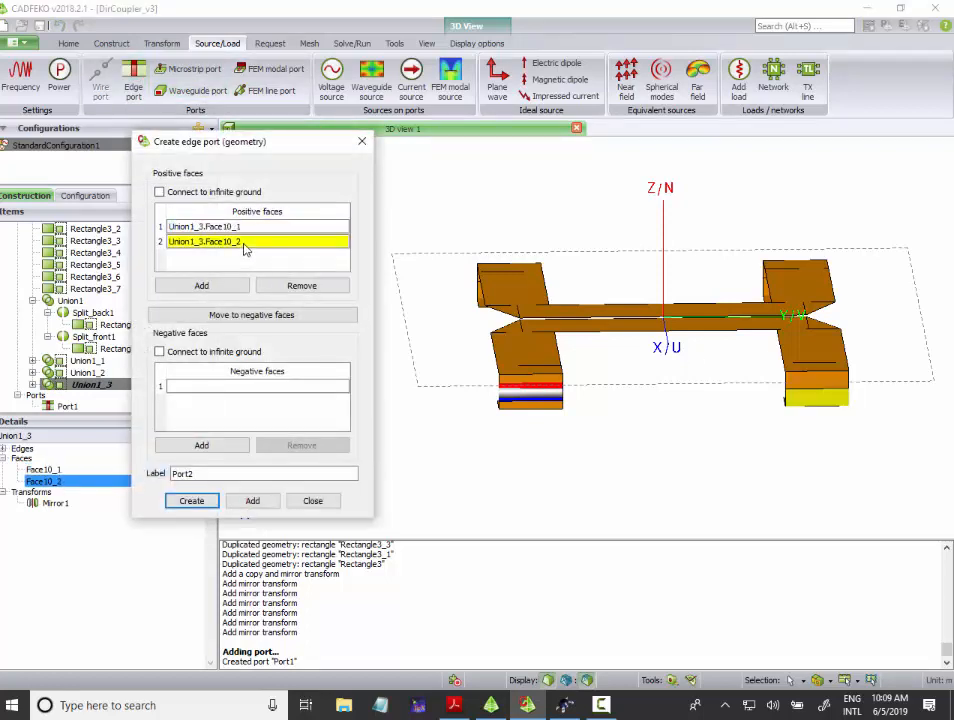
{"action": "left_click", "coordinate": [248, 316]}
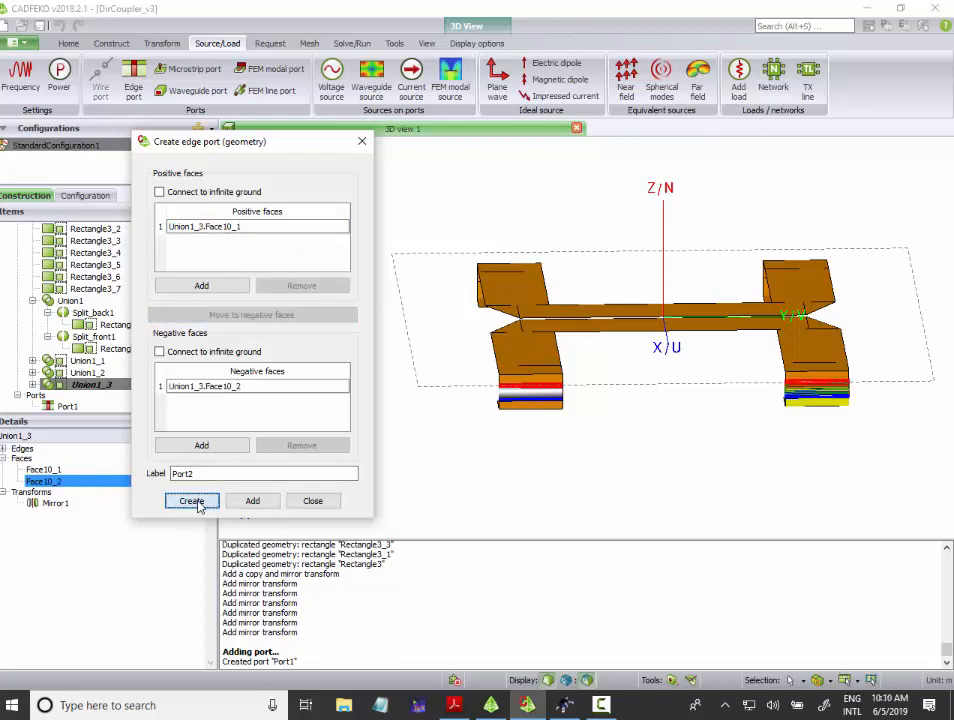
{"action": "left_click", "coordinate": [192, 501]}
Step: Create an edge port on Union1_1 with Face10_1 as the positive face and Face10_2 as the negative face
{"action": "left_click_drag", "start_coordinate": [356, 460], "coordinate": [351, 522]}
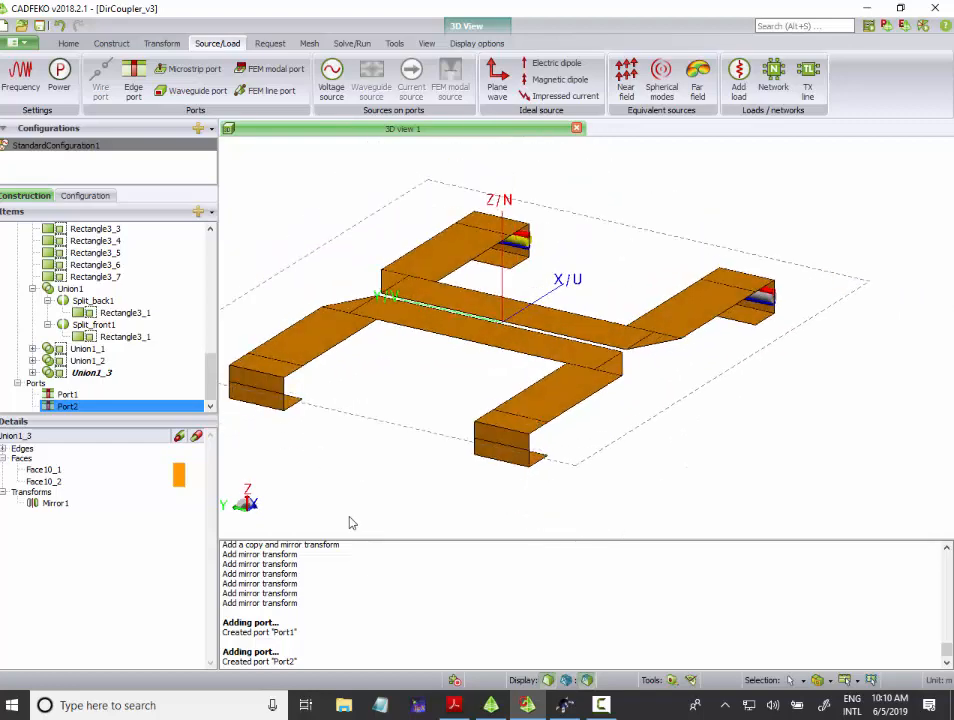
{"action": "left_click", "coordinate": [505, 442]}
{"action": "left_click", "coordinate": [515, 463], "text": "ctrl"}
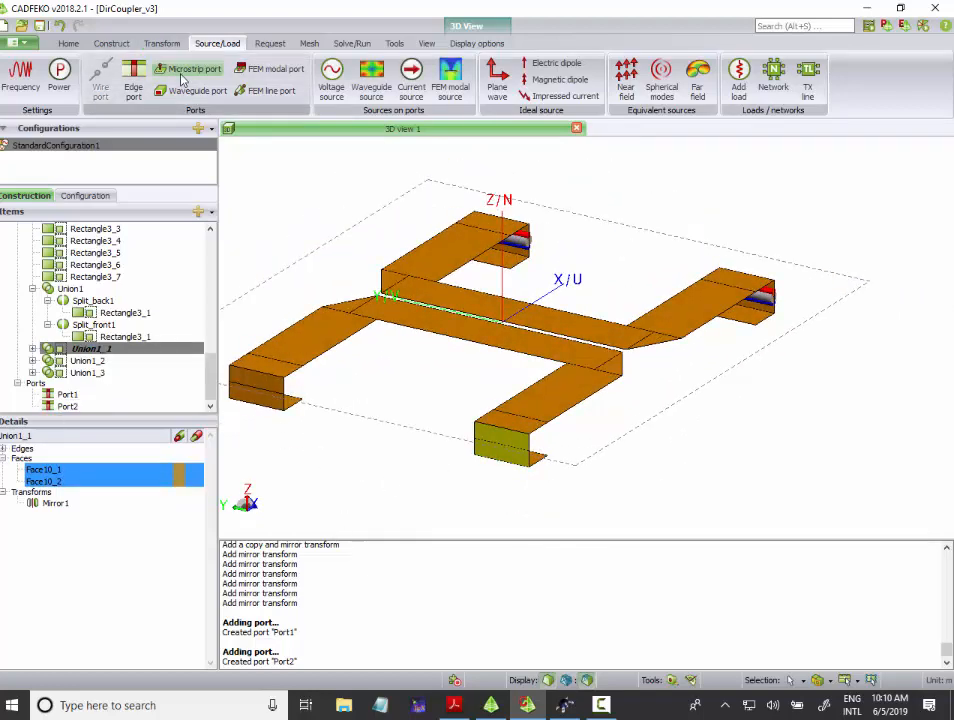
{"action": "left_click", "coordinate": [135, 84]}
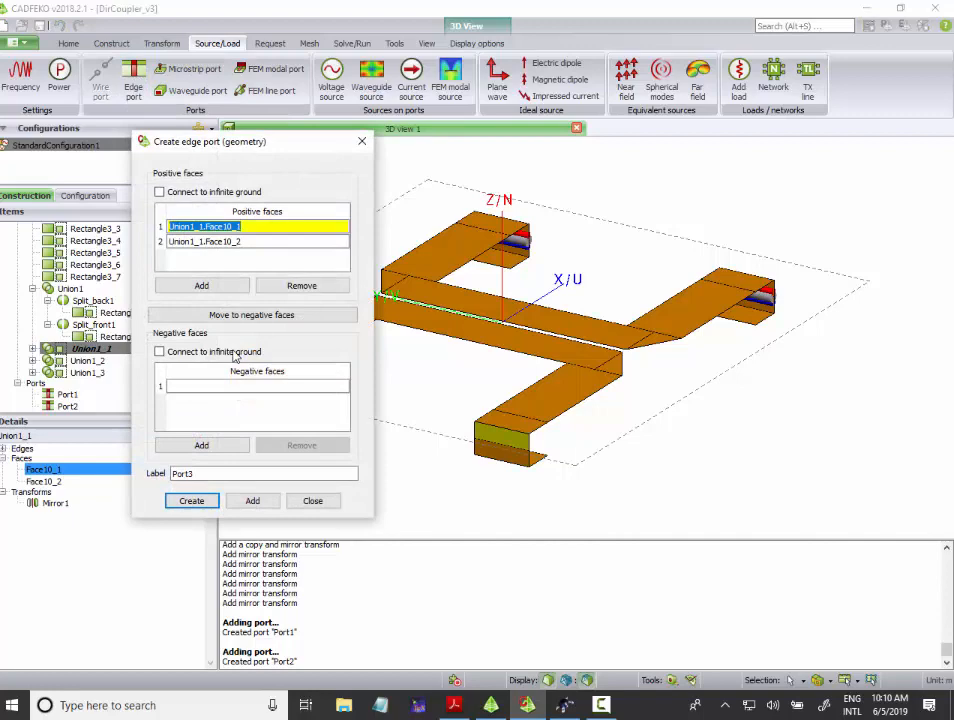
{"action": "left_click", "coordinate": [254, 243]}
{"action": "left_click", "coordinate": [255, 314]}
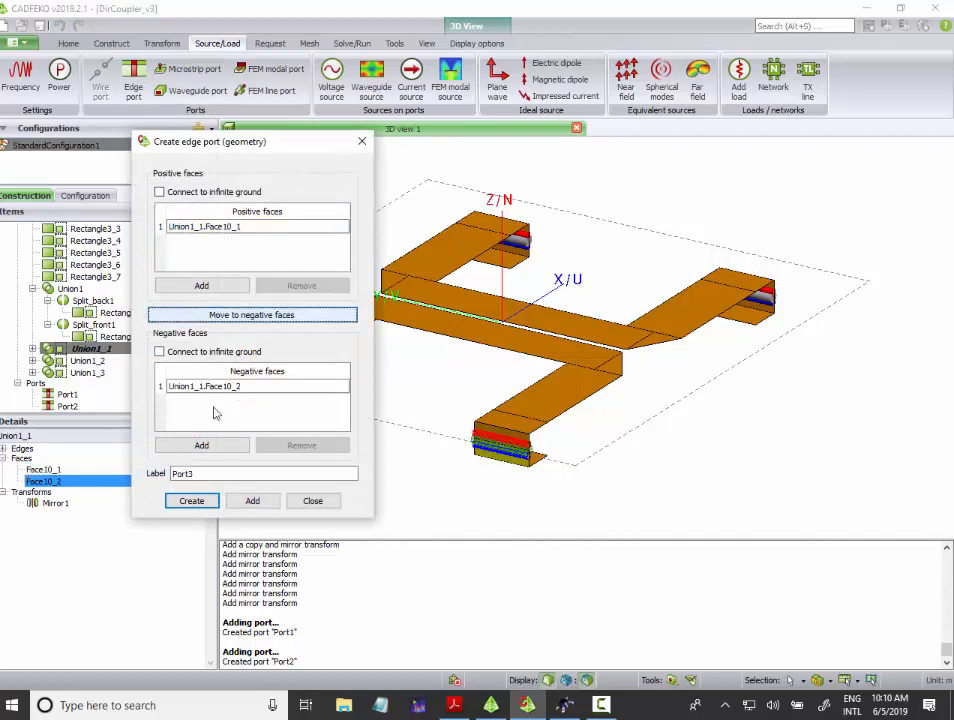
{"action": "left_click", "coordinate": [191, 500]}
Step: Create an edge port on Union1_2 with Face10_1 as the positive face and Face10_2 as the negative face
{"action": "mouse_move", "coordinate": [335, 410]}
{"action": "left_mouse_down"}
{"action": "mouse_move", "coordinate": [458, 385]}
{"action": "mouse_move", "coordinate": [330, 417]}
{"action": "left_mouse_up"}
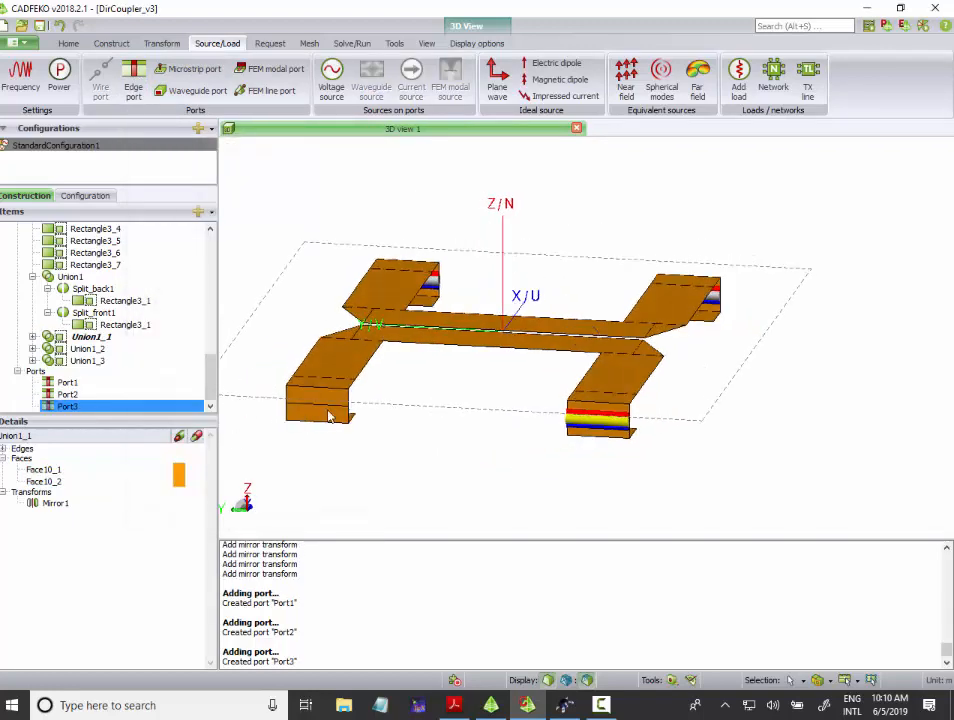
{"action": "left_click", "coordinate": [320, 404]}
{"action": "left_click", "coordinate": [314, 416], "text": "ctrl"}
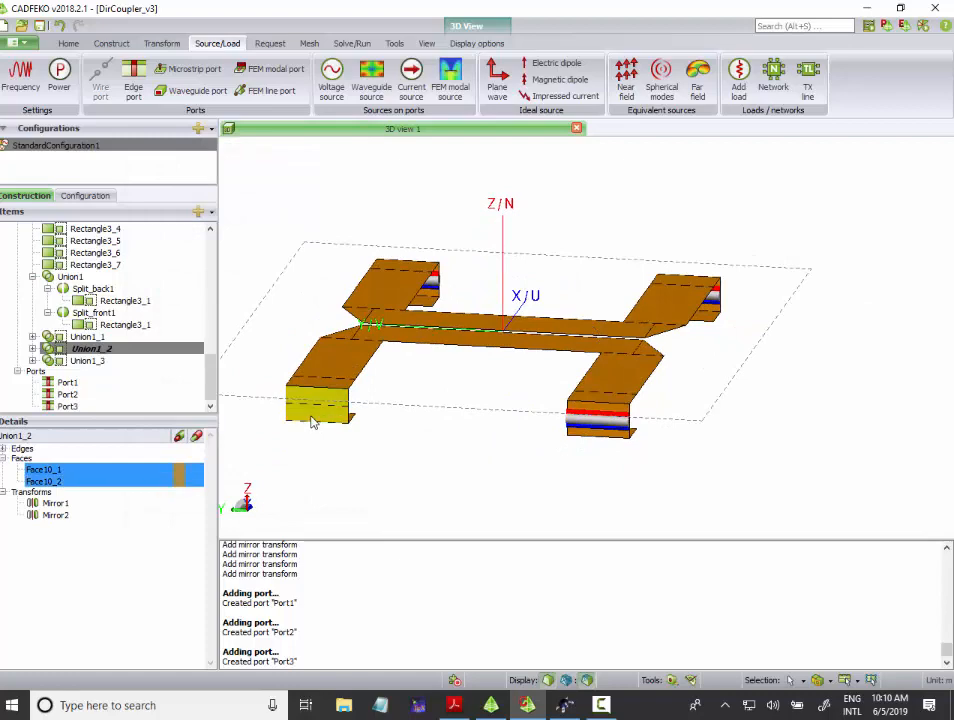
{"action": "left_click", "coordinate": [135, 80]}
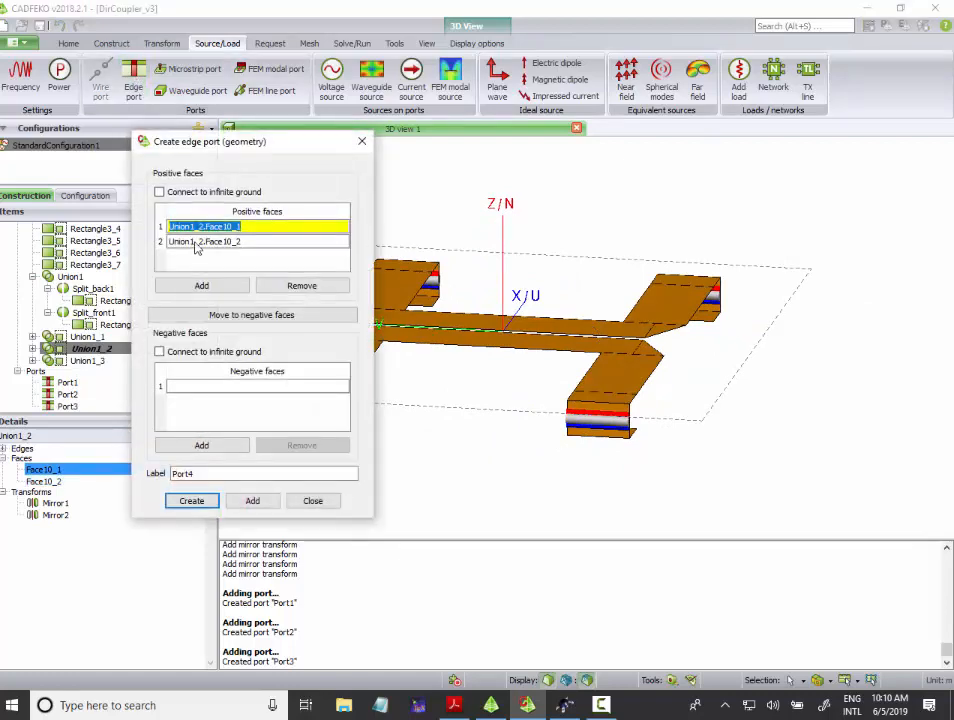
{"action": "left_click", "coordinate": [197, 244]}
{"action": "left_click_drag", "start_coordinate": [270, 141], "coordinate": [578, 128]}
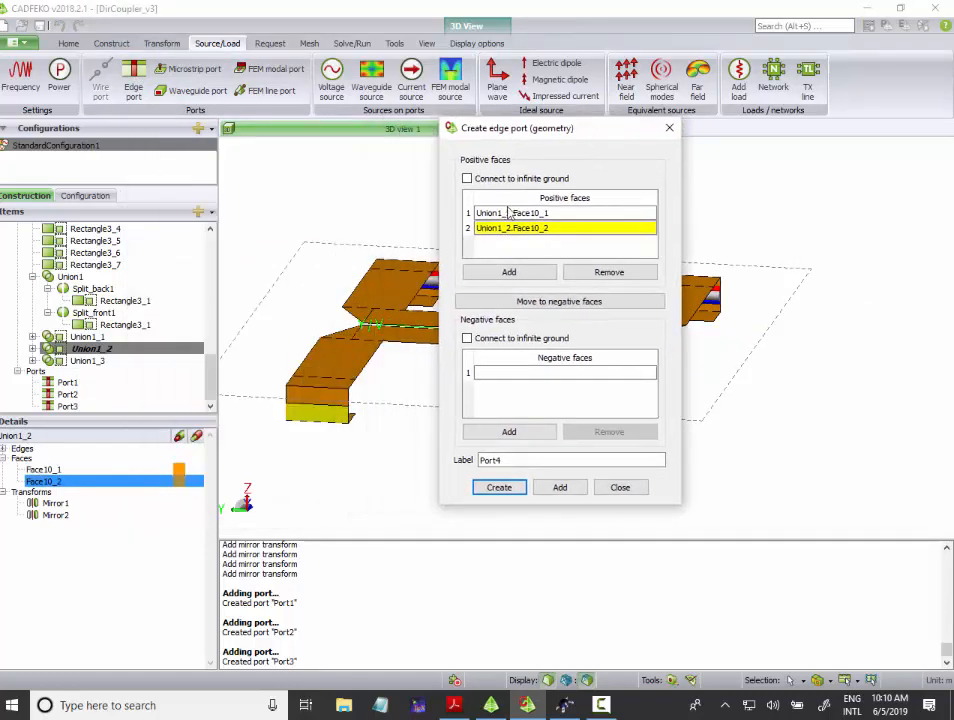
{"action": "left_click", "coordinate": [537, 302]}
{"action": "left_click", "coordinate": [499, 487]}
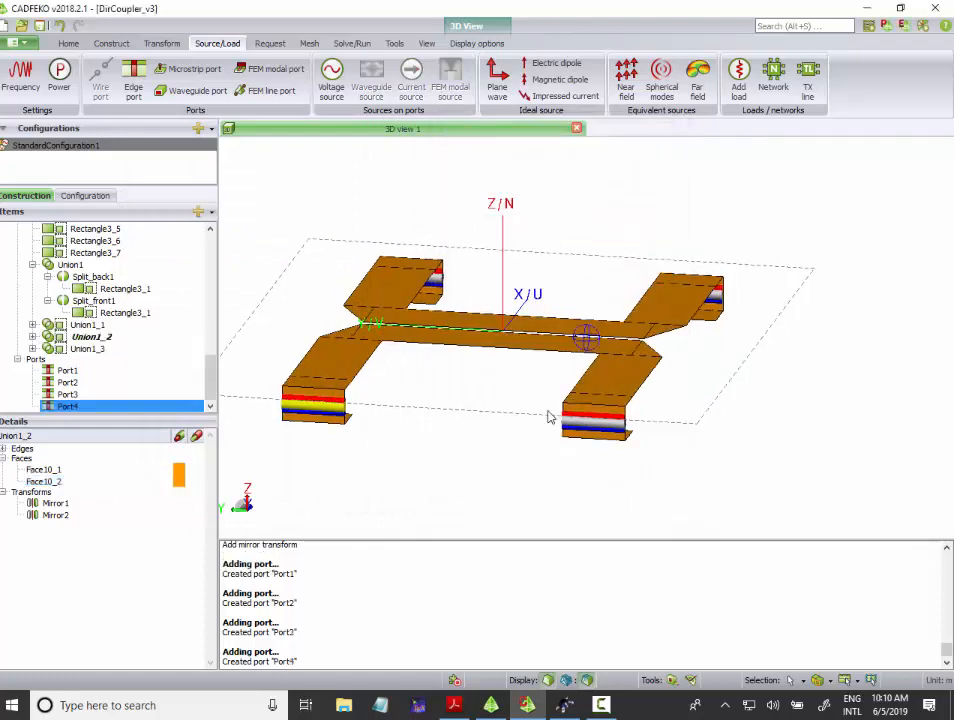
Step: Show the hidden substrate block Cuboid1 in the 3D view
{"action": "left_click_drag", "start_coordinate": [548, 416], "coordinate": [496, 388]}
{"action": "scroll", "coordinate": [498, 406], "scroll_direction": "down", "scroll_amount": 3}
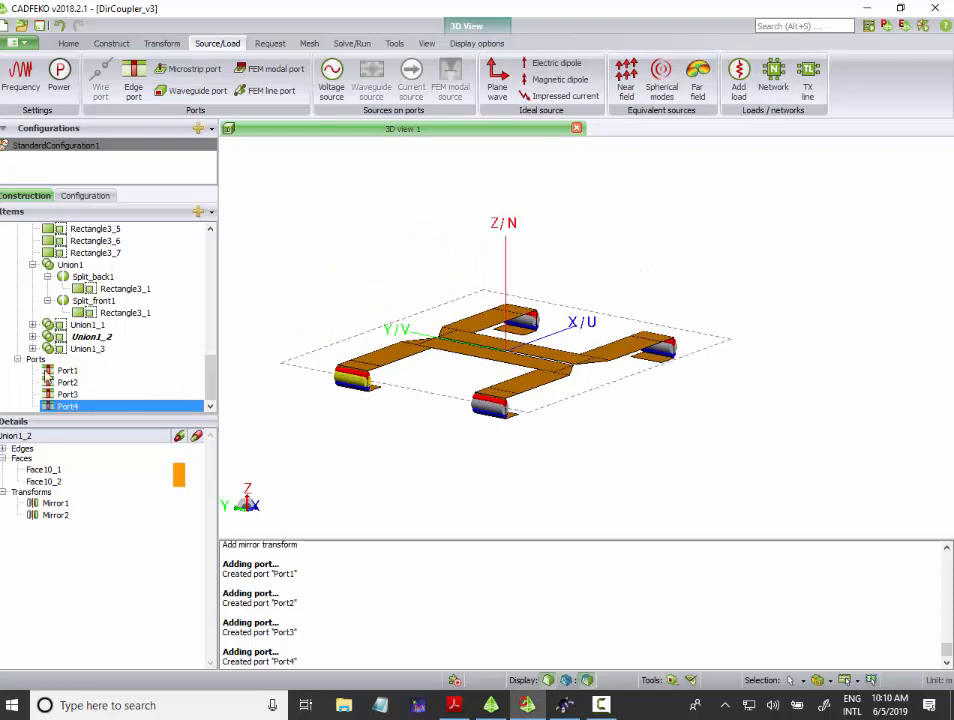
{"action": "left_click_drag", "start_coordinate": [210, 383], "coordinate": [209, 311]}
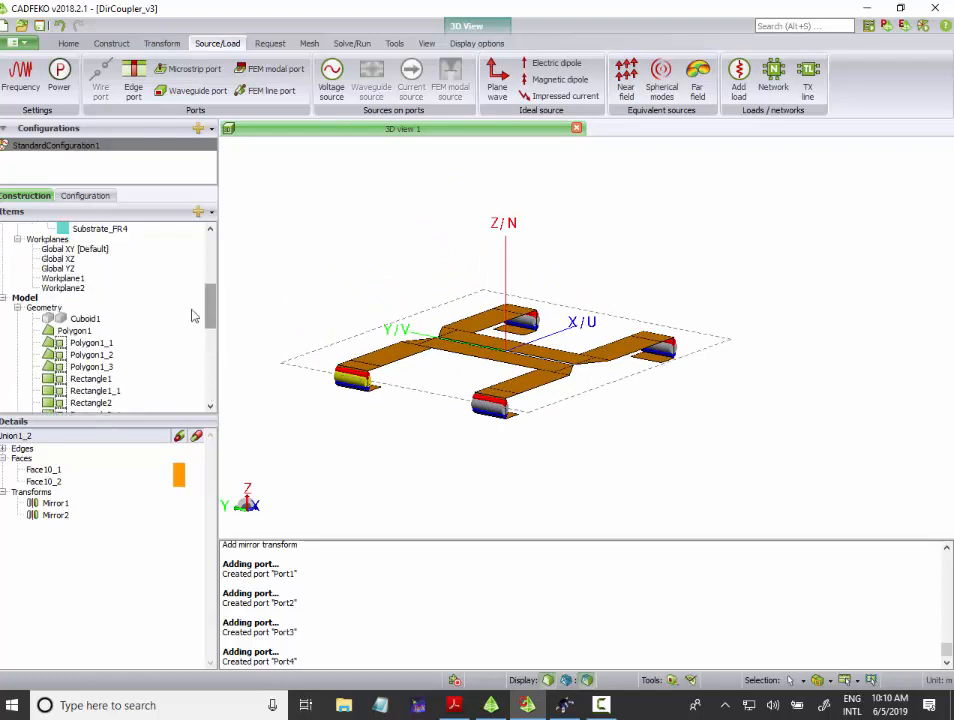
{"action": "right_click", "coordinate": [73, 320]}
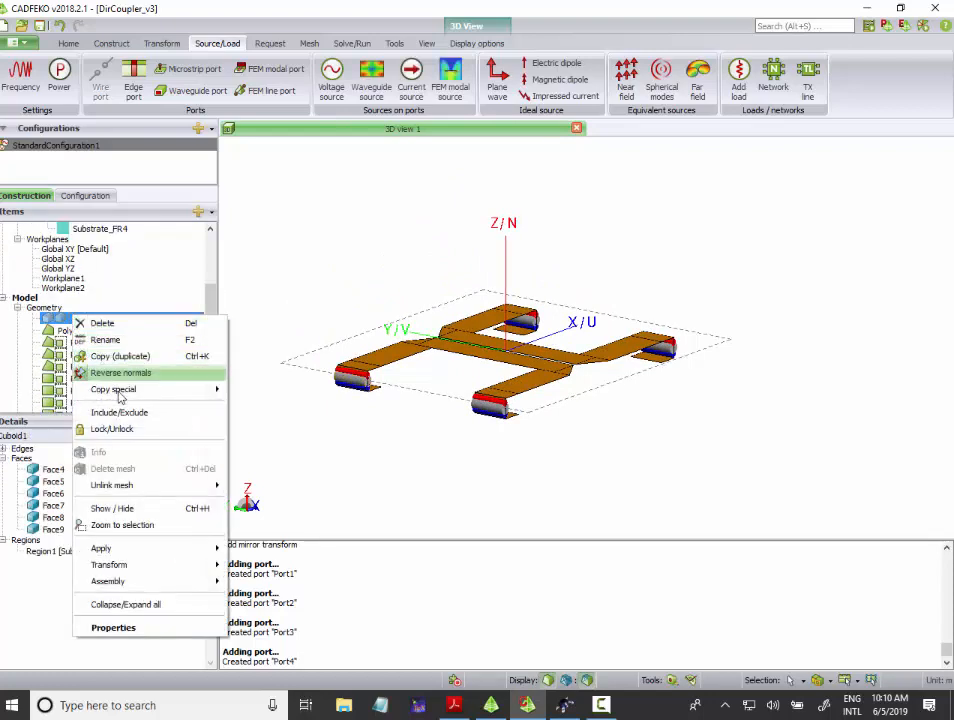
{"action": "left_click", "coordinate": [152, 508]}
{"action": "left_click_drag", "start_coordinate": [561, 336], "coordinate": [502, 372]}
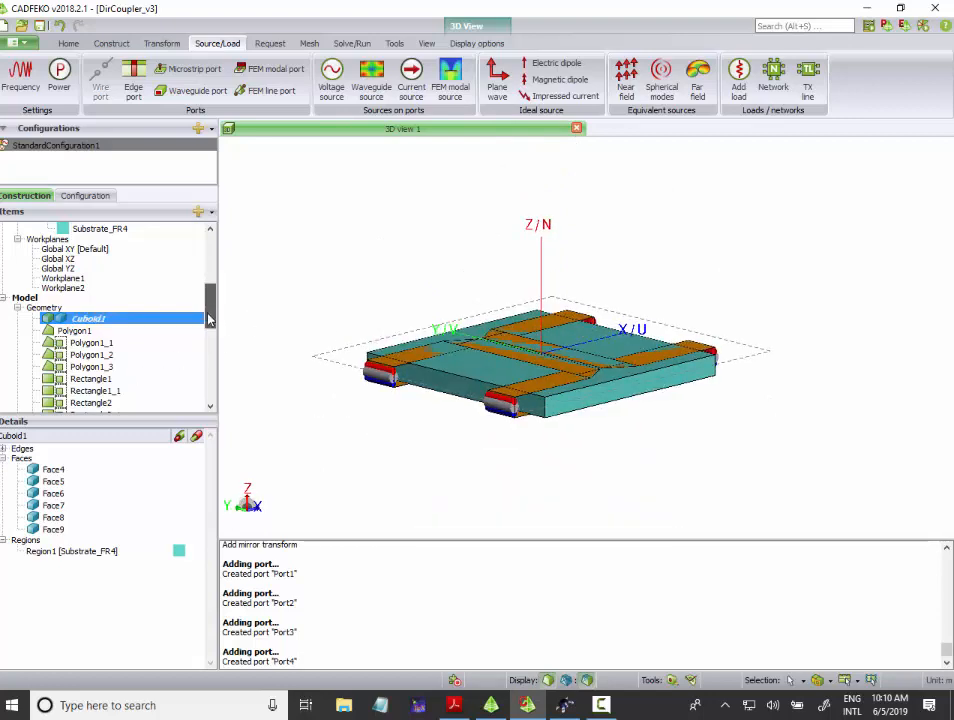
Step: Unite Cuboid1, all the polygons and rectangles, and Union1 with its three mirrored copies into a single union
{"action": "left_click_drag", "start_coordinate": [210, 310], "coordinate": [210, 382]}
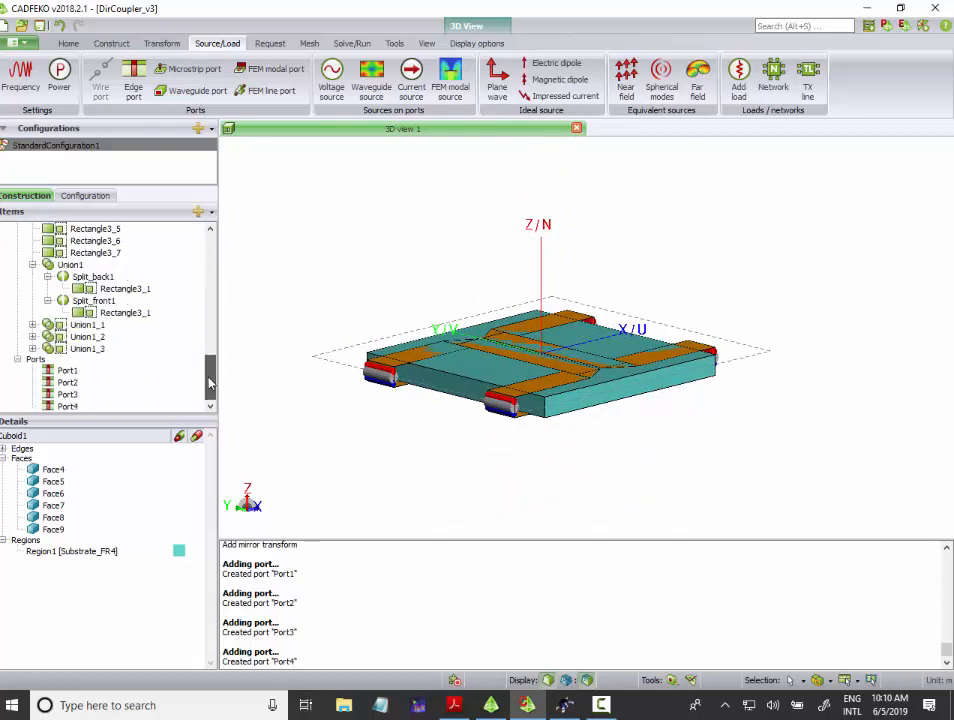
{"action": "left_click", "coordinate": [100, 339]}
{"action": "left_click", "coordinate": [98, 348]}
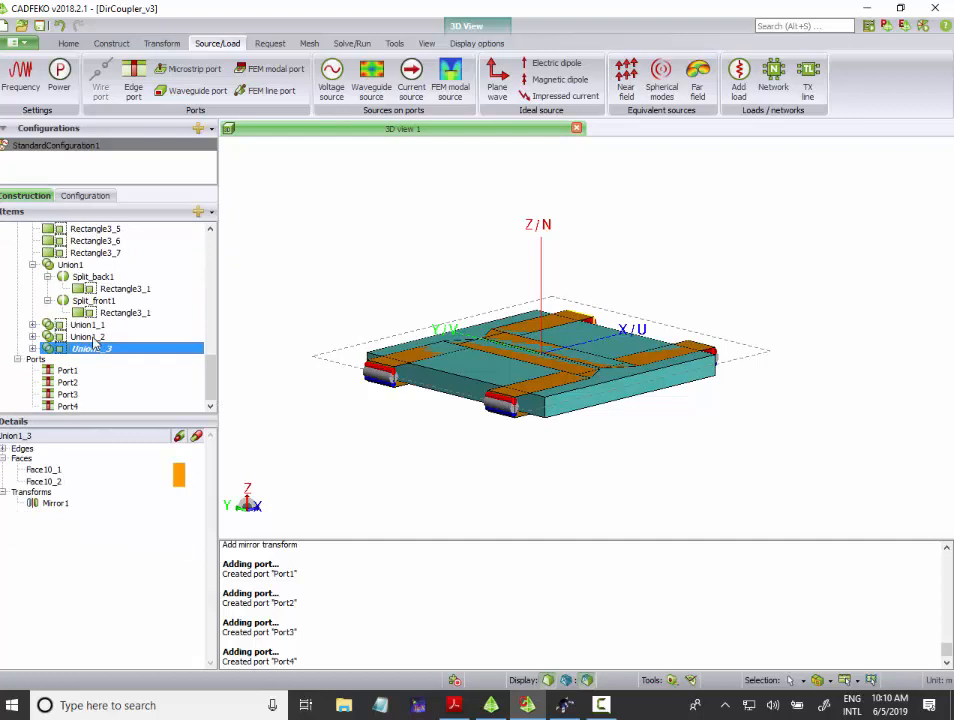
{"action": "left_click", "coordinate": [93, 324], "text": "shift"}
{"action": "left_click", "coordinate": [48, 264], "text": "ctrl"}
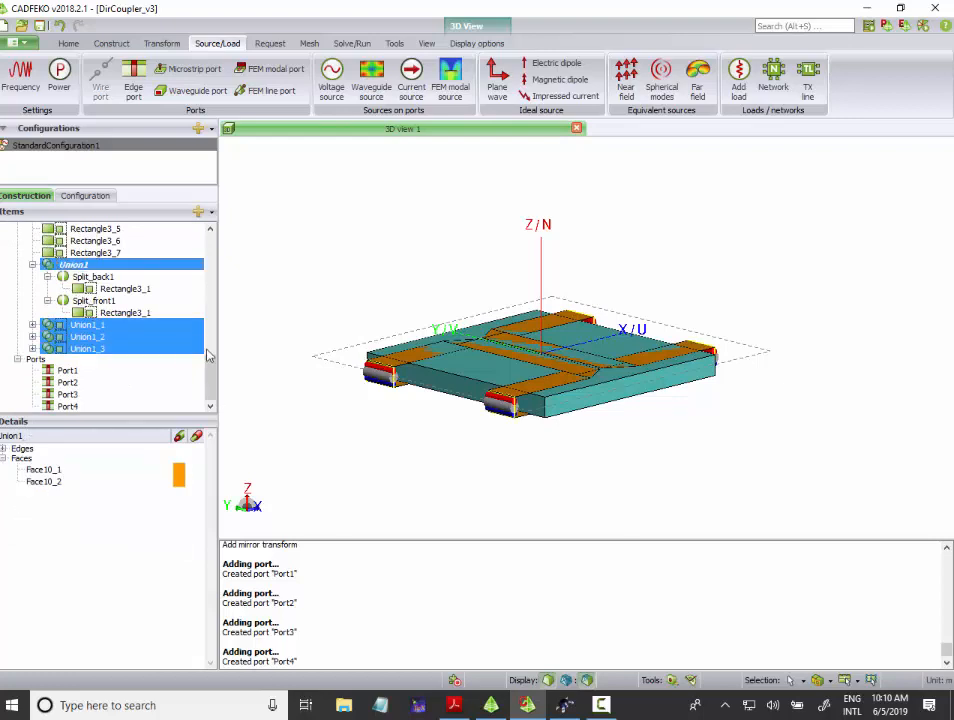
{"action": "left_click_drag", "start_coordinate": [209, 368], "coordinate": [209, 322]}
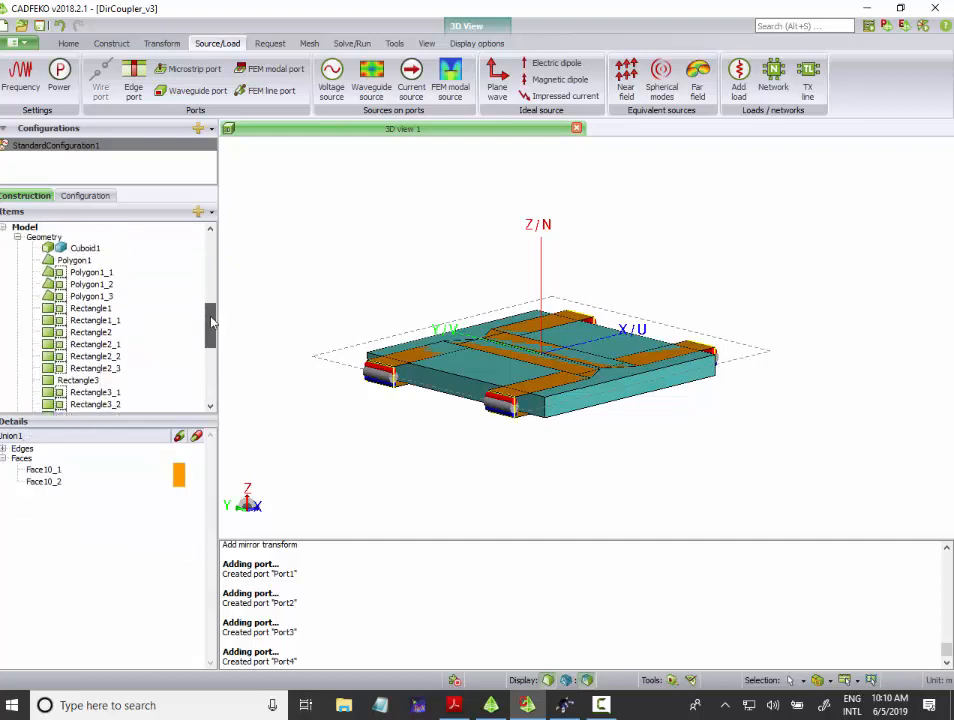
{"action": "left_click", "coordinate": [100, 248]}
{"action": "left_click", "coordinate": [73, 263], "text": "ctrl"}
{"action": "left_click", "coordinate": [74, 274], "text": "ctrl"}
{"action": "left_click", "coordinate": [84, 286], "text": "ctrl"}
{"action": "left_click", "coordinate": [91, 309], "text": "ctrl"}
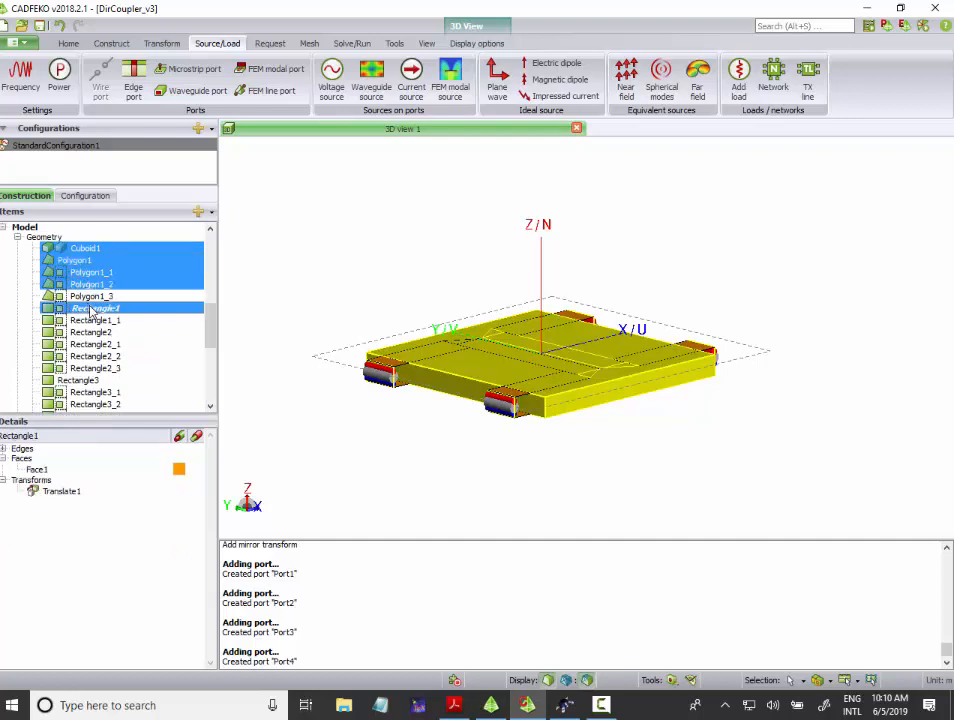
{"action": "left_click", "coordinate": [89, 298], "text": "ctrl"}
{"action": "left_click", "coordinate": [90, 320], "text": "ctrl"}
{"action": "left_click", "coordinate": [92, 333], "text": "ctrl"}
{"action": "left_click", "coordinate": [93, 345], "text": "ctrl"}
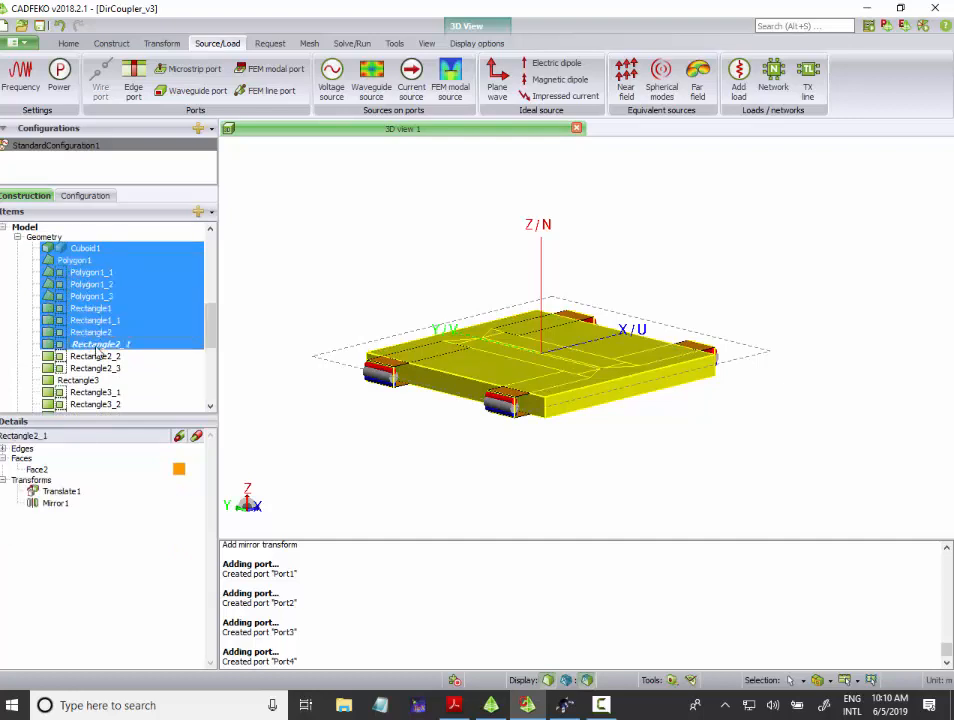
{"action": "left_click", "coordinate": [94, 357], "text": "ctrl"}
{"action": "left_click", "coordinate": [94, 369], "text": "ctrl"}
{"action": "left_click", "coordinate": [95, 381], "text": "ctrl"}
{"action": "left_click", "coordinate": [96, 392], "text": "ctrl"}
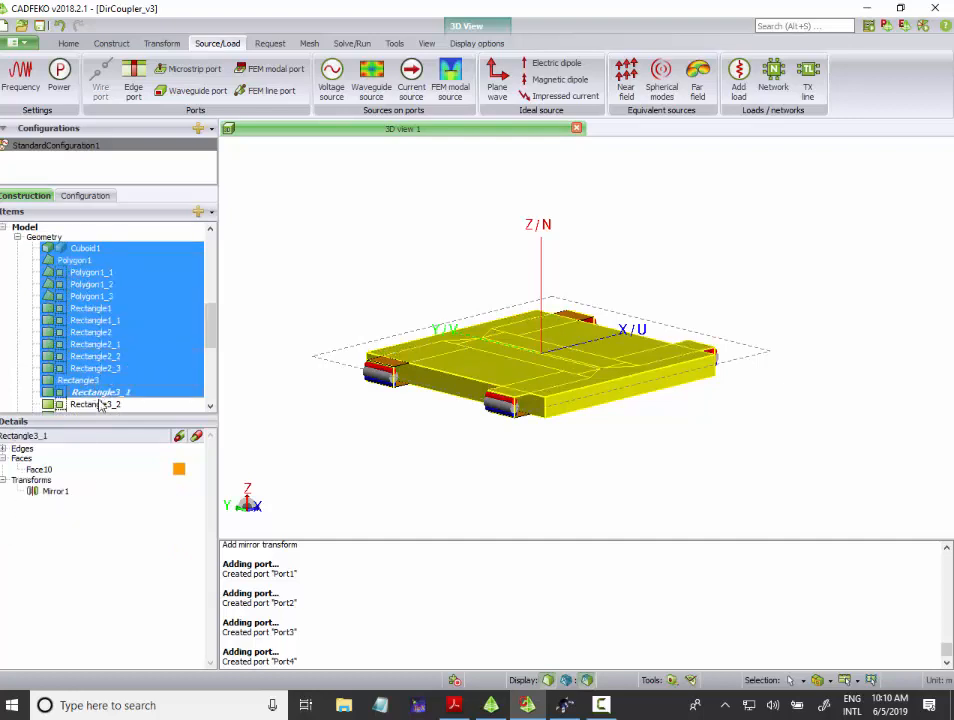
{"action": "left_click", "coordinate": [98, 404], "text": "ctrl"}
{"action": "left_click_drag", "start_coordinate": [208, 323], "coordinate": [206, 374]}
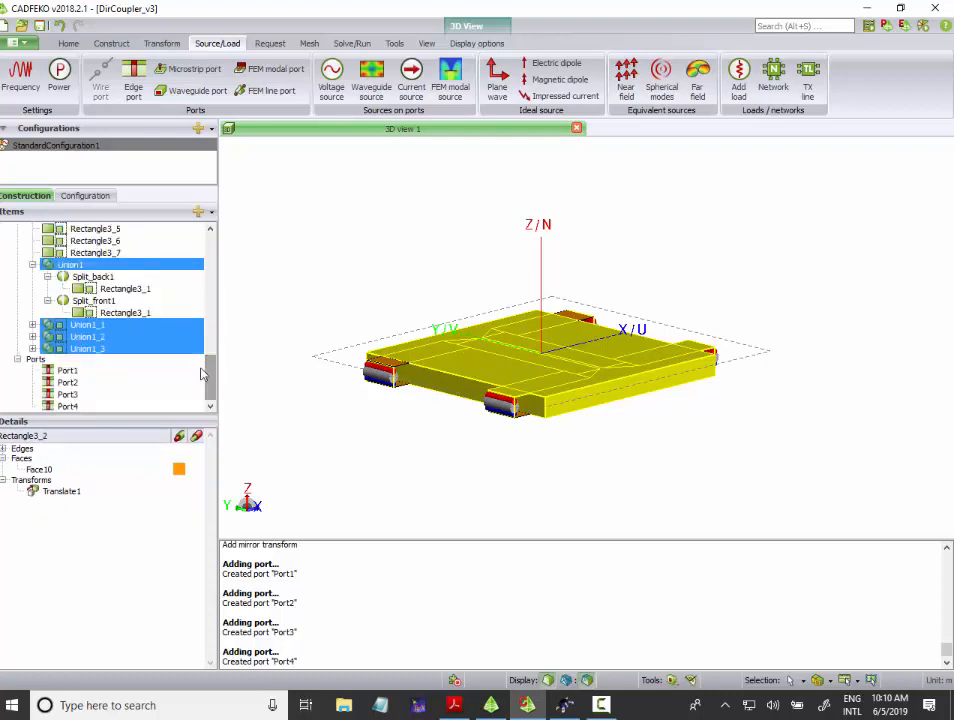
{"action": "left_click", "coordinate": [94, 252], "text": "ctrl"}
{"action": "left_click", "coordinate": [95, 240], "text": "ctrl"}
{"action": "left_click", "coordinate": [96, 228], "text": "ctrl"}
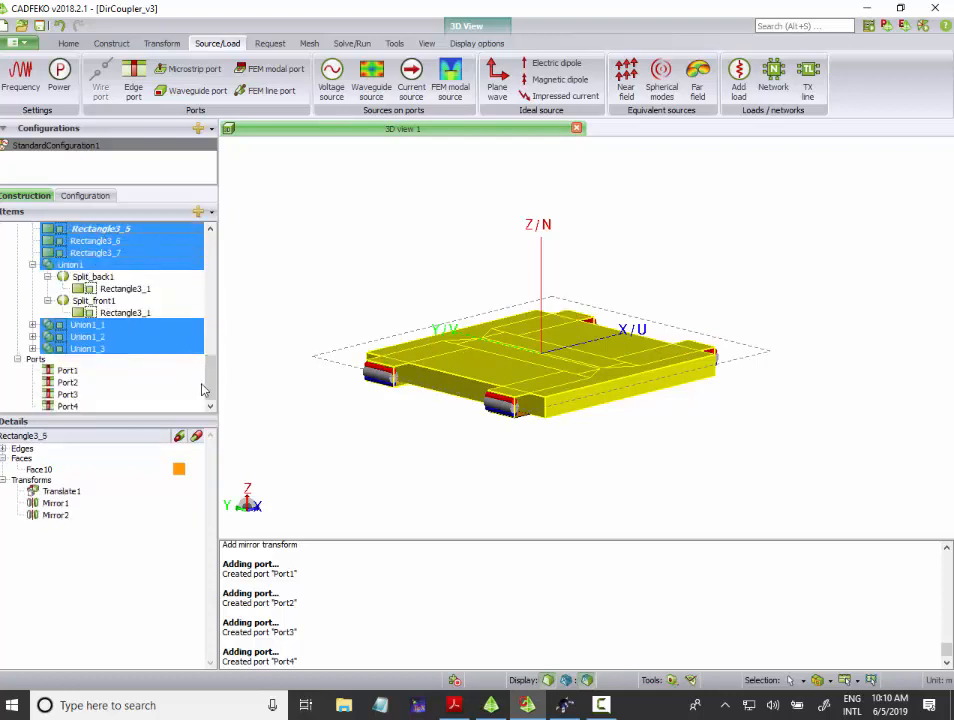
{"action": "scroll", "coordinate": [203, 390], "scroll_direction": "up", "scroll_amount": 2}
{"action": "left_click", "coordinate": [102, 290], "text": "ctrl"}
{"action": "left_click", "coordinate": [145, 276], "text": "ctrl"}
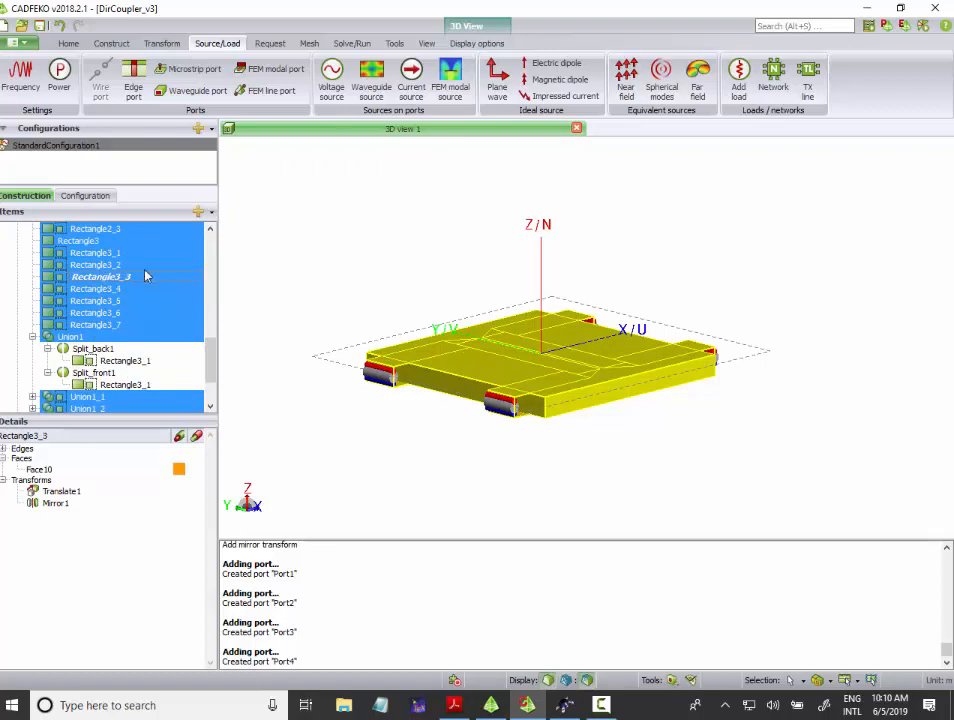
{"action": "left_click", "coordinate": [120, 46]}
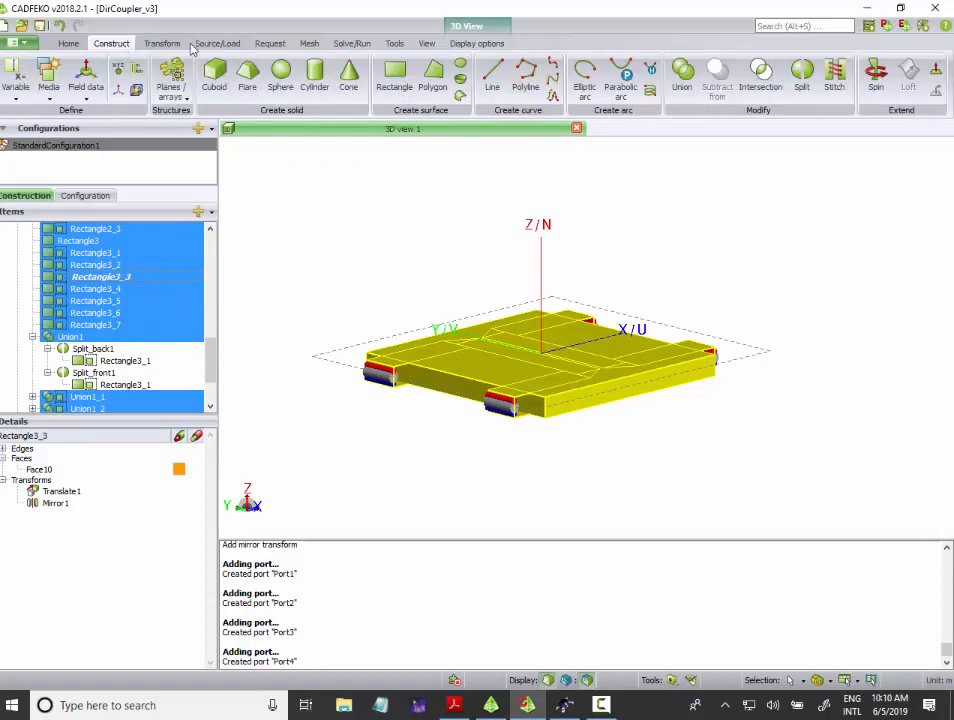
{"action": "left_click", "coordinate": [682, 75]}
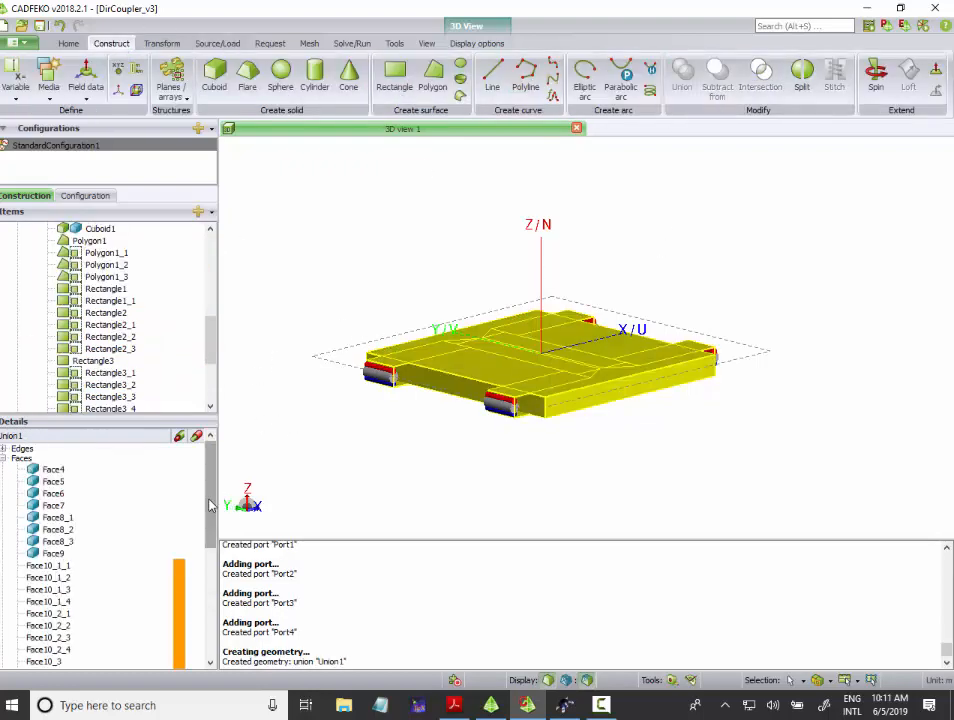
Step: Set the face medium of Face4, the underside of the united substrate, to Perfect electric conductor
{"action": "scroll", "coordinate": [209, 509], "scroll_direction": "down", "scroll_amount": 4}
{"action": "scroll", "coordinate": [210, 514], "scroll_direction": "up", "scroll_amount": 4}
{"action": "scroll", "coordinate": [210, 517], "scroll_direction": "up", "scroll_amount": 1}
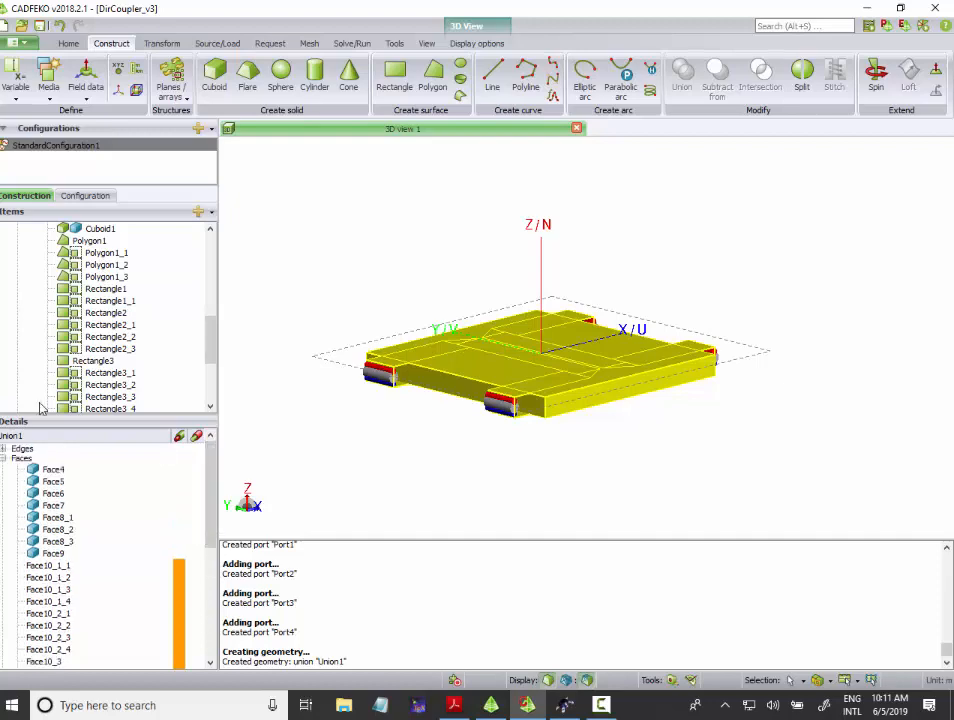
{"action": "left_click", "coordinate": [33, 470]}
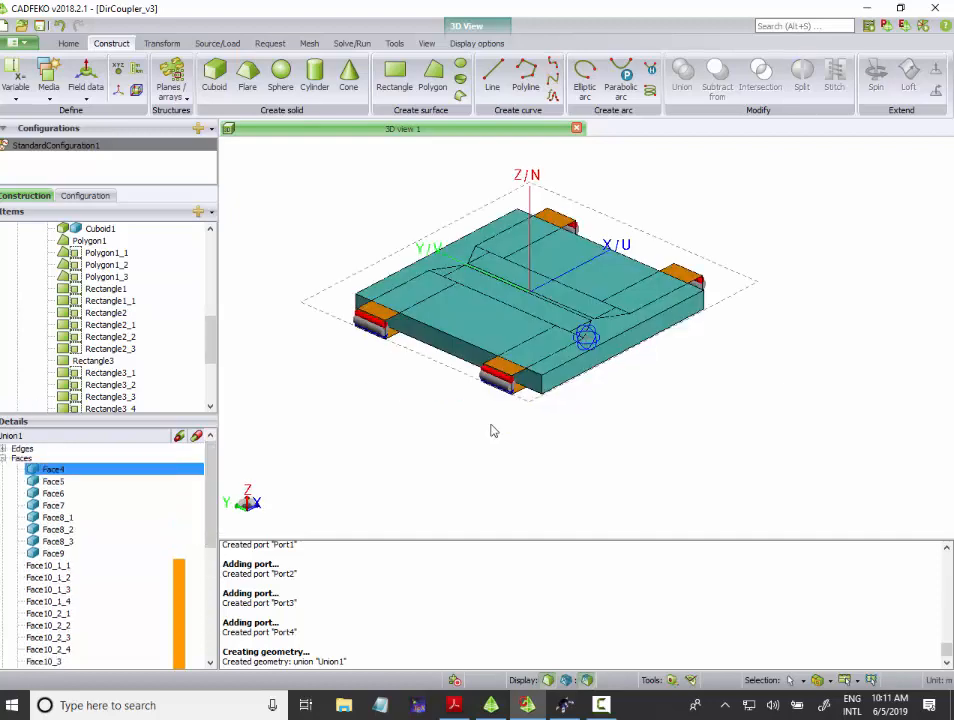
{"action": "left_click_drag", "start_coordinate": [586, 335], "coordinate": [469, 225]}
{"action": "scroll", "coordinate": [607, 403], "scroll_direction": "down", "scroll_amount": 3}
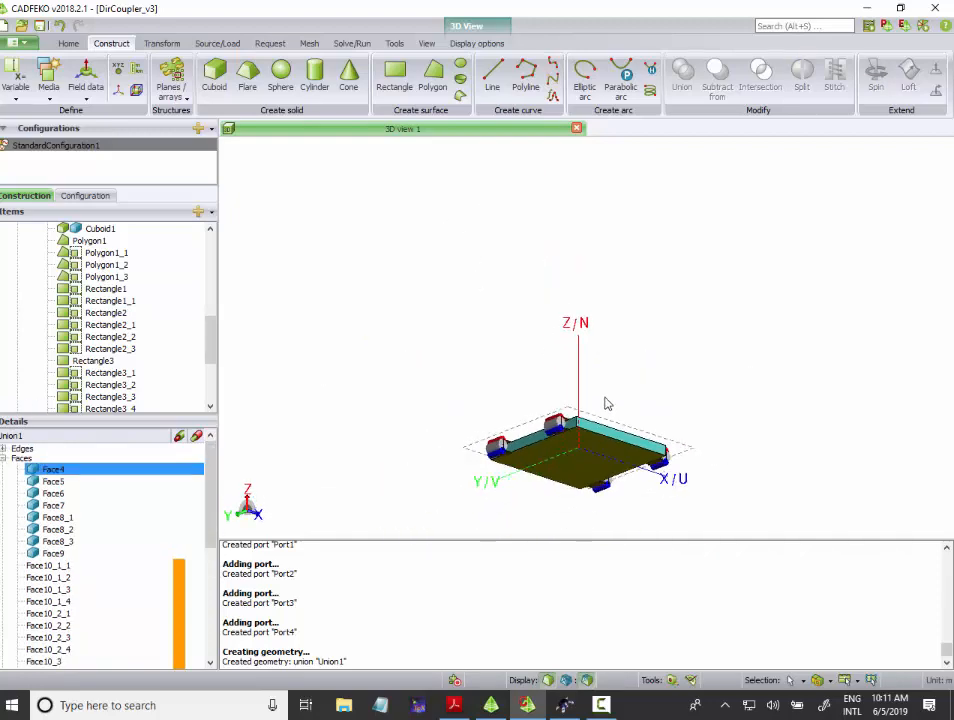
{"action": "left_click_drag", "start_coordinate": [590, 420], "coordinate": [580, 355]}
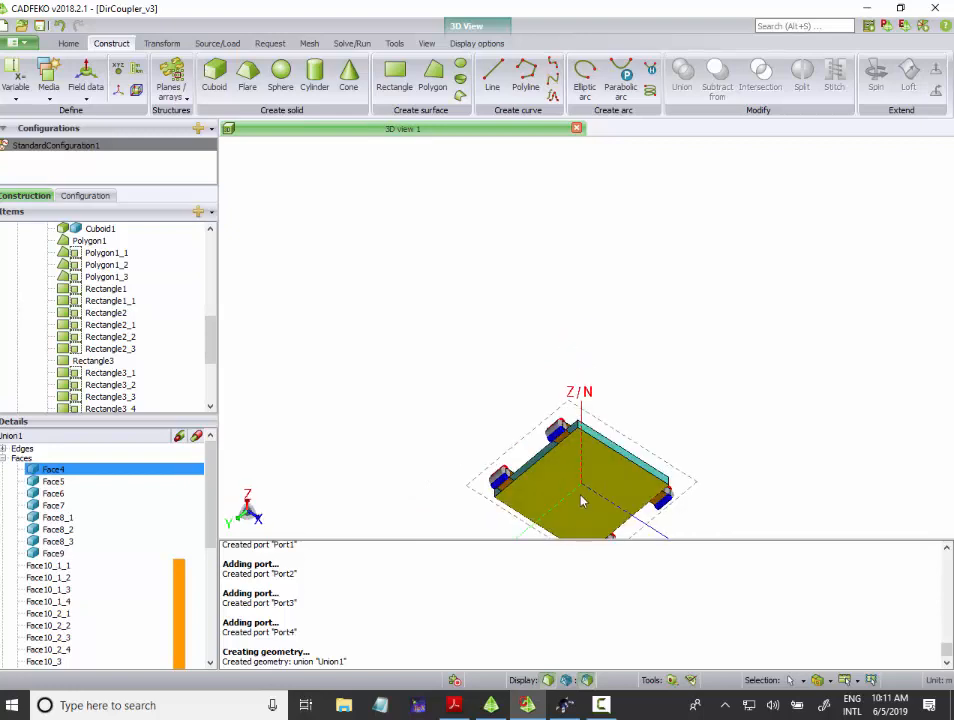
{"action": "scroll", "coordinate": [580, 489], "scroll_direction": "down", "scroll_amount": 3}
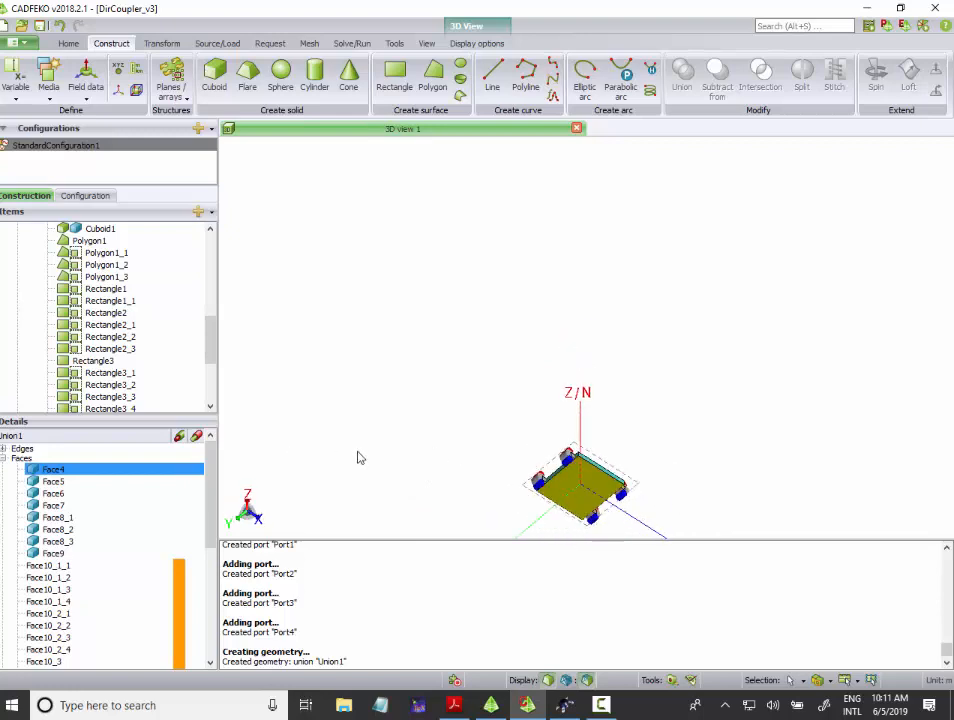
{"action": "scroll", "coordinate": [648, 494], "scroll_direction": "up", "scroll_amount": 4}
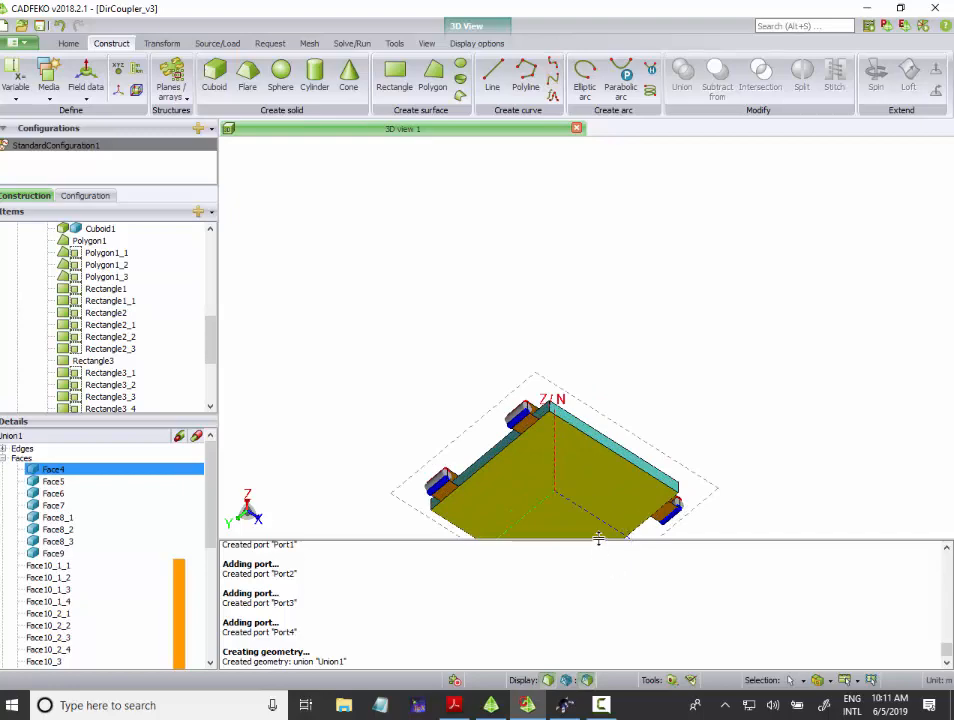
{"action": "left_click_drag", "start_coordinate": [598, 538], "coordinate": [598, 606]}
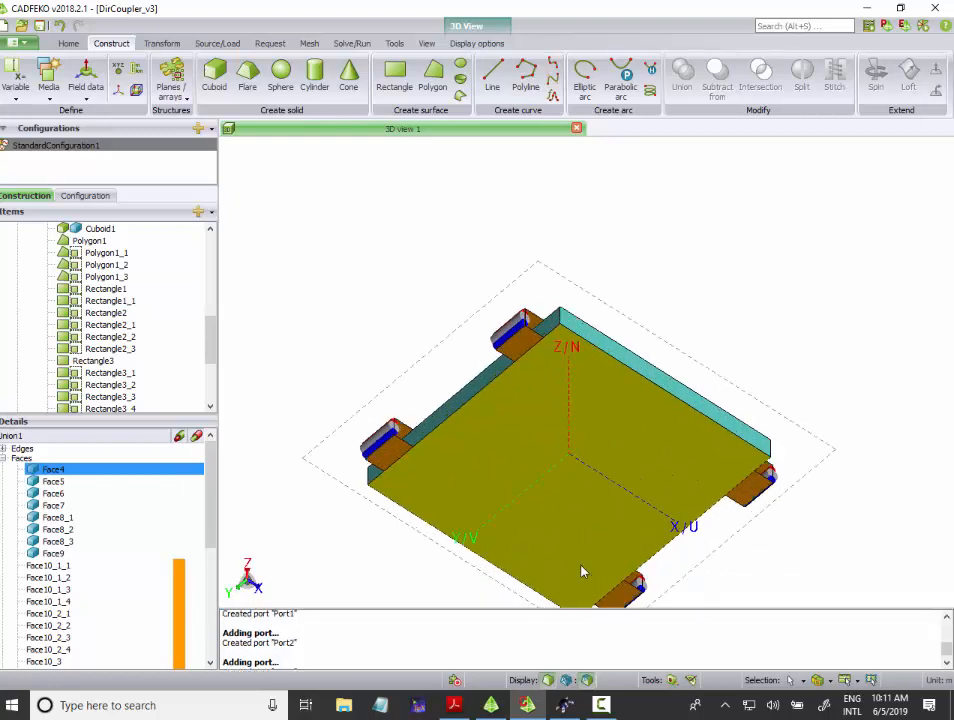
{"action": "scroll", "coordinate": [583, 565], "scroll_direction": "up", "scroll_amount": 3}
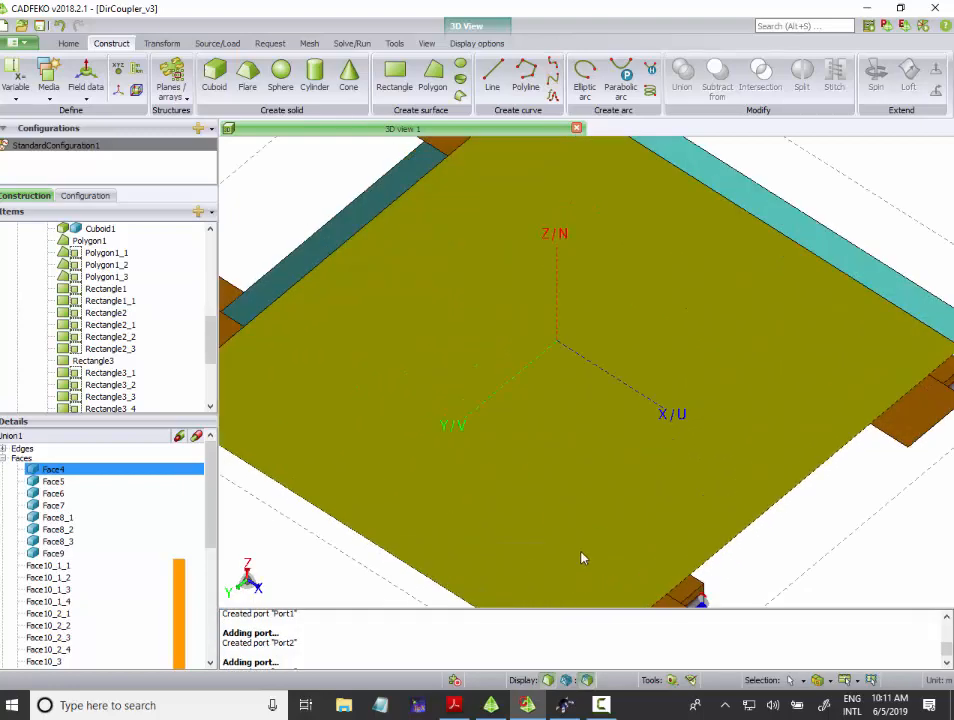
{"action": "right_click", "coordinate": [85, 474]}
{"action": "left_click", "coordinate": [143, 615]}
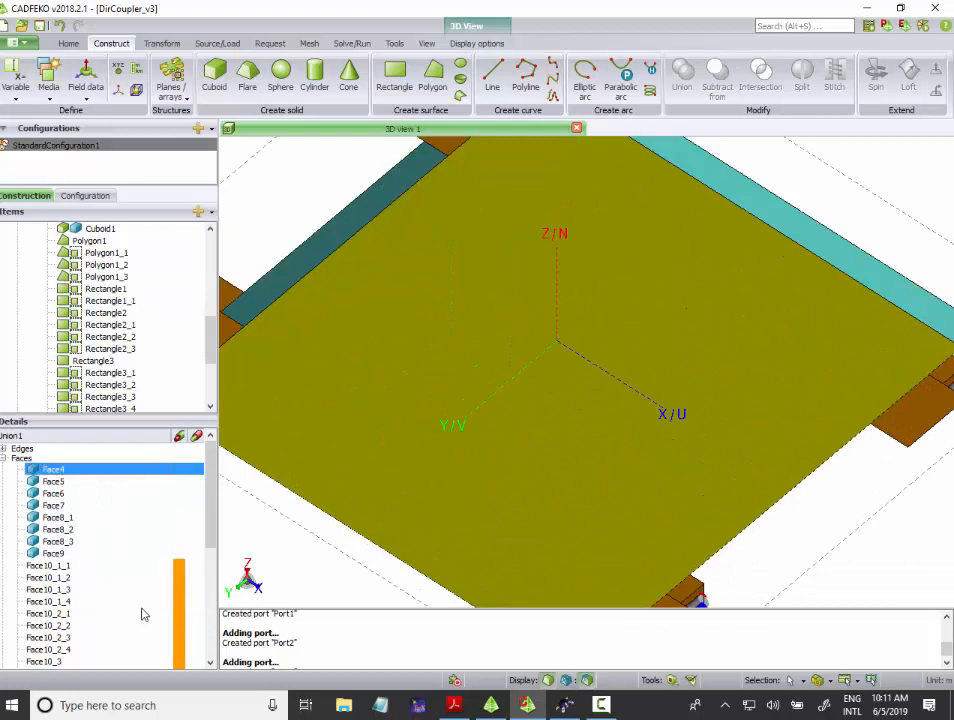
{"action": "left_click", "coordinate": [543, 195]}
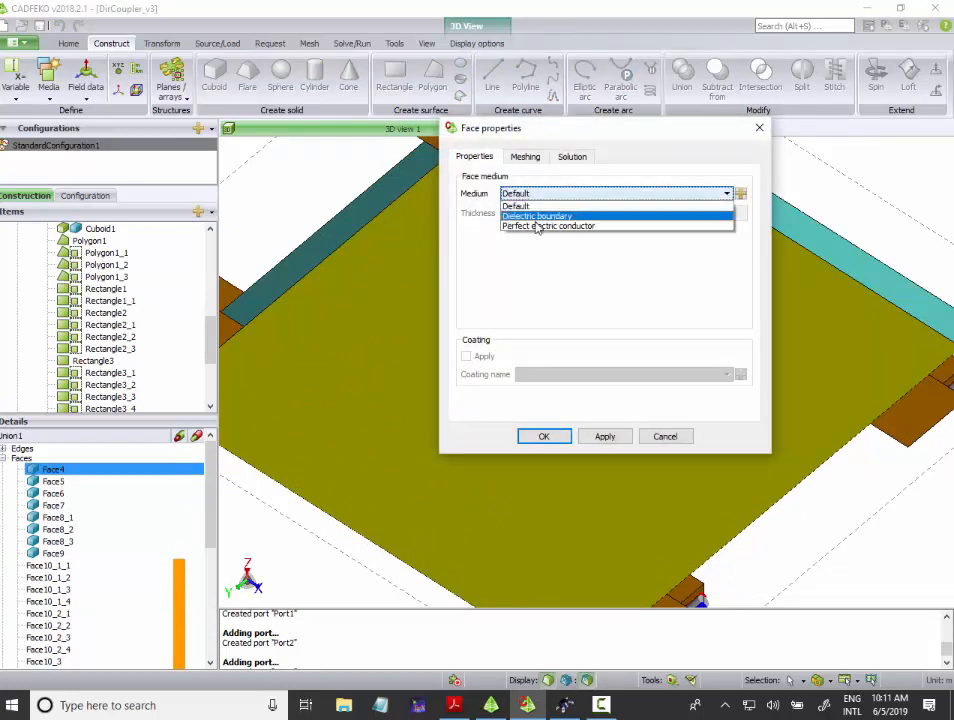
{"action": "left_click", "coordinate": [538, 226]}
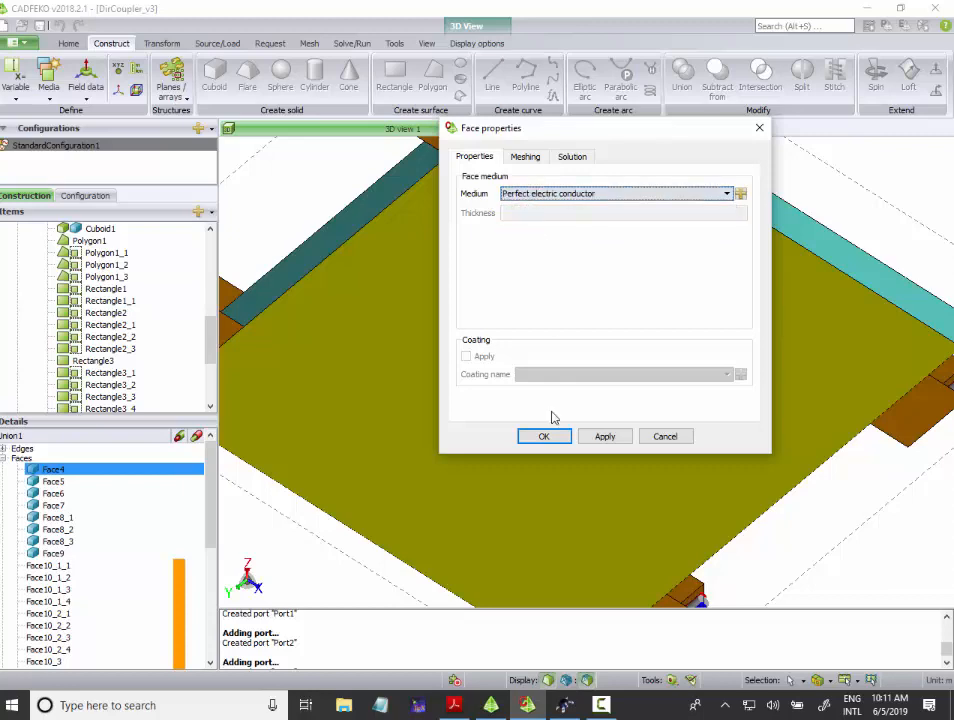
{"action": "left_click", "coordinate": [544, 436]}
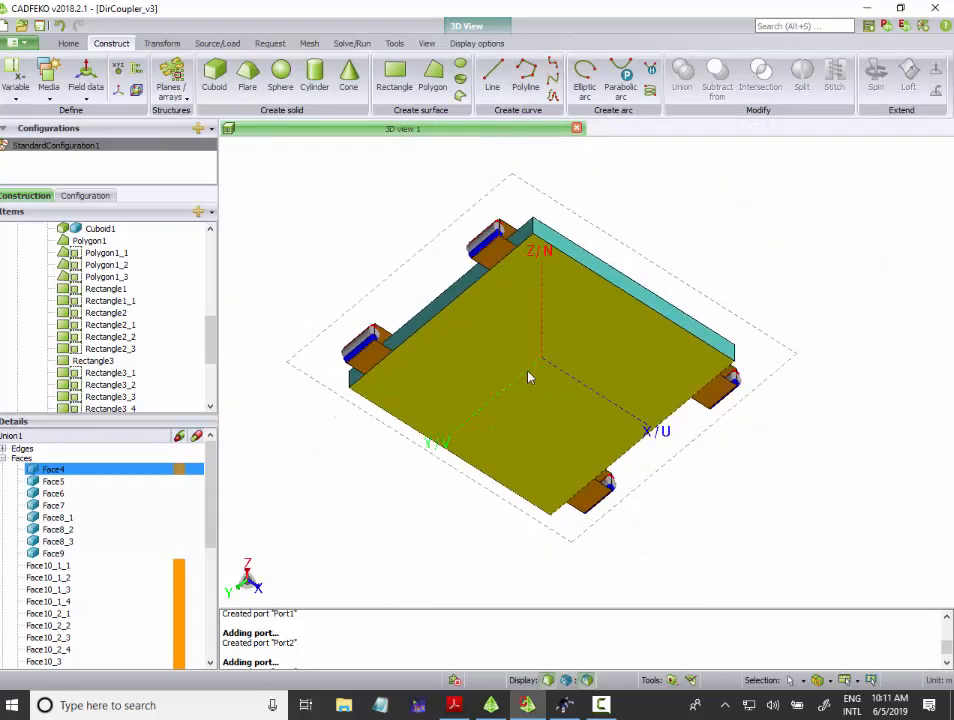
Step: Examine the united model from above and highlight Face10_1_1, Face10_1_2 and Face9 to identify their locations
{"action": "left_click_drag", "start_coordinate": [528, 372], "coordinate": [568, 442]}
{"action": "scroll", "coordinate": [487, 200], "scroll_direction": "down", "scroll_amount": 2}
{"action": "left_click_drag", "start_coordinate": [482, 147], "coordinate": [531, 322]}
{"action": "scroll", "coordinate": [503, 168], "scroll_direction": "down", "scroll_amount": 2}
{"action": "scroll", "coordinate": [473, 148], "scroll_direction": "up", "scroll_amount": 3}
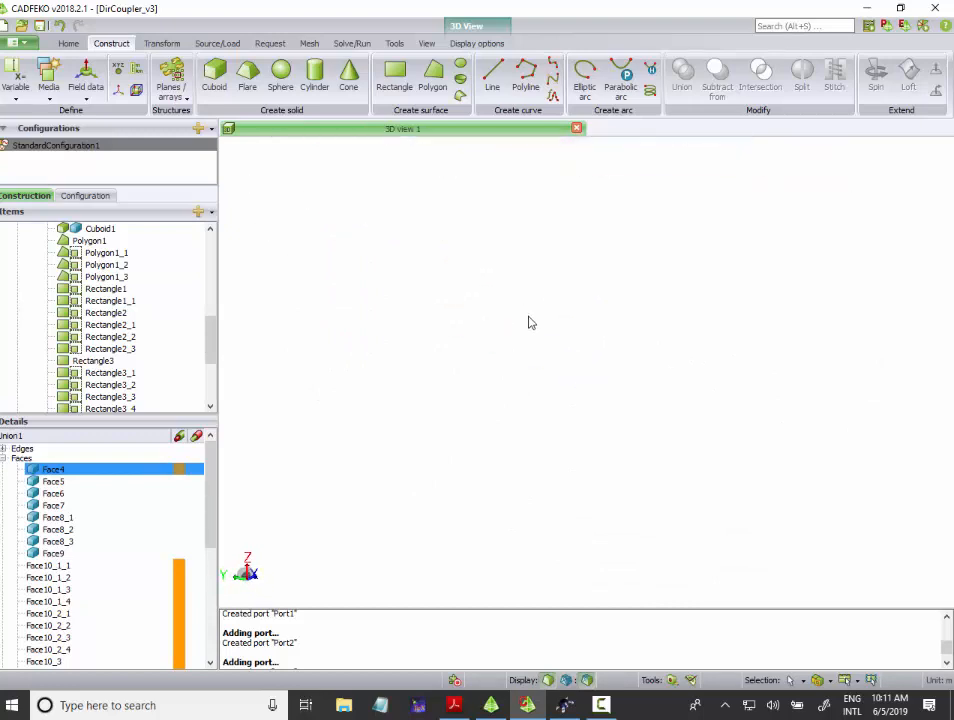
{"action": "key", "text": "F5"}
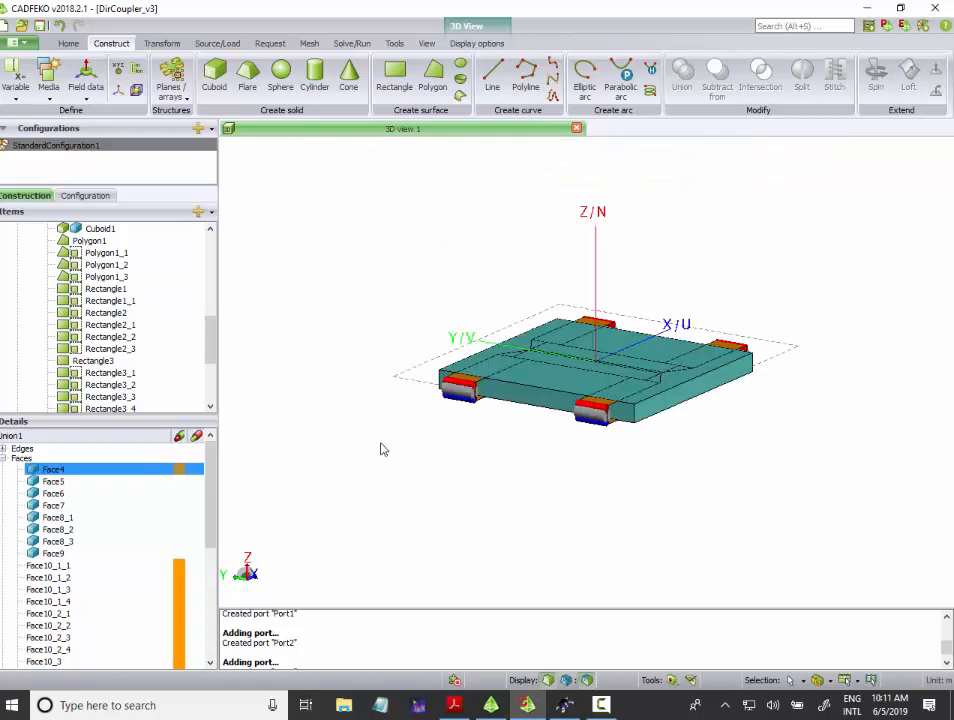
{"action": "left_click", "coordinate": [46, 566]}
{"action": "scroll", "coordinate": [552, 345], "scroll_direction": "up", "scroll_amount": 3}
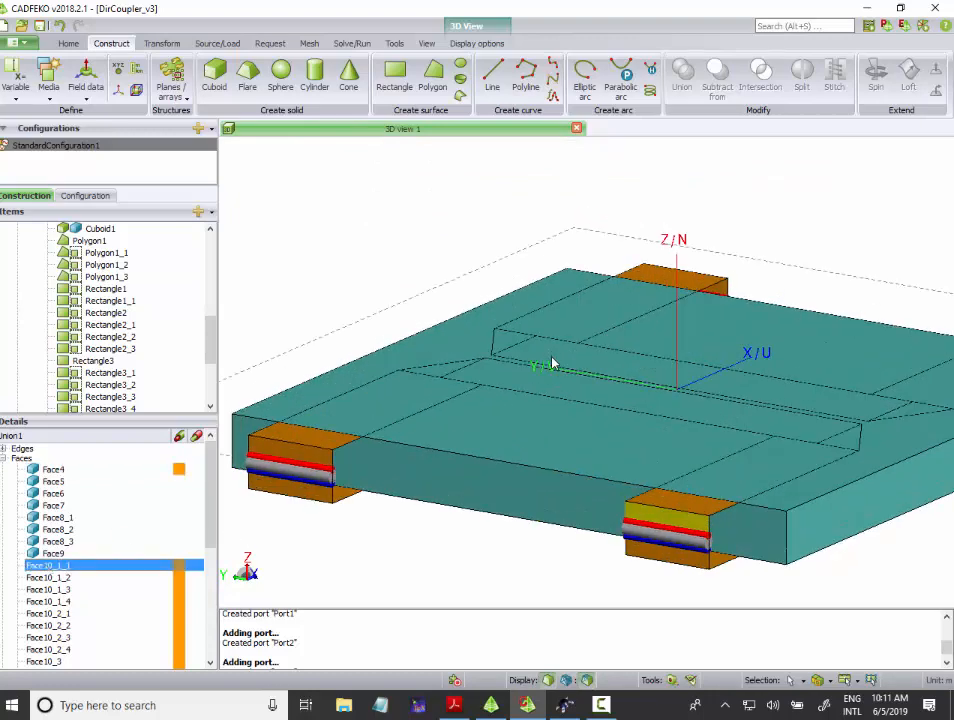
{"action": "left_click", "coordinate": [97, 578]}
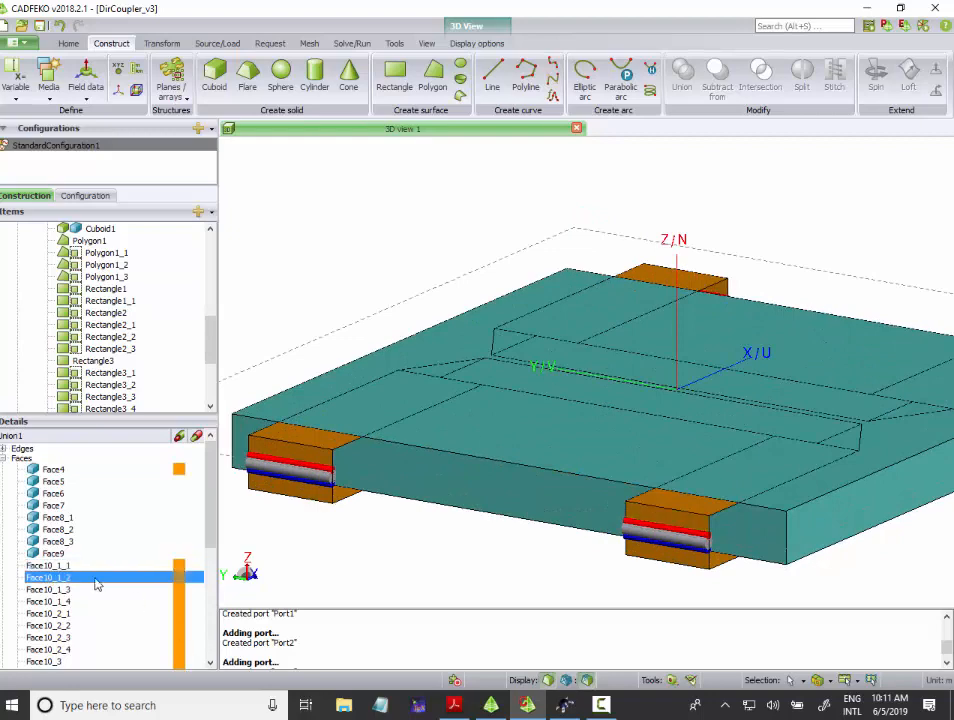
{"action": "scroll", "coordinate": [460, 520], "scroll_direction": "down", "scroll_amount": 3}
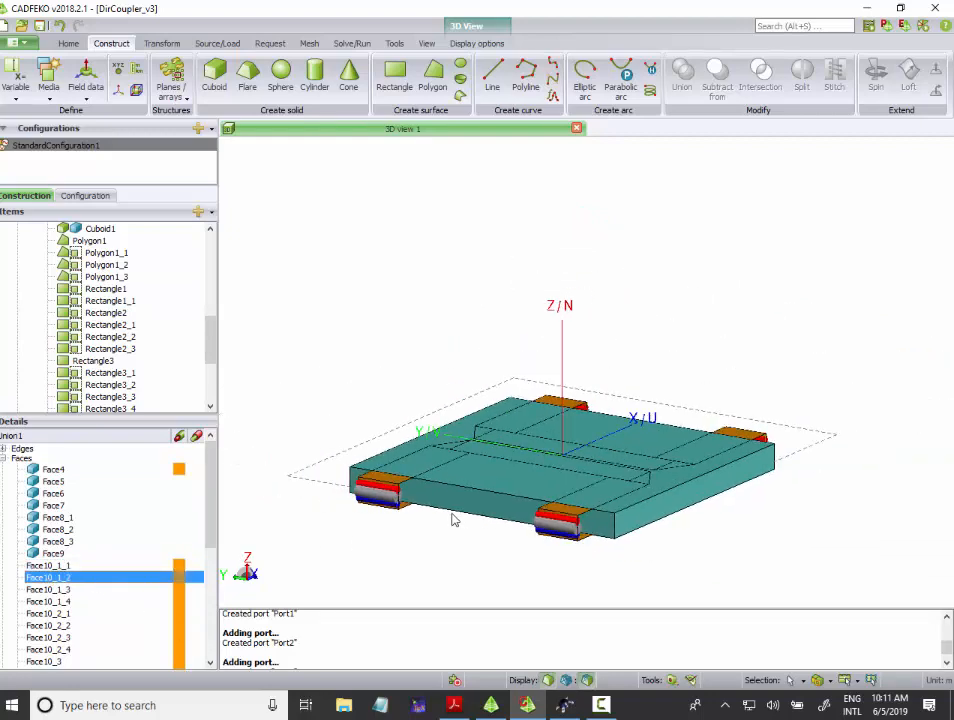
{"action": "left_click", "coordinate": [60, 553]}
Step: Set the face medium of Face11 through Face20, the coupler line faces on top of the substrate, to Perfect electric conductor
{"action": "left_click", "coordinate": [611, 500]}
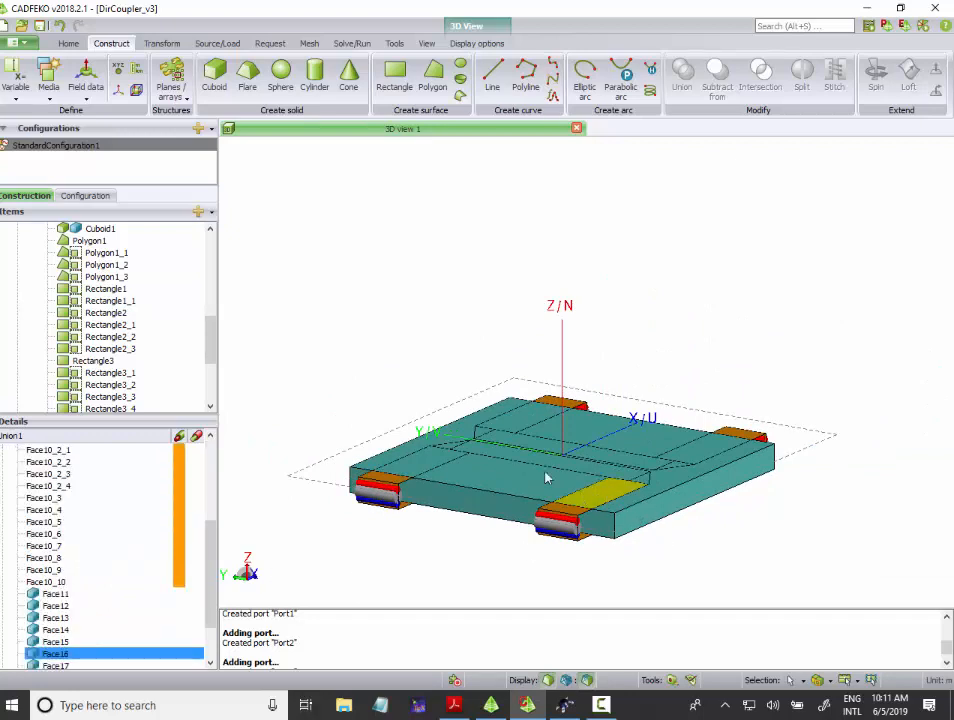
{"action": "left_click", "coordinate": [421, 466], "text": "ctrl"}
{"action": "left_click", "coordinate": [630, 480], "text": "ctrl"}
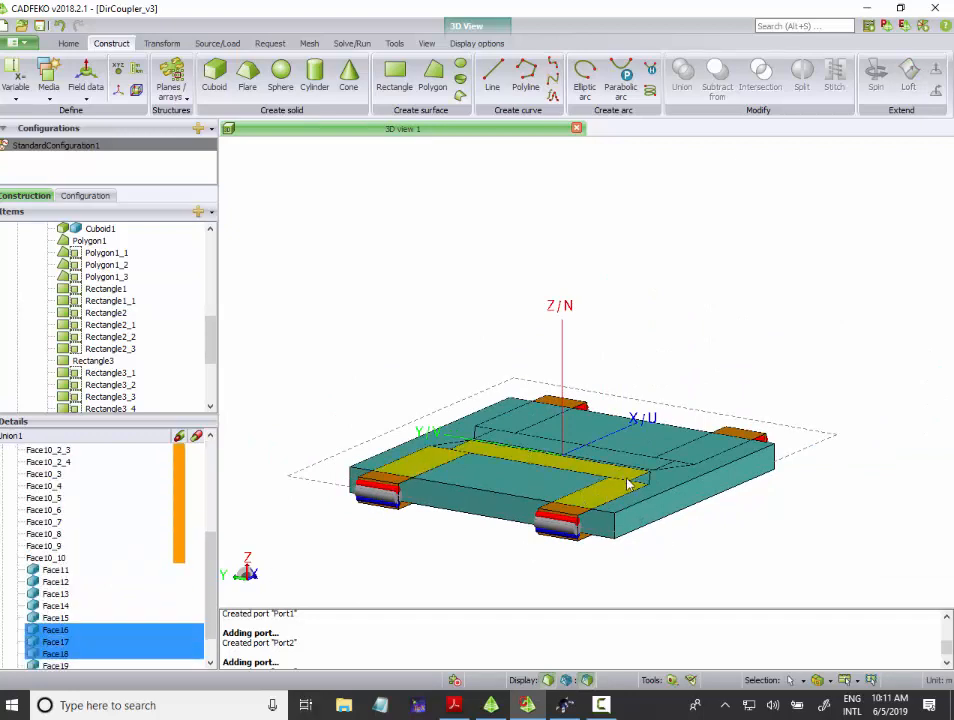
{"action": "left_click", "coordinate": [465, 448], "text": "ctrl"}
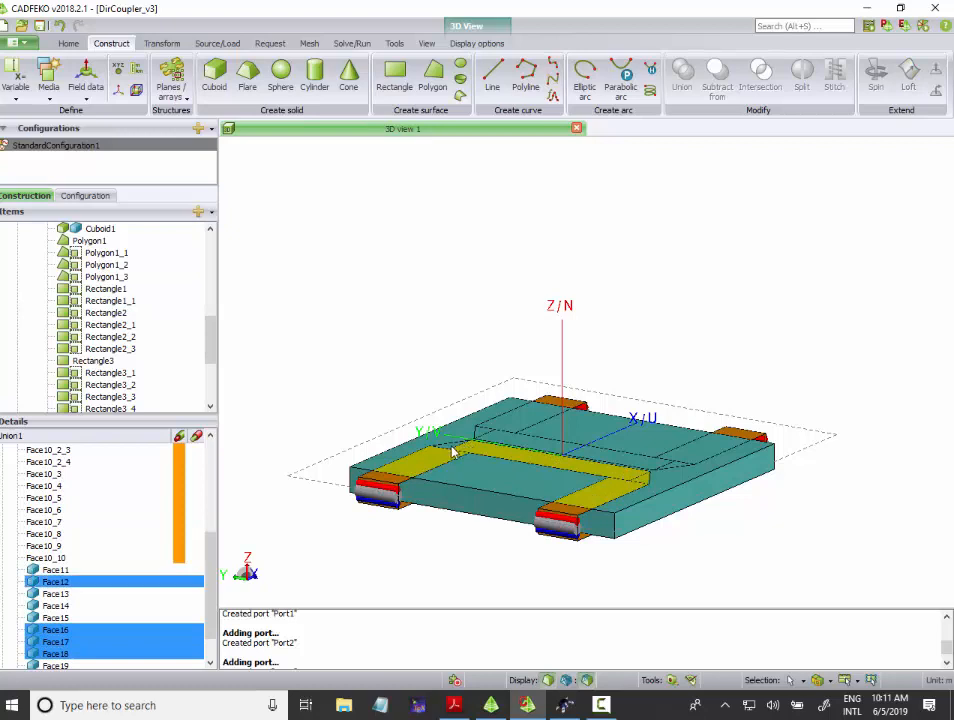
{"action": "left_click", "coordinate": [453, 452], "text": "ctrl"}
{"action": "left_click", "coordinate": [598, 454], "text": "ctrl"}
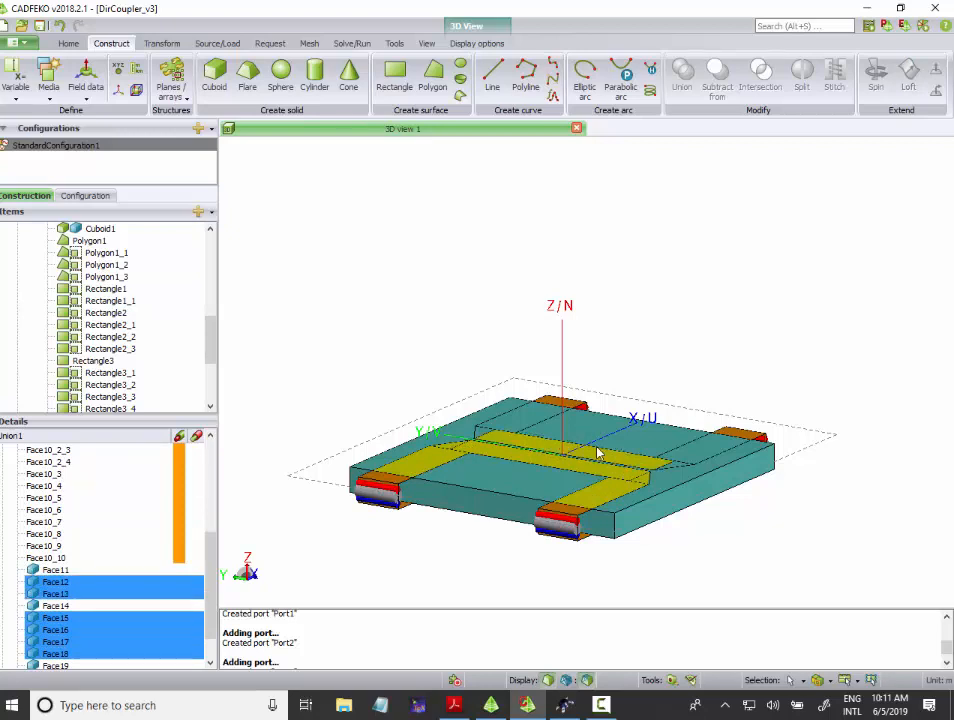
{"action": "left_click", "coordinate": [668, 453], "text": "ctrl"}
{"action": "left_click", "coordinate": [486, 440], "text": "ctrl"}
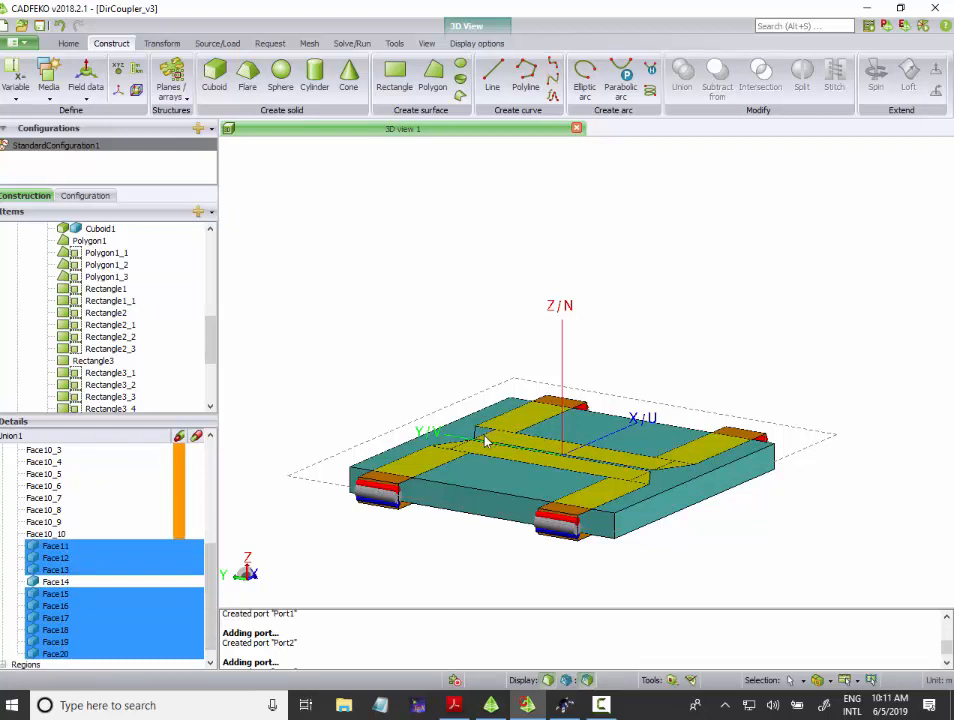
{"action": "left_click", "coordinate": [483, 438], "text": "ctrl"}
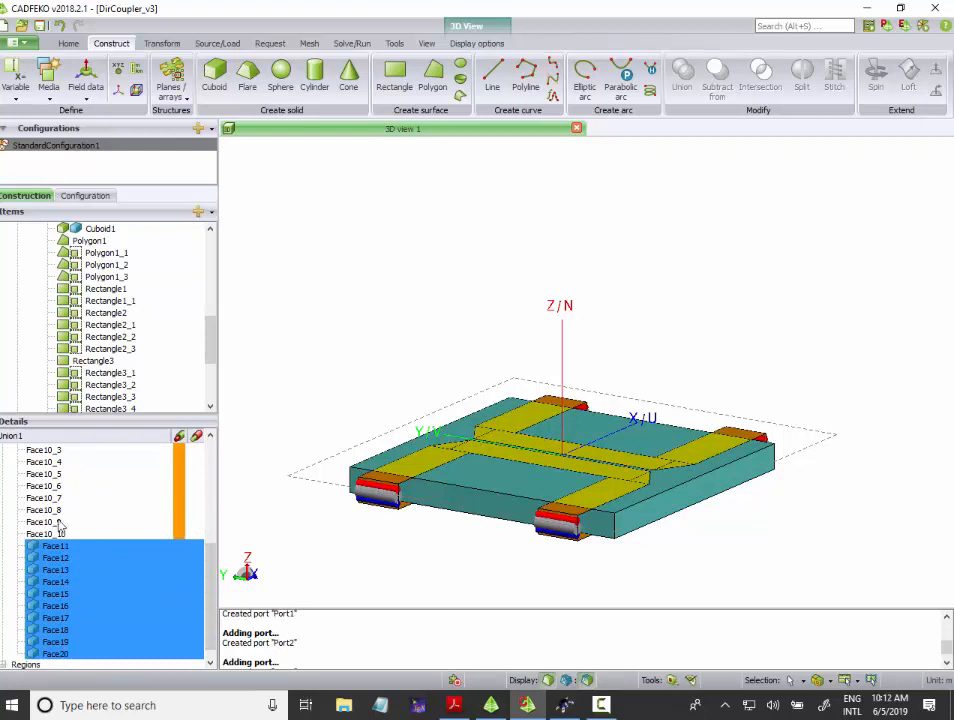
{"action": "right_click", "coordinate": [68, 580]}
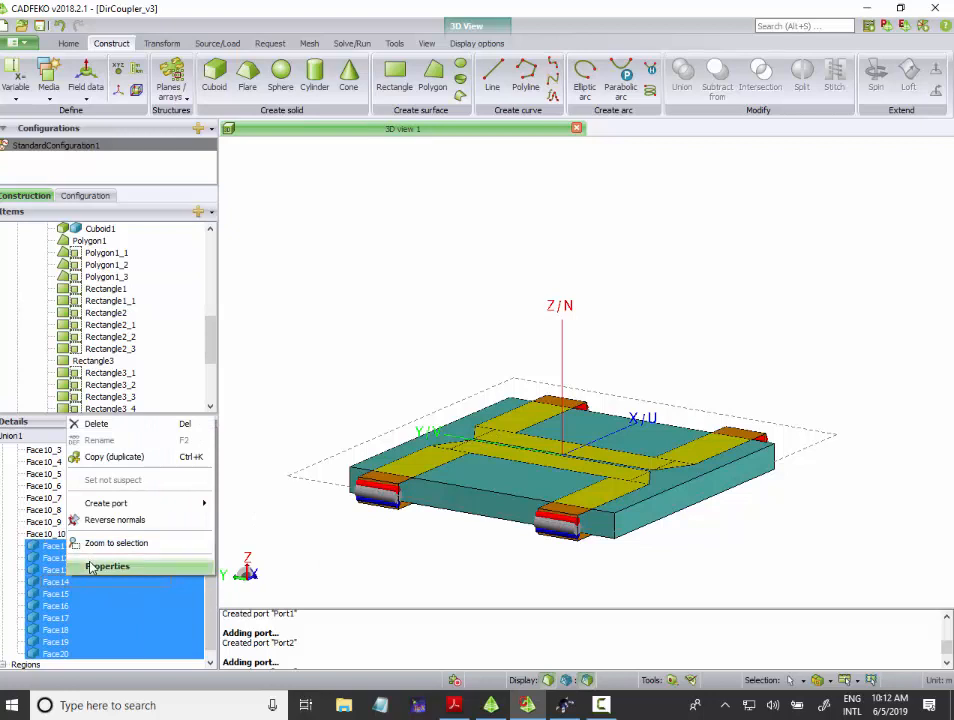
{"action": "left_click", "coordinate": [88, 565]}
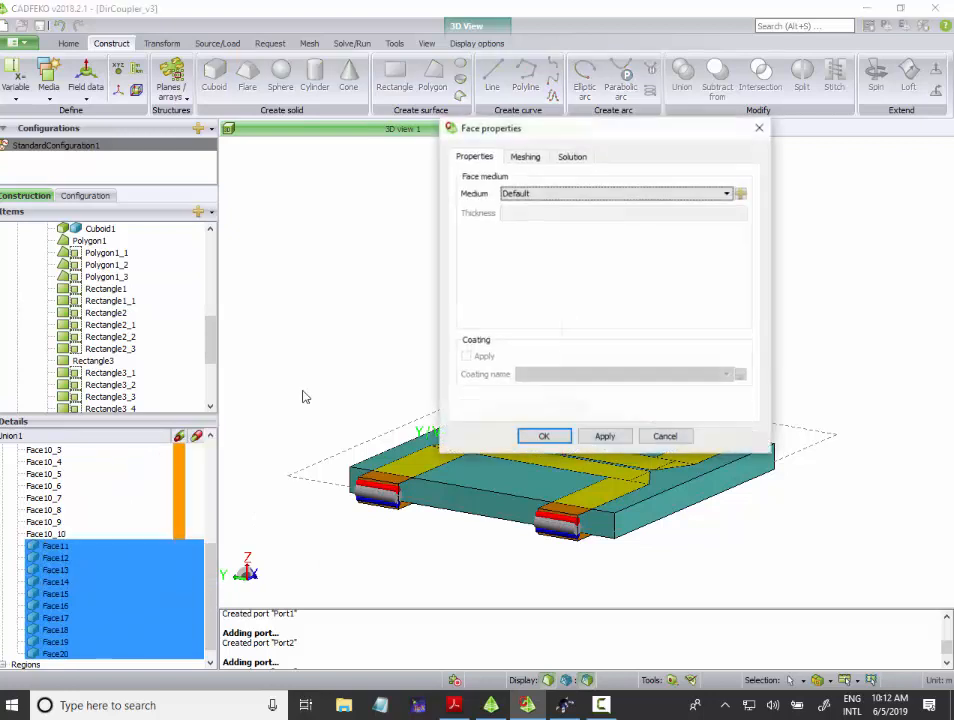
{"action": "left_click", "coordinate": [539, 195]}
{"action": "left_click", "coordinate": [540, 226]}
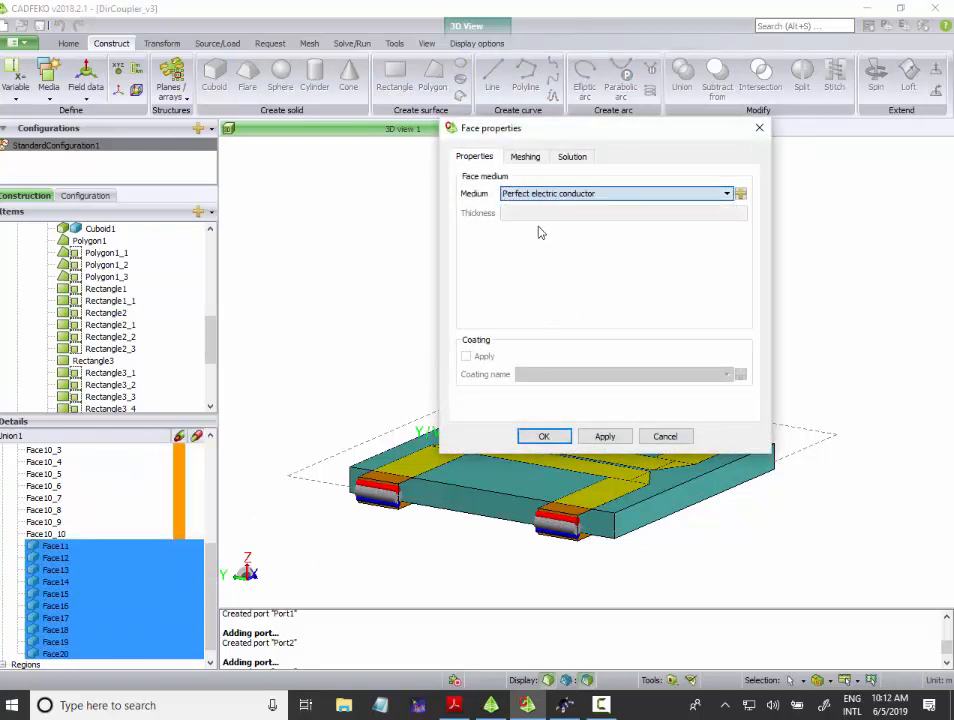
{"action": "left_click", "coordinate": [606, 437]}
{"action": "left_click", "coordinate": [544, 437]}
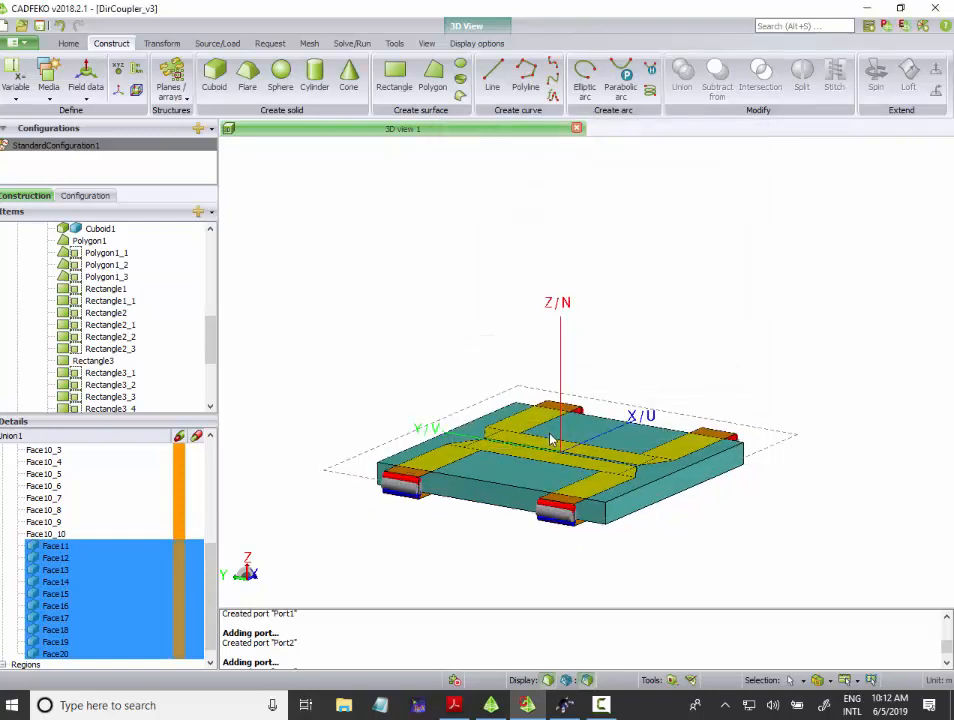
Step: Examine the coupler lines and highlight the conductor faces around the edge ports to check their medium assignment from several angles
{"action": "scroll", "coordinate": [569, 564], "scroll_direction": "down", "scroll_amount": 2}
{"action": "scroll", "coordinate": [692, 505], "scroll_direction": "up", "scroll_amount": 5}
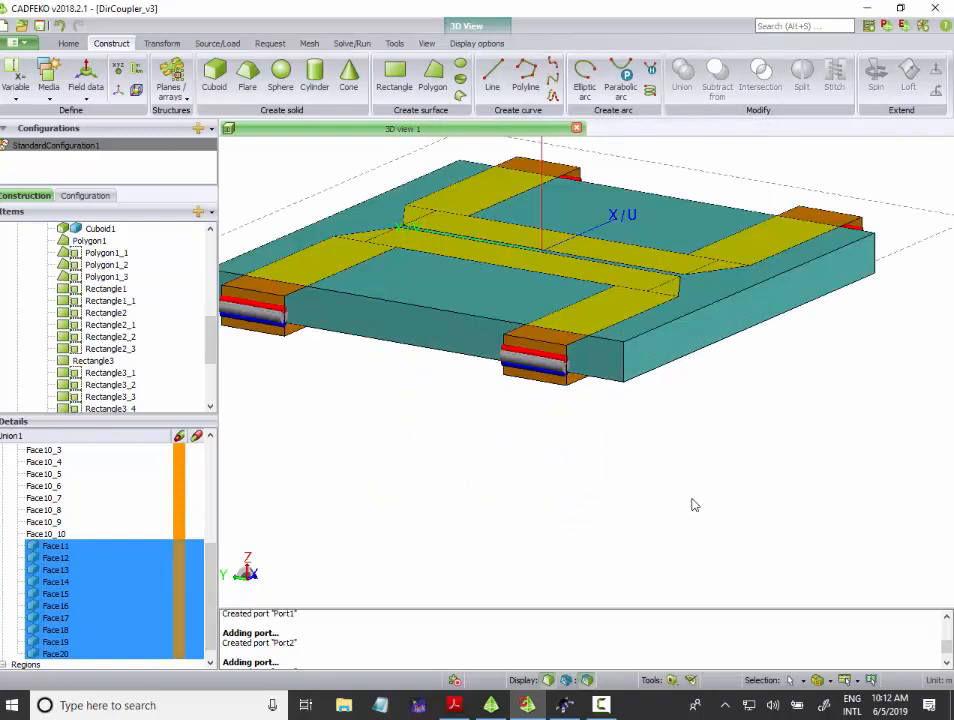
{"action": "left_click", "coordinate": [527, 336]}
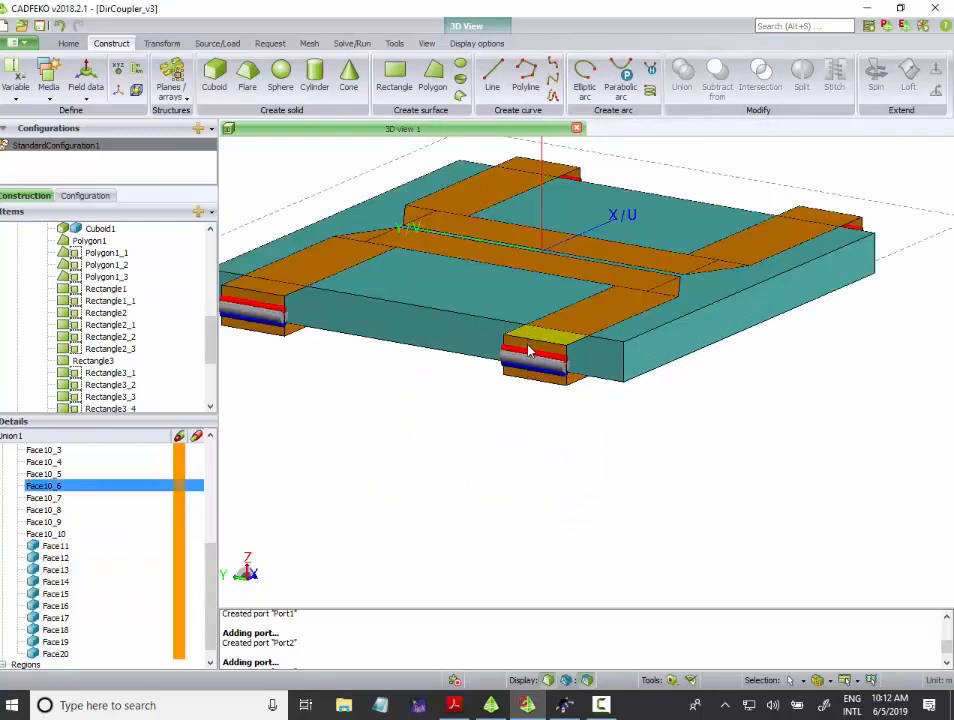
{"action": "left_click", "coordinate": [530, 352]}
{"action": "left_click", "coordinate": [530, 376]}
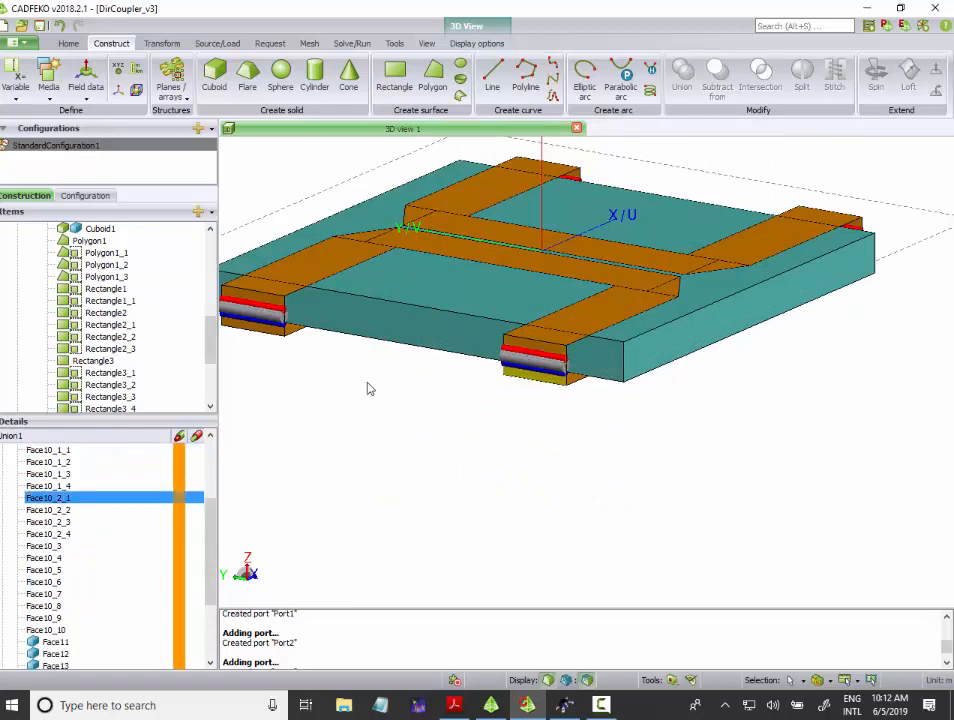
{"action": "left_click", "coordinate": [271, 300]}
{"action": "left_click", "coordinate": [270, 330]}
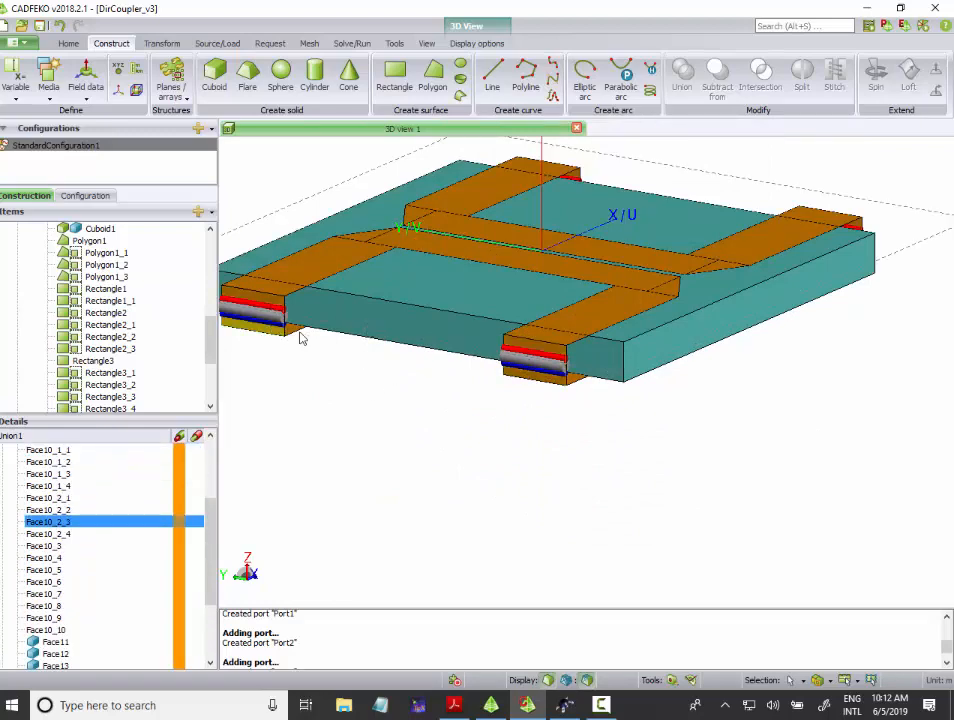
{"action": "left_click", "coordinate": [302, 329]}
{"action": "scroll", "coordinate": [388, 336], "scroll_direction": "down", "scroll_amount": 4}
{"action": "scroll", "coordinate": [457, 344], "scroll_direction": "up", "scroll_amount": 6}
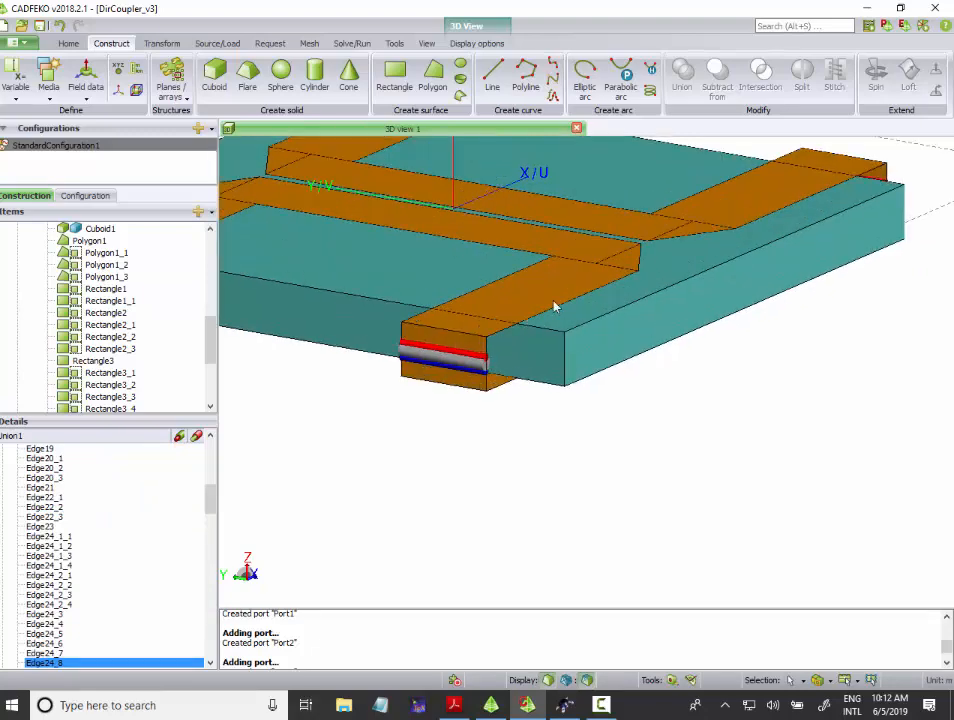
{"action": "left_click_drag", "start_coordinate": [578, 286], "coordinate": [475, 280]}
{"action": "scroll", "coordinate": [480, 323], "scroll_direction": "down", "scroll_amount": 1}
{"action": "scroll", "coordinate": [606, 380], "scroll_direction": "down", "scroll_amount": 6}
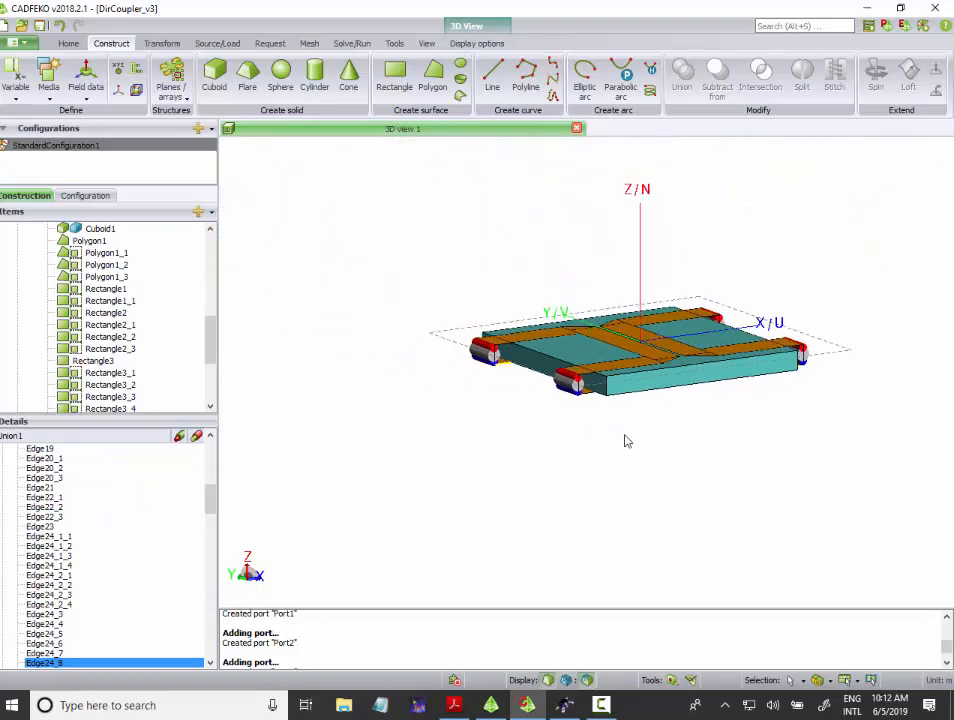
{"action": "mouse_move", "coordinate": [620, 256]}
{"action": "left_mouse_down"}
{"action": "mouse_move", "coordinate": [912, 32]}
{"action": "mouse_move", "coordinate": [906, 102]}
{"action": "mouse_move", "coordinate": [939, 200]}
{"action": "left_mouse_up"}
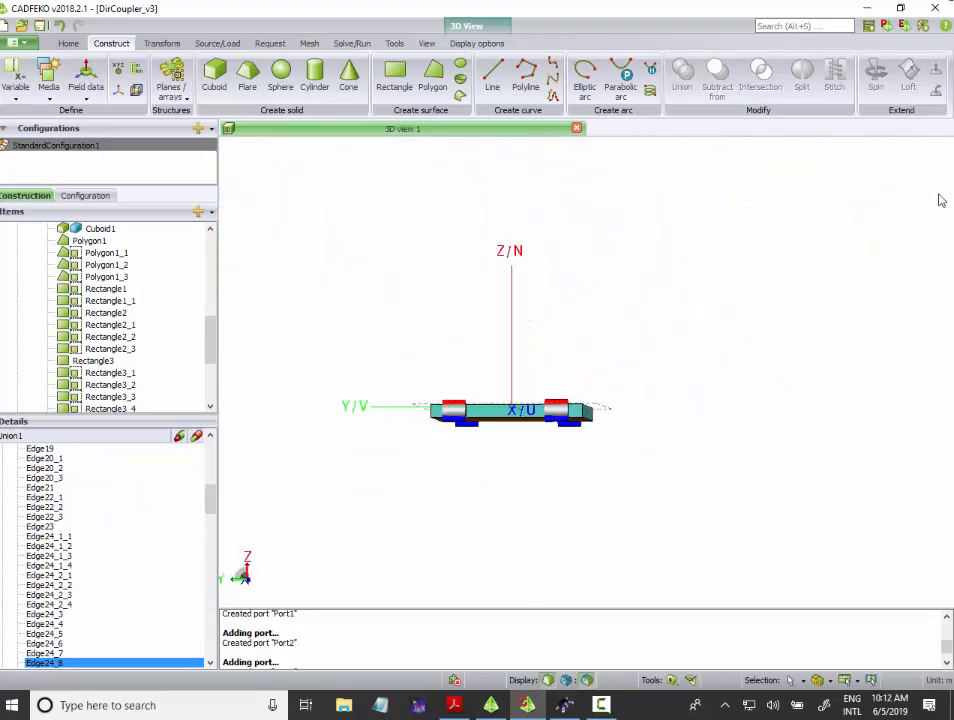
{"action": "left_click_drag", "start_coordinate": [645, 296], "coordinate": [645, 494]}
{"action": "scroll", "coordinate": [583, 412], "scroll_direction": "up", "scroll_amount": 5}
{"action": "scroll", "coordinate": [583, 412], "scroll_direction": "up", "scroll_amount": 2}
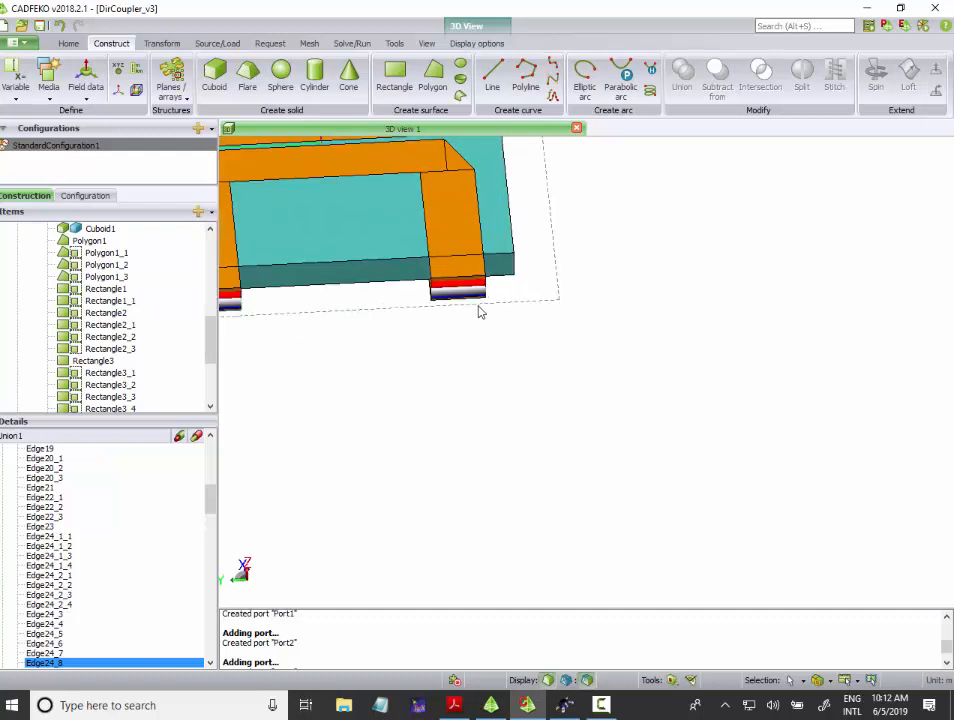
Step: Highlight Face10_6 and Face9 of Union1, and zoom to Face9 to locate it in the model
{"action": "left_click", "coordinate": [449, 274]}
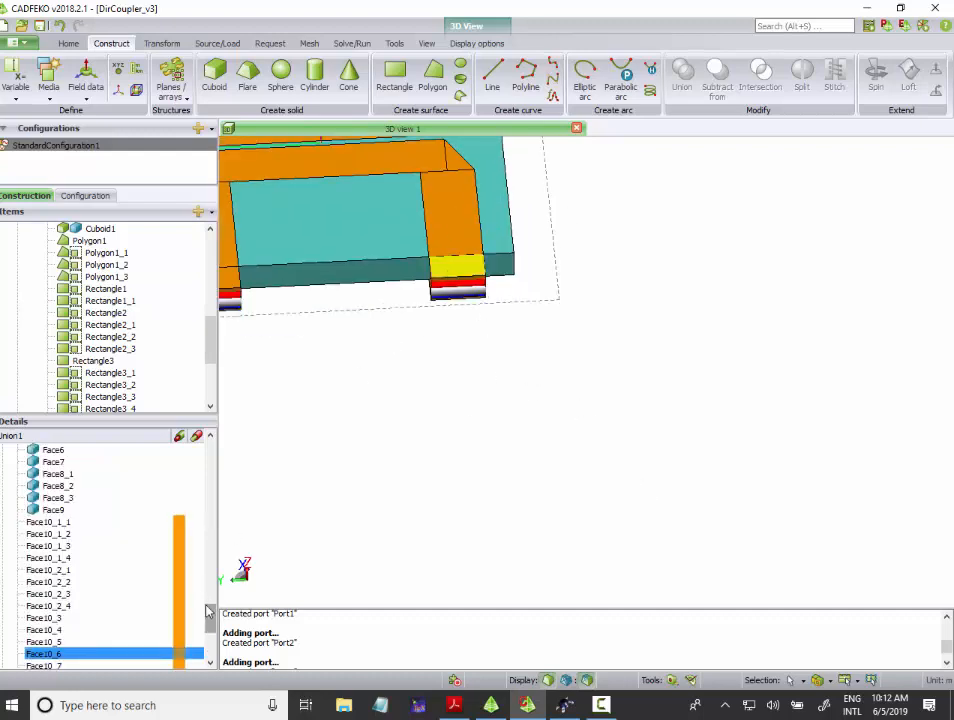
{"action": "mouse_move", "coordinate": [210, 617]}
{"action": "left_mouse_down"}
{"action": "mouse_move", "coordinate": [210, 647]}
{"action": "mouse_move", "coordinate": [210, 613]}
{"action": "left_mouse_up"}
{"action": "left_click", "coordinate": [58, 535]}
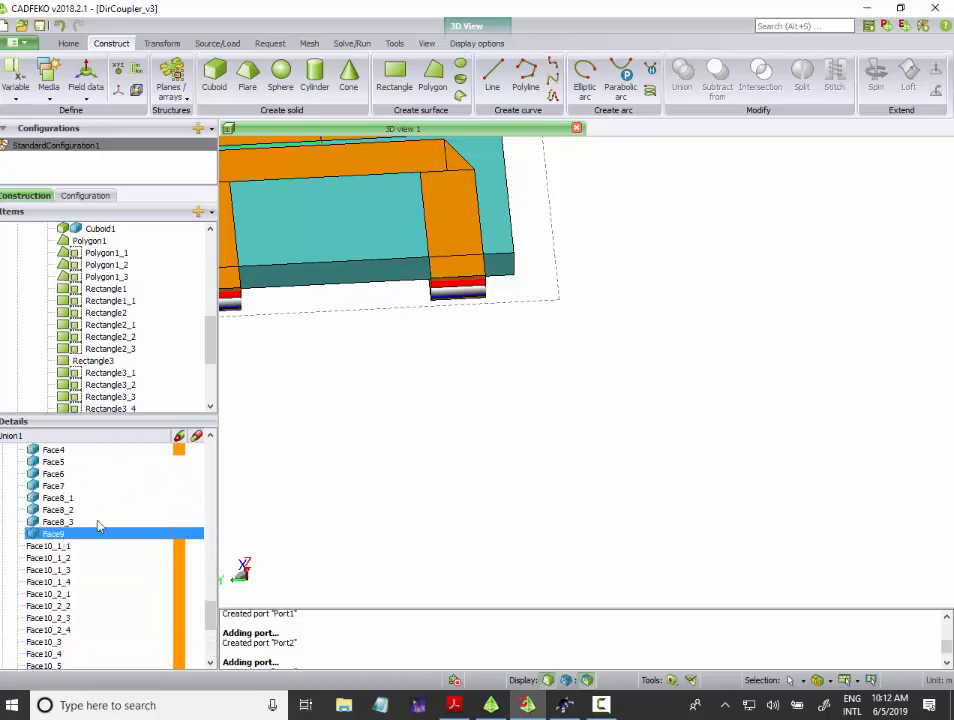
{"action": "scroll", "coordinate": [571, 379], "scroll_direction": "down", "scroll_amount": 3}
{"action": "mouse_move", "coordinate": [360, 497]}
{"action": "left_mouse_down"}
{"action": "mouse_move", "coordinate": [556, 398]}
{"action": "mouse_move", "coordinate": [494, 270]}
{"action": "mouse_move", "coordinate": [500, 356]}
{"action": "mouse_move", "coordinate": [490, 385]}
{"action": "left_mouse_up"}
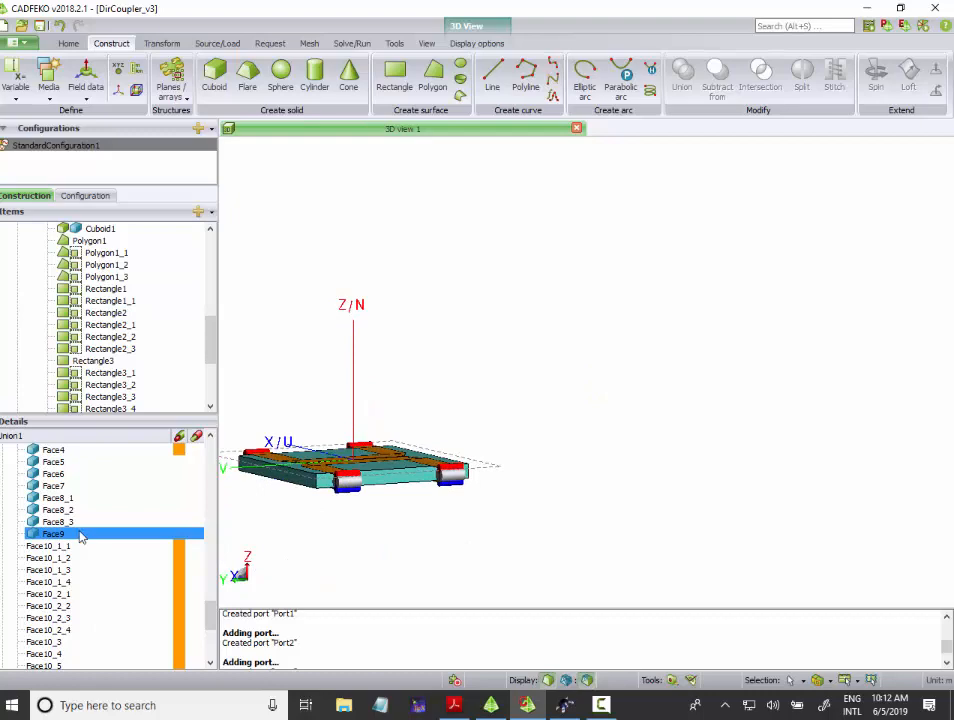
{"action": "right_click", "coordinate": [81, 538]}
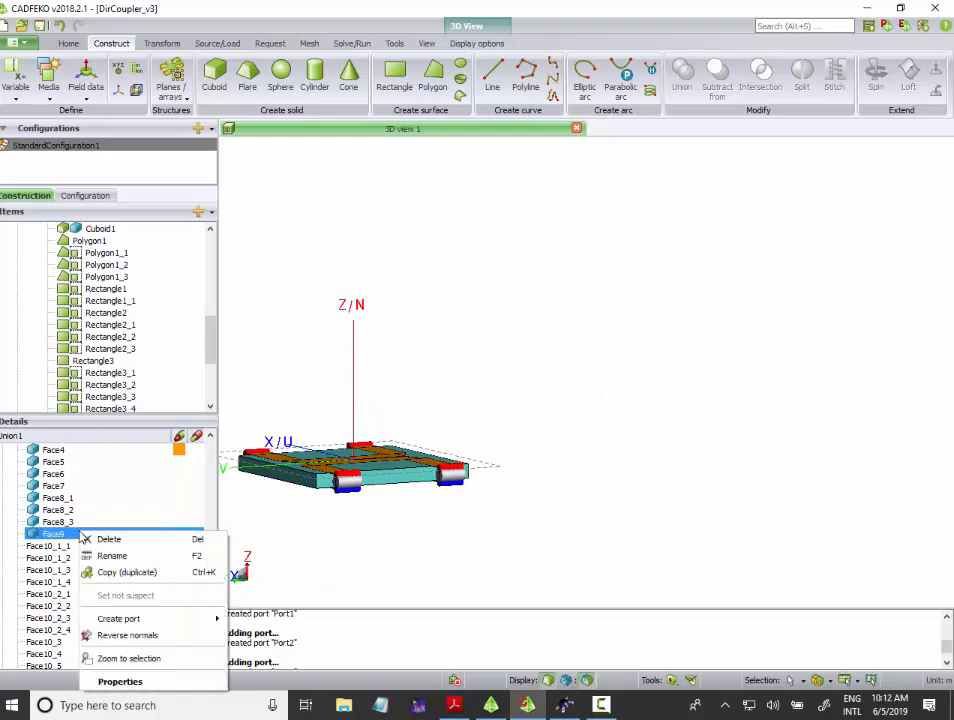
{"action": "left_click", "coordinate": [129, 658]}
{"action": "scroll", "coordinate": [621, 383], "scroll_direction": "up", "scroll_amount": 5}
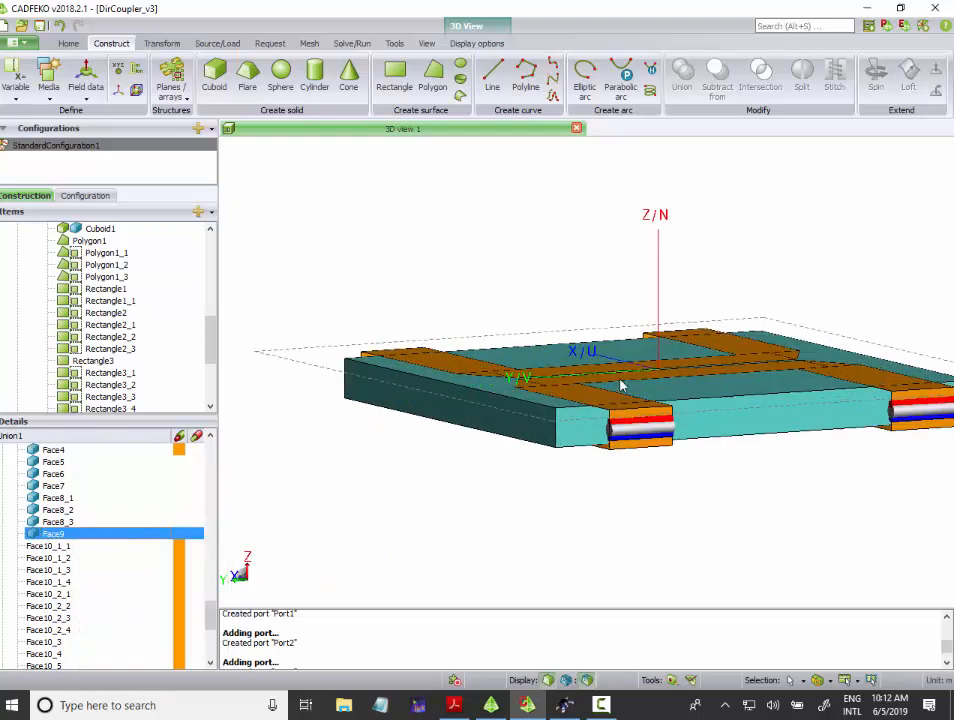
{"action": "mouse_move", "coordinate": [516, 346]}
{"action": "left_mouse_down"}
{"action": "mouse_move", "coordinate": [533, 398]}
{"action": "mouse_move", "coordinate": [547, 262]}
{"action": "mouse_move", "coordinate": [566, 314]}
{"action": "mouse_move", "coordinate": [562, 348]}
{"action": "left_mouse_up"}
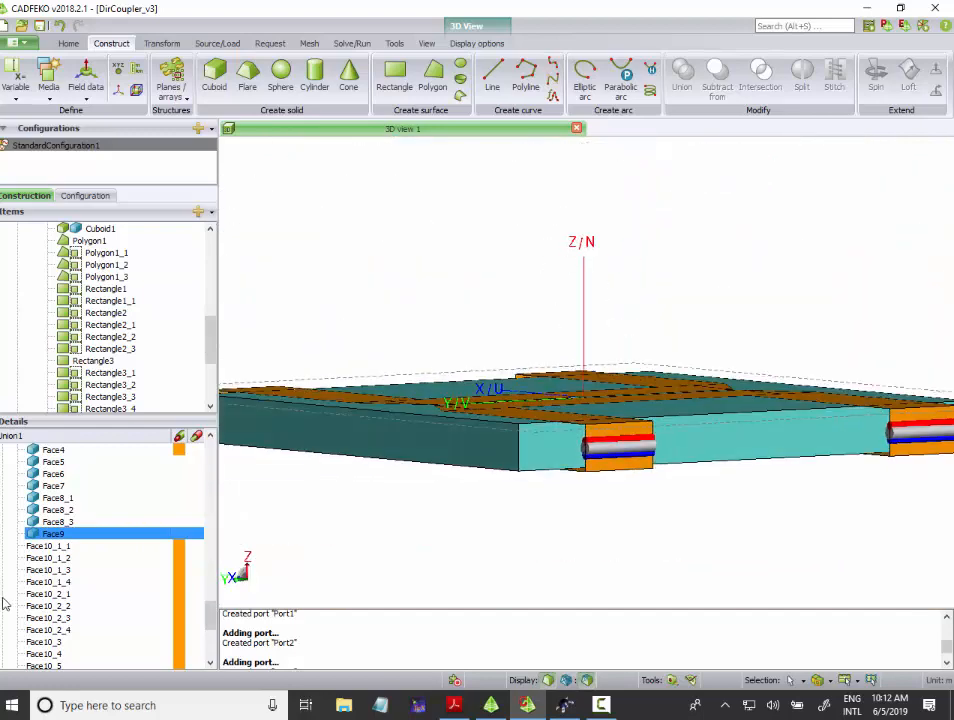
Step: Examine the remaining dielectric faces by highlighting Face8_3, Face9, Face8_2, Face8_1, Face7 and Face6 in the model
{"action": "left_click", "coordinate": [57, 522]}
{"action": "left_click_drag", "start_coordinate": [390, 426], "coordinate": [395, 490]}
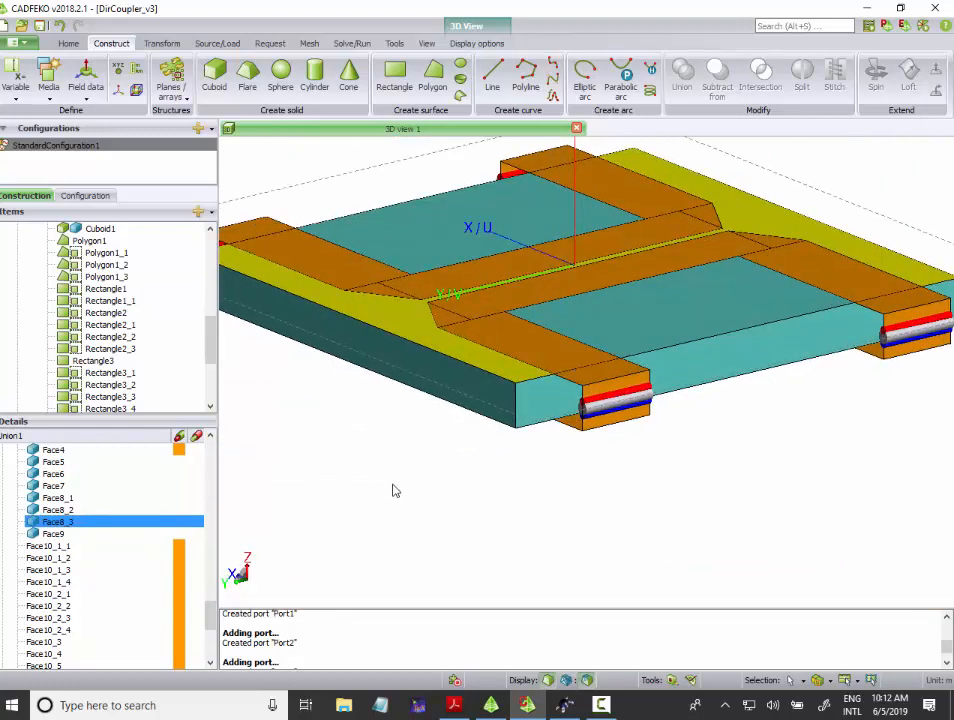
{"action": "left_click", "coordinate": [55, 534]}
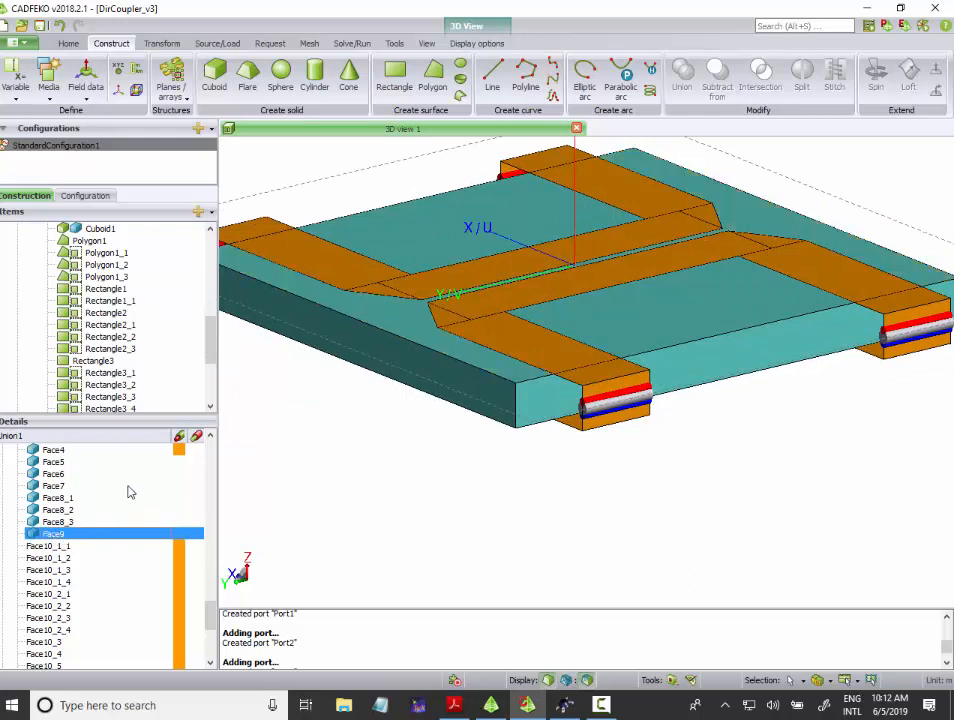
{"action": "left_click", "coordinate": [60, 521]}
{"action": "left_click", "coordinate": [68, 511]}
{"action": "left_click", "coordinate": [70, 498]}
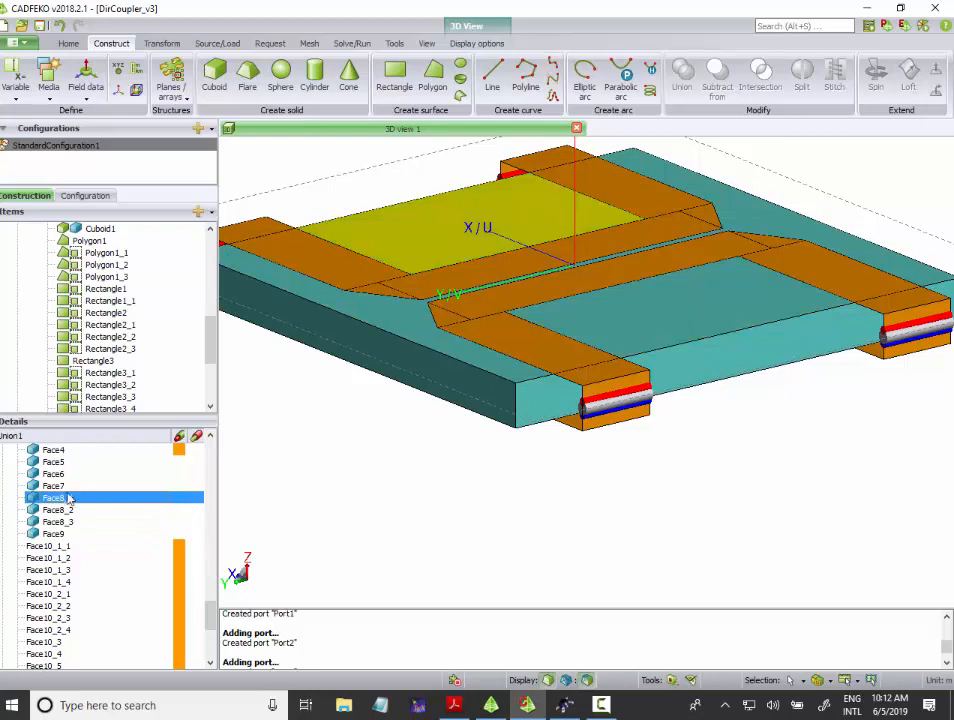
{"action": "left_click", "coordinate": [55, 486]}
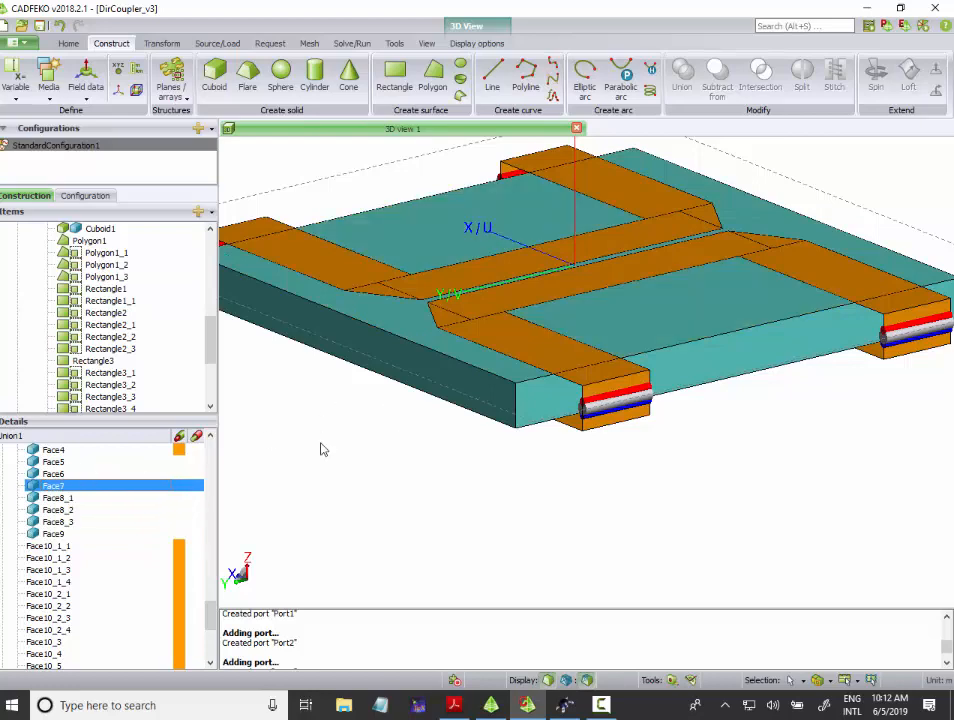
{"action": "mouse_move", "coordinate": [321, 449]}
{"action": "left_mouse_down"}
{"action": "mouse_move", "coordinate": [290, 398]}
{"action": "mouse_move", "coordinate": [575, 434]}
{"action": "mouse_move", "coordinate": [782, 398]}
{"action": "mouse_move", "coordinate": [796, 377]}
{"action": "left_mouse_up"}
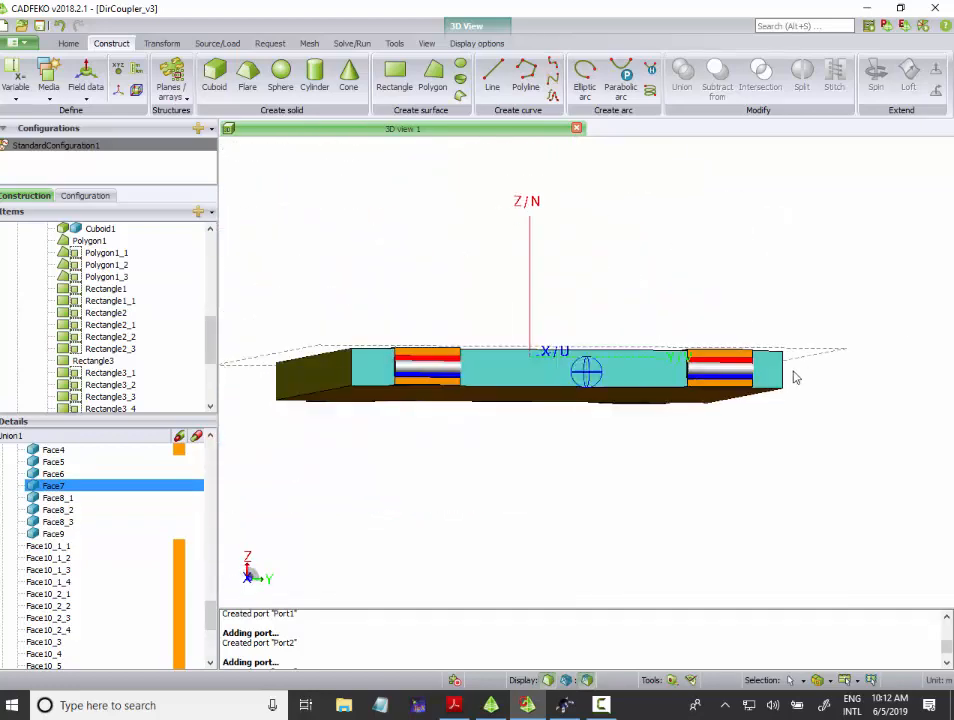
{"action": "left_click_drag", "start_coordinate": [532, 408], "coordinate": [663, 449]}
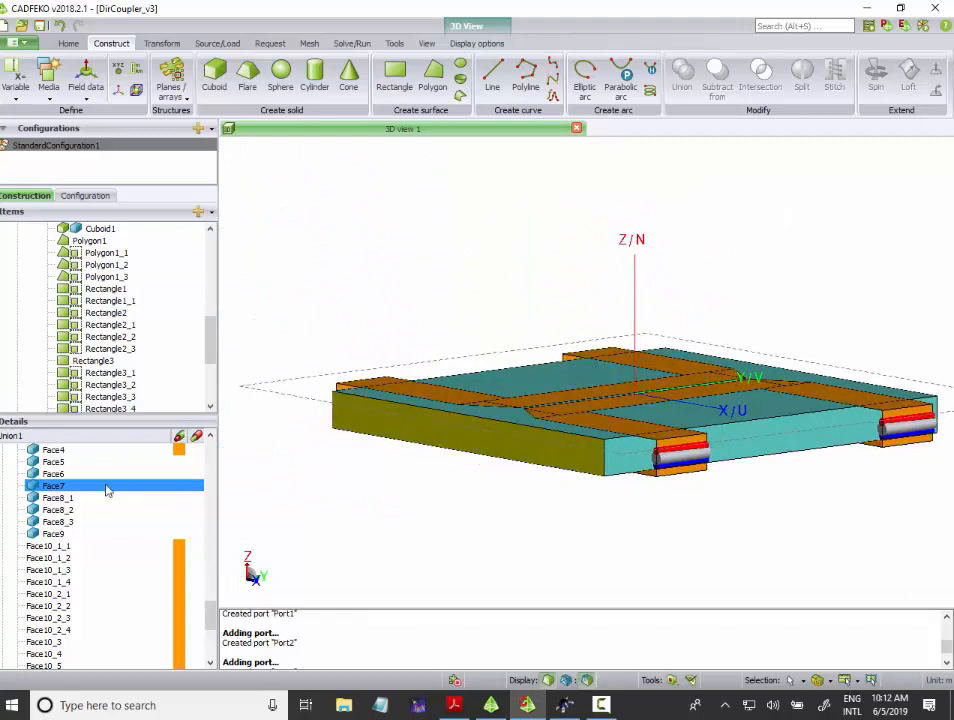
{"action": "left_click", "coordinate": [60, 474]}
{"action": "mouse_move", "coordinate": [494, 496]}
{"action": "left_mouse_down"}
{"action": "mouse_move", "coordinate": [520, 494]}
{"action": "mouse_move", "coordinate": [490, 327]}
{"action": "mouse_move", "coordinate": [605, 336]}
{"action": "mouse_move", "coordinate": [628, 373]}
{"action": "mouse_move", "coordinate": [547, 387]}
{"action": "mouse_move", "coordinate": [760, 396]}
{"action": "mouse_move", "coordinate": [632, 383]}
{"action": "mouse_move", "coordinate": [550, 398]}
{"action": "left_mouse_up"}
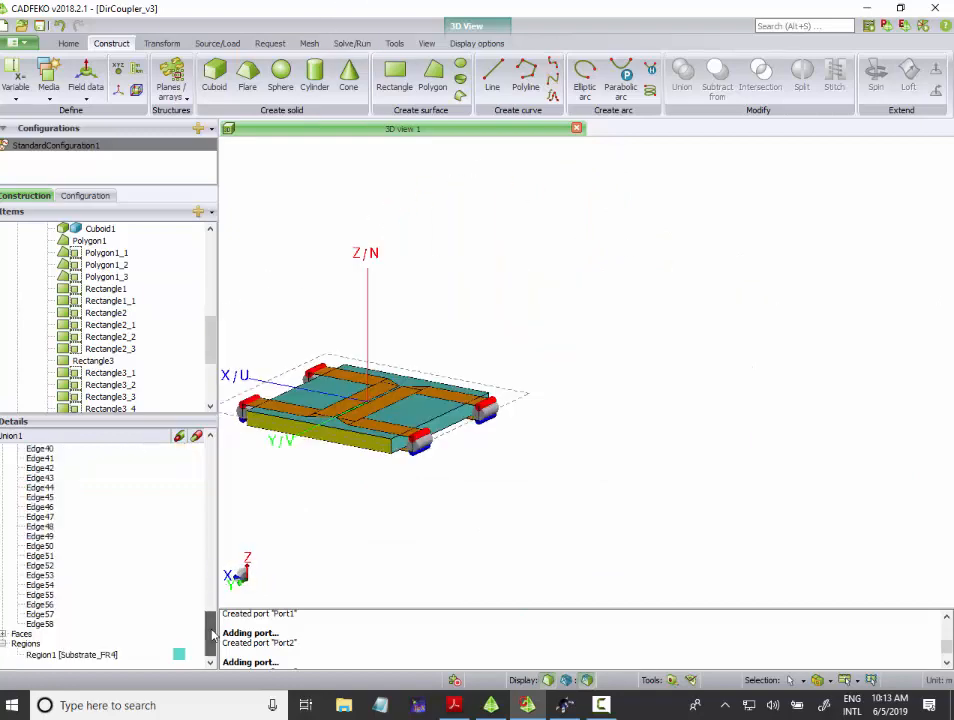
Step: Collapse the edge list in the details of Union1 and fit the whole model in the 3D view
{"action": "left_click_drag", "start_coordinate": [212, 636], "coordinate": [212, 455]}
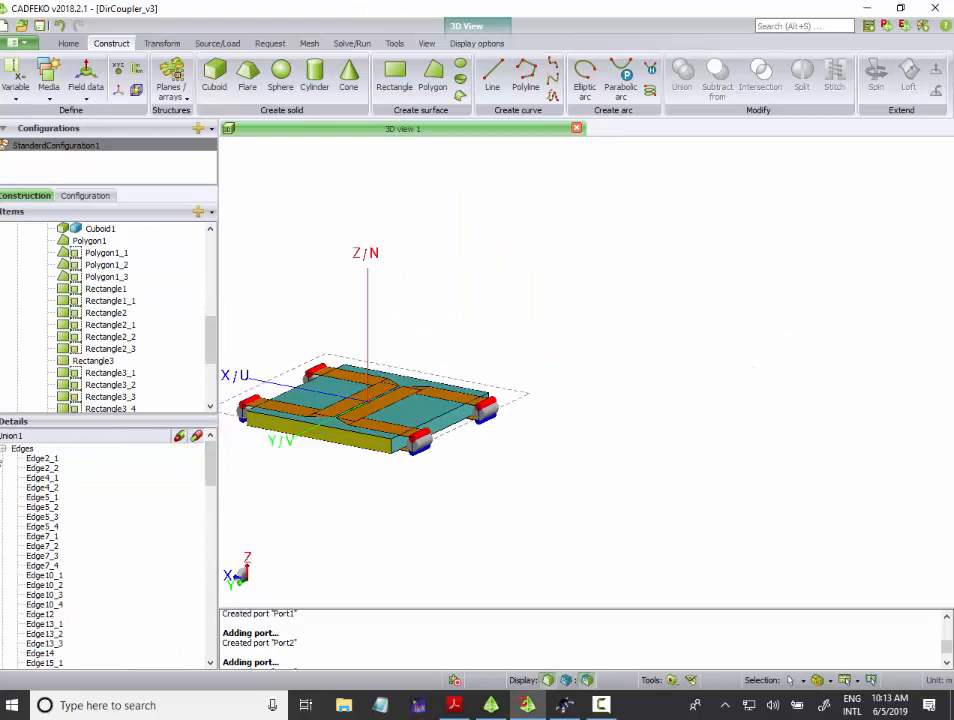
{"action": "left_click", "coordinate": [4, 450]}
{"action": "key", "text": "F5"}
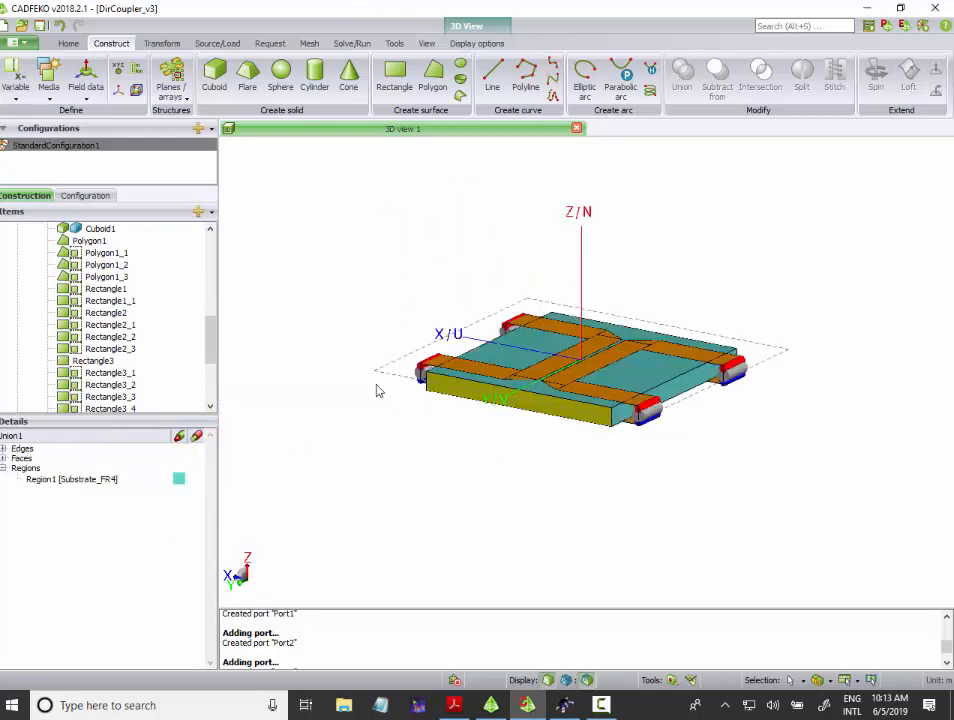
Step: Define the solution frequency as 41 linearly spaced discrete points from 3e9 to 7e9 Hz
{"action": "left_click", "coordinate": [214, 44]}
{"action": "left_click", "coordinate": [20, 72]}
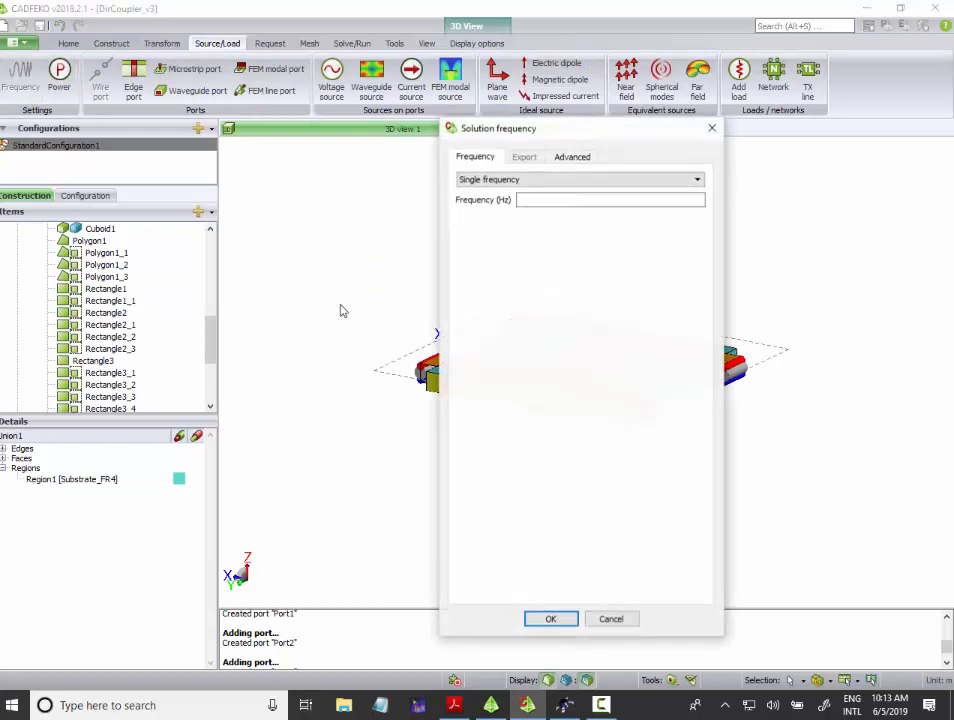
{"action": "left_click", "coordinate": [518, 183]}
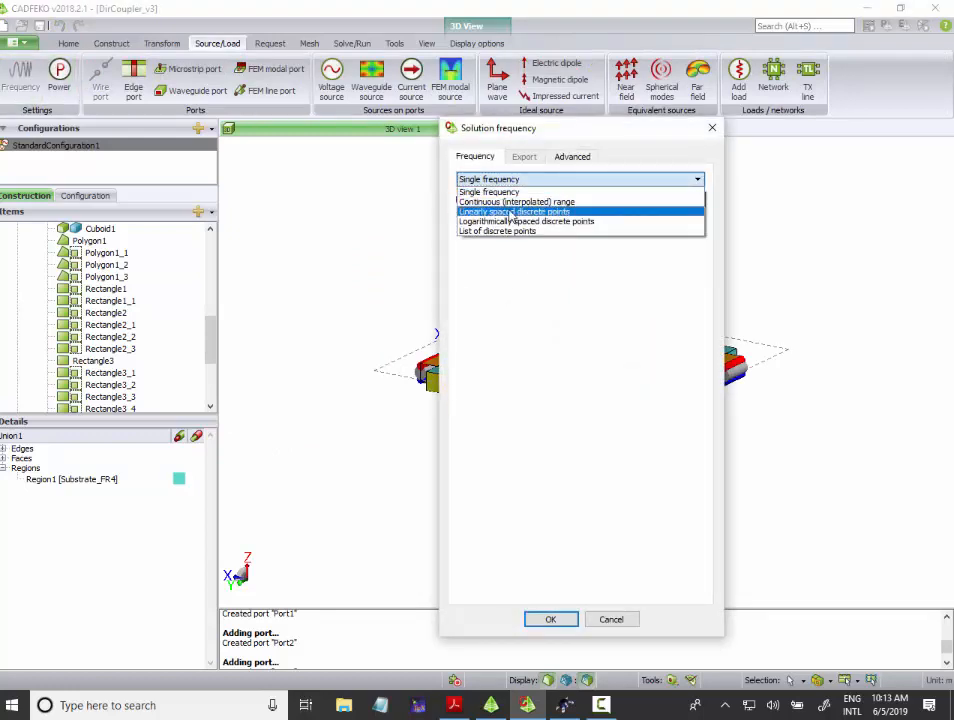
{"action": "left_click", "coordinate": [511, 212]}
{"action": "left_click", "coordinate": [558, 198]}
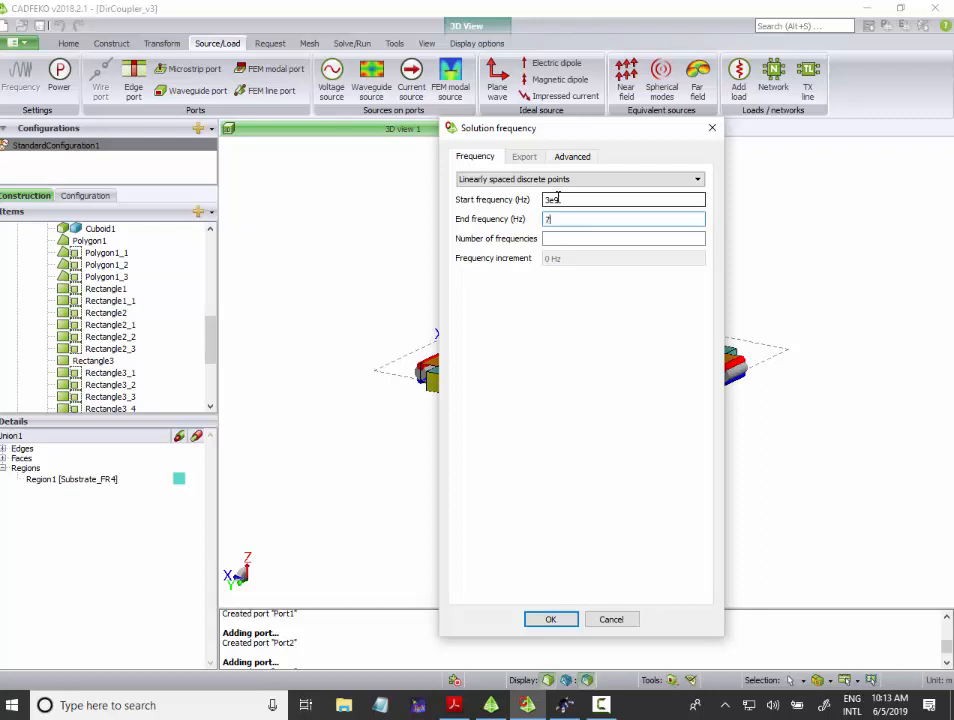
{"action": "key", "text": "Tab"}
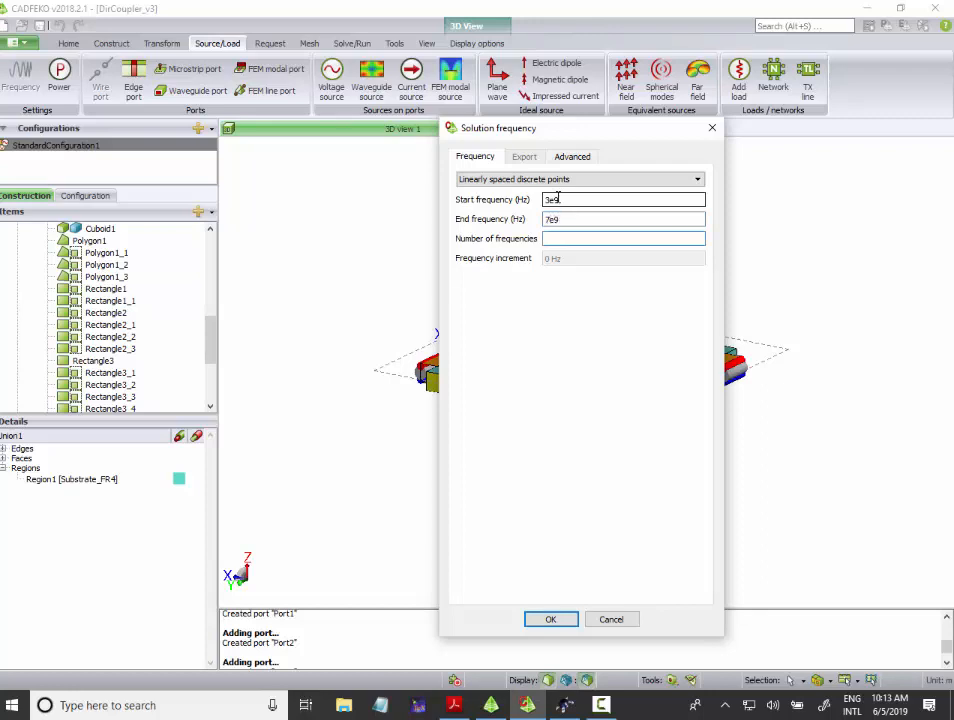
{"action": "type", "text": "21"}
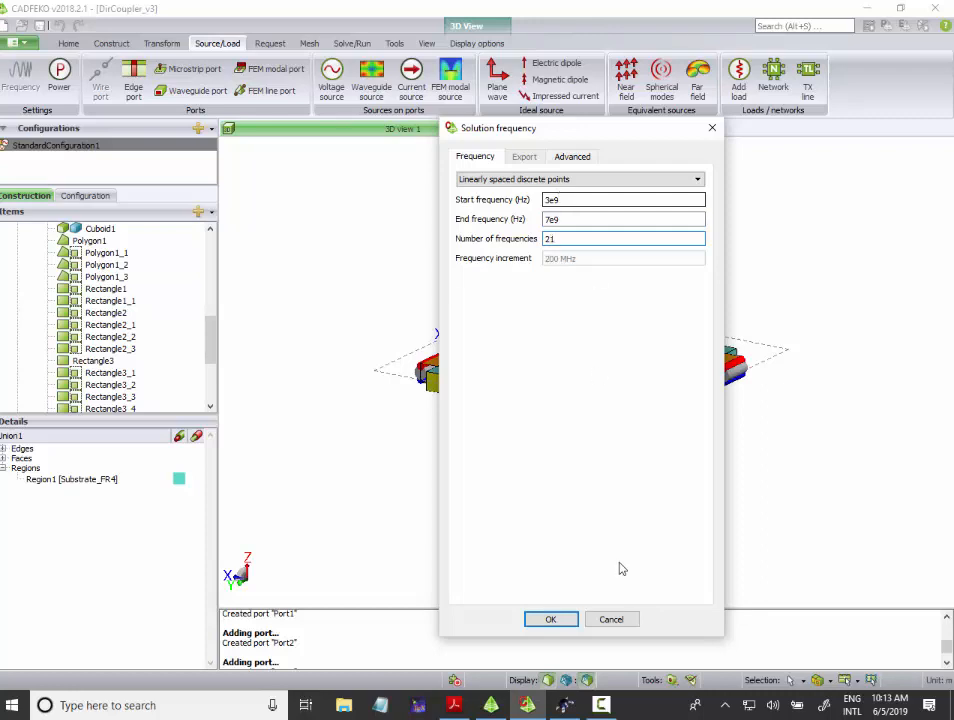
{"action": "left_click", "coordinate": [548, 625]}
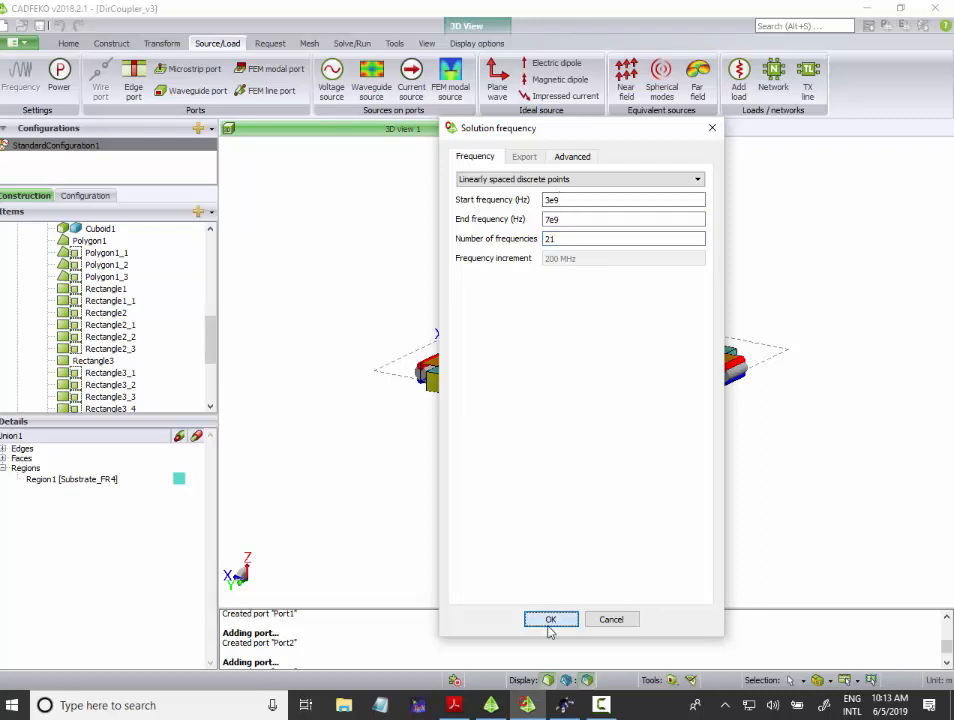
{"action": "double_click", "coordinate": [585, 238]}
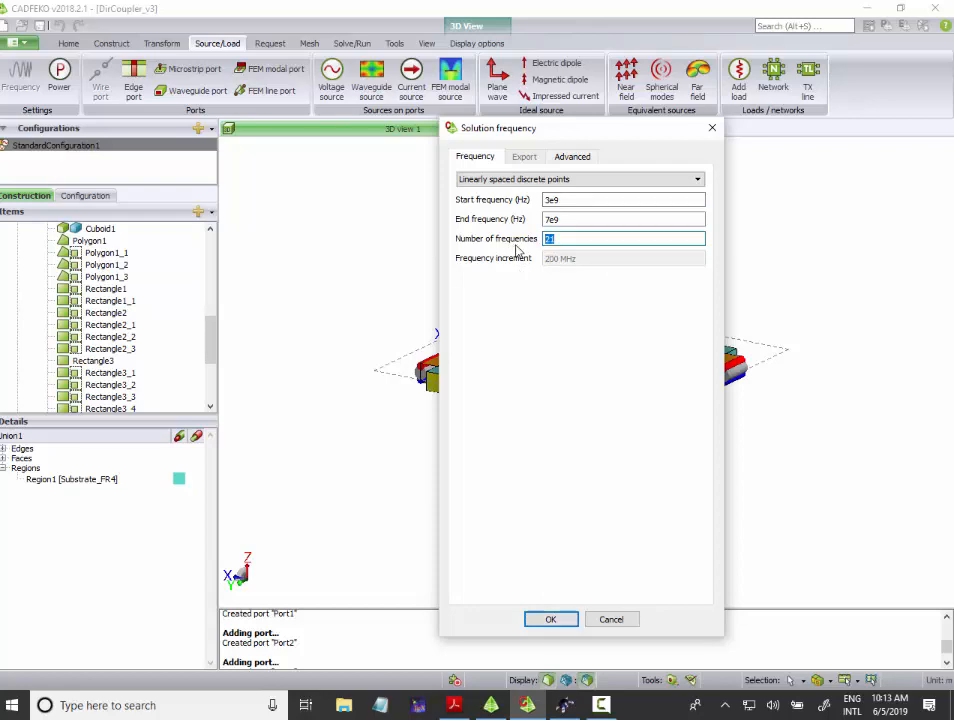
{"action": "type", "text": "41"}
{"action": "left_click", "coordinate": [550, 619]}
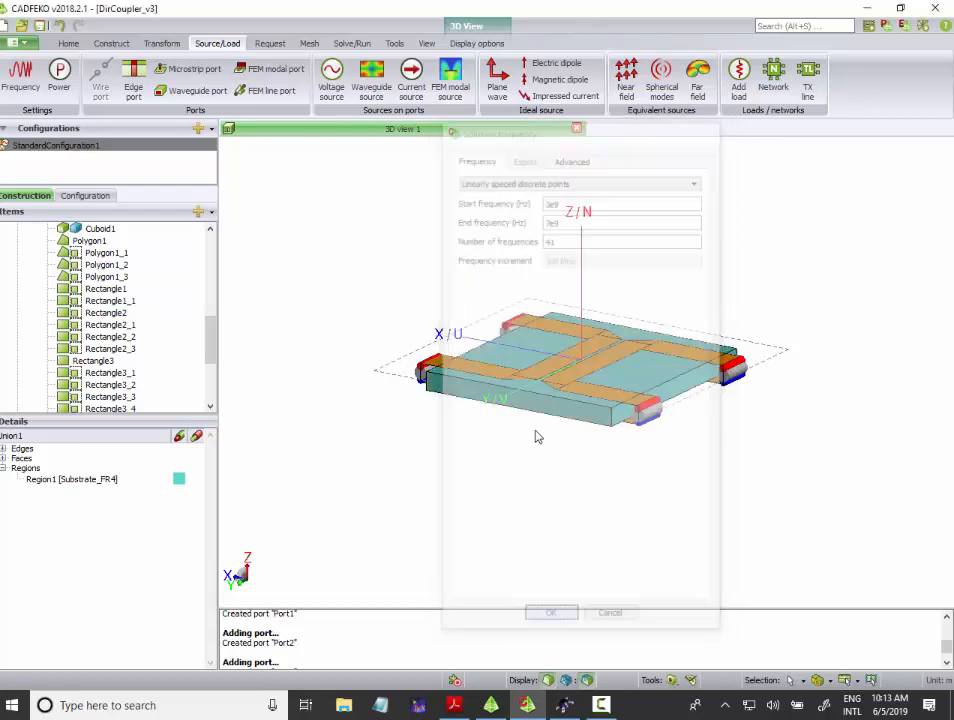
Step: Start a multiport S-parameter request for the coupler and add three more port entries to it
{"action": "scroll", "coordinate": [535, 404], "scroll_direction": "down", "scroll_amount": 1}
{"action": "scroll", "coordinate": [529, 393], "scroll_direction": "up", "scroll_amount": 3}
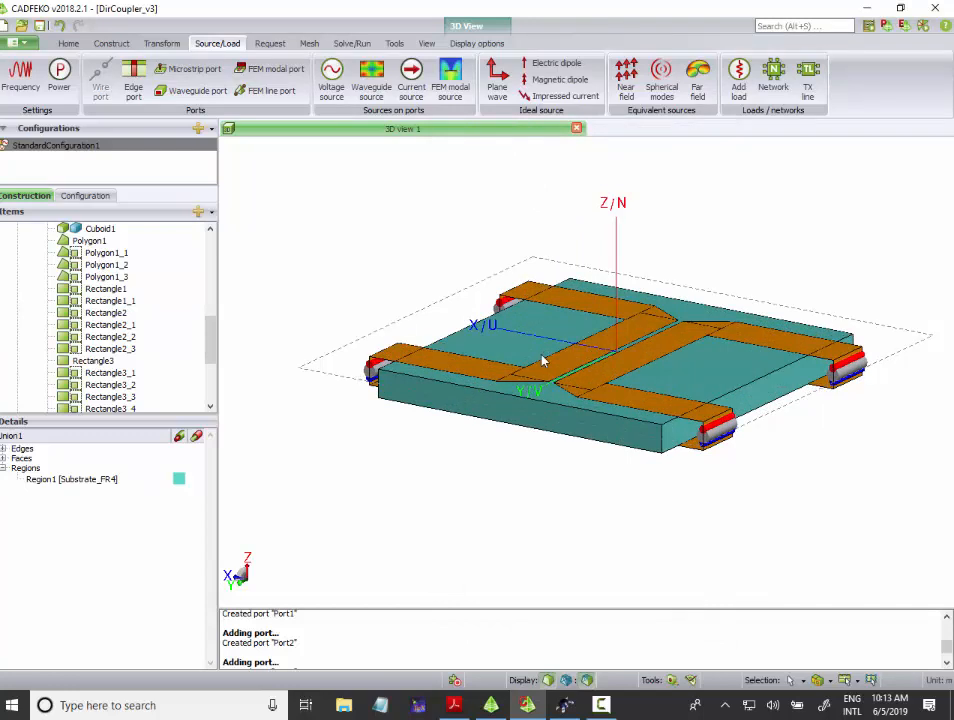
{"action": "scroll", "coordinate": [543, 361], "scroll_direction": "down", "scroll_amount": 1}
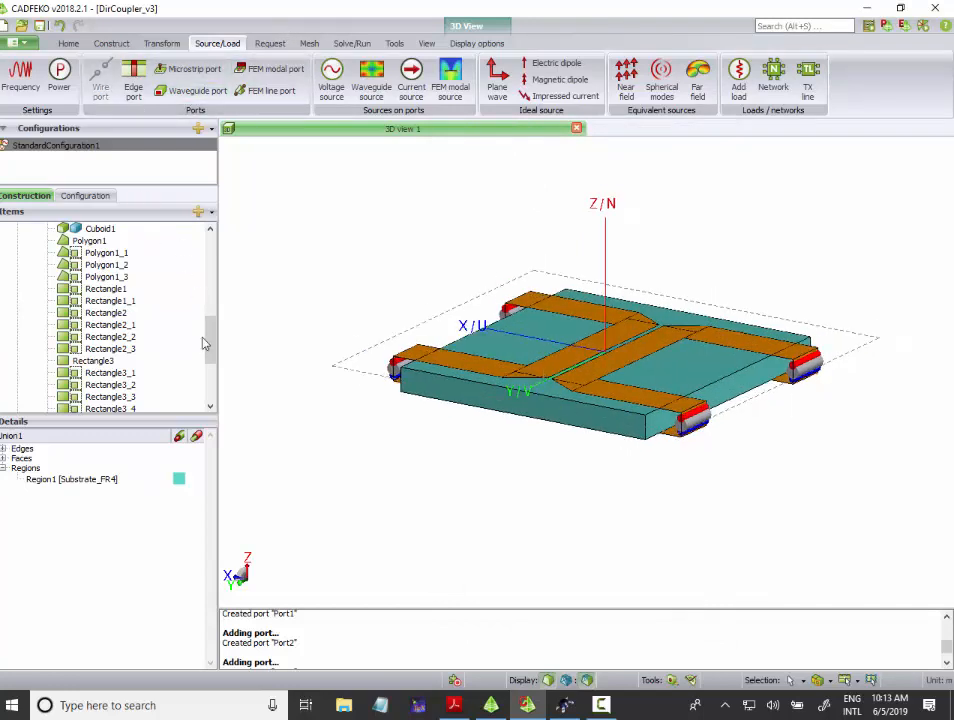
{"action": "left_click_drag", "start_coordinate": [211, 346], "coordinate": [203, 250]}
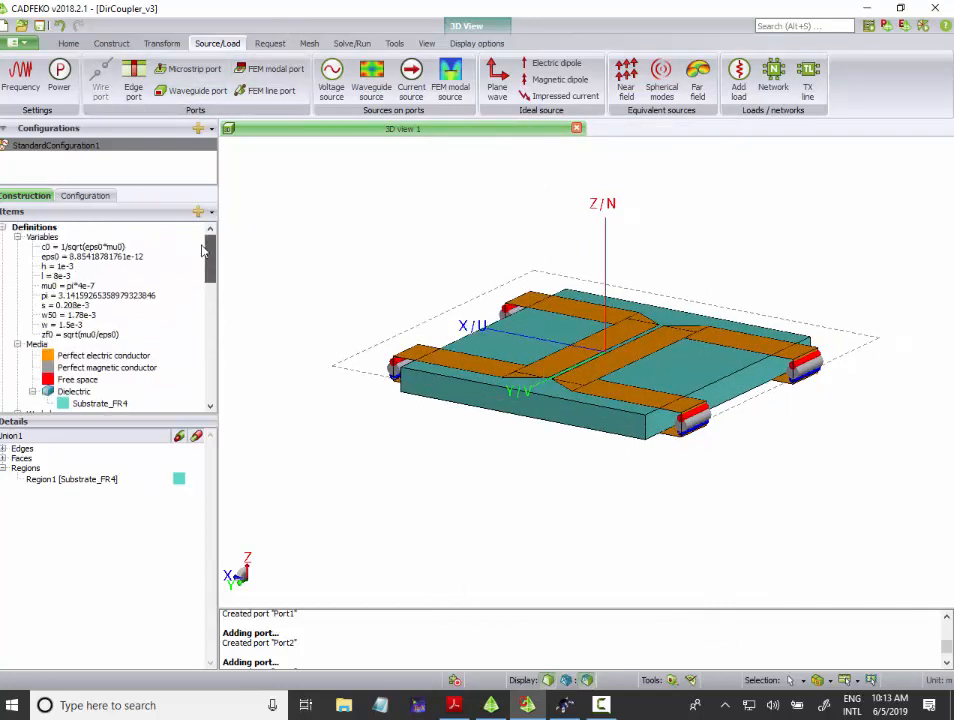
{"action": "left_click", "coordinate": [85, 196]}
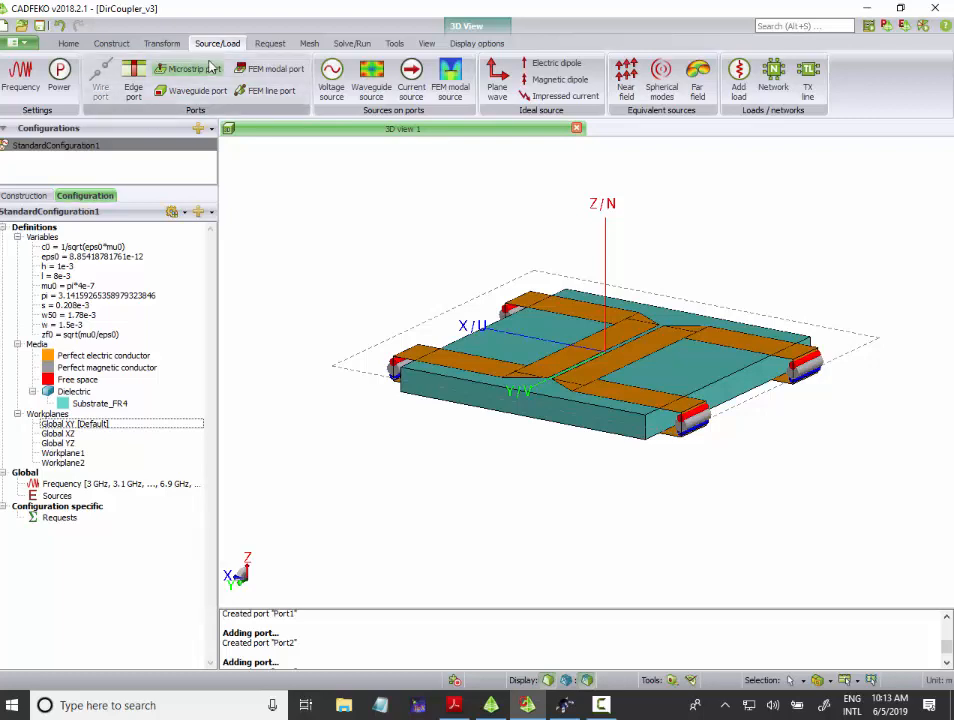
{"action": "left_click", "coordinate": [261, 45]}
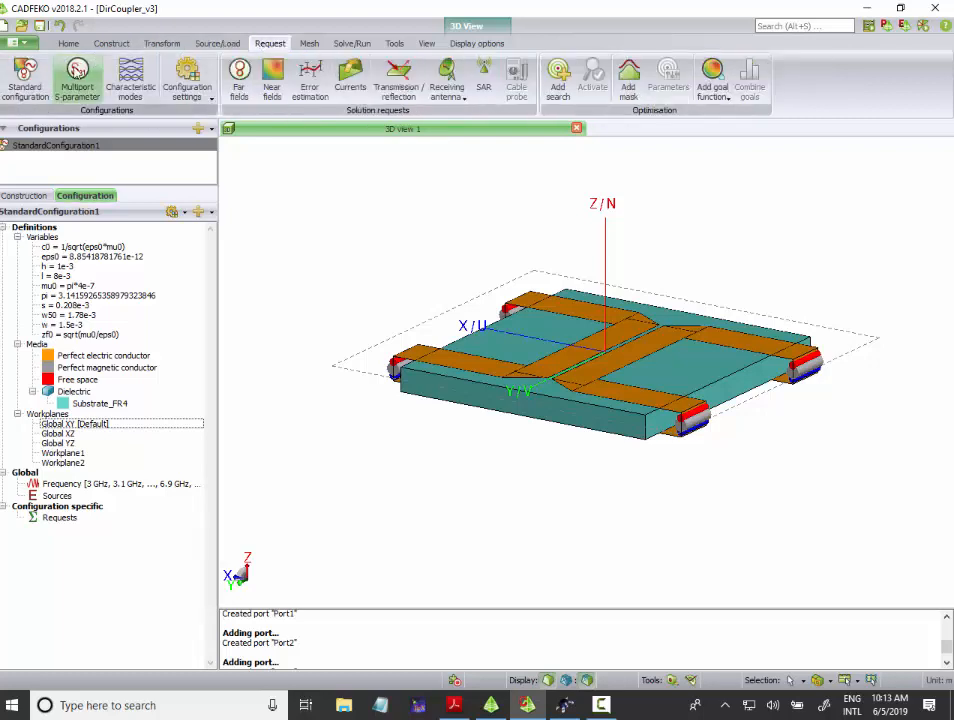
{"action": "left_click", "coordinate": [80, 72]}
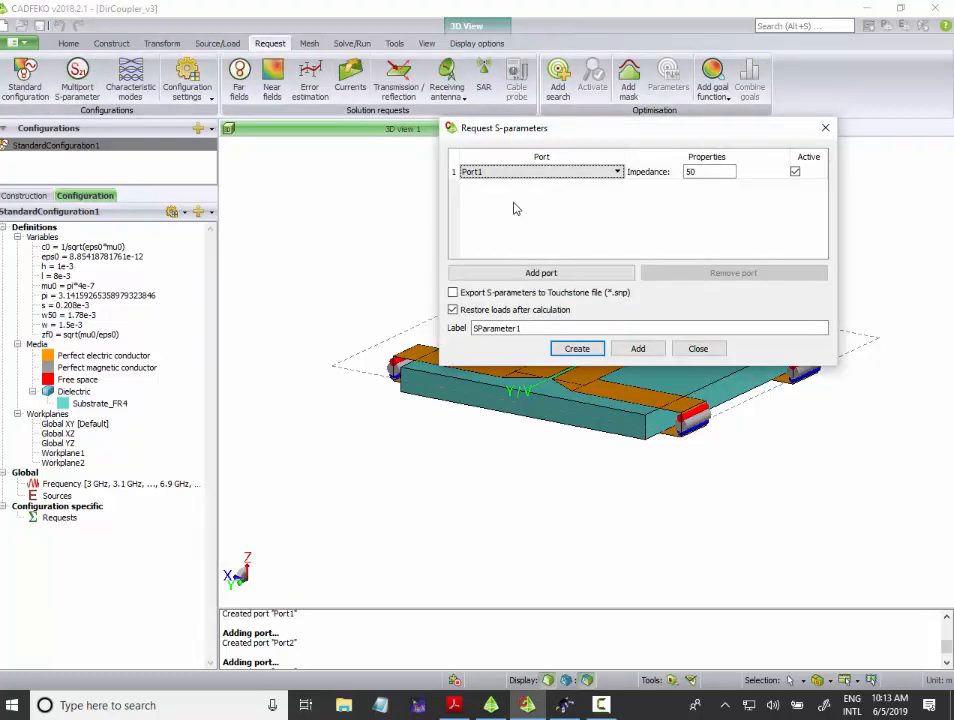
{"action": "left_click", "coordinate": [540, 273]}
{"action": "left_click", "coordinate": [540, 273]}
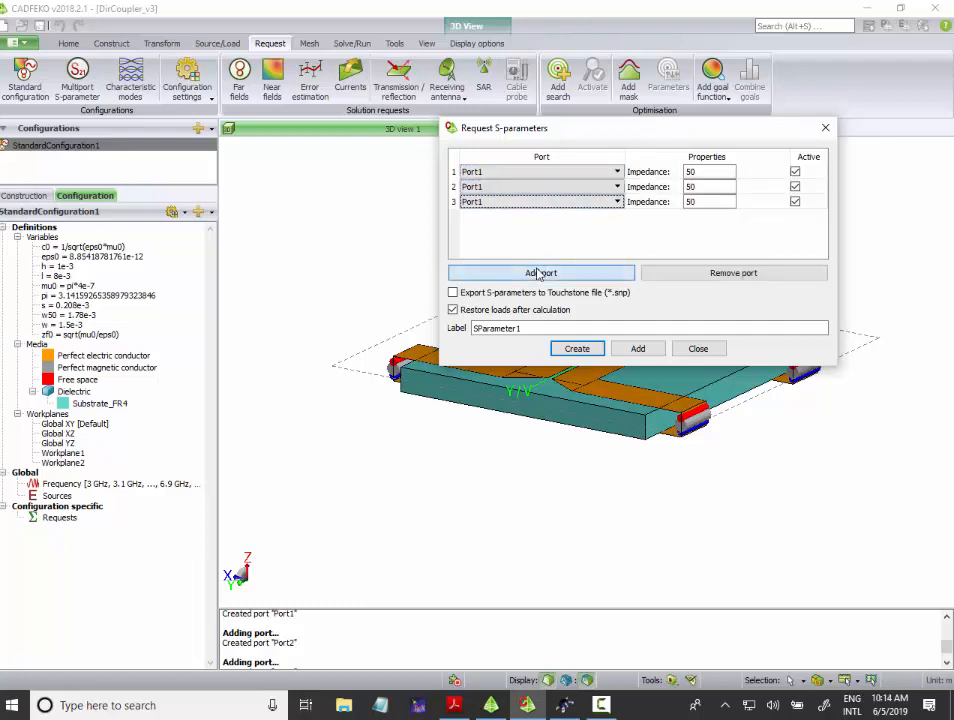
{"action": "left_click", "coordinate": [539, 273]}
Step: Assign Port2, Port3 and Port4 to the second, third and fourth entries and create the S-parameter request
{"action": "left_click", "coordinate": [545, 189]}
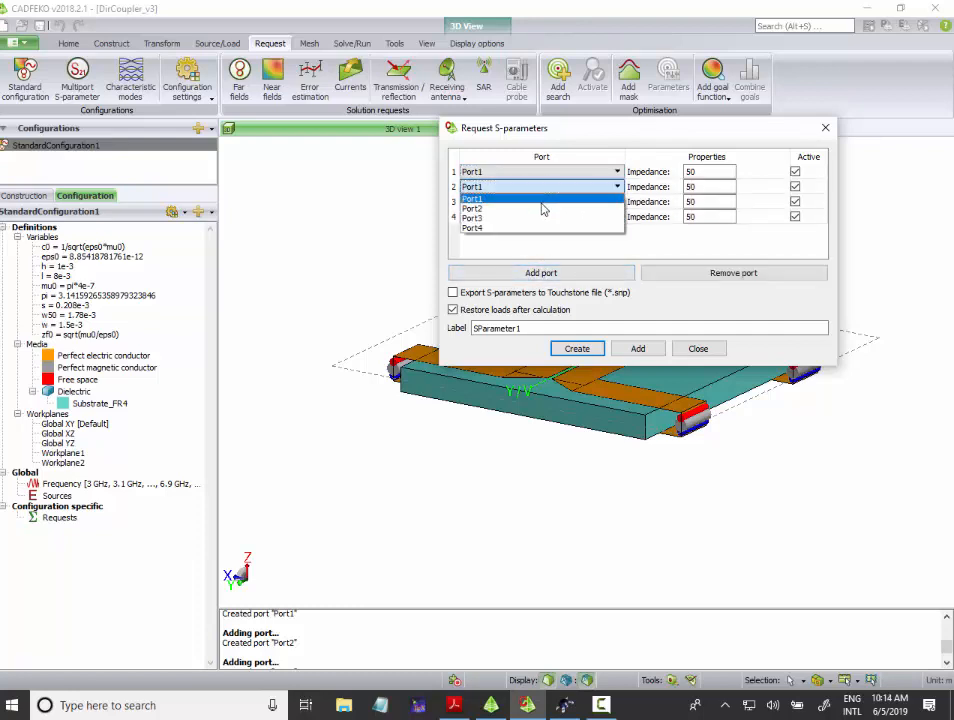
{"action": "left_click", "coordinate": [542, 208]}
{"action": "left_click", "coordinate": [528, 203]}
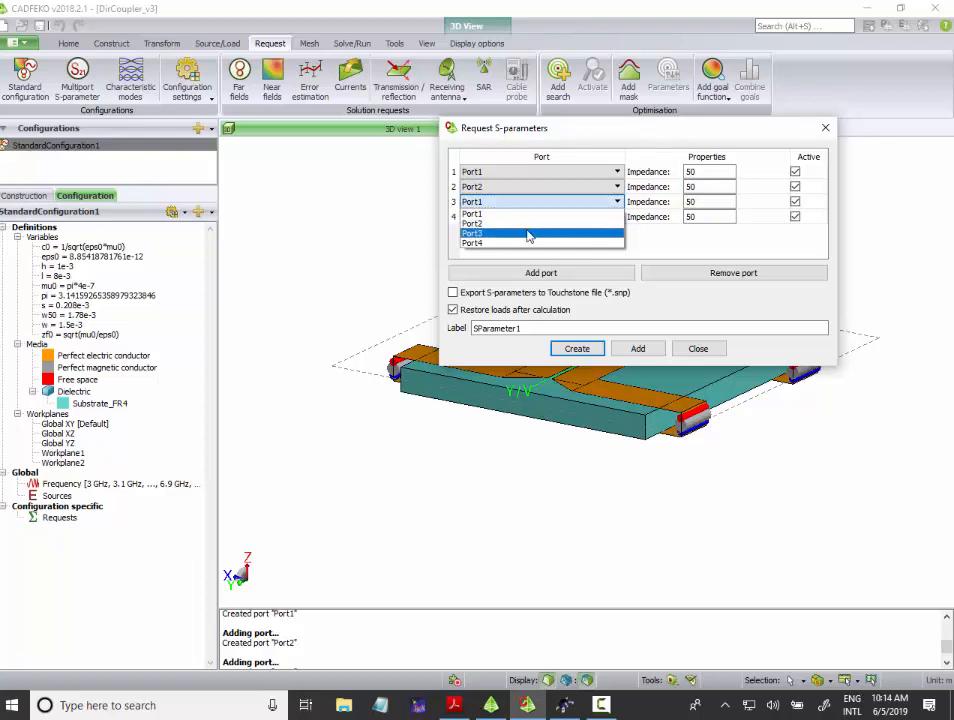
{"action": "left_click", "coordinate": [528, 233]}
{"action": "left_click", "coordinate": [521, 217]}
{"action": "left_click", "coordinate": [515, 258]}
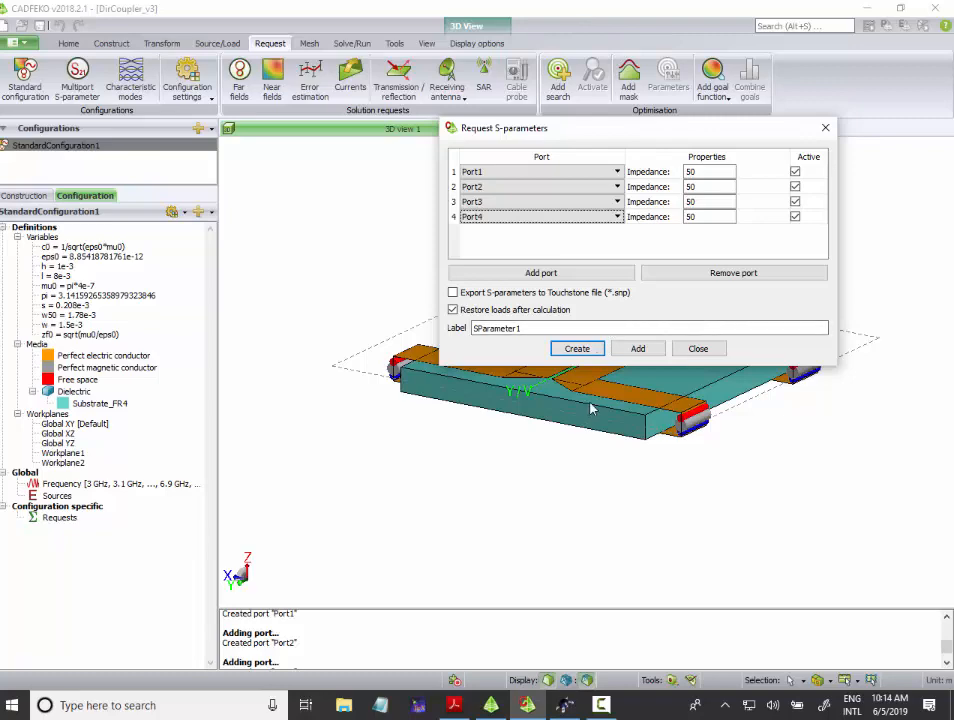
{"action": "left_click", "coordinate": [577, 348]}
Step: Select SParameterConfiguration1 and run the Feko solver, remeshing the geometry and saving the model
{"action": "scroll", "coordinate": [457, 400], "scroll_direction": "up", "scroll_amount": 3}
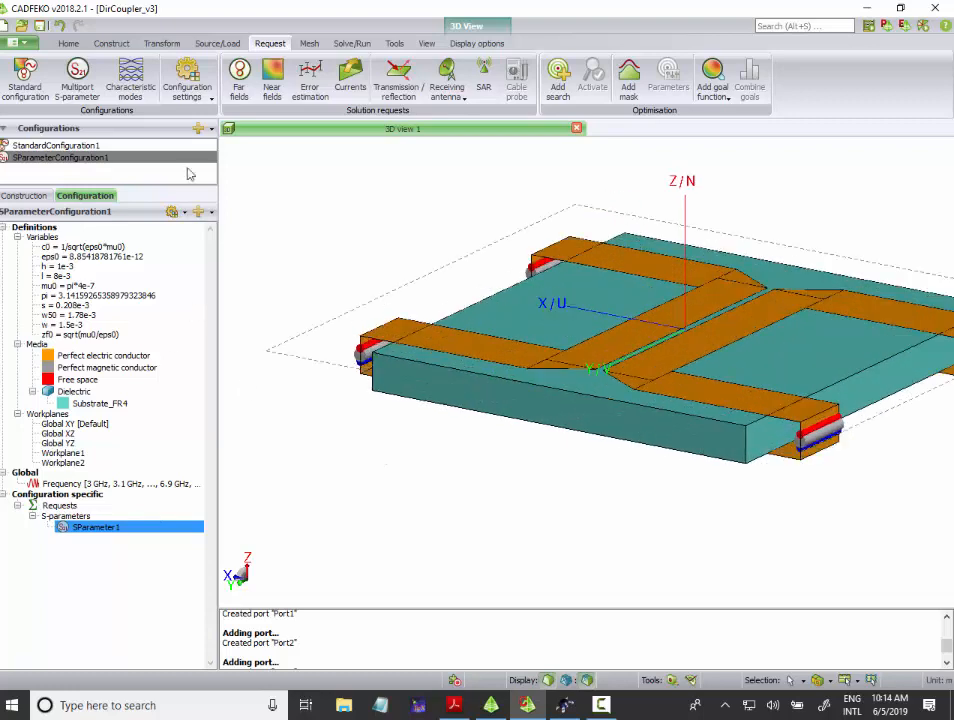
{"action": "left_click", "coordinate": [40, 147]}
{"action": "left_click", "coordinate": [55, 158]}
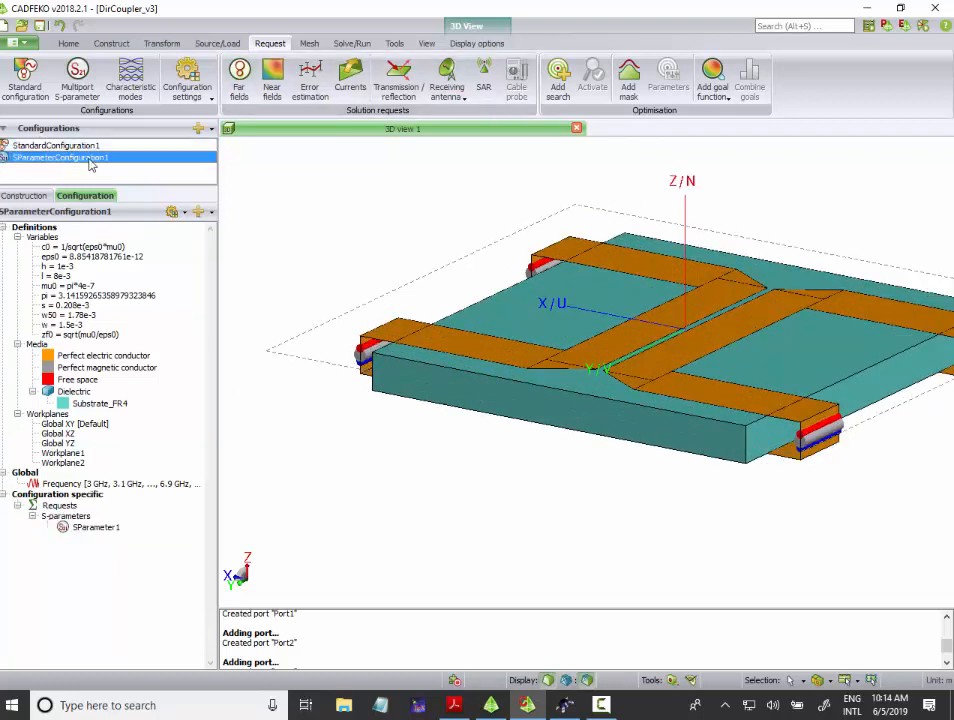
{"action": "left_click", "coordinate": [350, 43]}
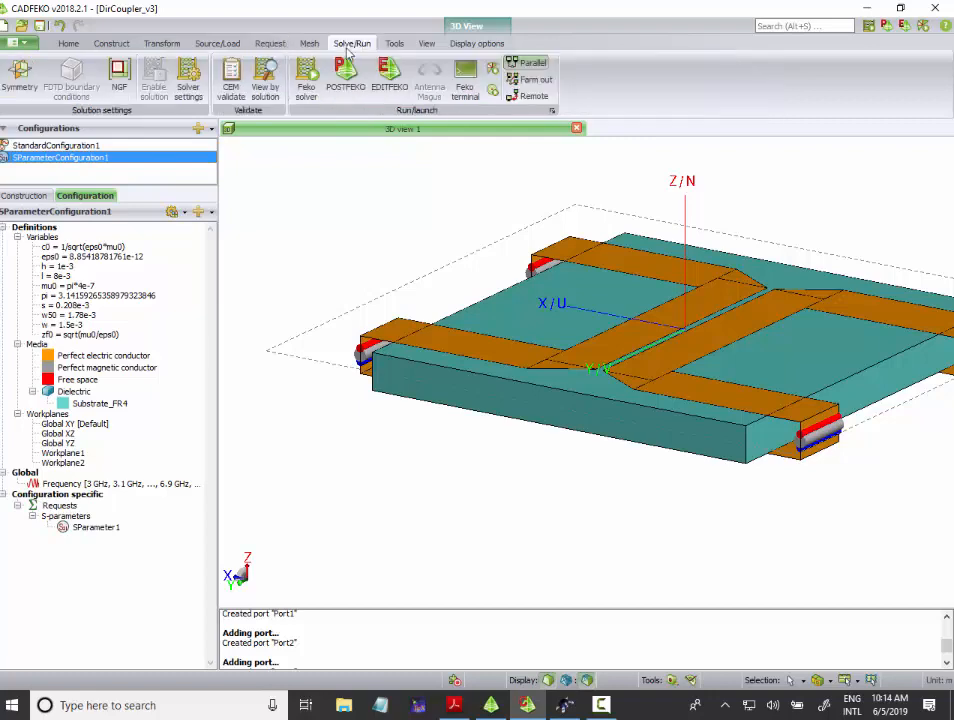
{"action": "left_click", "coordinate": [306, 80]}
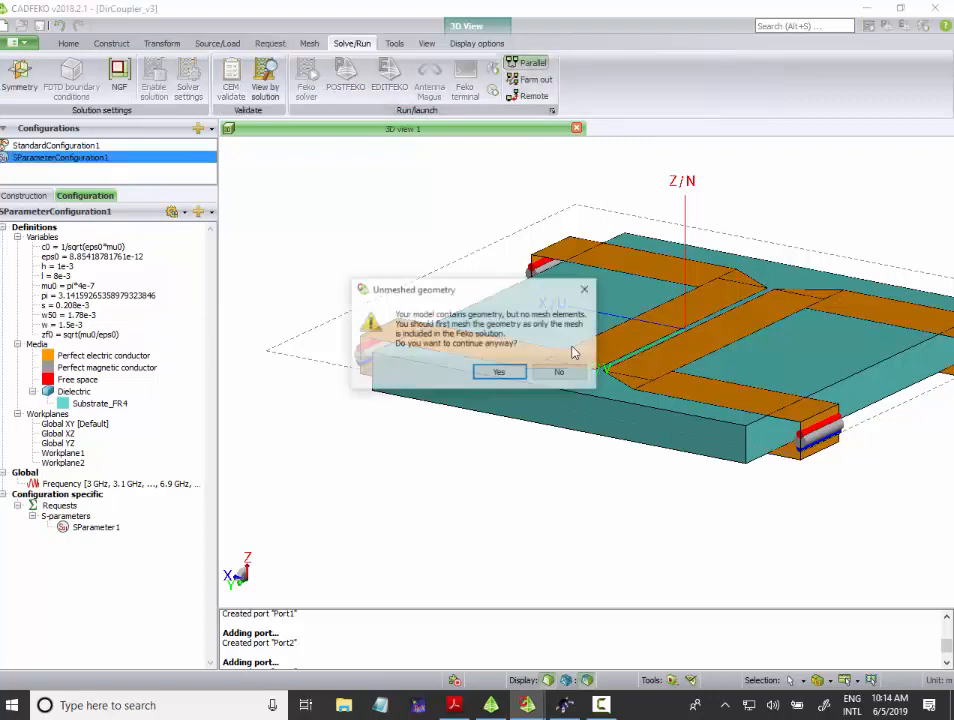
{"action": "left_click", "coordinate": [502, 373]}
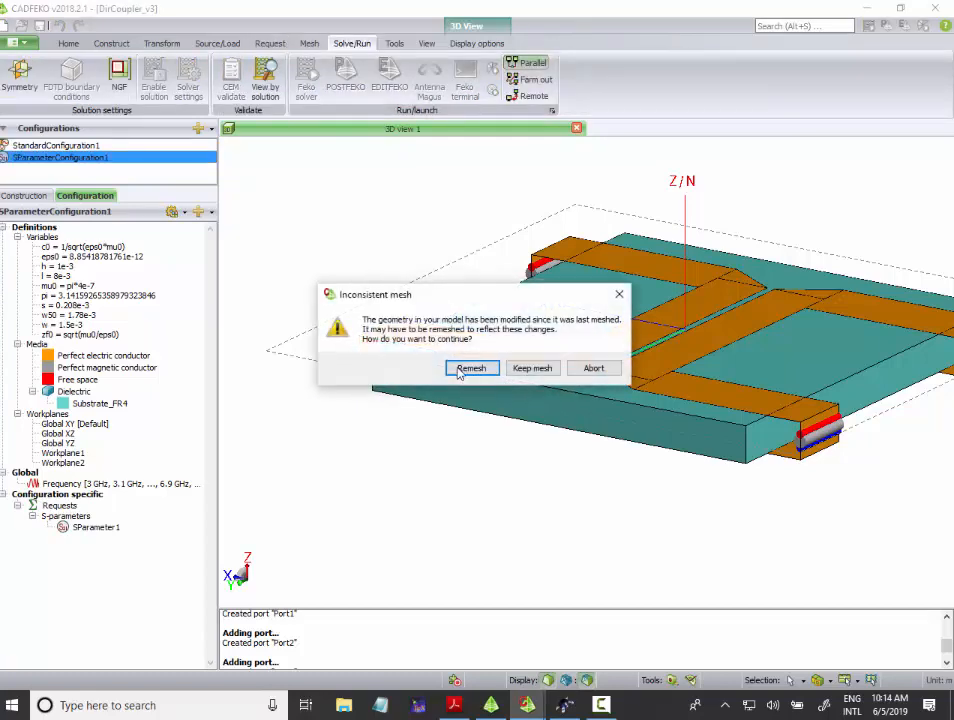
{"action": "left_click", "coordinate": [473, 367]}
{"action": "left_click", "coordinate": [464, 377]}
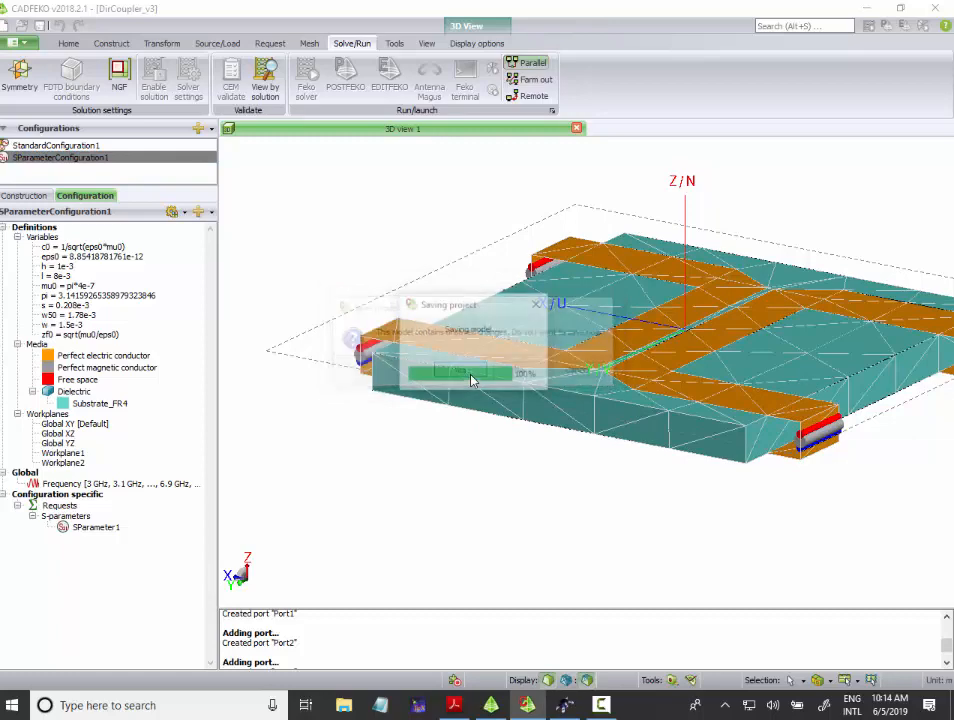
{"action": "left_click_drag", "start_coordinate": [511, 306], "coordinate": [213, 104]}
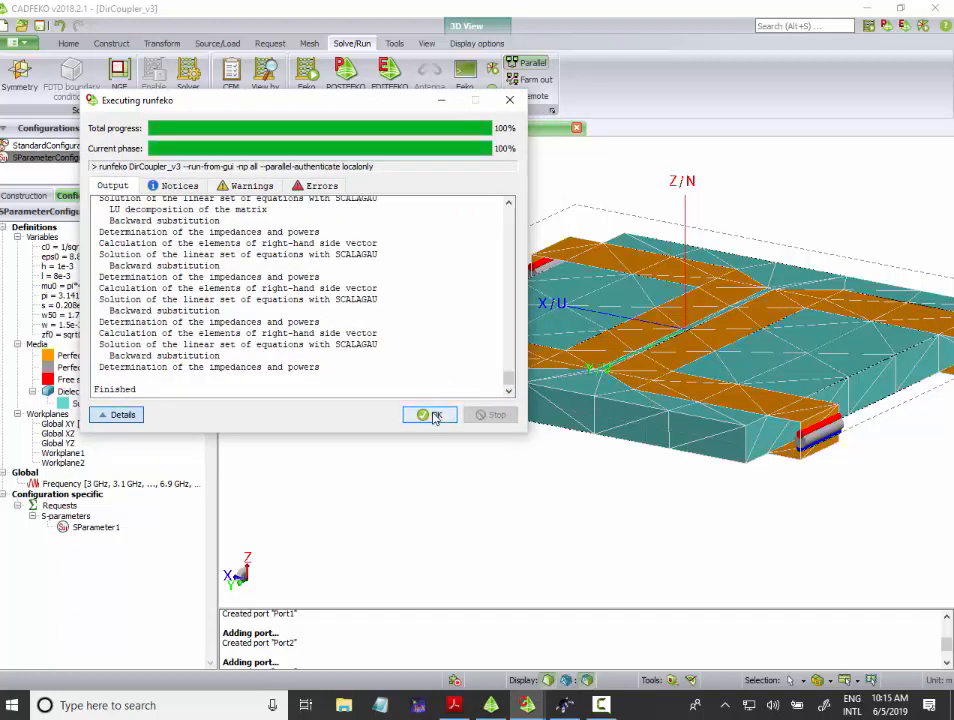
{"action": "left_click", "coordinate": [433, 416]}
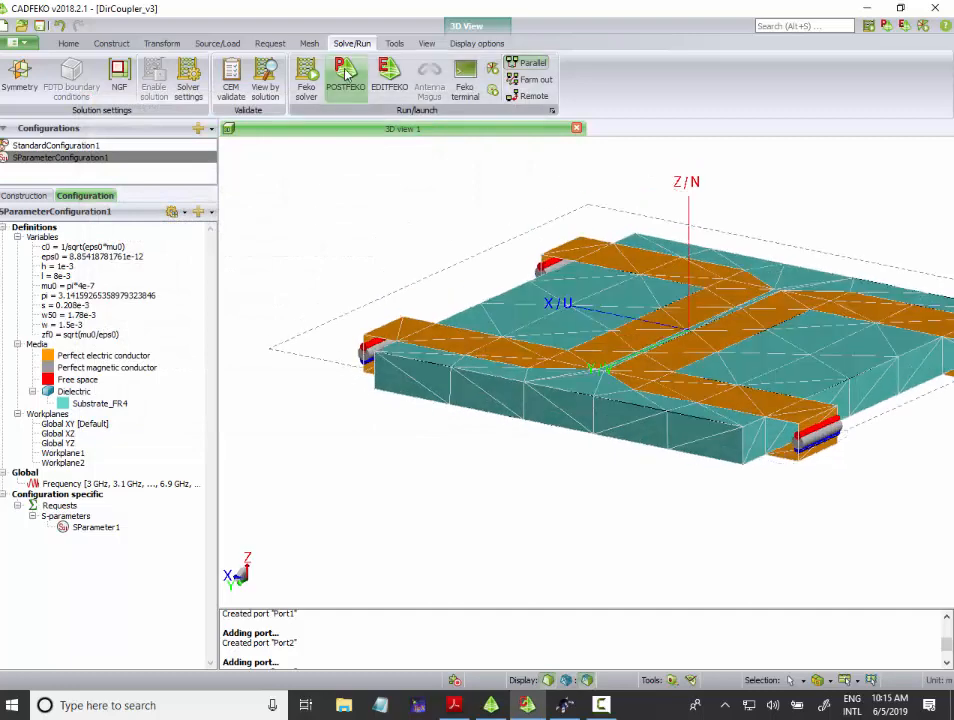
Step: Open the results in POSTFEKO and plot SParameter1 on a new Cartesian graph with its magnitude in dB
{"action": "left_click", "coordinate": [346, 82]}
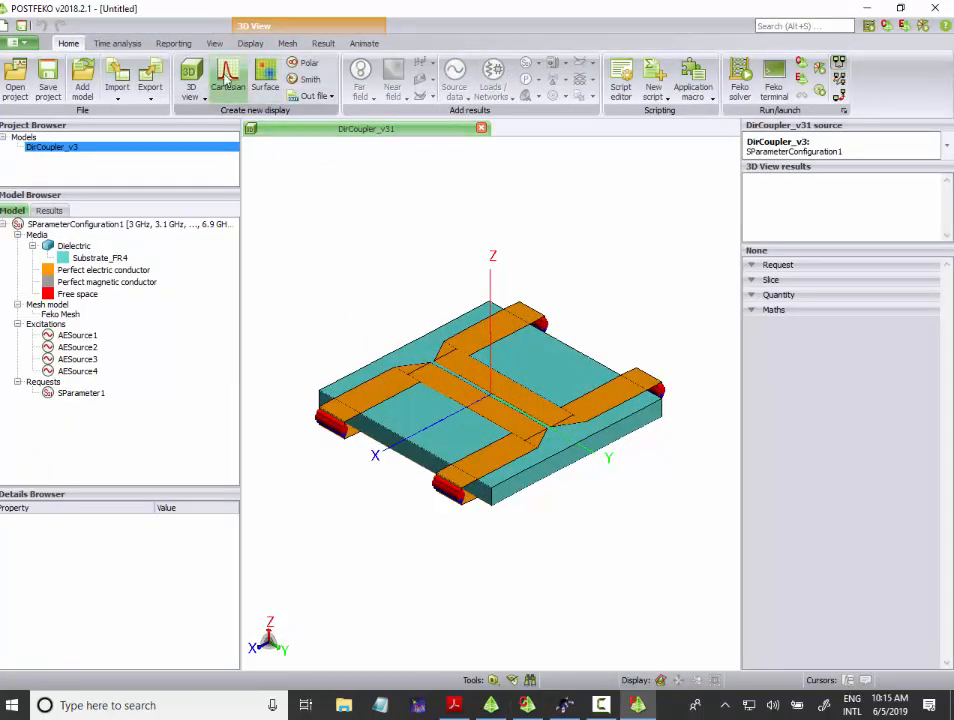
{"action": "left_click", "coordinate": [224, 86]}
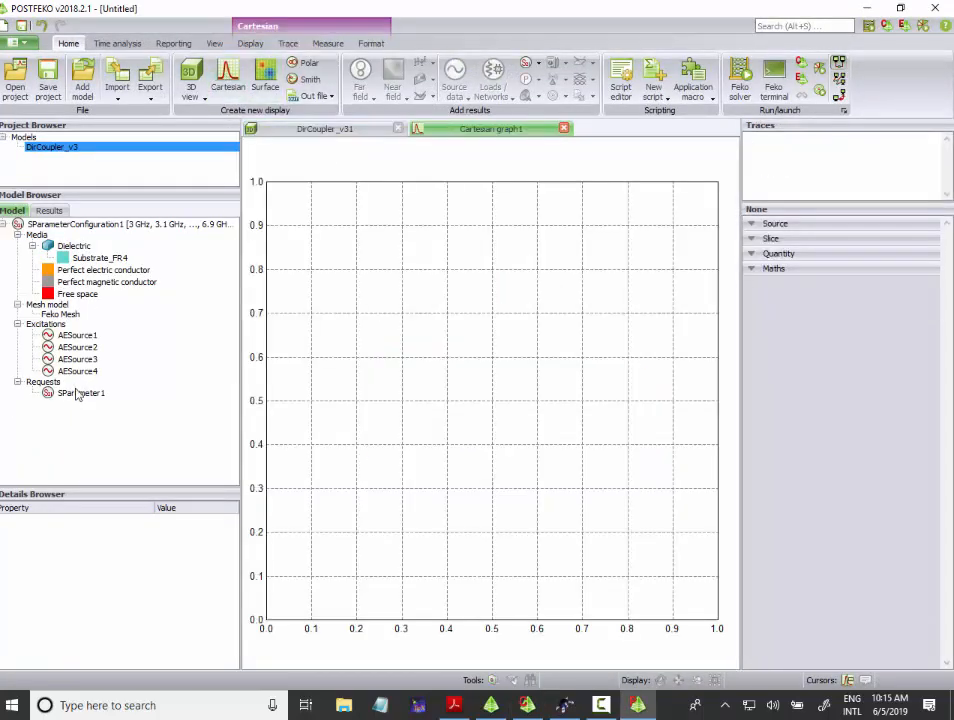
{"action": "left_click_drag", "start_coordinate": [76, 394], "coordinate": [458, 366]}
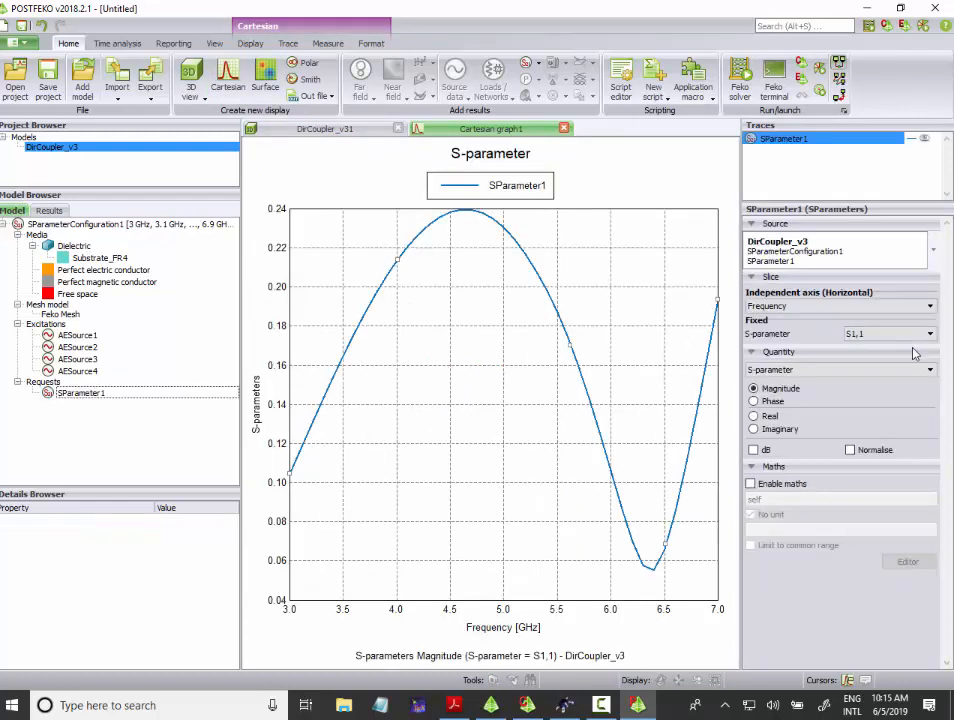
{"action": "left_click", "coordinate": [754, 450]}
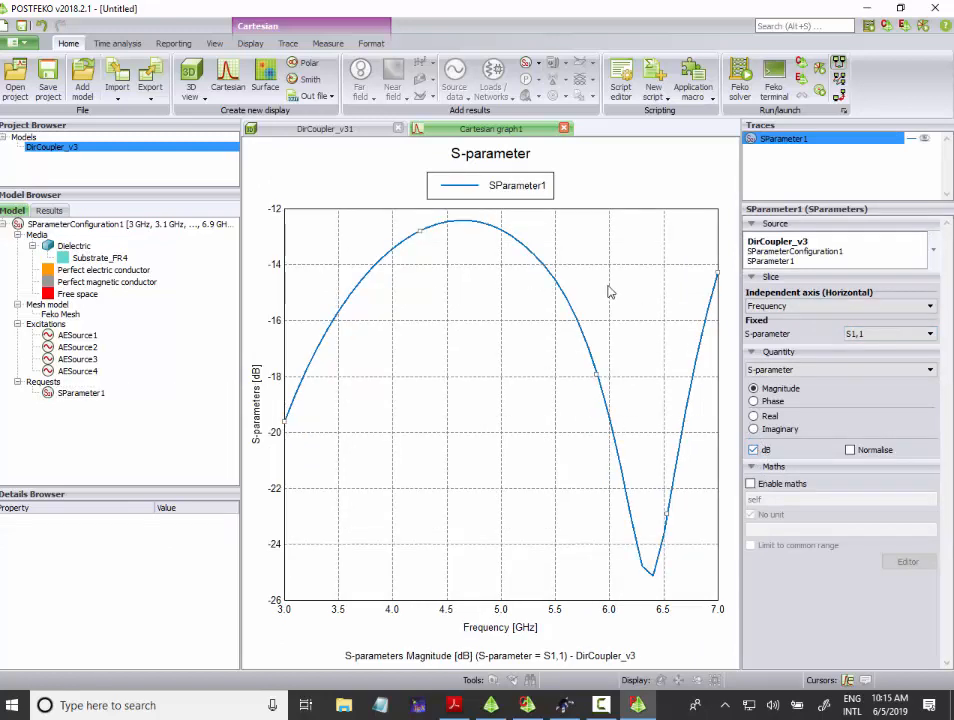
Step: Widen the graph area and add SParameter1 to the Cartesian graph as a second trace
{"action": "left_click_drag", "start_coordinate": [738, 291], "coordinate": [794, 291]}
{"action": "left_click_drag", "start_coordinate": [244, 308], "coordinate": [176, 287]}
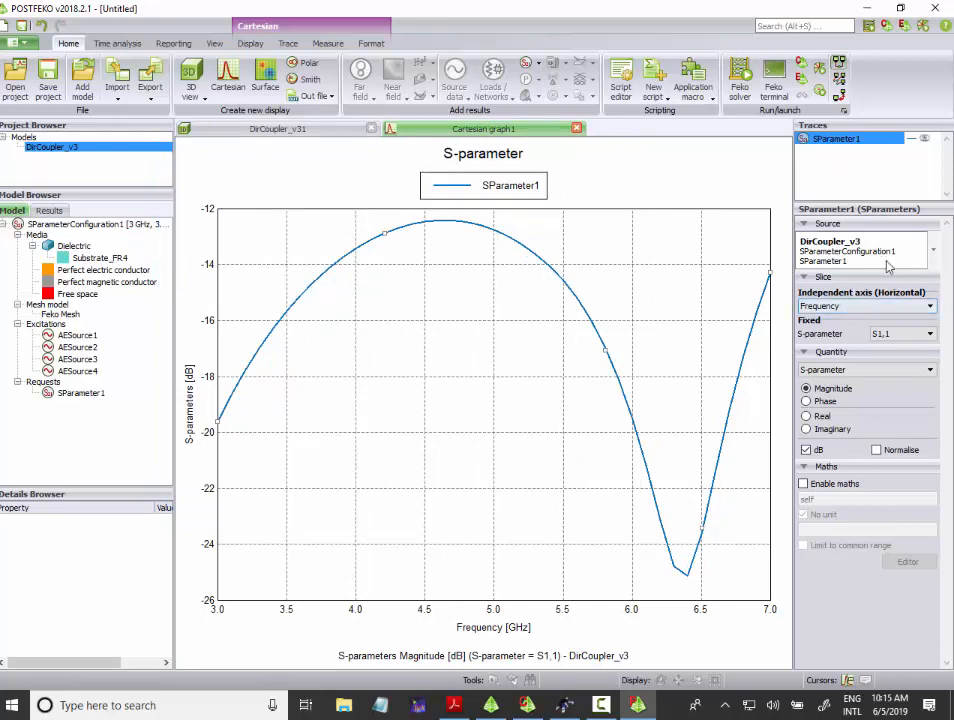
{"action": "mouse_move", "coordinate": [66, 395]}
{"action": "left_mouse_down"}
{"action": "mouse_move", "coordinate": [245, 393]}
{"action": "mouse_move", "coordinate": [528, 411]}
{"action": "mouse_move", "coordinate": [520, 398]}
{"action": "left_mouse_up"}
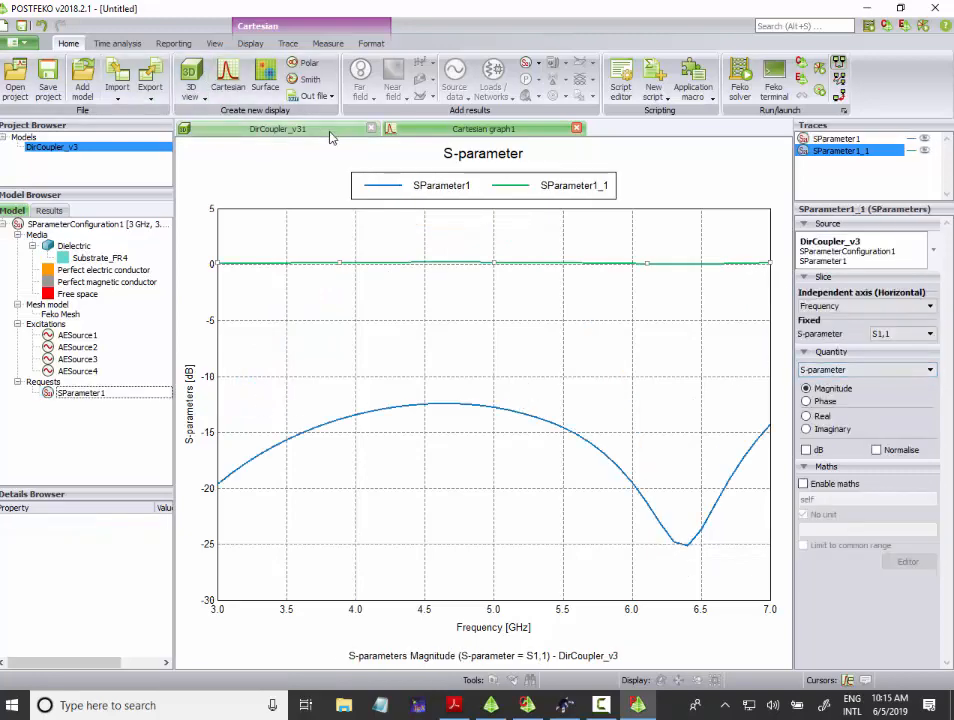
Step: Switch to CADFEKO and highlight Port1 and Port3 in the construction tree to examine their locations on the coupler
{"action": "left_click", "coordinate": [270, 128]}
{"action": "left_click", "coordinate": [527, 705]}
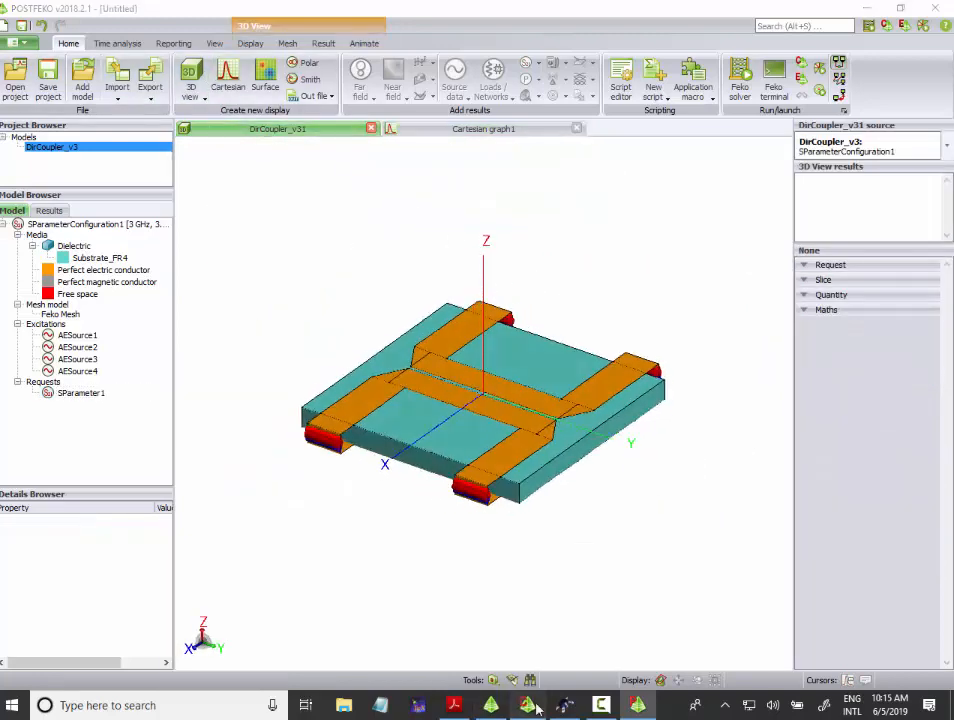
{"action": "left_click_drag", "start_coordinate": [727, 467], "coordinate": [794, 417]}
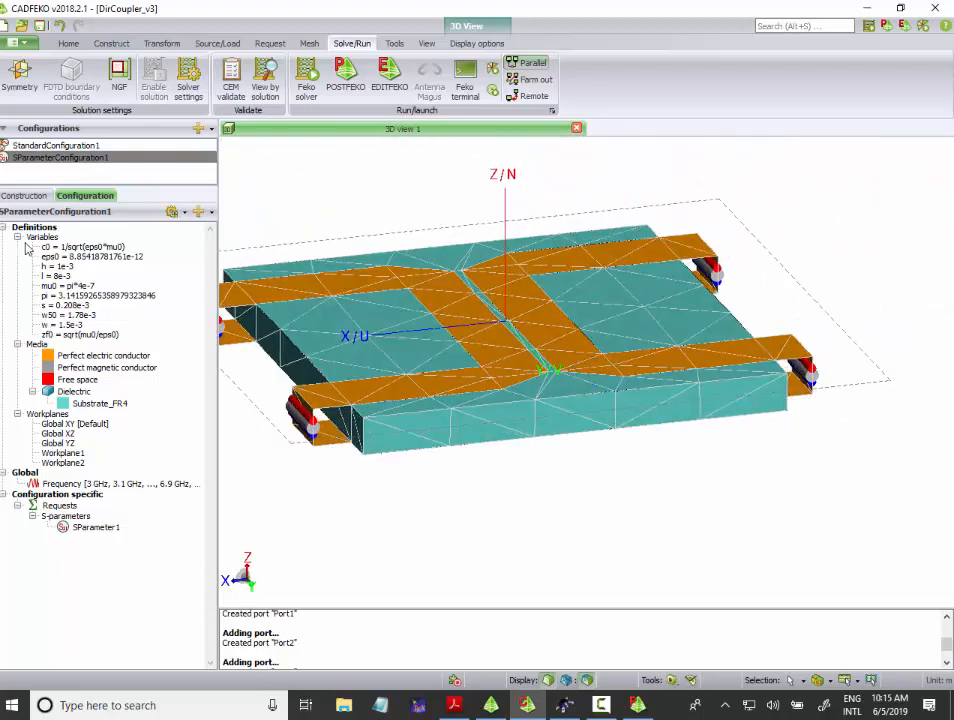
{"action": "left_click", "coordinate": [25, 195]}
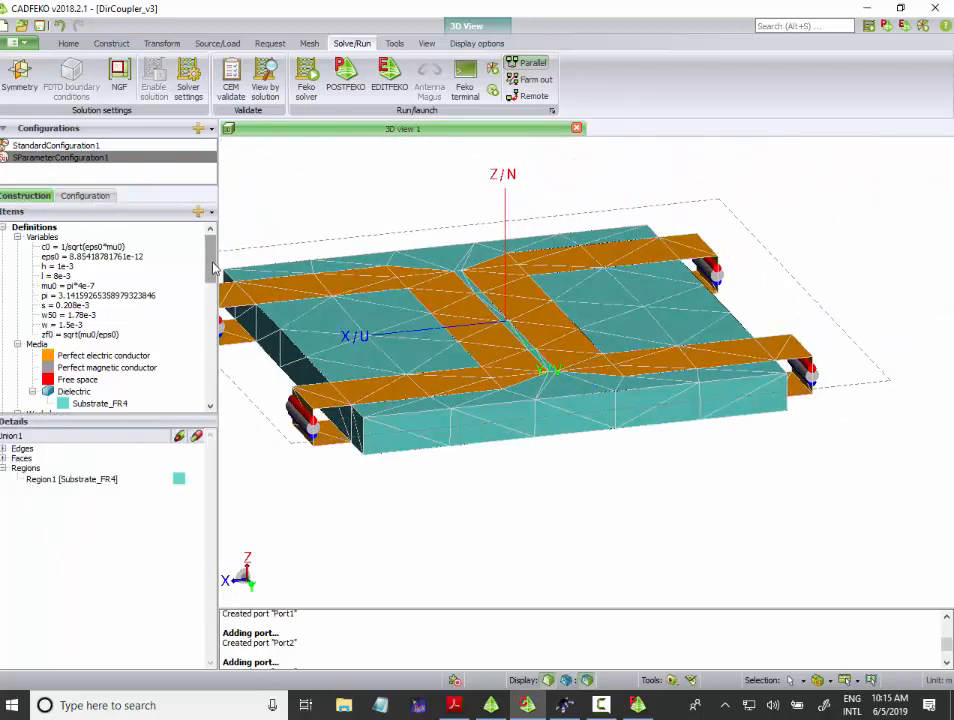
{"action": "scroll", "coordinate": [109, 395], "scroll_direction": "down", "scroll_amount": 10}
{"action": "left_click", "coordinate": [104, 373]}
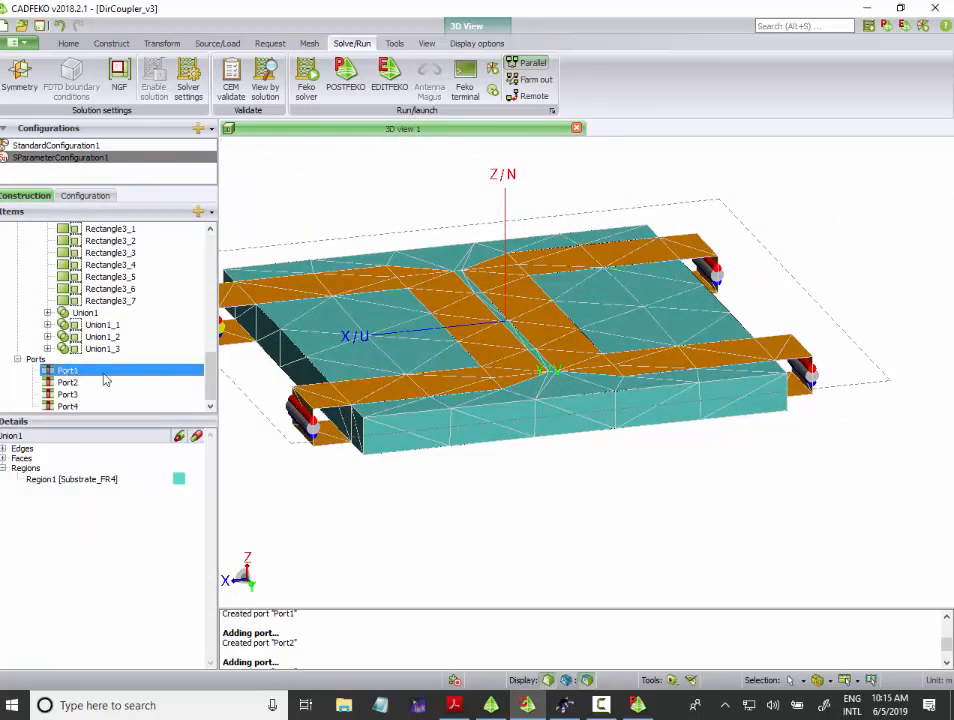
{"action": "mouse_move", "coordinate": [346, 350]}
{"action": "left_mouse_down"}
{"action": "mouse_move", "coordinate": [630, 385]}
{"action": "mouse_move", "coordinate": [664, 347]}
{"action": "mouse_move", "coordinate": [662, 432]}
{"action": "mouse_move", "coordinate": [438, 511]}
{"action": "left_mouse_up"}
{"action": "scroll", "coordinate": [410, 517], "scroll_direction": "down", "scroll_amount": 4}
{"action": "scroll", "coordinate": [334, 511], "scroll_direction": "up", "scroll_amount": 4}
{"action": "scroll", "coordinate": [324, 501], "scroll_direction": "down", "scroll_amount": 3}
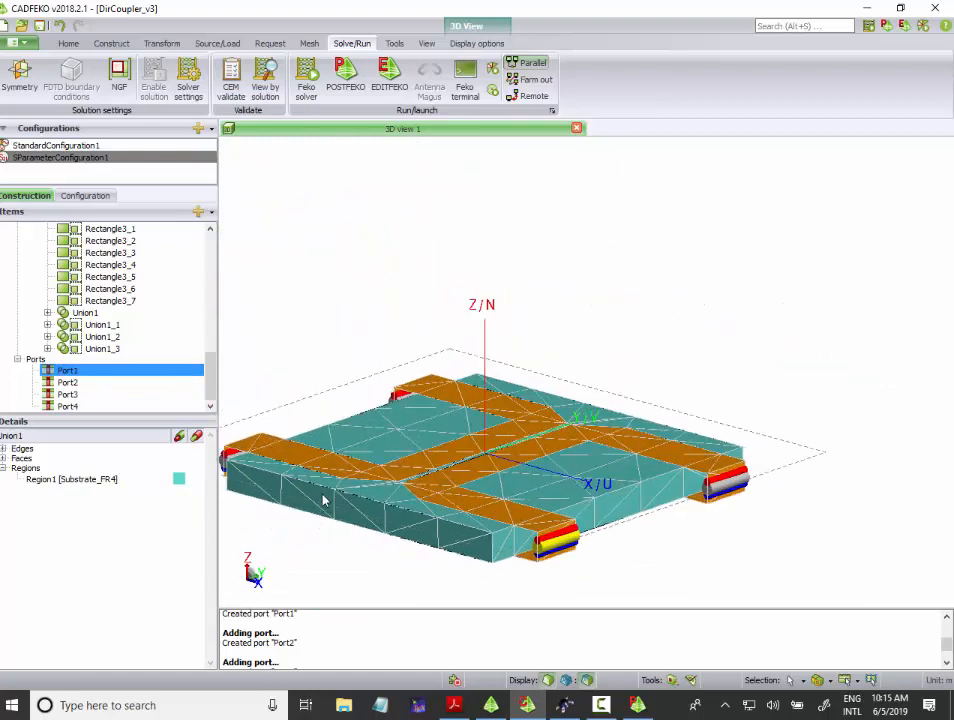
{"action": "left_click", "coordinate": [66, 394]}
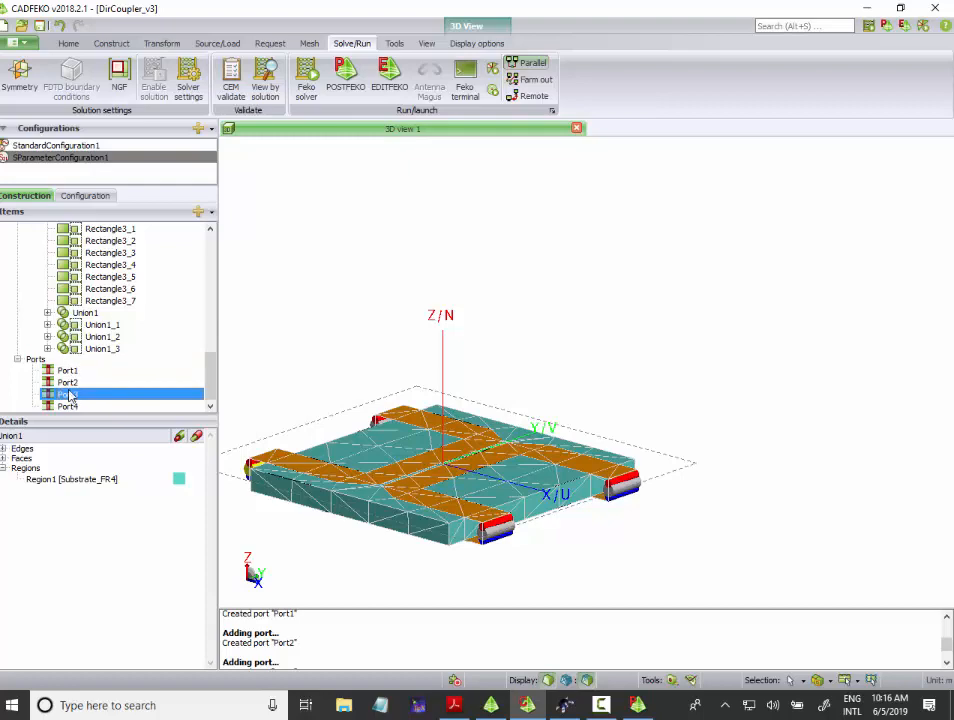
Step: Return to POSTFEKO and set the second trace of the Cartesian graph to S3,1 with its magnitude in dB
{"action": "left_click", "coordinate": [636, 704]}
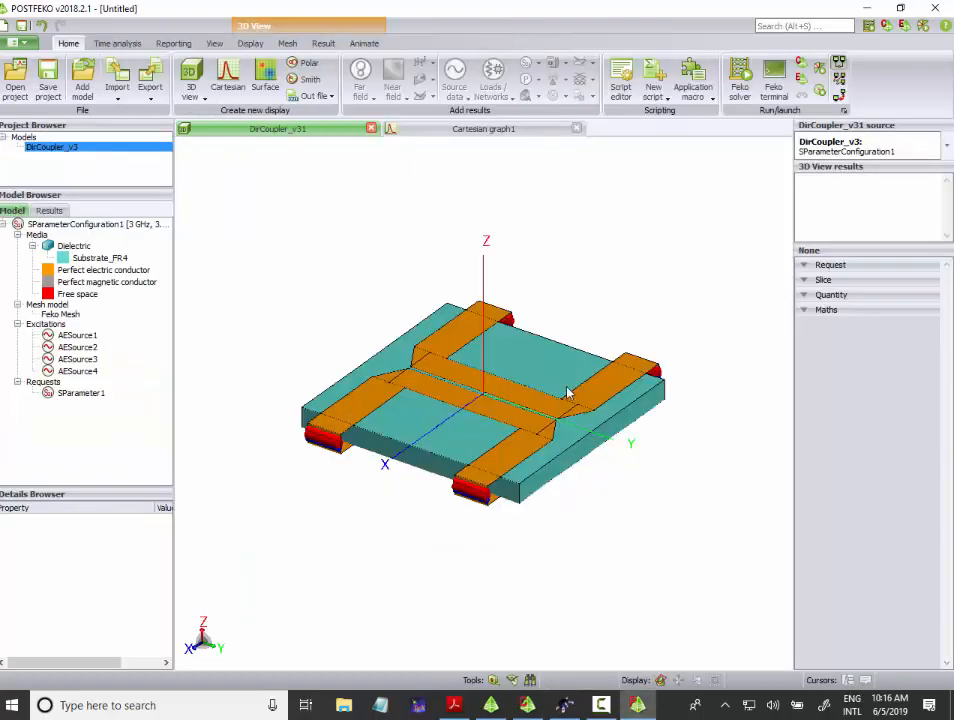
{"action": "left_click", "coordinate": [471, 129]}
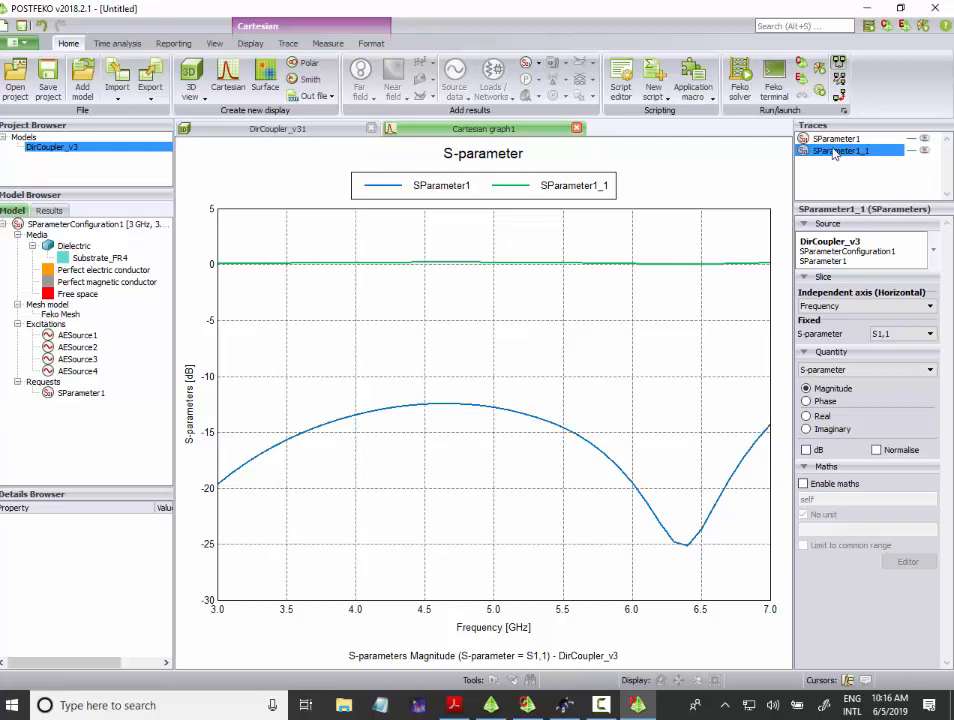
{"action": "left_click", "coordinate": [922, 334]}
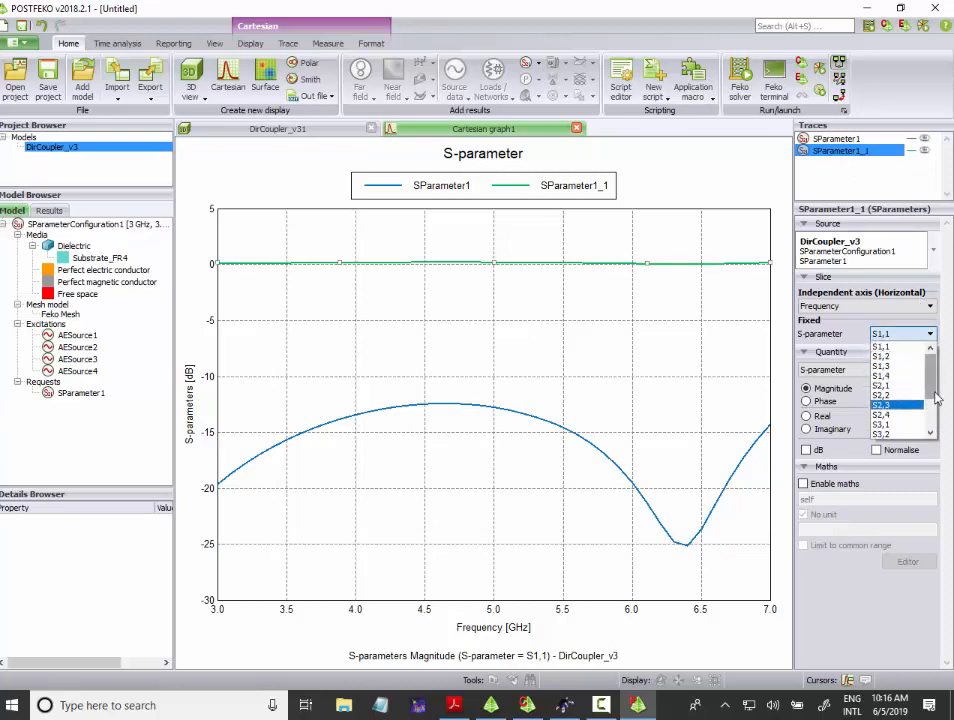
{"action": "left_click", "coordinate": [914, 420]}
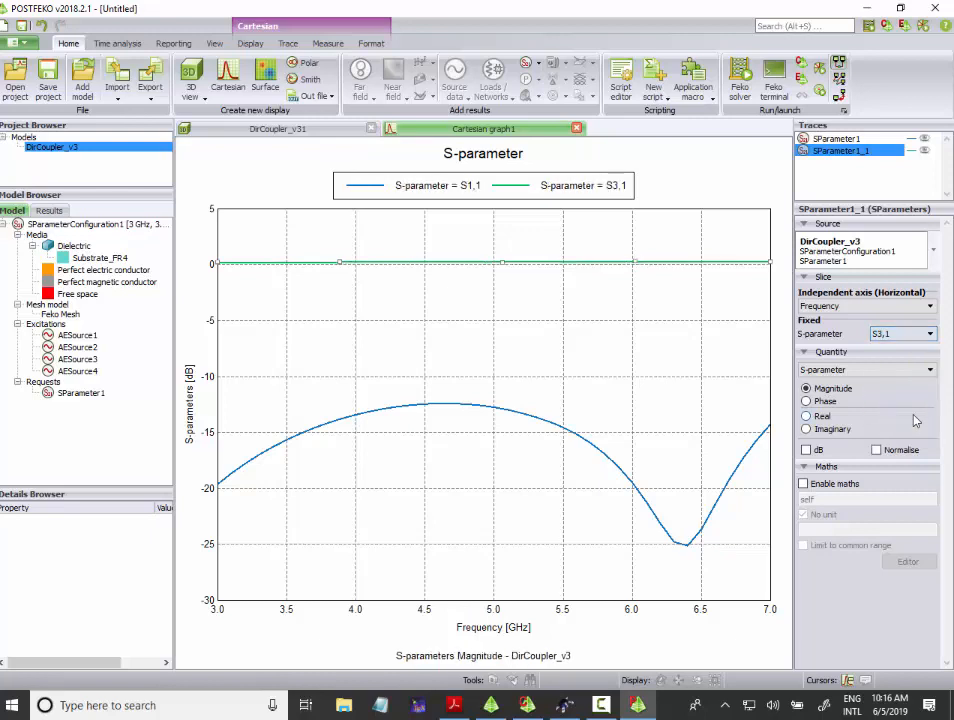
{"action": "left_click", "coordinate": [814, 451]}
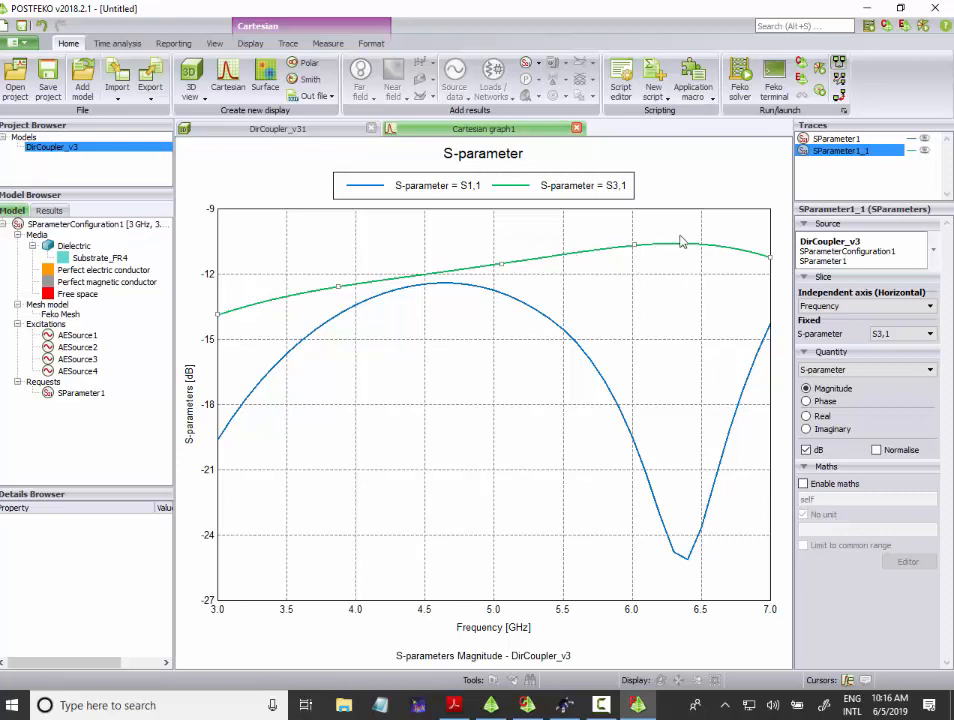
Step: Add SParameter1 to the Cartesian graph as a third trace showing the S4,1 magnitude in dB
{"action": "left_click", "coordinate": [78, 395]}
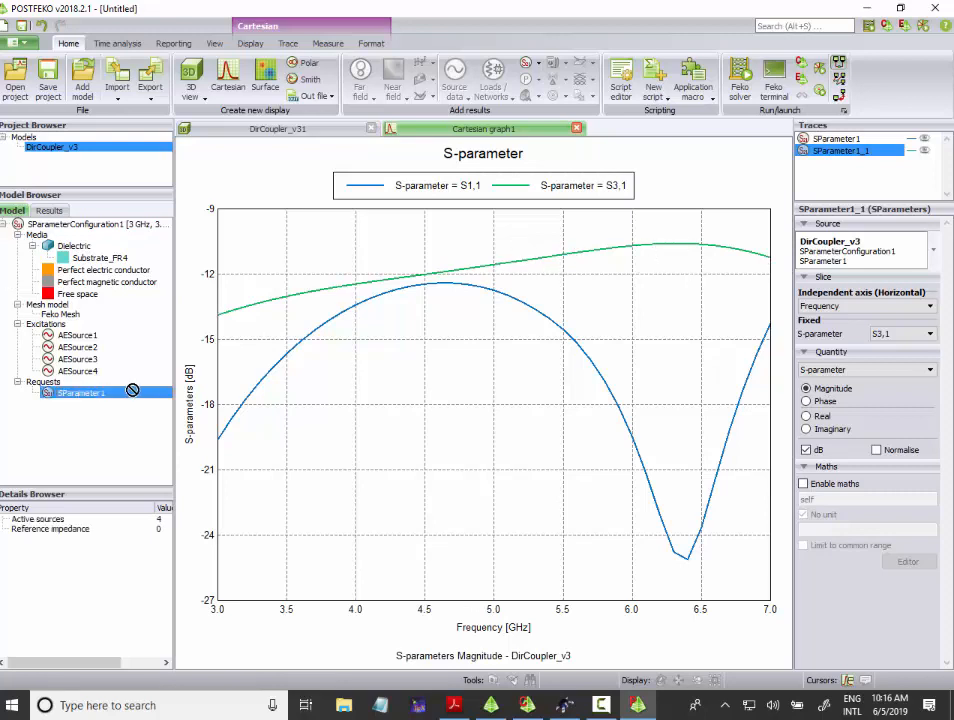
{"action": "left_click_drag", "start_coordinate": [455, 435], "coordinate": [440, 432]}
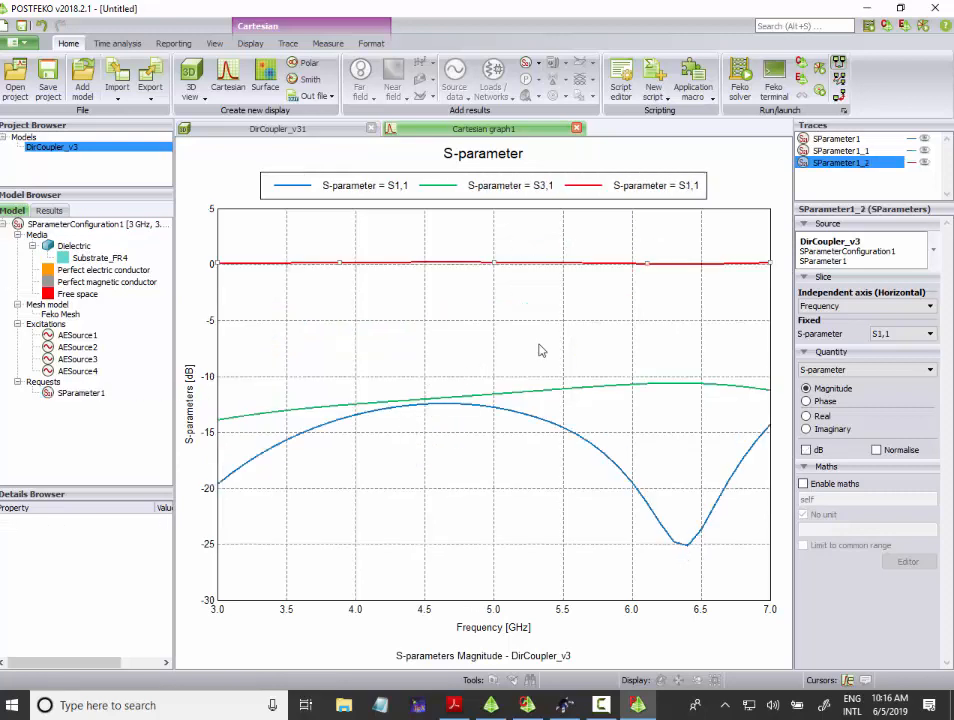
{"action": "left_click", "coordinate": [919, 341]}
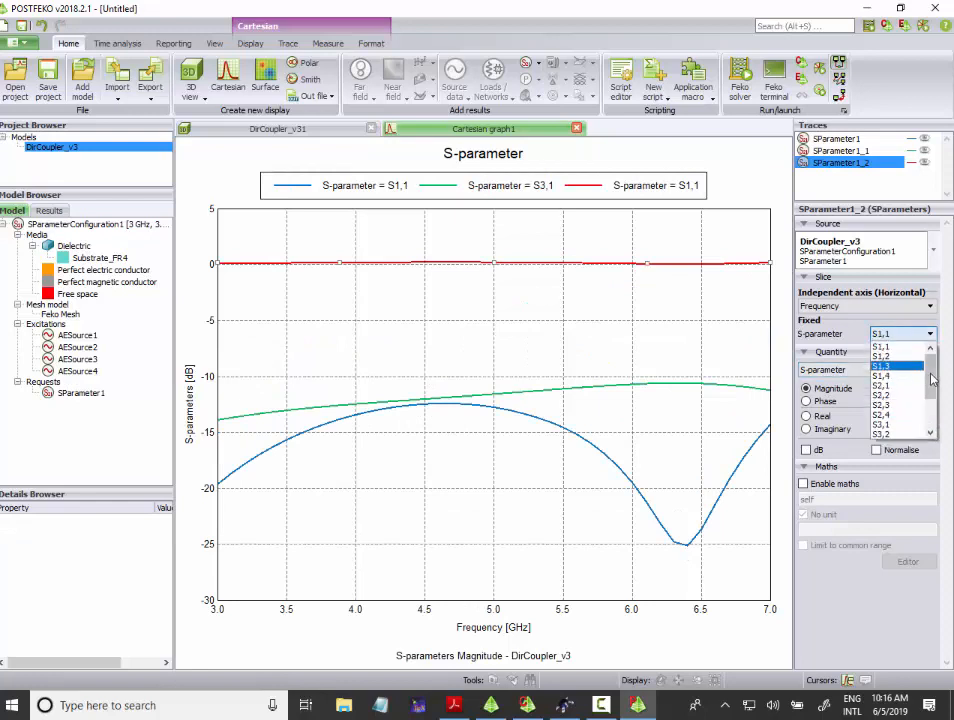
{"action": "left_click_drag", "start_coordinate": [930, 379], "coordinate": [935, 408]}
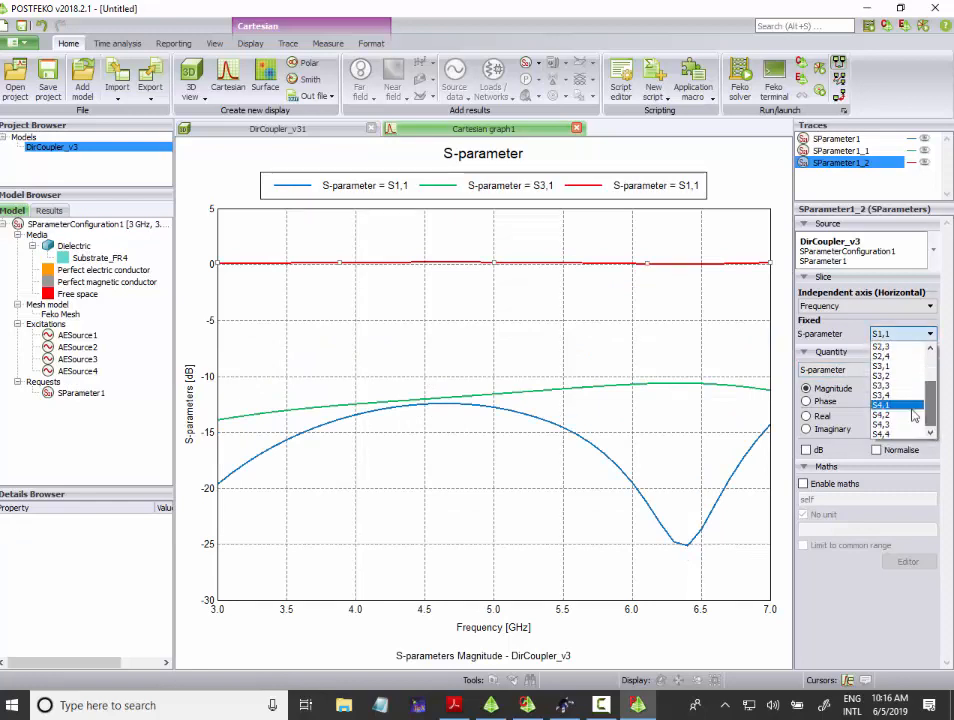
{"action": "left_click", "coordinate": [906, 404]}
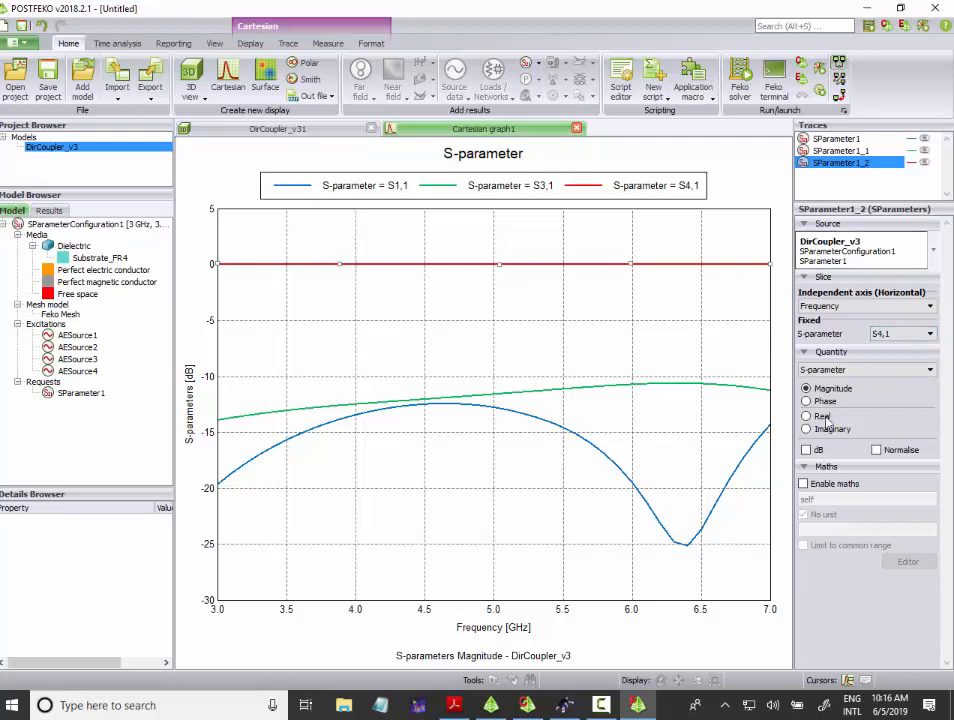
{"action": "left_click", "coordinate": [806, 450]}
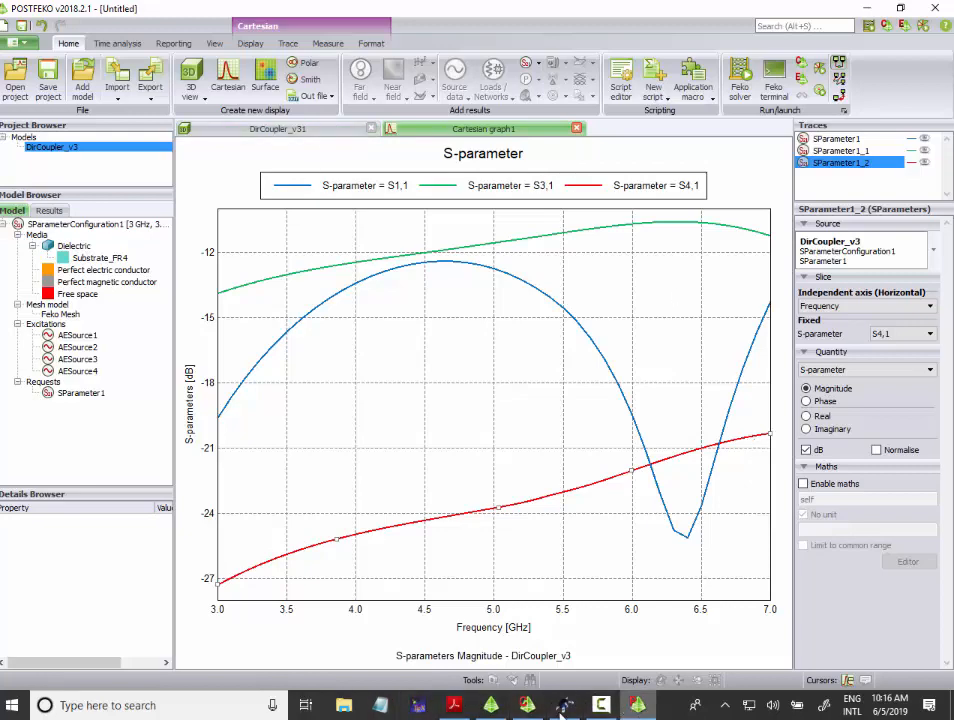
Step: Switch to CADFEKO and highlight Port1 and Port2 to examine which ends of the coupled lines they feed
{"action": "left_click", "coordinate": [527, 706]}
{"action": "left_click_drag", "start_coordinate": [577, 400], "coordinate": [437, 466]}
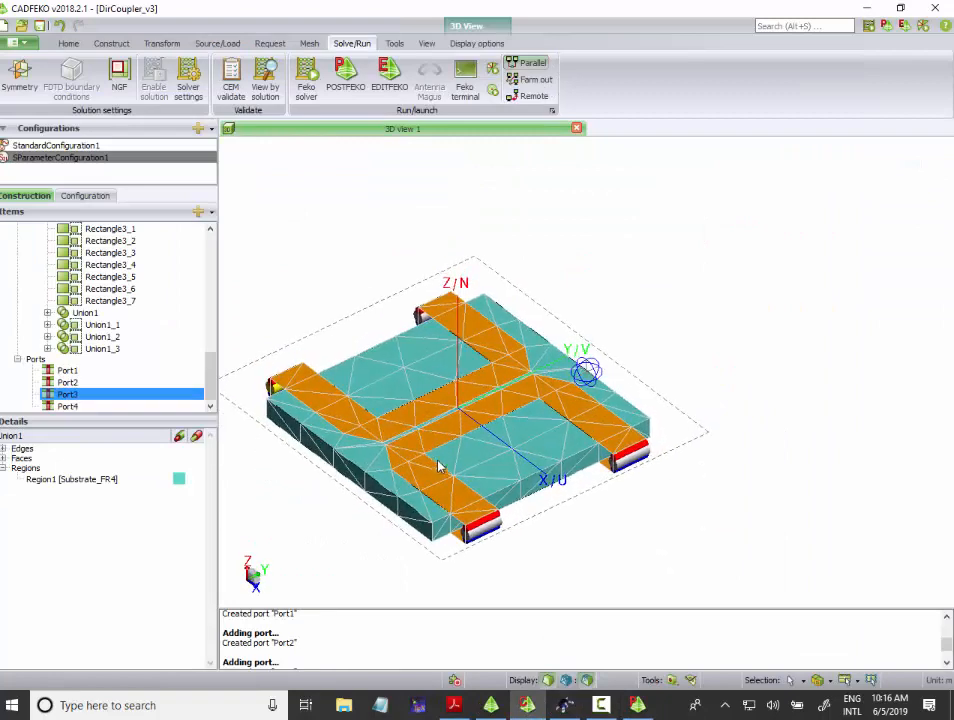
{"action": "left_click", "coordinate": [51, 370]}
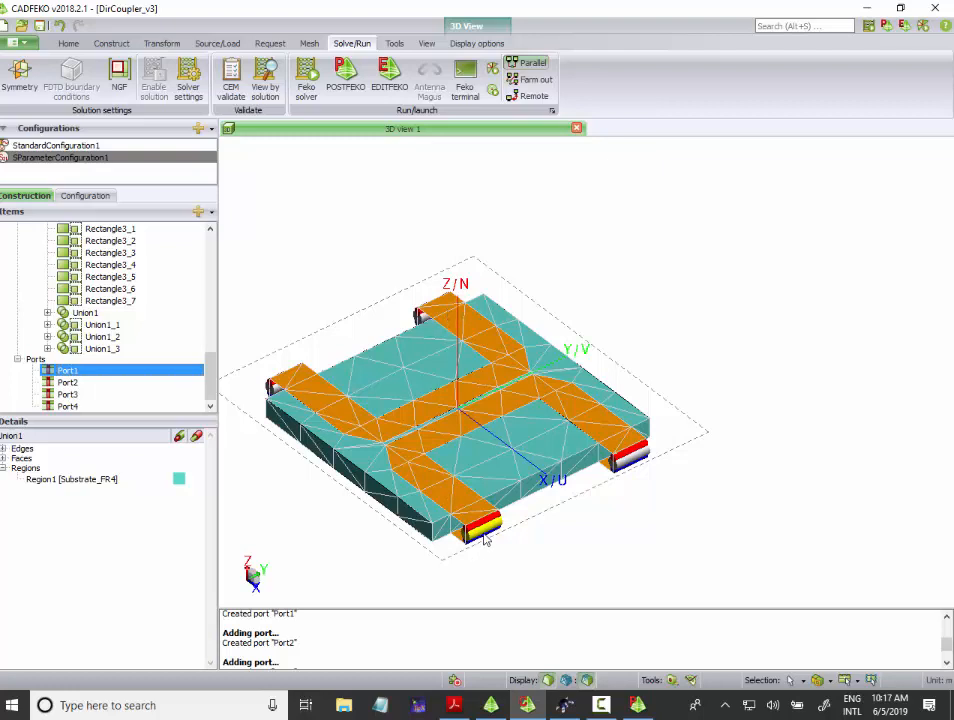
{"action": "left_click", "coordinate": [88, 384]}
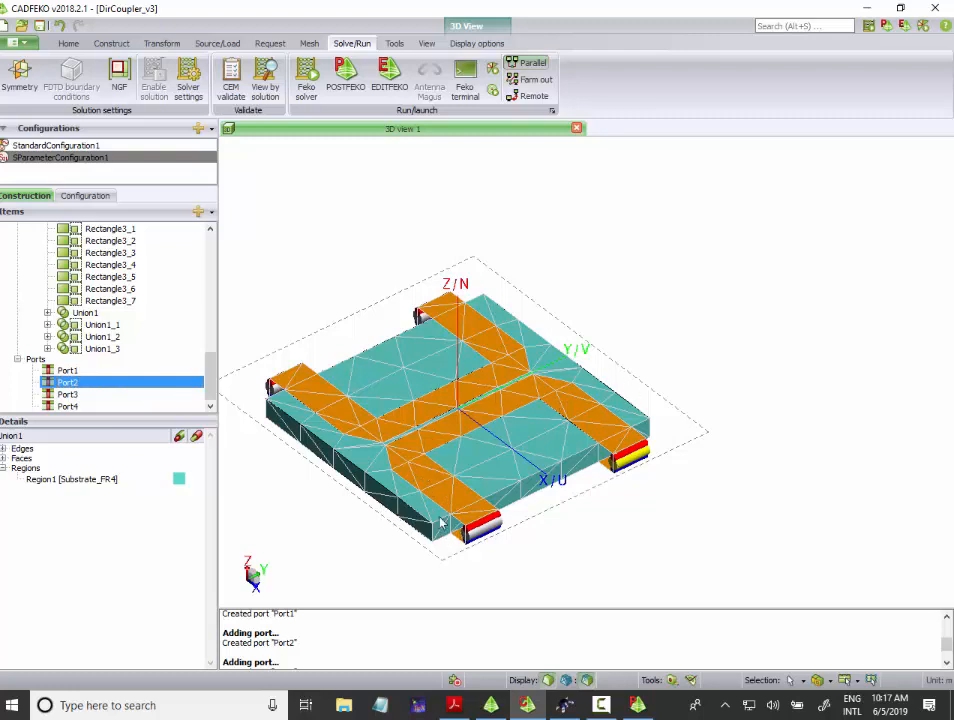
Step: Return to POSTFEKO and add SParameter1 as a fourth trace showing the S2,1 magnitude in dB
{"action": "left_click", "coordinate": [637, 705]}
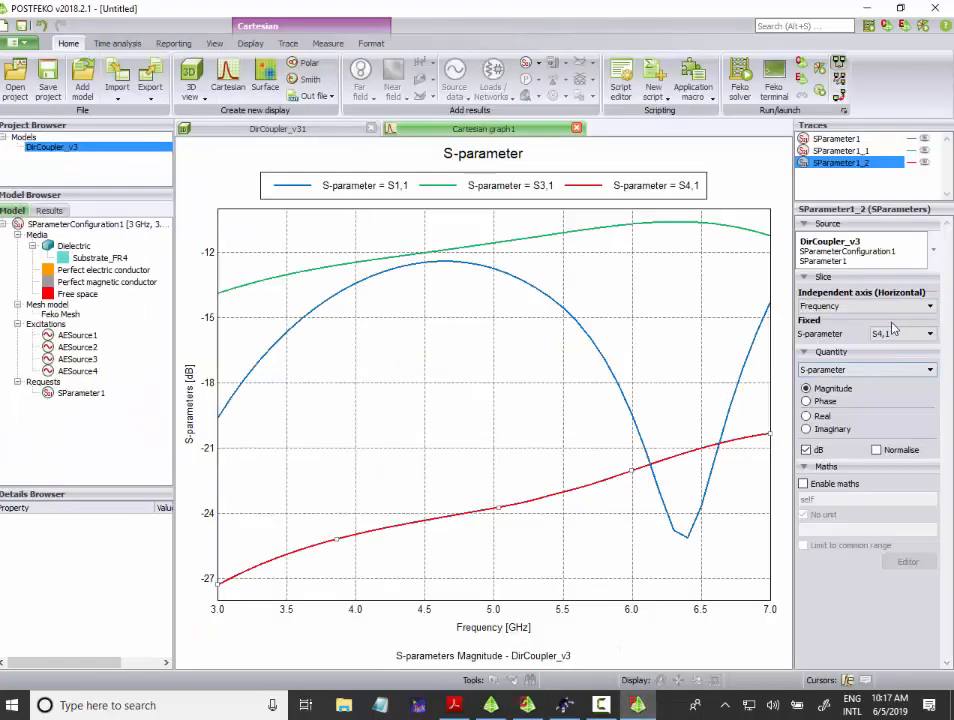
{"action": "left_click_drag", "start_coordinate": [75, 398], "coordinate": [541, 396]}
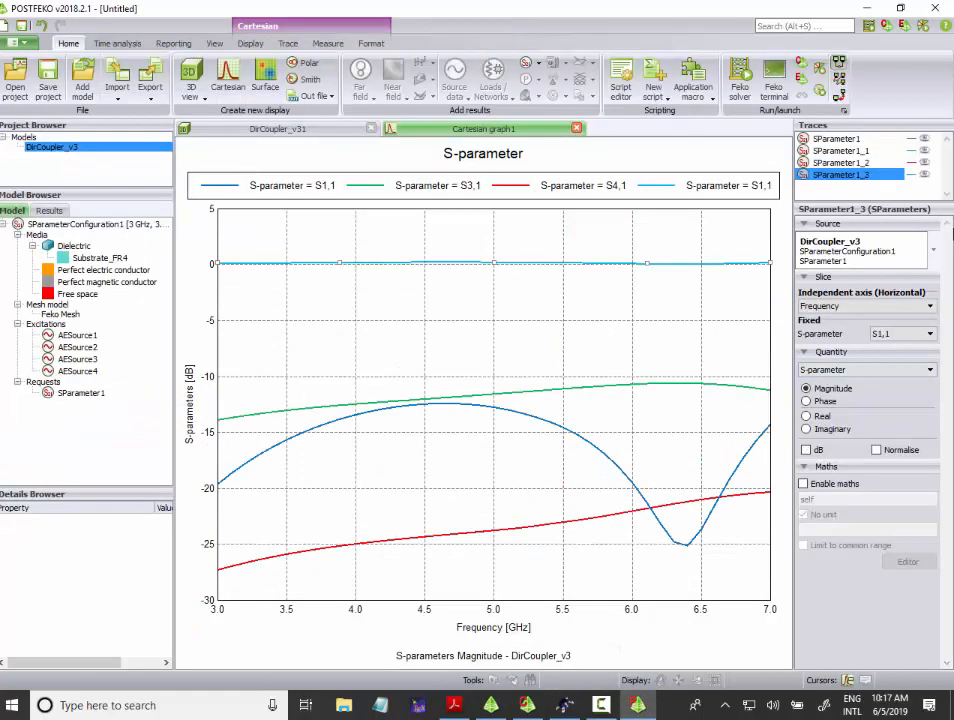
{"action": "left_click", "coordinate": [905, 334]}
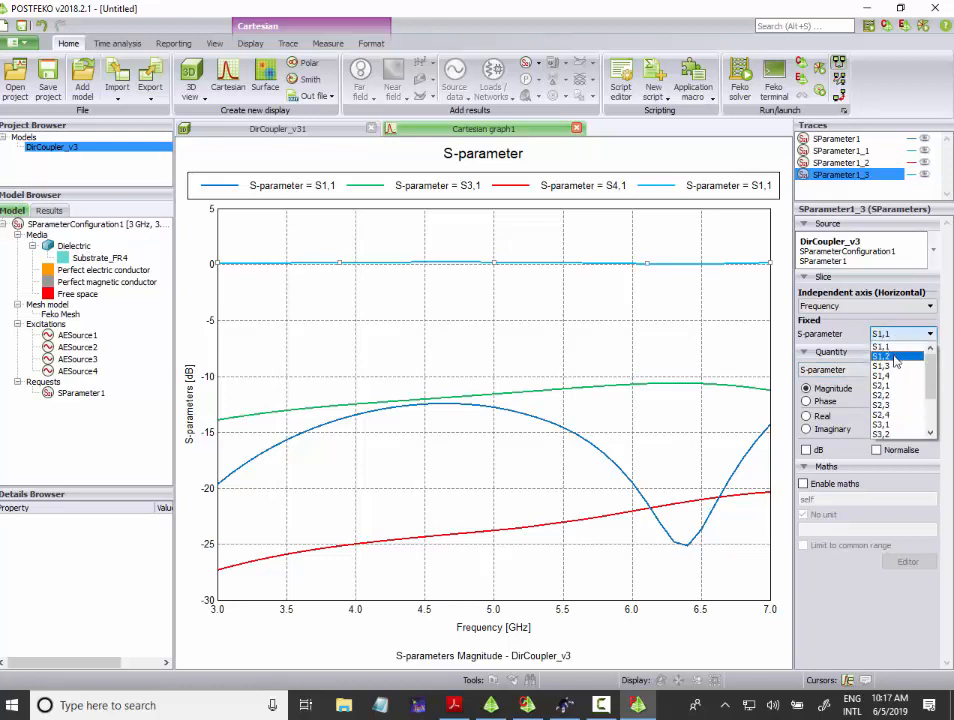
{"action": "left_click", "coordinate": [901, 386]}
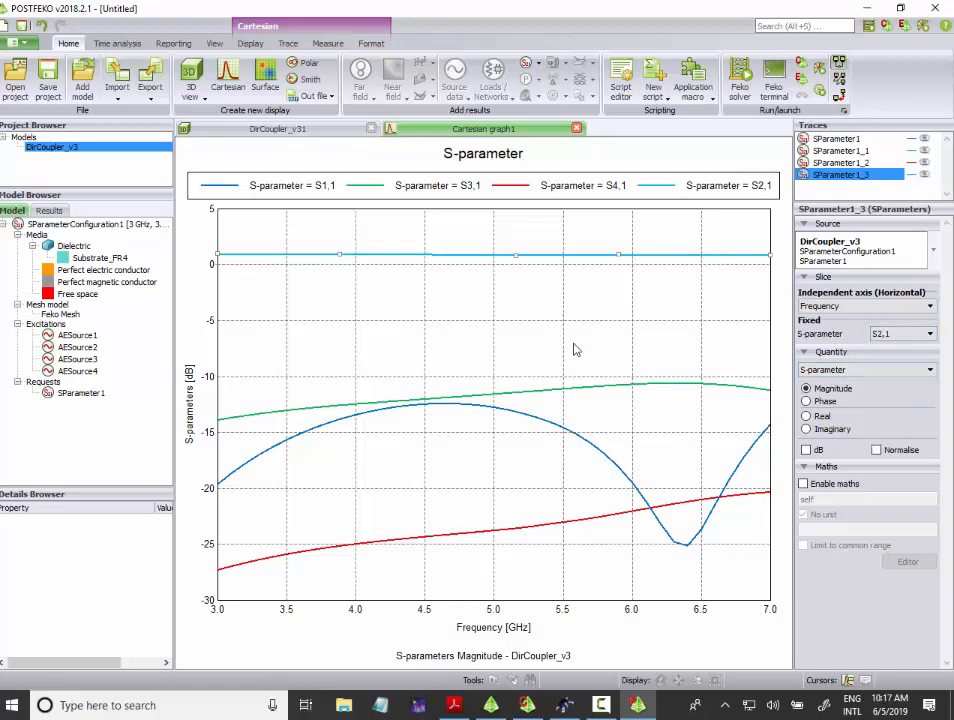
{"action": "left_click", "coordinate": [599, 313]}
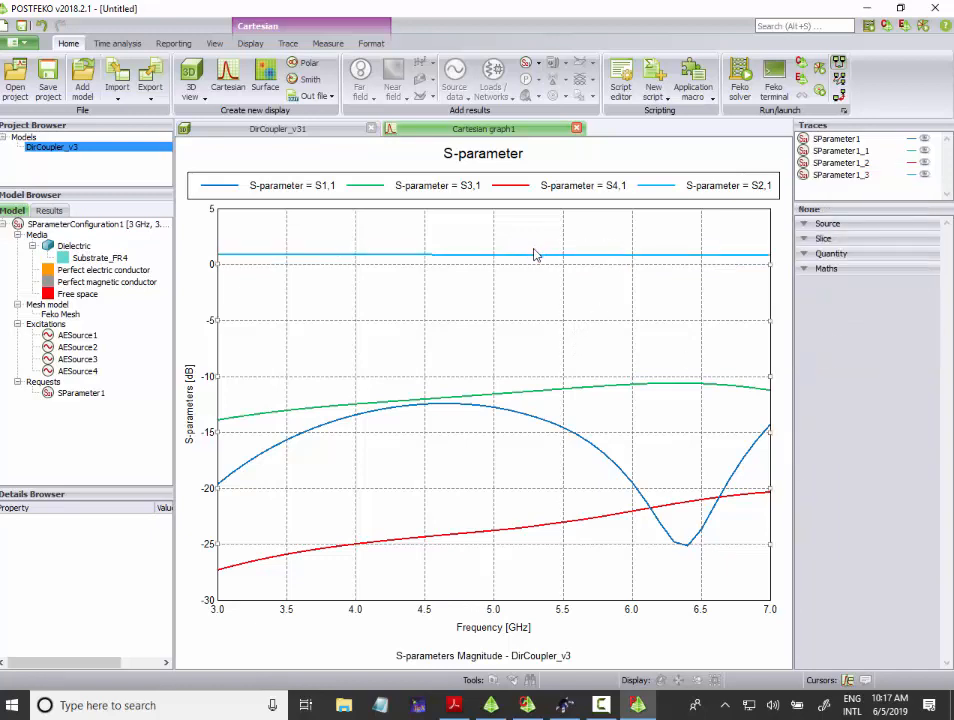
{"action": "left_click", "coordinate": [539, 257]}
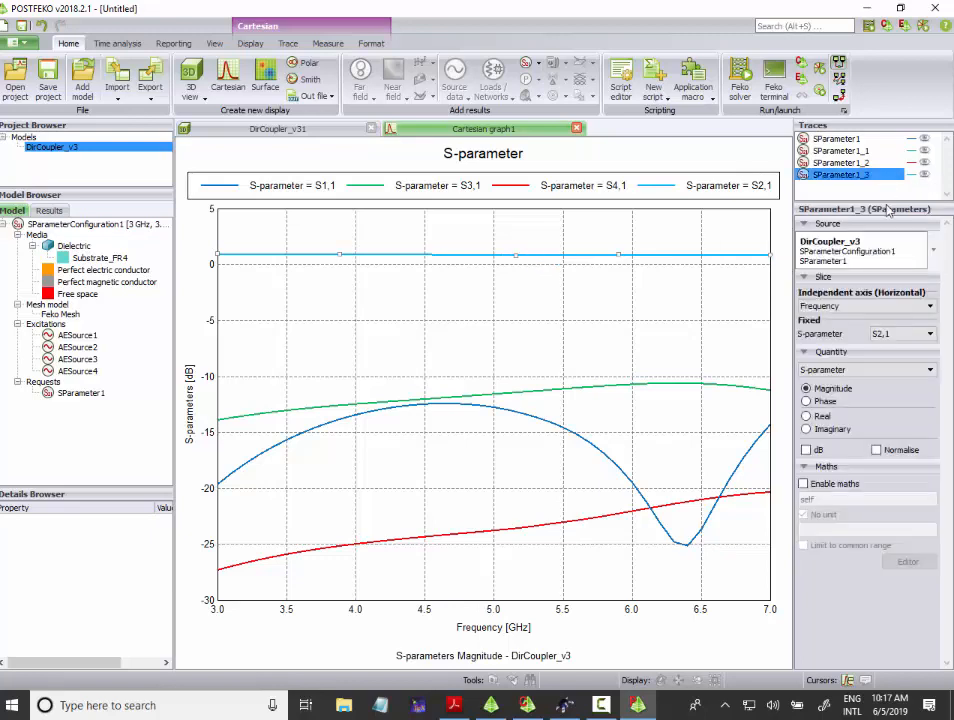
{"action": "left_click", "coordinate": [808, 450]}
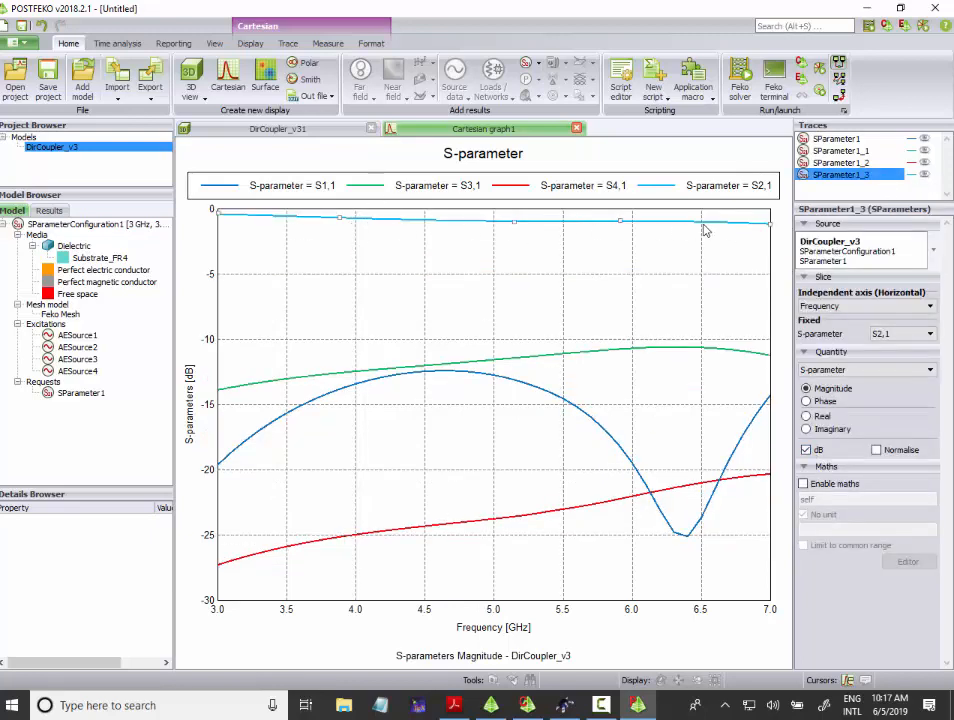
{"action": "scroll", "coordinate": [547, 239], "scroll_direction": "down", "scroll_amount": 2}
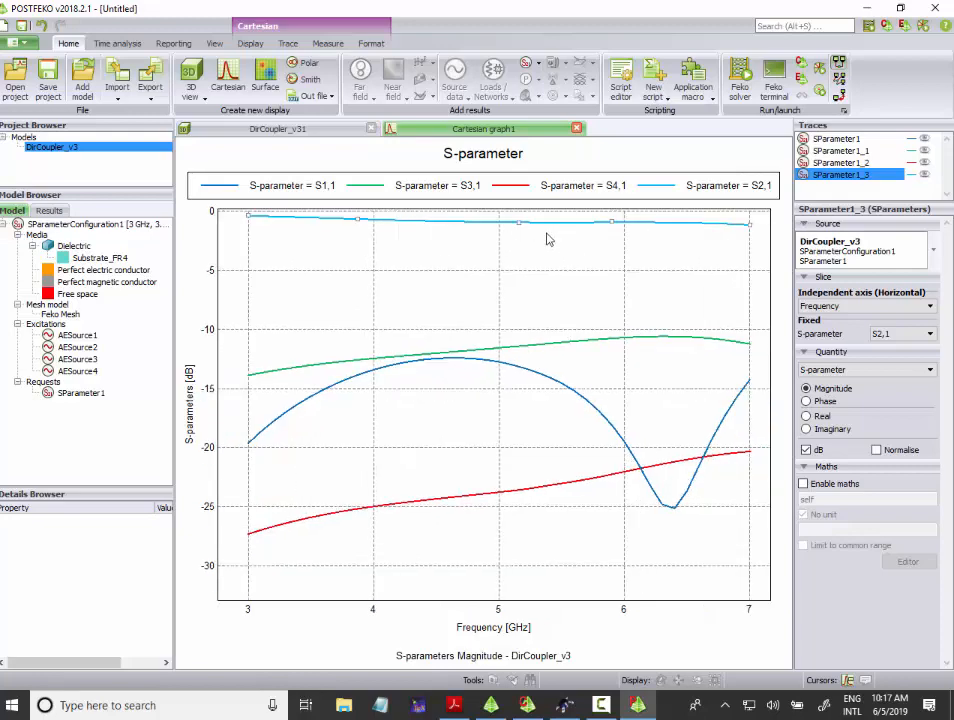
{"action": "scroll", "coordinate": [547, 239], "scroll_direction": "up", "scroll_amount": 2}
{"action": "scroll", "coordinate": [547, 239], "scroll_direction": "down", "scroll_amount": 3}
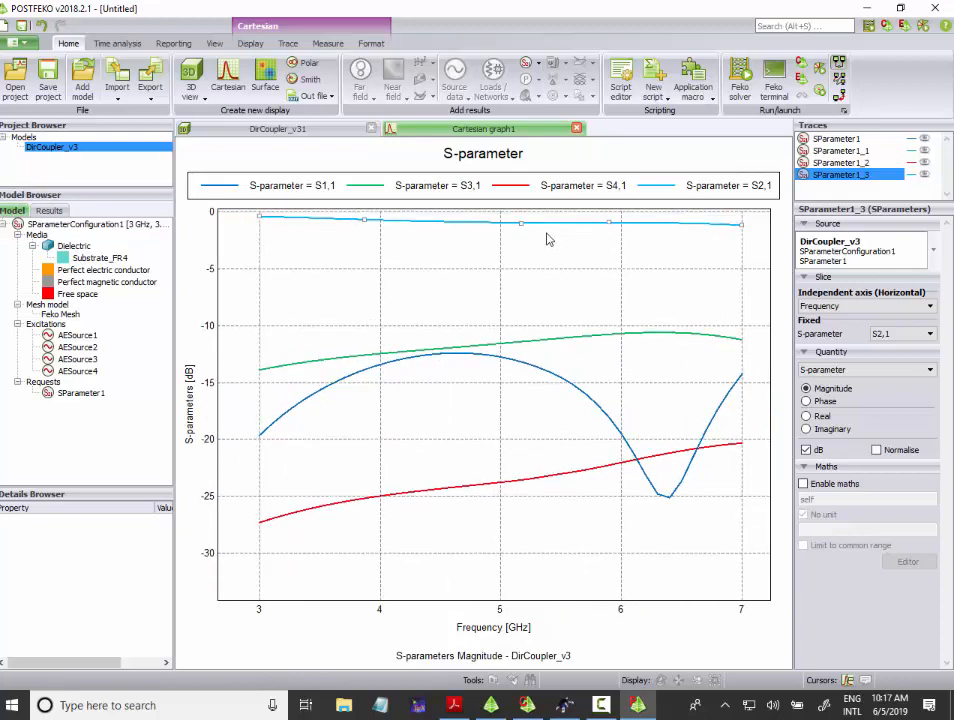
{"action": "scroll", "coordinate": [547, 239], "scroll_direction": "up", "scroll_amount": 1}
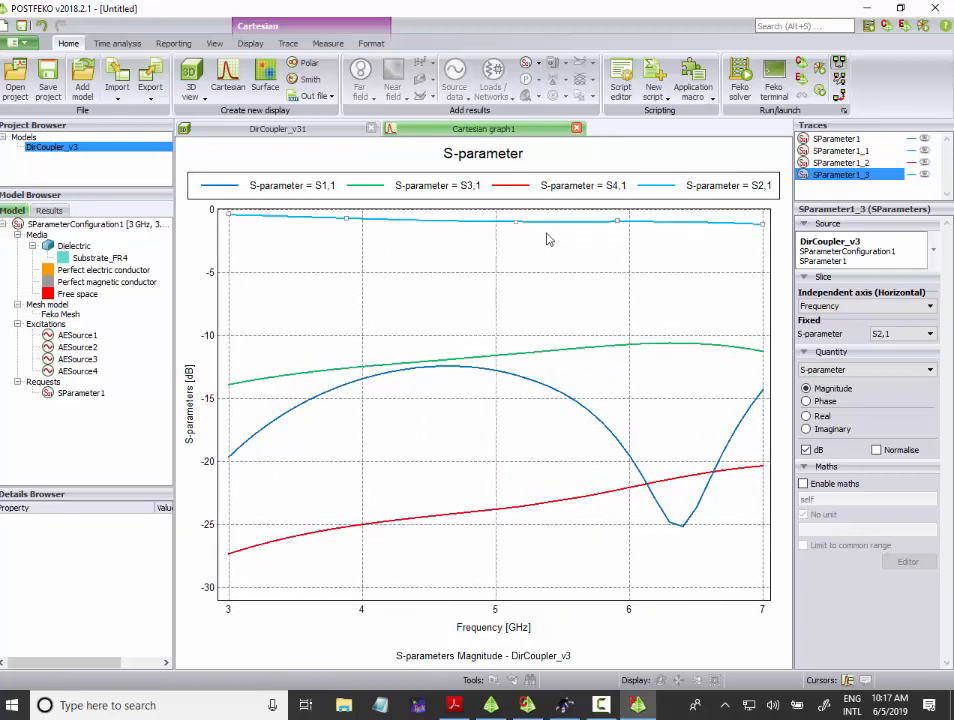
Step: Switch to CADFEKO and examine the mesh along the narrow gap between the coupled strips
{"action": "left_click", "coordinate": [527, 705]}
{"action": "left_click_drag", "start_coordinate": [458, 500], "coordinate": [379, 451]}
{"action": "scroll", "coordinate": [379, 451], "scroll_direction": "up", "scroll_amount": 3}
{"action": "scroll", "coordinate": [379, 451], "scroll_direction": "down", "scroll_amount": 3}
{"action": "scroll", "coordinate": [376, 451], "scroll_direction": "up", "scroll_amount": 3}
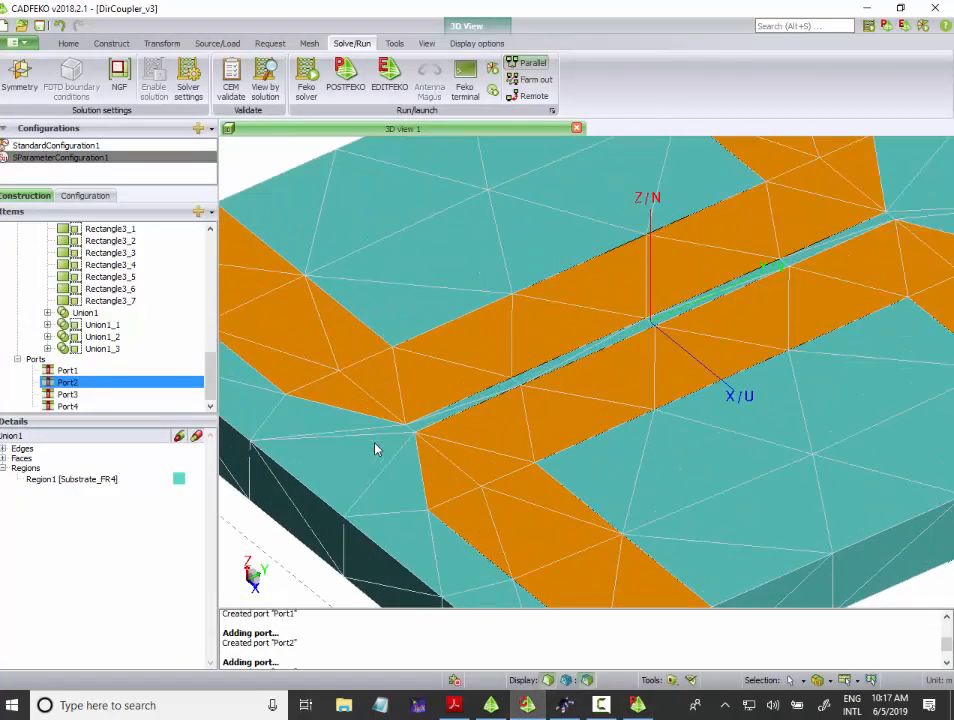
{"action": "scroll", "coordinate": [376, 450], "scroll_direction": "down", "scroll_amount": 1}
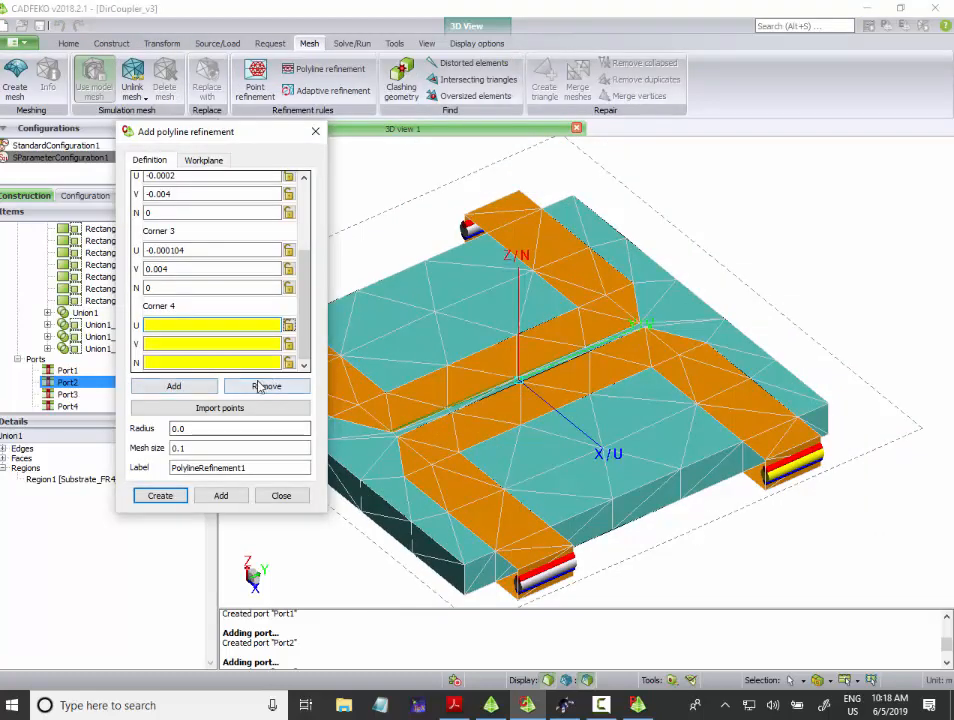
Step: Discard the unfinished polyline refinement and start a new one with corners (-0.000104, -0.004, 0) and (0.000104, -0.004, 0) at the gap's near end
{"action": "left_click", "coordinate": [278, 495]}
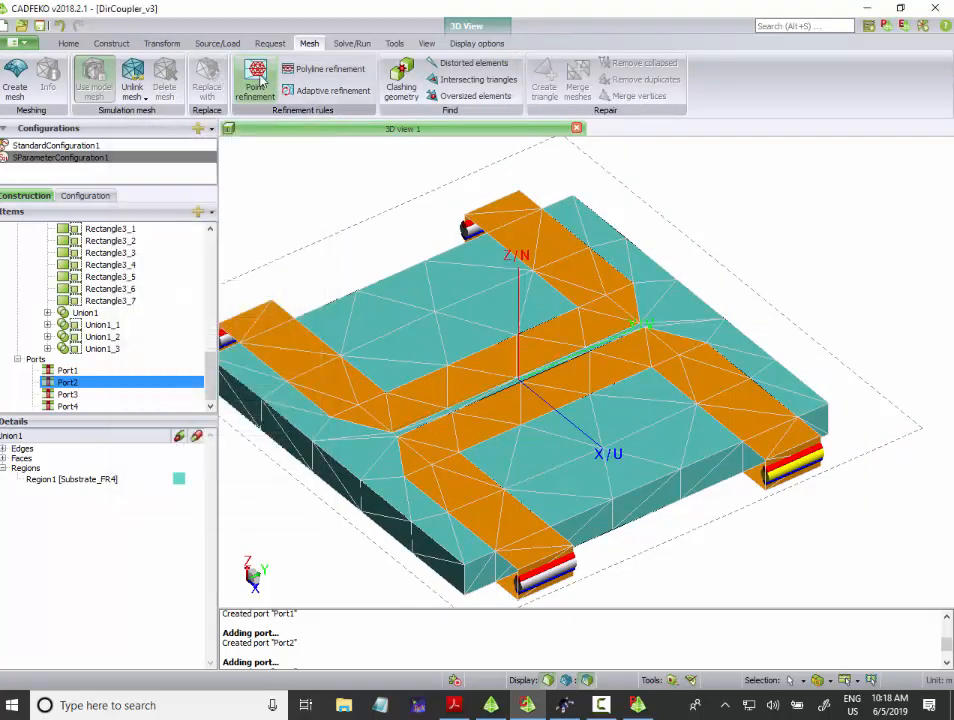
{"action": "left_click", "coordinate": [312, 68]}
{"action": "left_click_drag", "start_coordinate": [499, 278], "coordinate": [548, 322]}
{"action": "scroll", "coordinate": [371, 428], "scroll_direction": "up", "scroll_amount": 4}
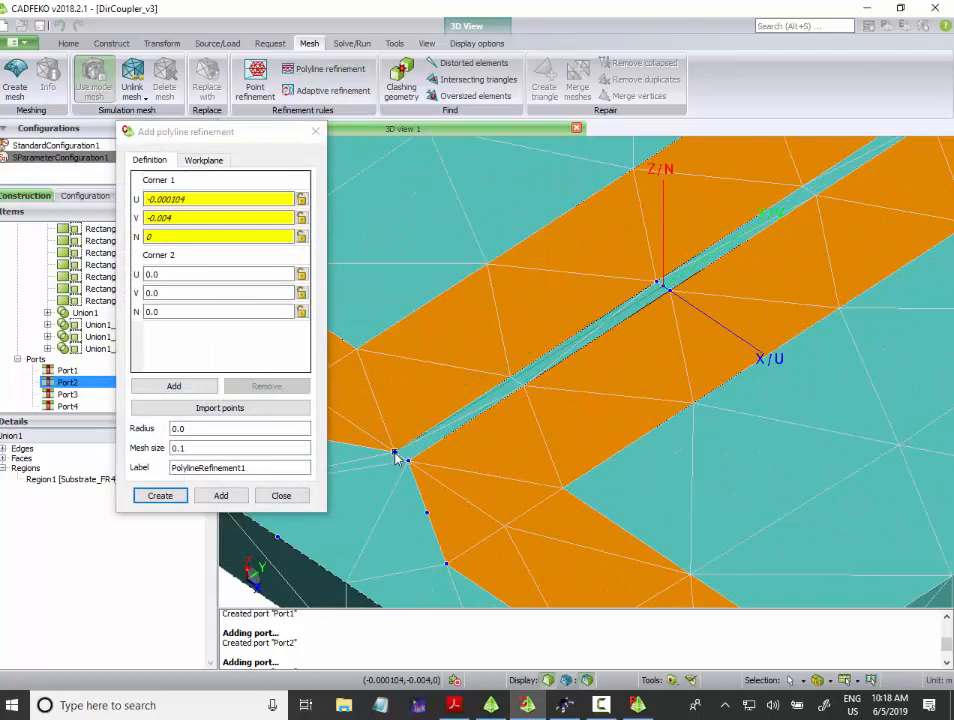
{"action": "left_click", "coordinate": [396, 456]}
{"action": "left_click", "coordinate": [408, 461]}
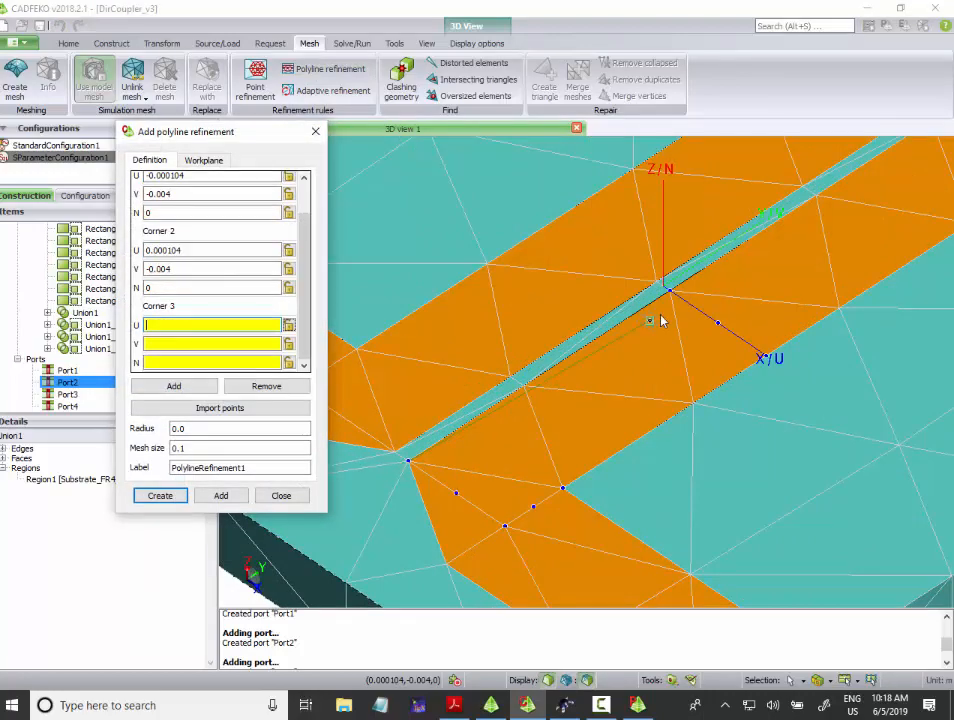
Step: Add corners (0.000104, 0.004, 0) and (-0.000104, 0.004, 0), close the outline at the first corner, and create the polyline refinement
{"action": "scroll", "coordinate": [668, 313], "scroll_direction": "up", "scroll_amount": 3}
{"action": "scroll", "coordinate": [668, 313], "scroll_direction": "down", "scroll_amount": 5}
{"action": "scroll", "coordinate": [740, 266], "scroll_direction": "up", "scroll_amount": 5}
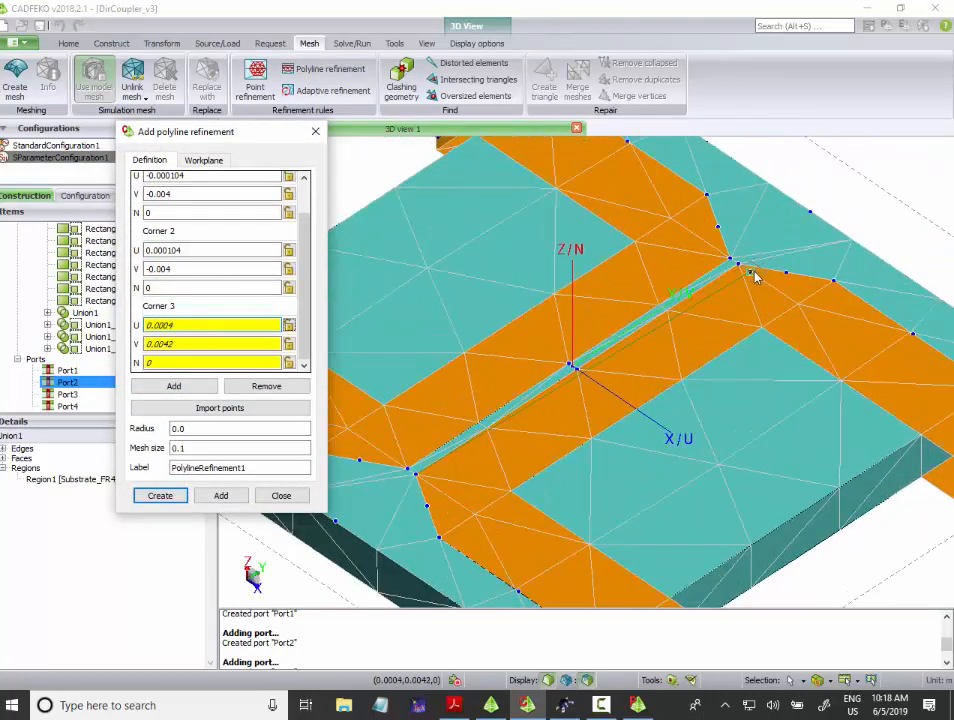
{"action": "left_click", "coordinate": [740, 266]}
{"action": "left_click", "coordinate": [730, 259]}
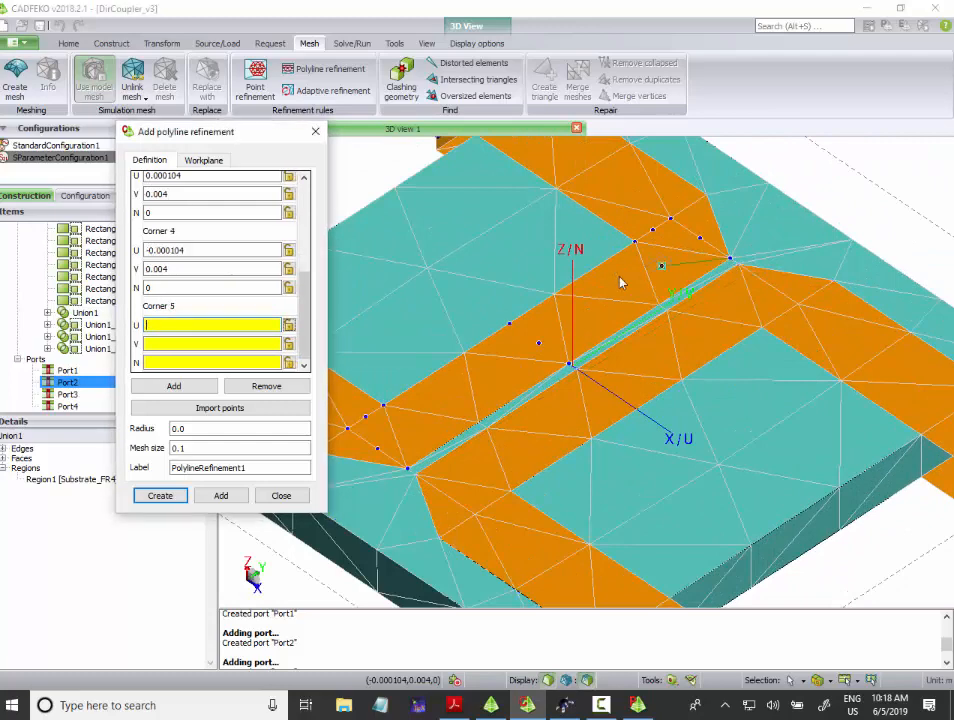
{"action": "left_click", "coordinate": [406, 466]}
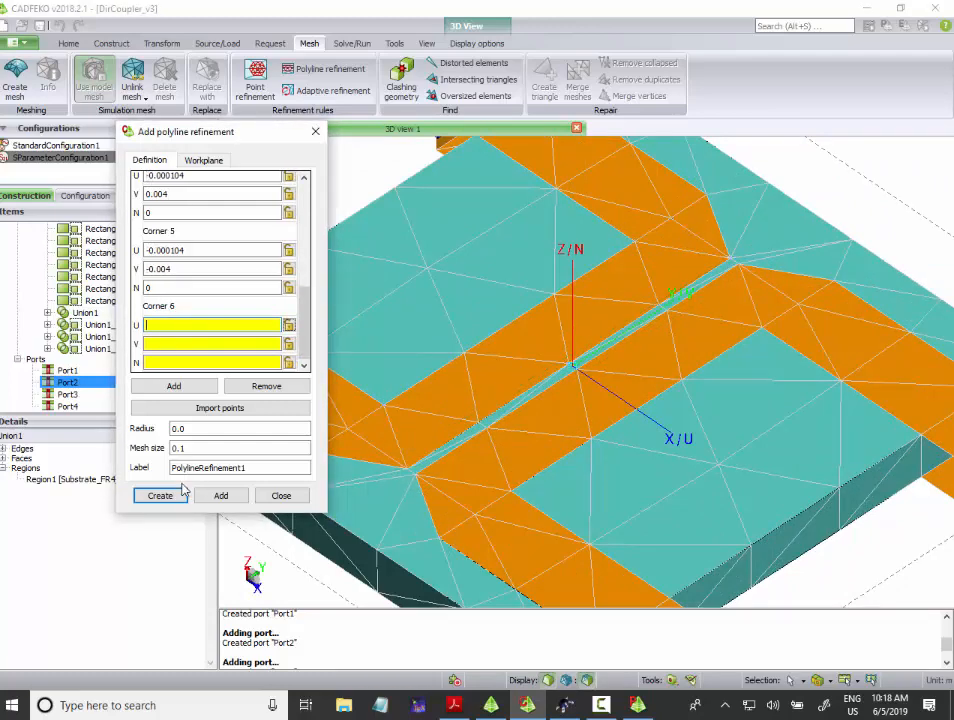
{"action": "left_click", "coordinate": [166, 500]}
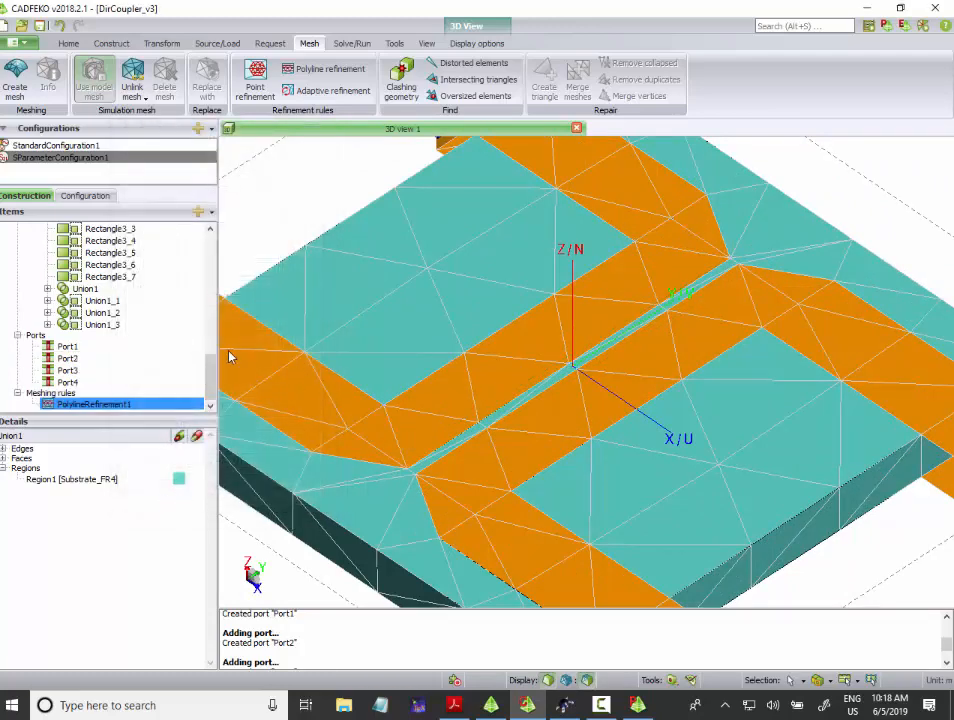
Step: Modify the new polyline refinement to use a radius of 1e-4 and a mesh size of 1e-4
{"action": "double_click", "coordinate": [95, 411]}
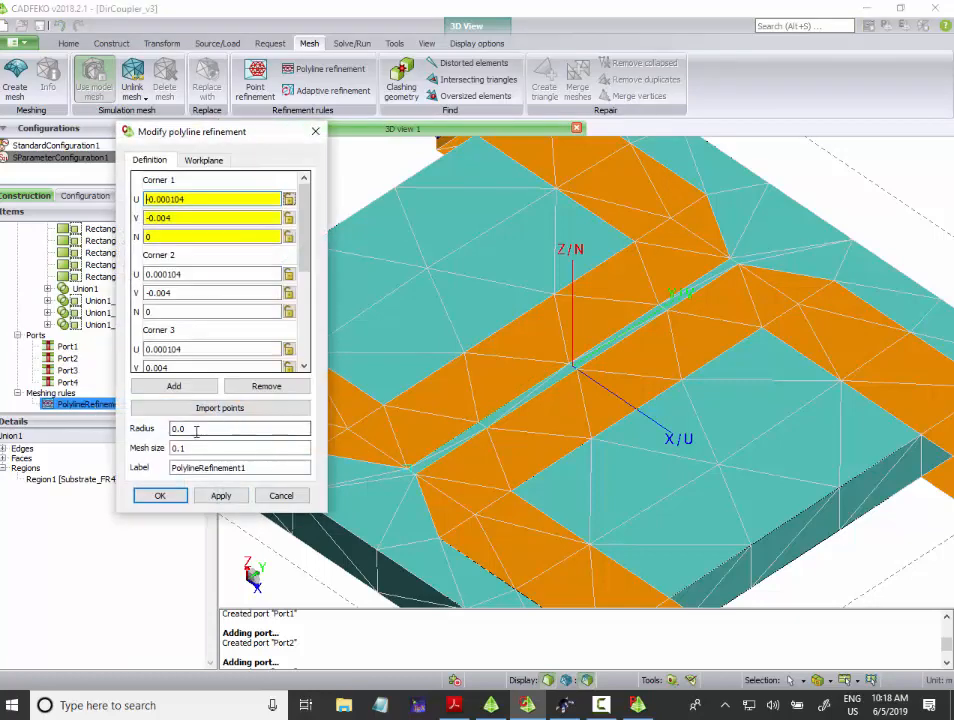
{"action": "left_click", "coordinate": [196, 427]}
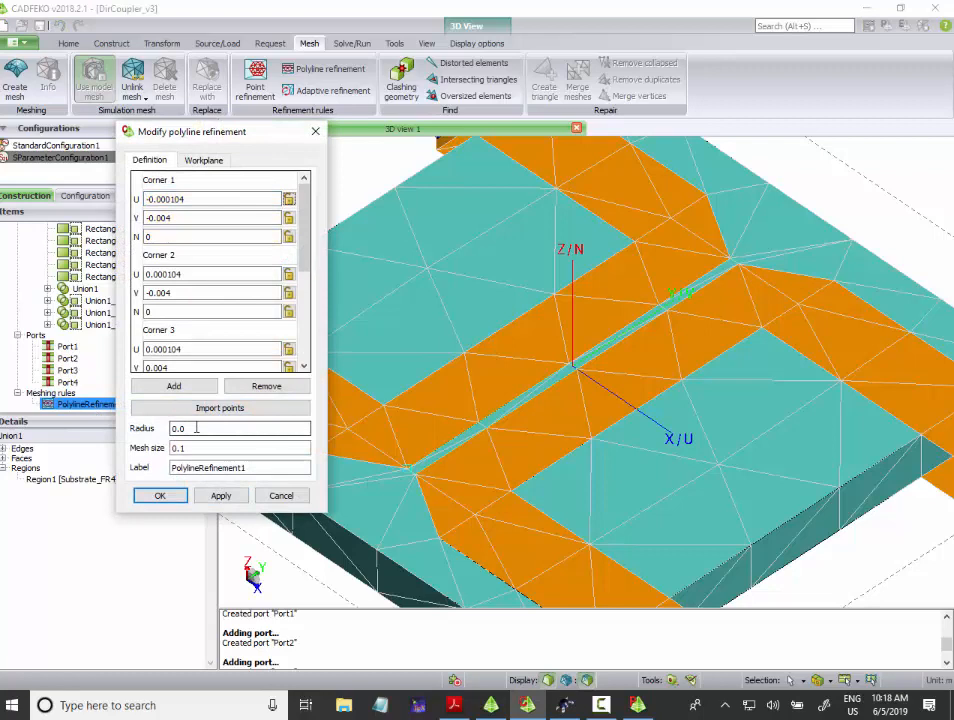
{"action": "left_click_drag", "start_coordinate": [194, 427], "coordinate": [170, 428]}
{"action": "type", "text": "1e-3"}
{"action": "key", "text": "Tab"}
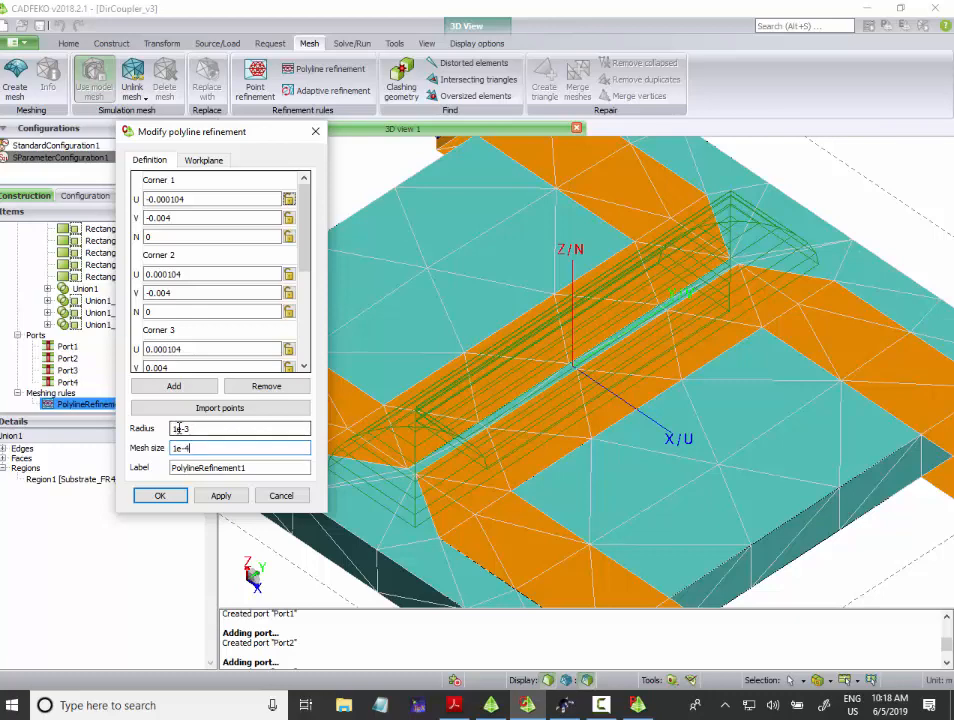
{"action": "type", "text": "4"}
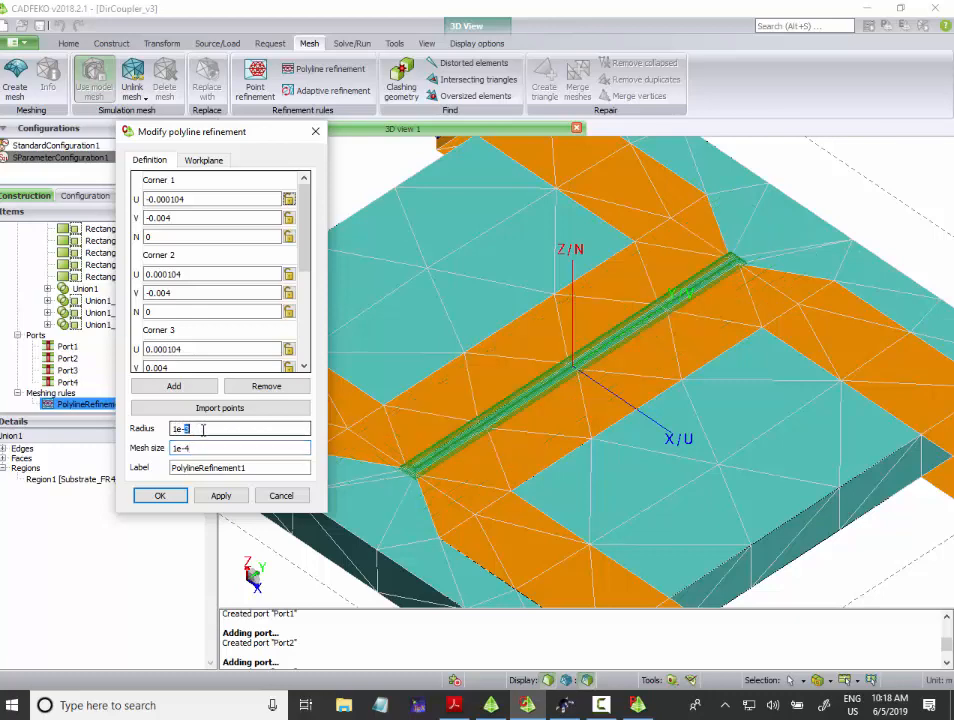
{"action": "left_click", "coordinate": [223, 496]}
{"action": "left_click", "coordinate": [163, 496]}
Step: Remesh the whole model with the Standard mesh size so the polyline refinement along the coupling gap is applied
{"action": "left_click_drag", "start_coordinate": [558, 450], "coordinate": [420, 480]}
{"action": "scroll", "coordinate": [313, 541], "scroll_direction": "up", "scroll_amount": 5}
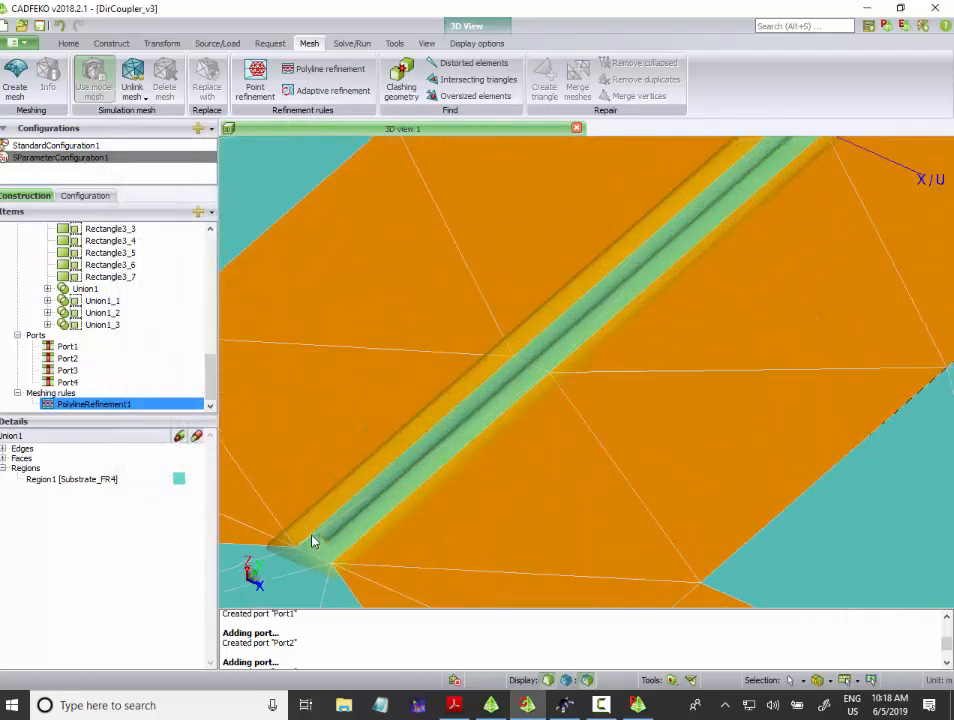
{"action": "scroll", "coordinate": [313, 541], "scroll_direction": "down", "scroll_amount": 2}
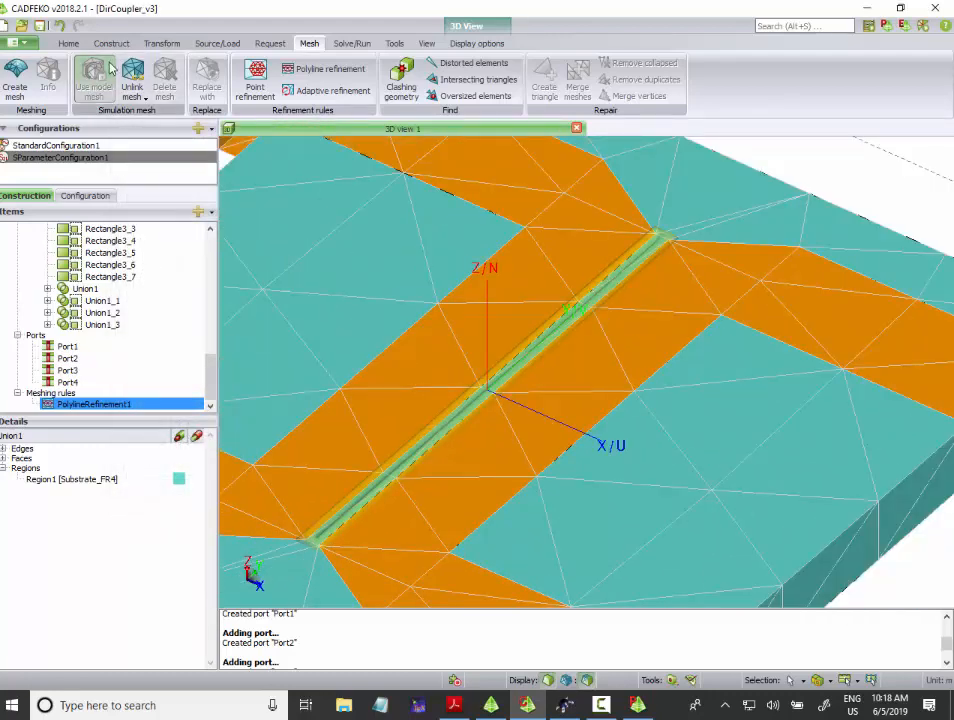
{"action": "left_click", "coordinate": [16, 72]}
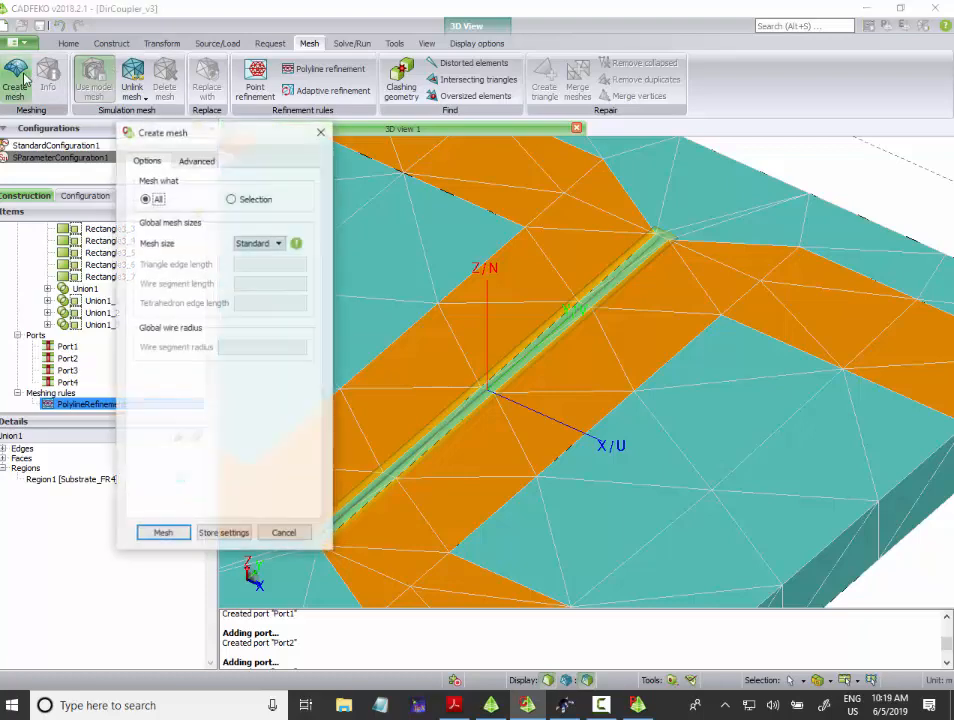
{"action": "left_click", "coordinate": [163, 533]}
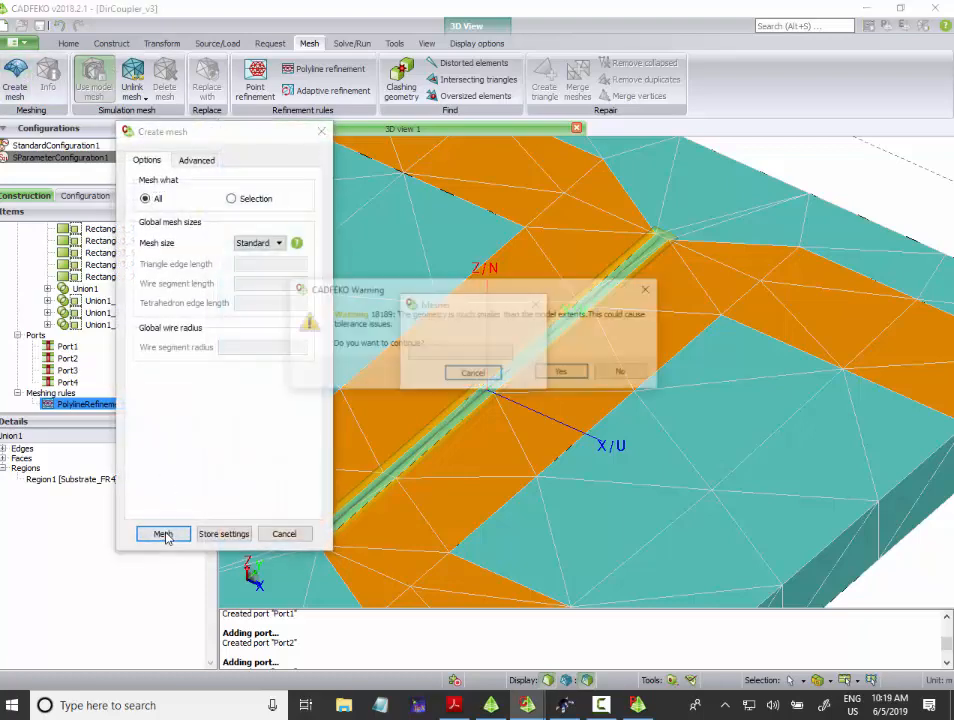
{"action": "left_click", "coordinate": [564, 373]}
Step: Examine how the refined mesh changes from the coupling gap across the strips and the surrounding substrate
{"action": "scroll", "coordinate": [427, 443], "scroll_direction": "down", "scroll_amount": 5}
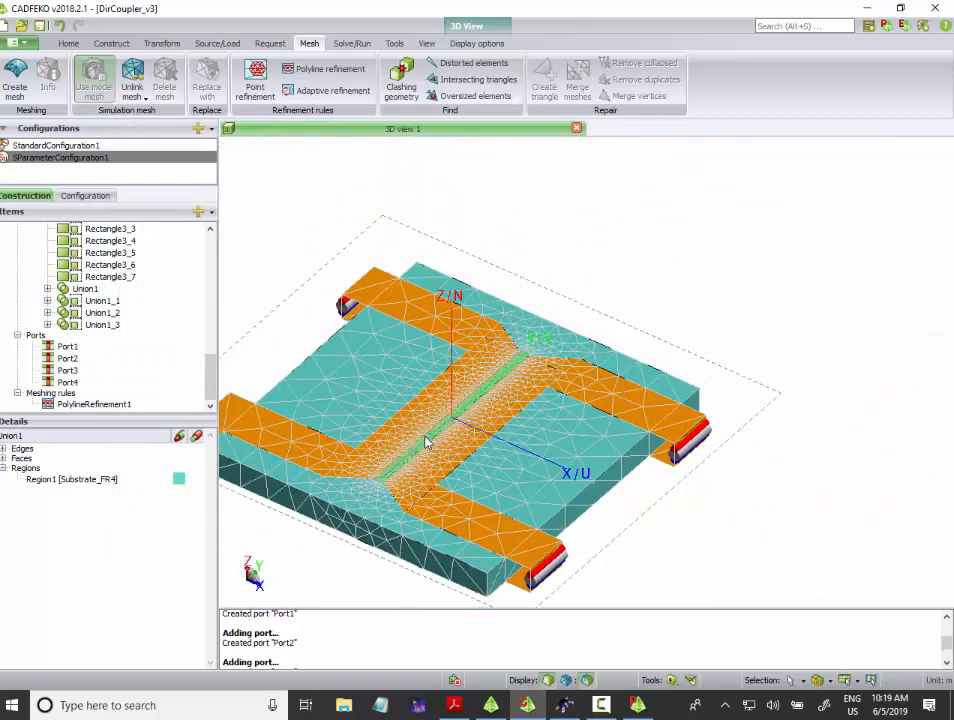
{"action": "scroll", "coordinate": [328, 494], "scroll_direction": "up", "scroll_amount": 5}
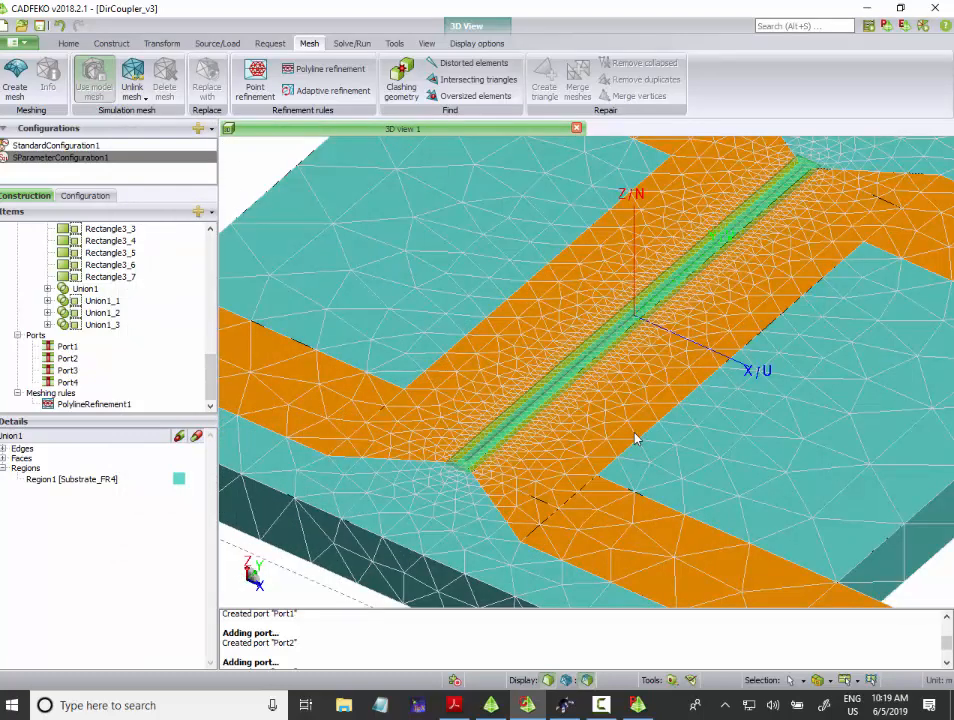
{"action": "scroll", "coordinate": [485, 440], "scroll_direction": "down", "scroll_amount": 3}
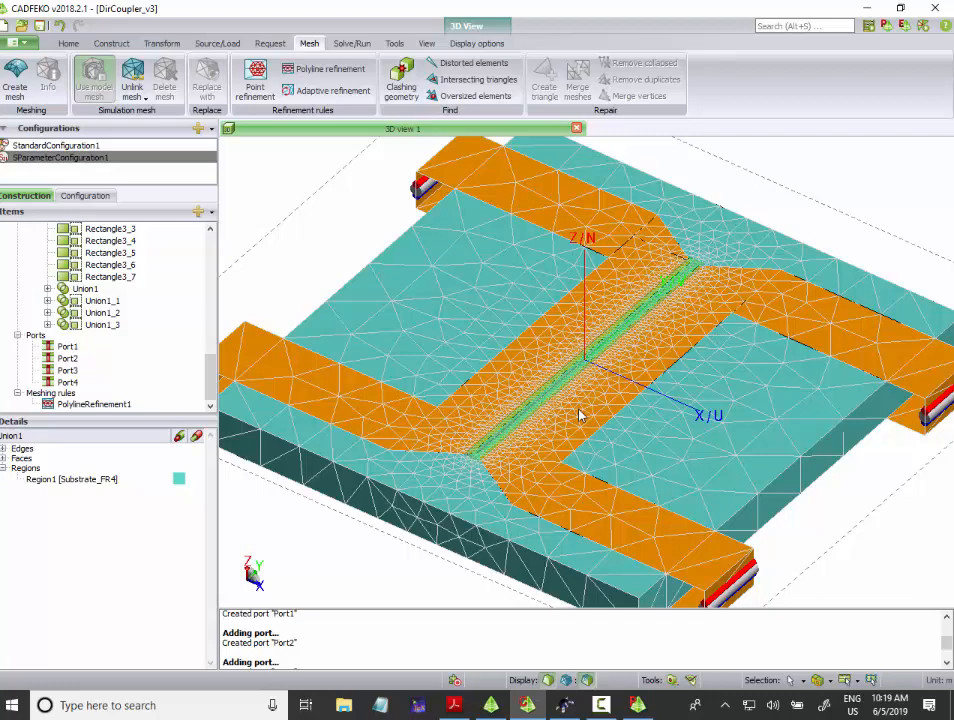
{"action": "left_click_drag", "start_coordinate": [578, 414], "coordinate": [538, 425]}
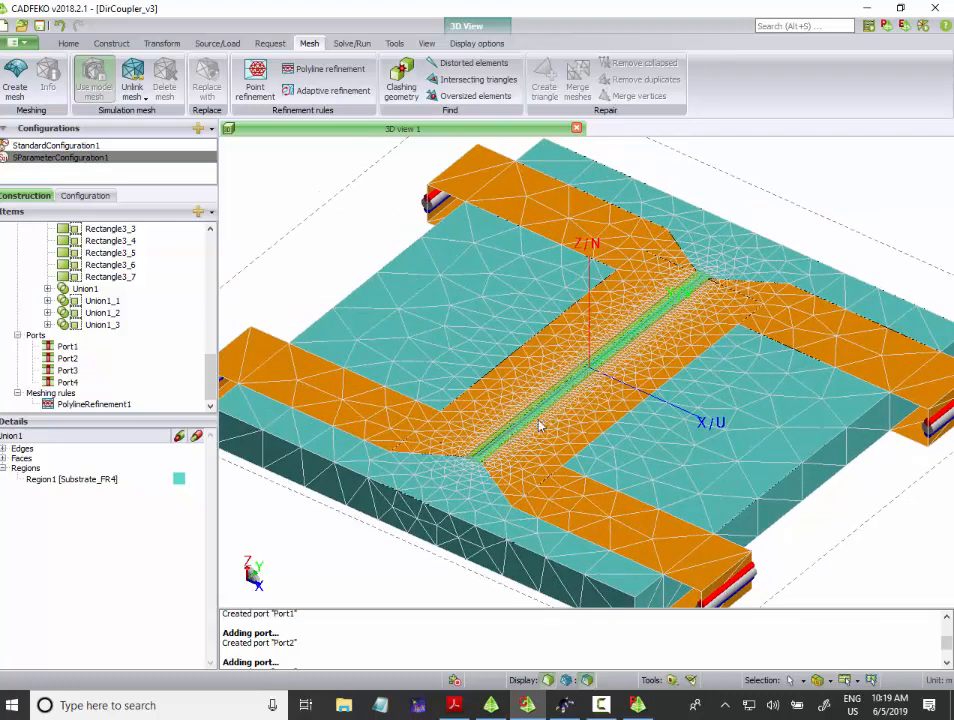
{"action": "scroll", "coordinate": [570, 420], "scroll_direction": "down", "scroll_amount": 2}
{"action": "scroll", "coordinate": [569, 420], "scroll_direction": "up", "scroll_amount": 4}
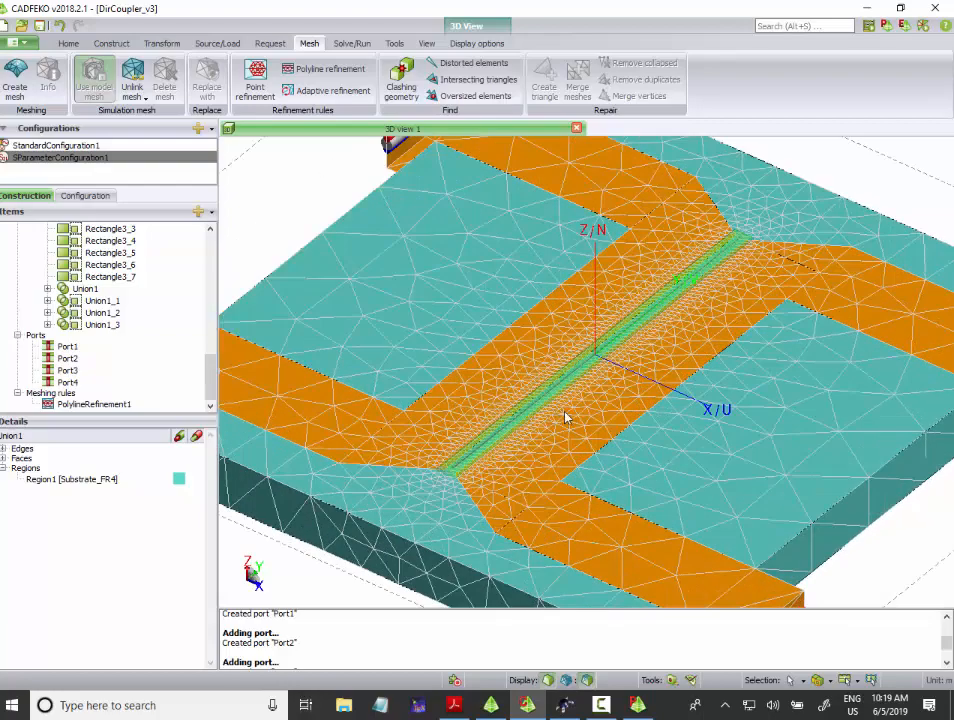